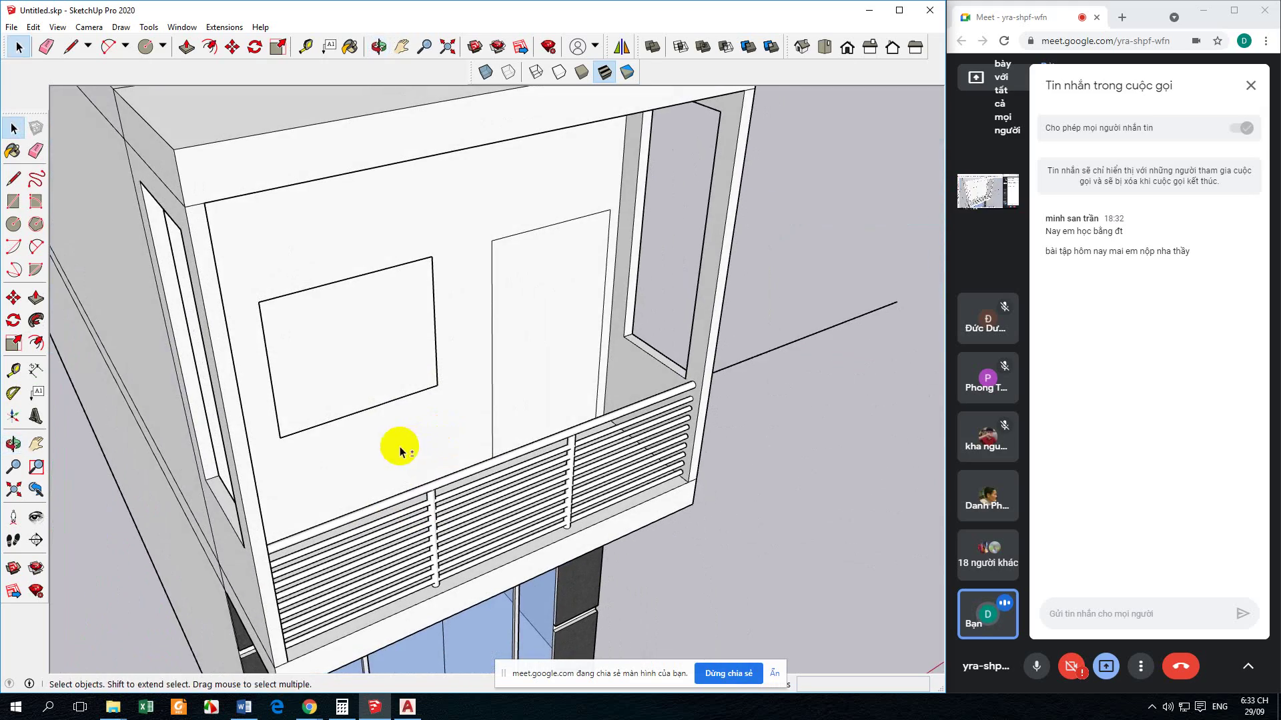
Step: Try to recess the balcony door face 200 mm into the wall with Push/Pull
key("space")
scroll(328, 515, "up", 1)
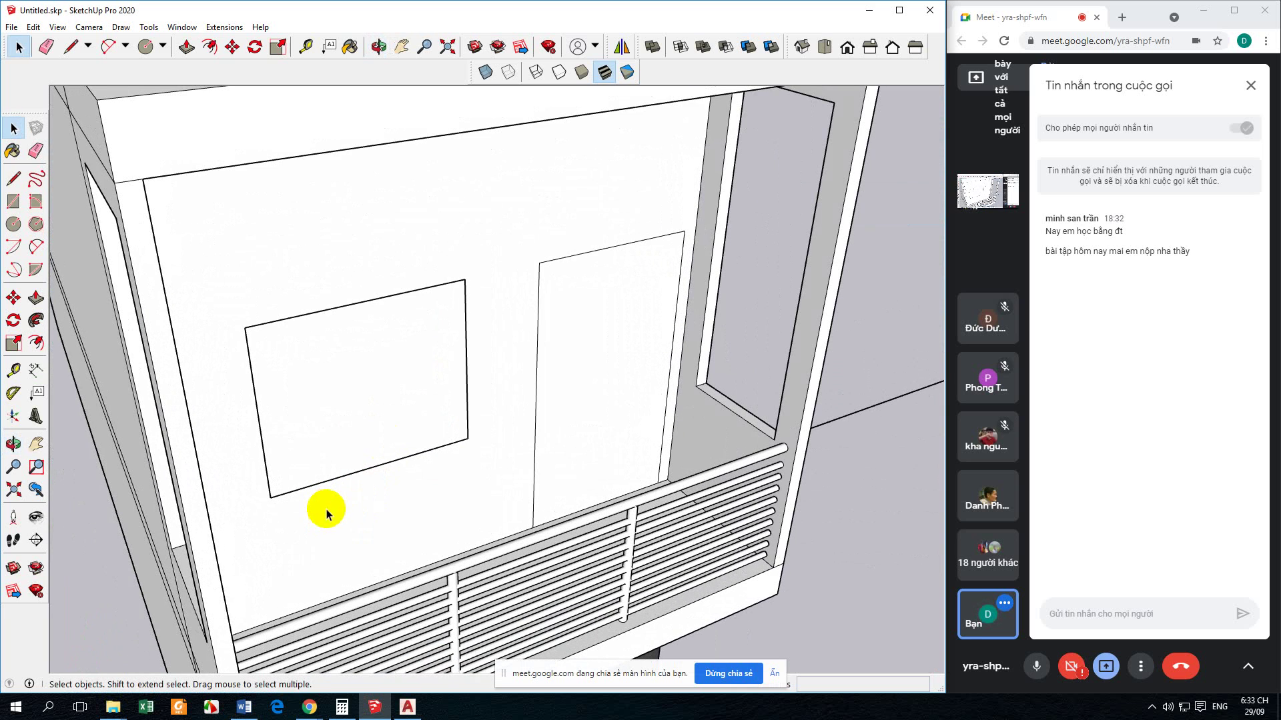
left_click(36, 300)
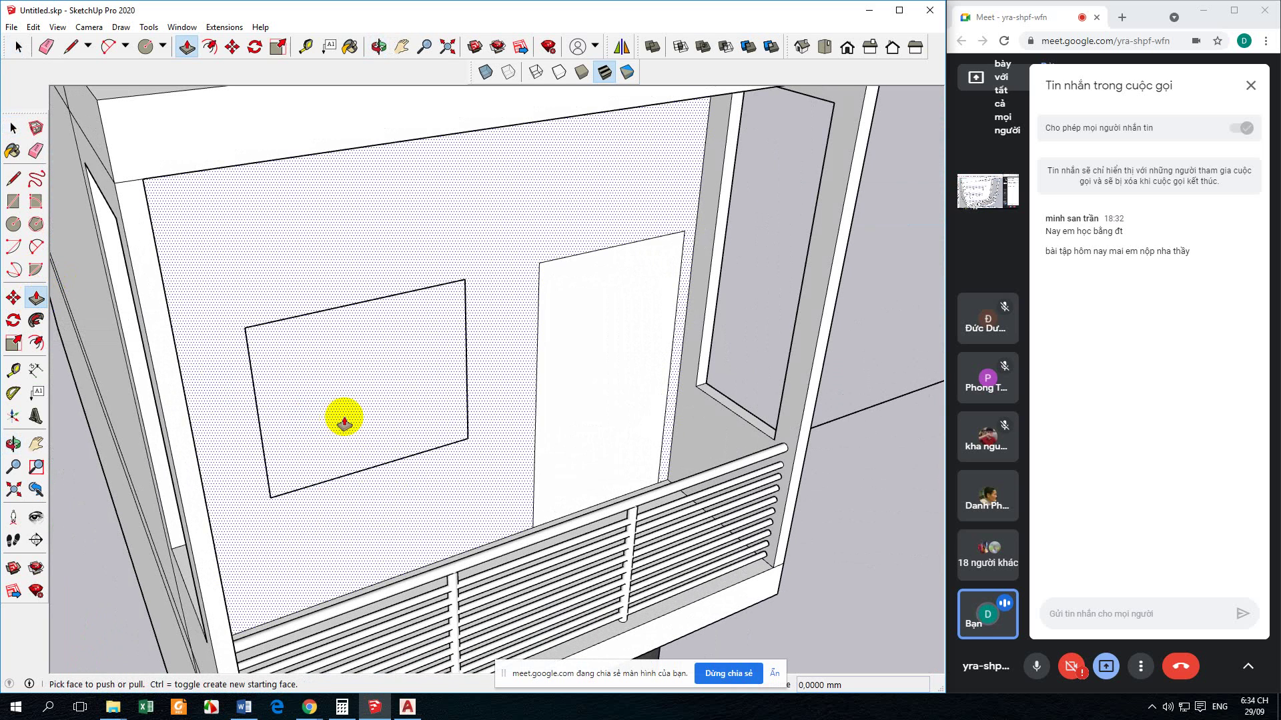
left_click_drag(587, 425, 569, 416)
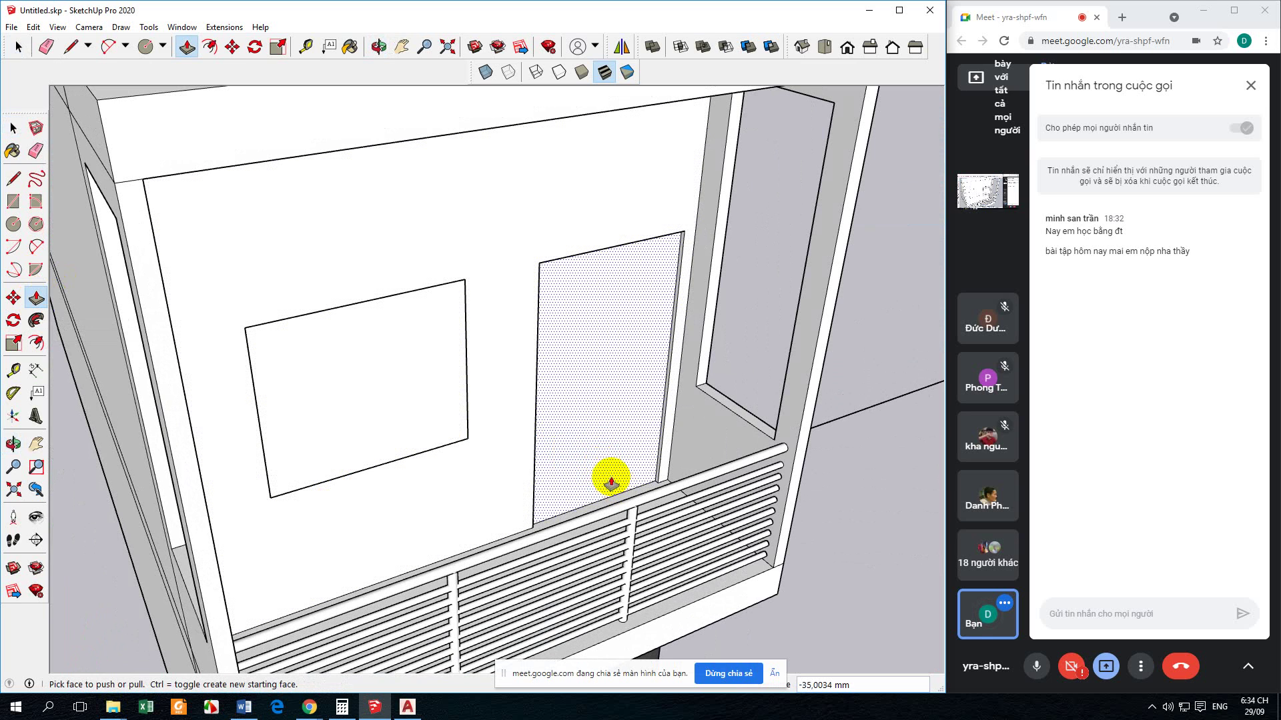
middle_click_drag(585, 485, 613, 459)
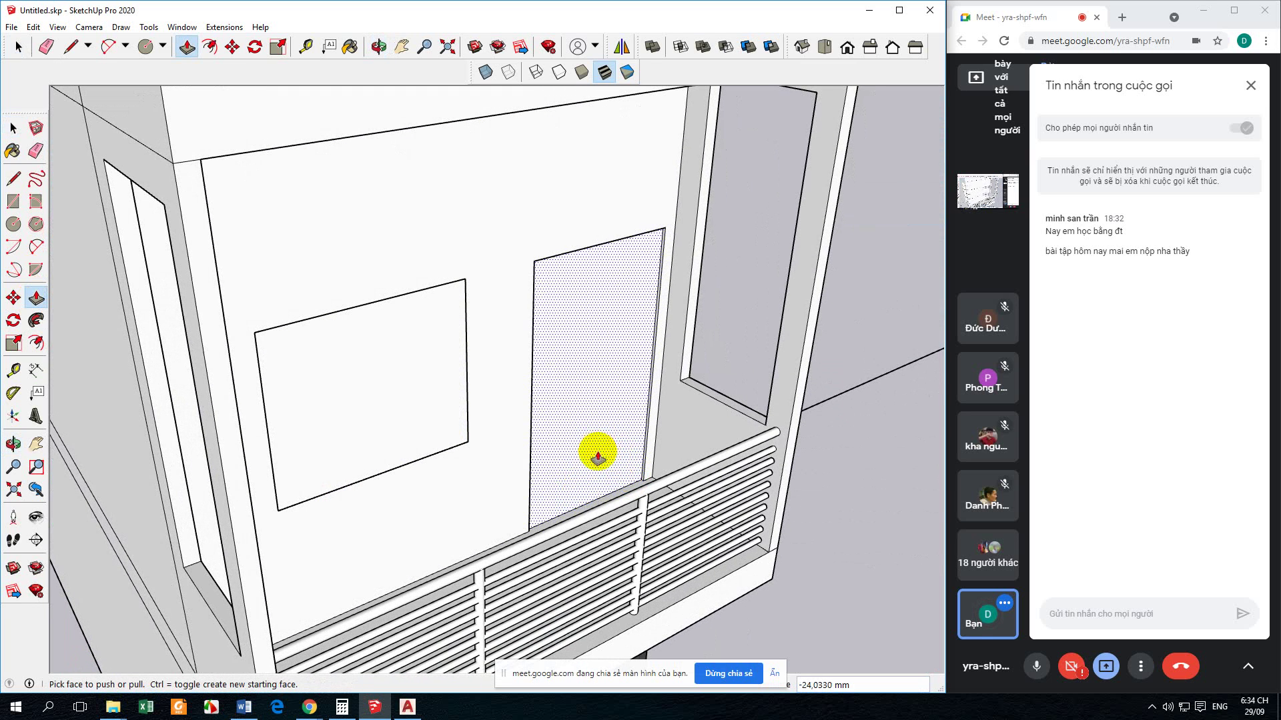
mouse_move(582, 463)
left_mouse_down()
mouse_move(592, 467)
mouse_move(570, 465)
mouse_move(584, 480)
left_mouse_up()
key("Return")
middle_click_drag(583, 481, 520, 534)
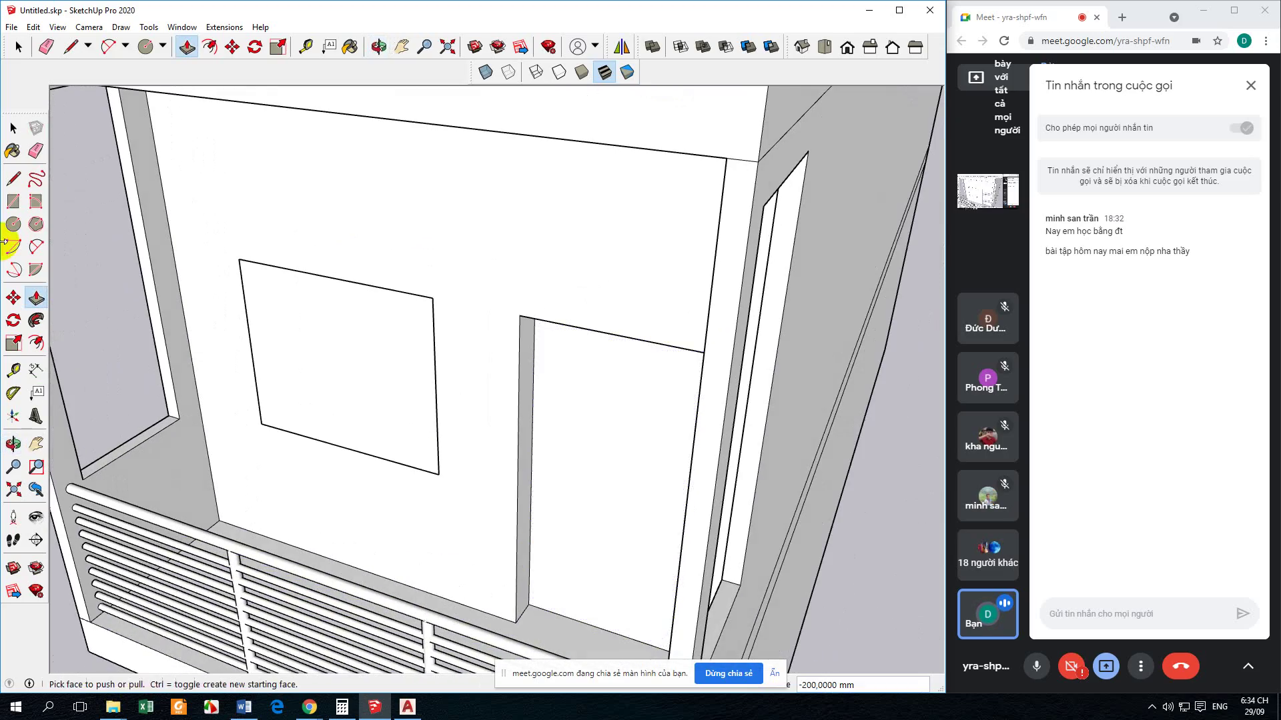
left_click(13, 127)
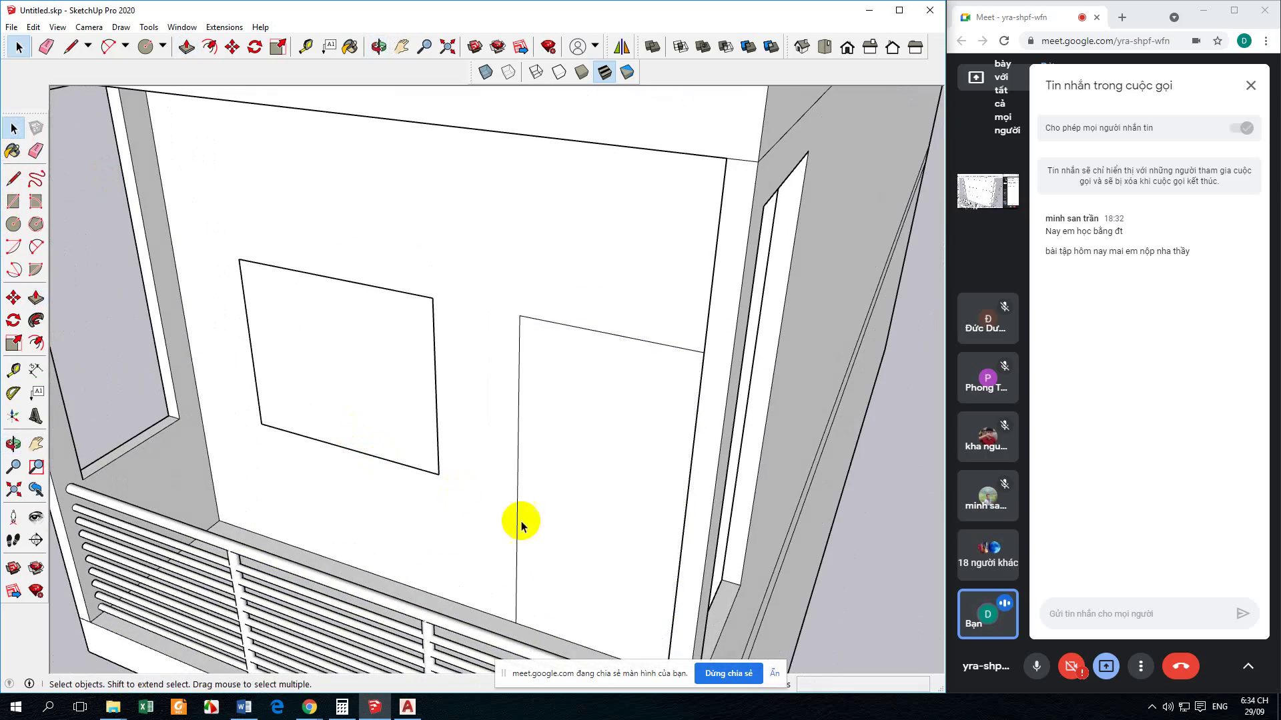
Step: Push the balcony door face 100 mm into the wall
left_click(36, 297)
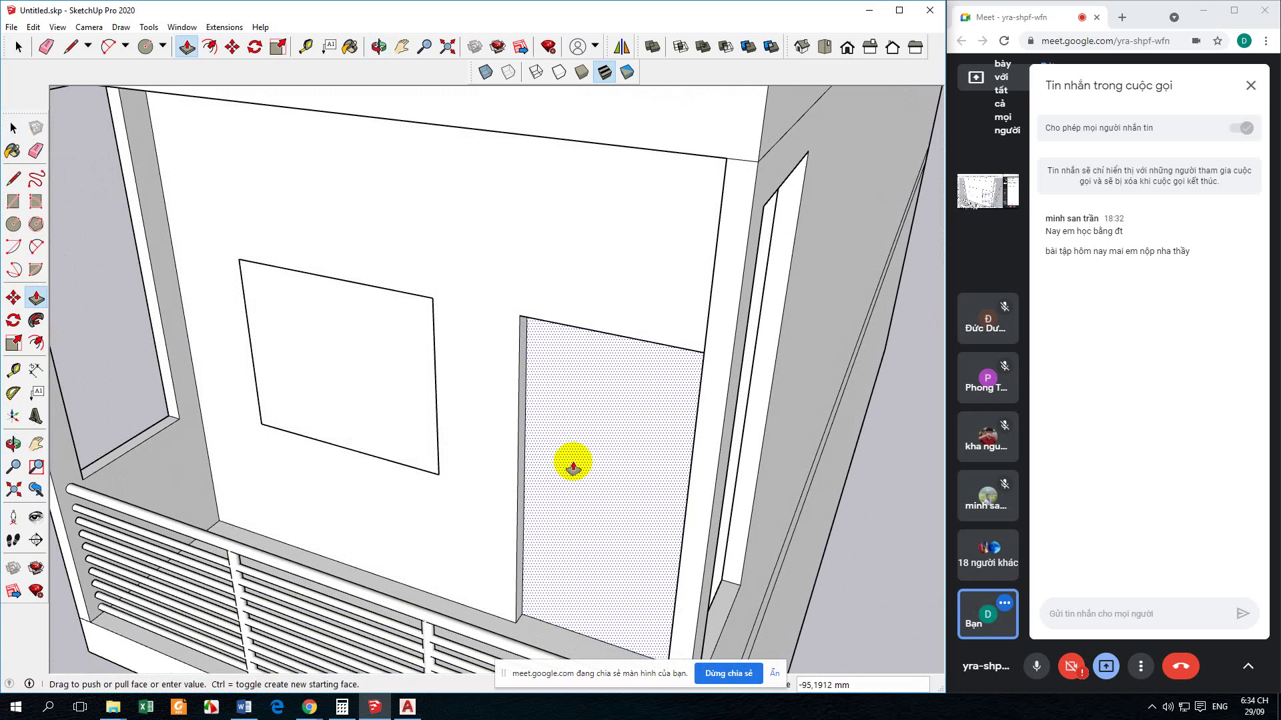
left_click(13, 126)
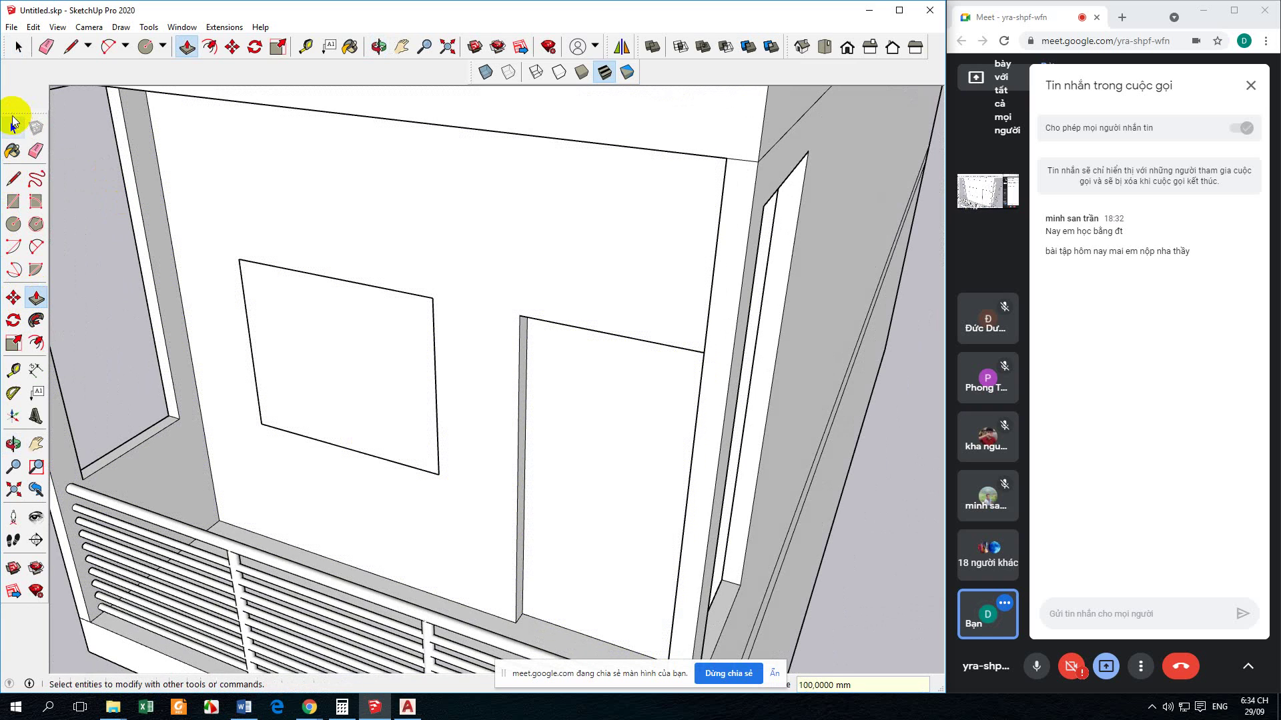
Step: Offset the outline of the recessed door face 50 mm inward to outline the door frame
middle_click_drag(237, 456, 299, 472)
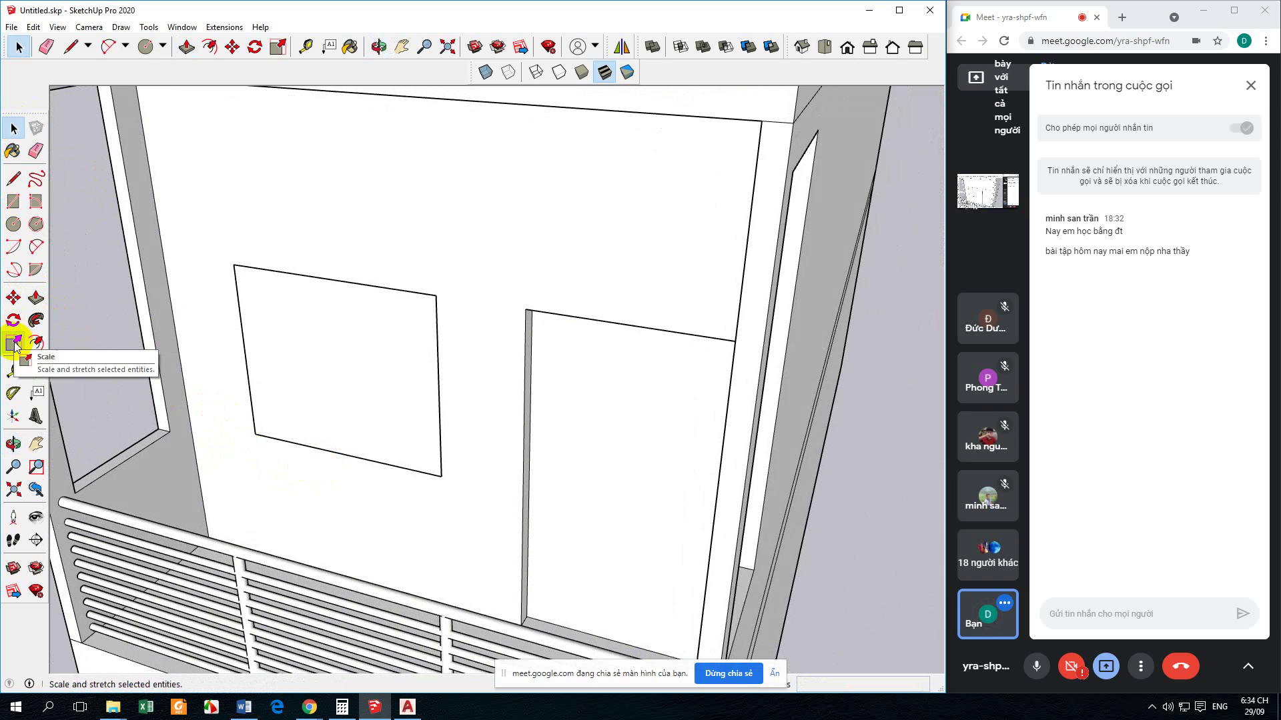
left_click(36, 342)
left_click(626, 424)
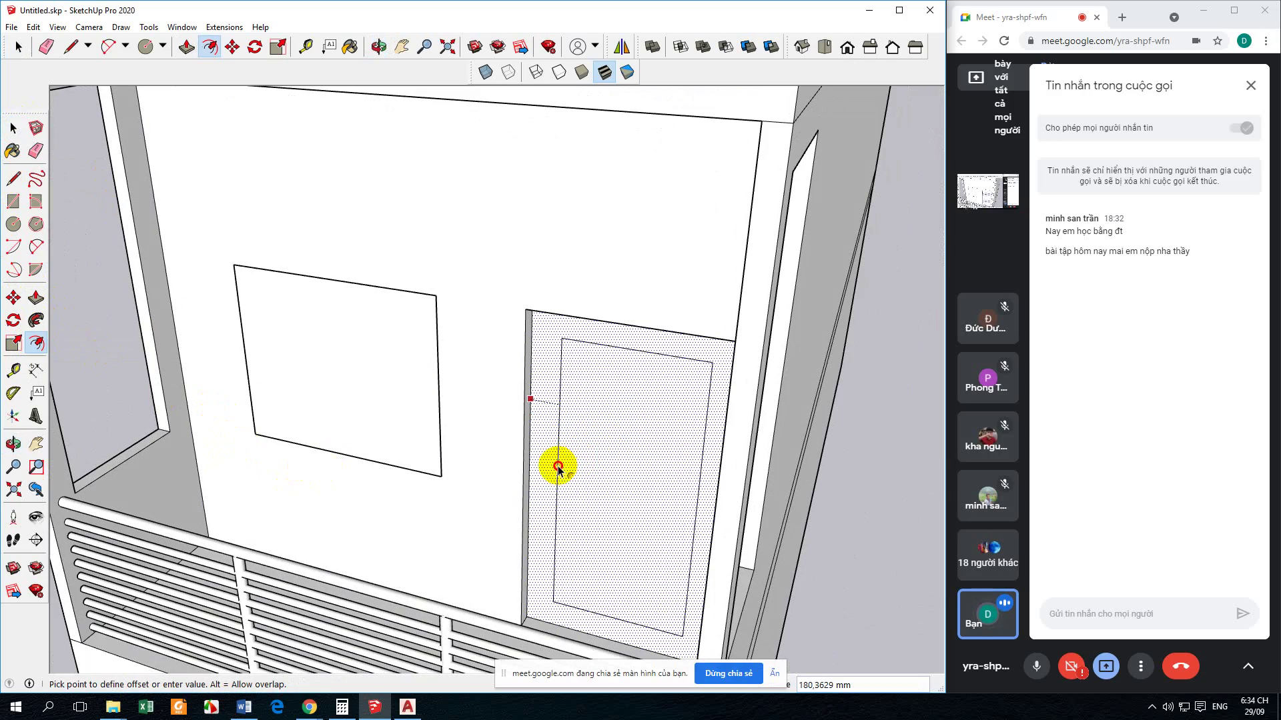
left_click(559, 466)
type("50")
key("Return")
Step: Delete the bottom edge of the inset door outline and draw 50 mm lines extending both side edges down to the floor
middle_click_drag(561, 469, 325, 415)
left_click(16, 128)
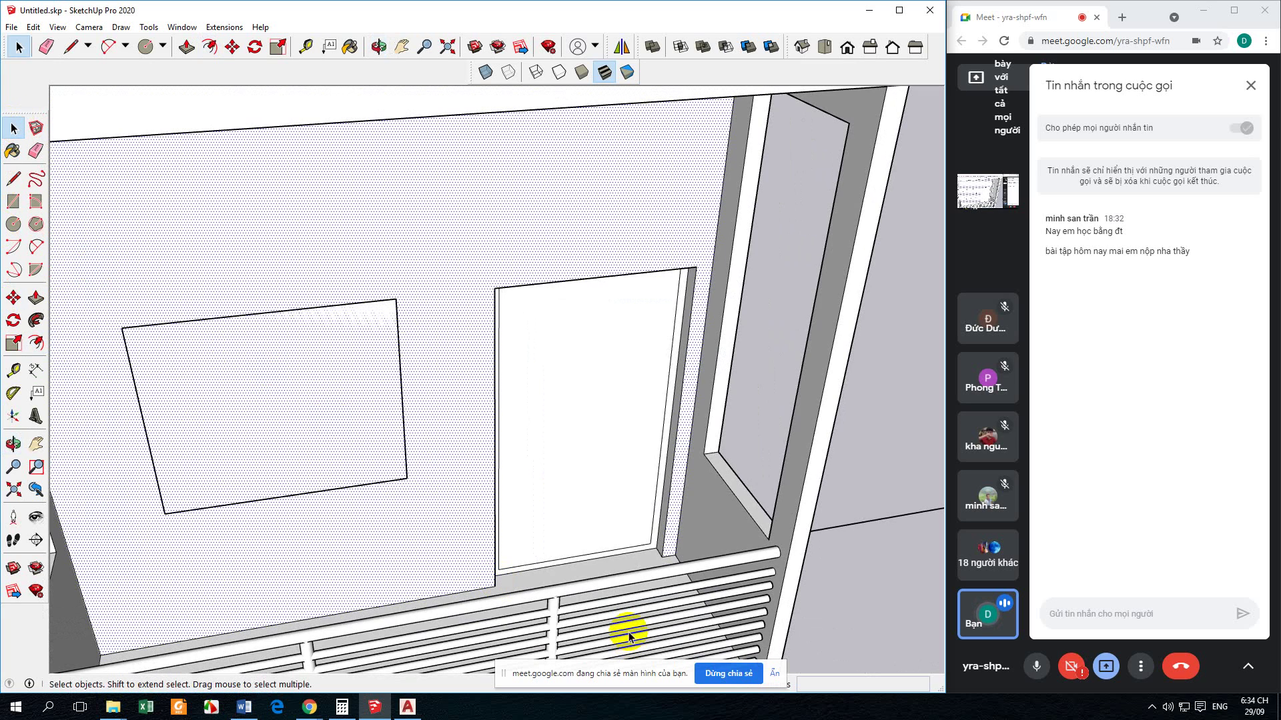
left_click(598, 553)
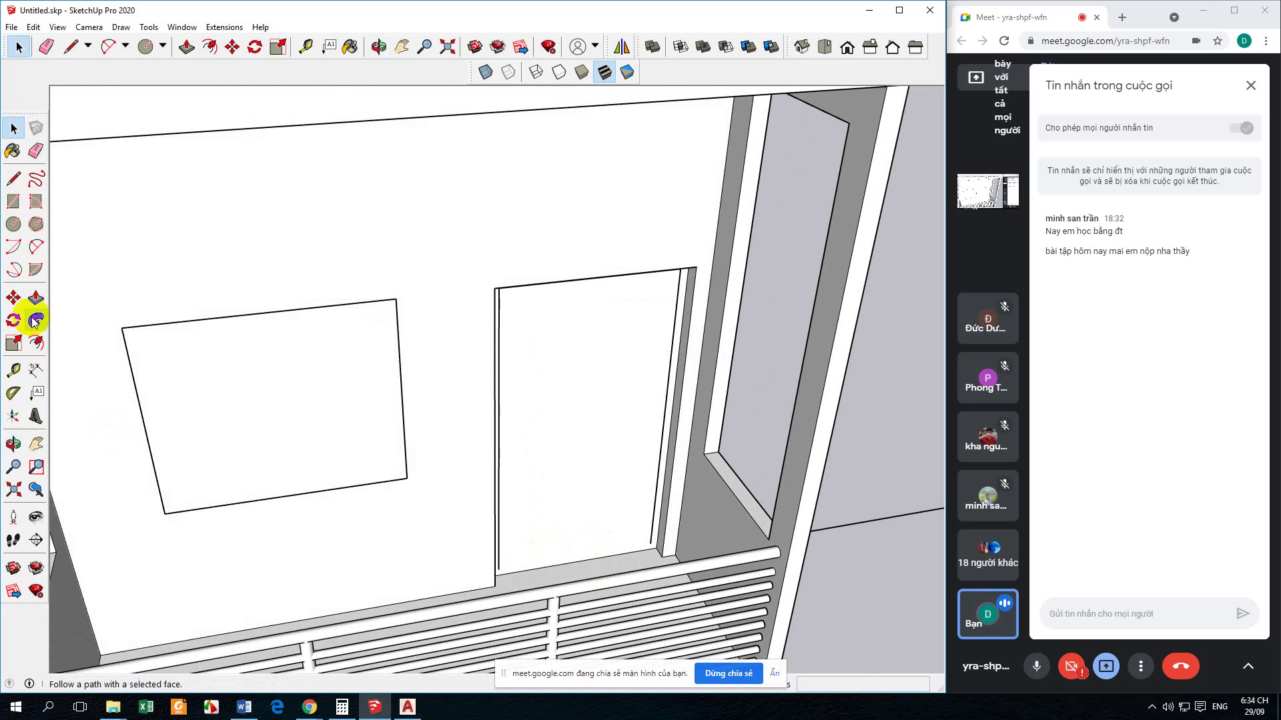
key("l")
scroll(653, 536, "up", 4)
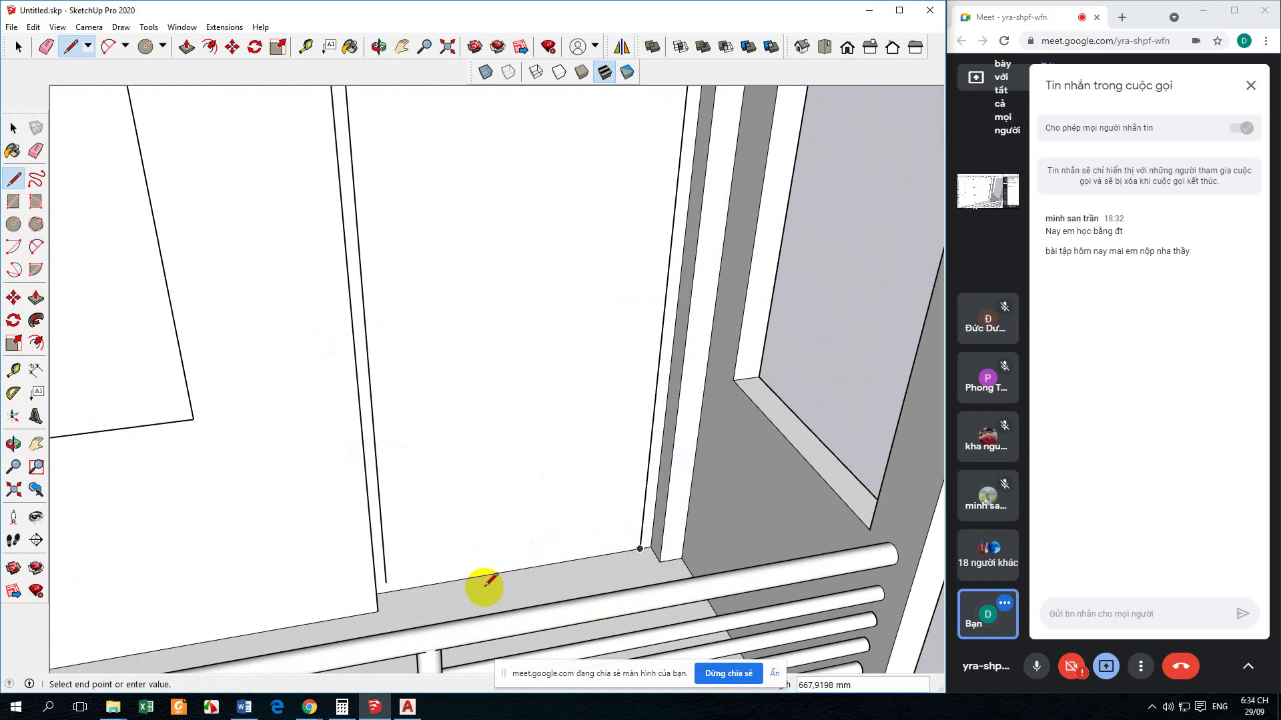
left_click(386, 588)
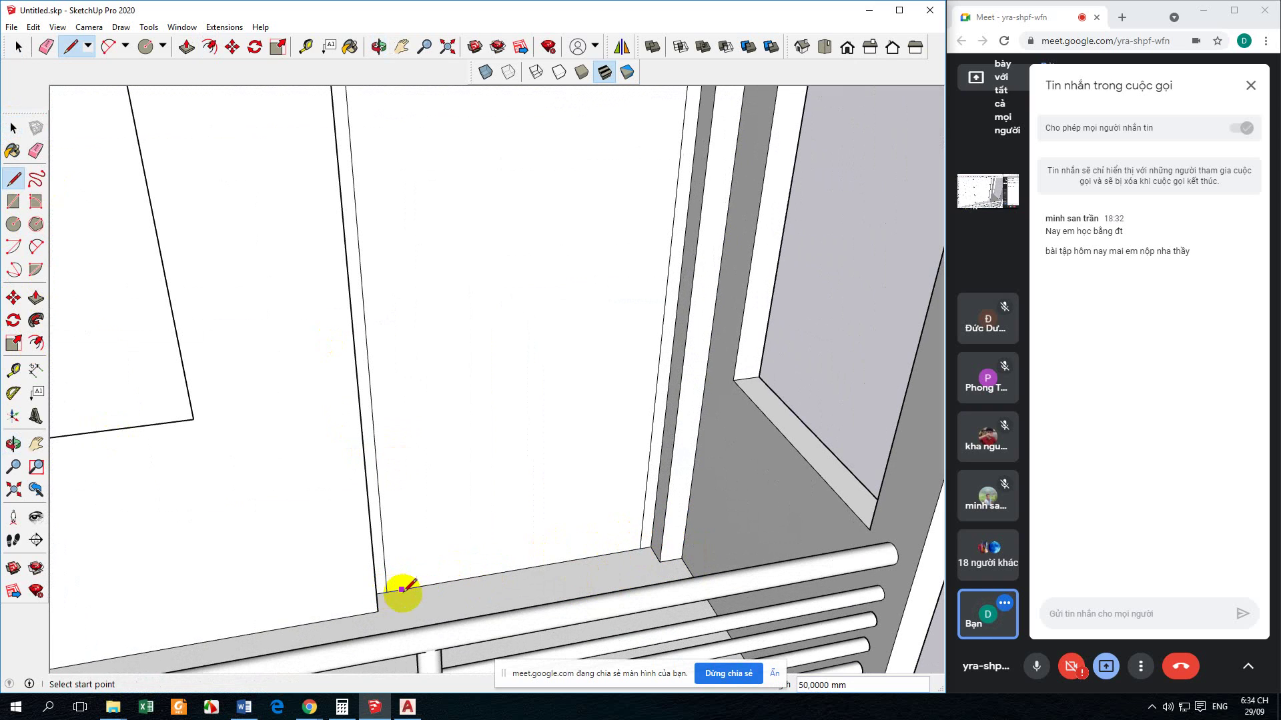
left_click(12, 130)
Step: Extrude the door frame strip 100 mm outward, flush with the surrounding wall face
scroll(335, 374, "down", 3)
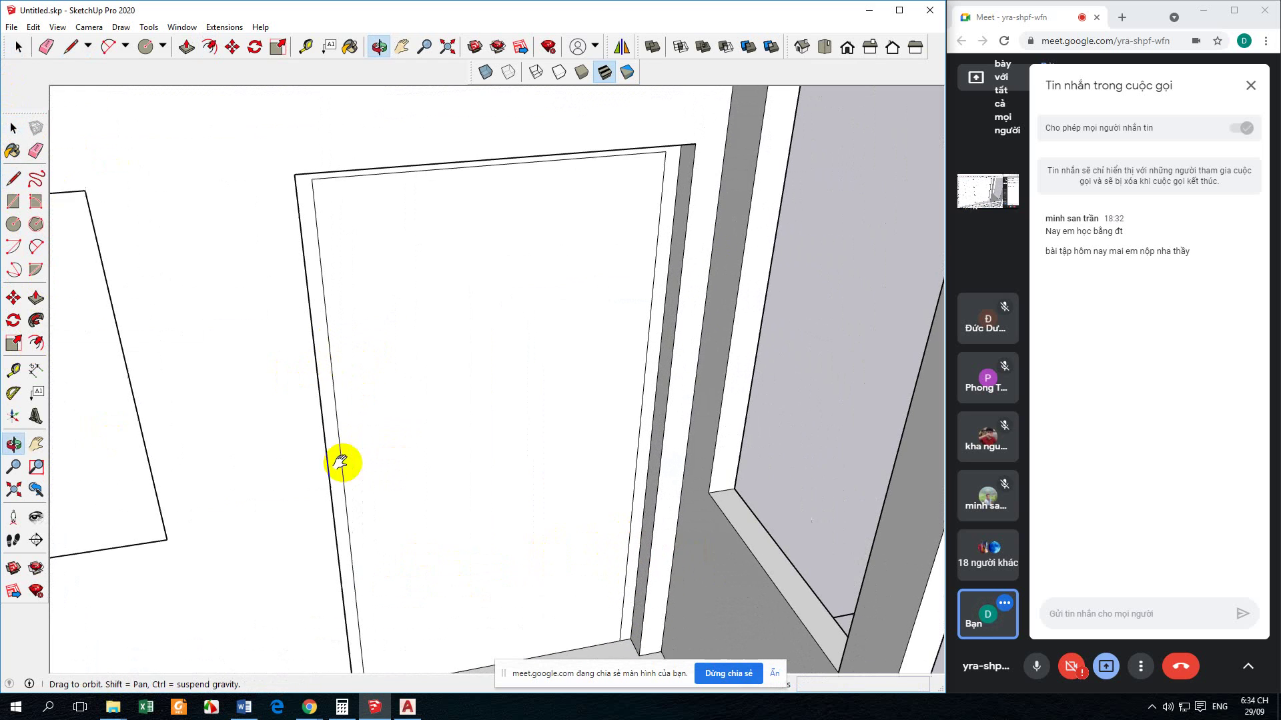
scroll(390, 440, "down", 1)
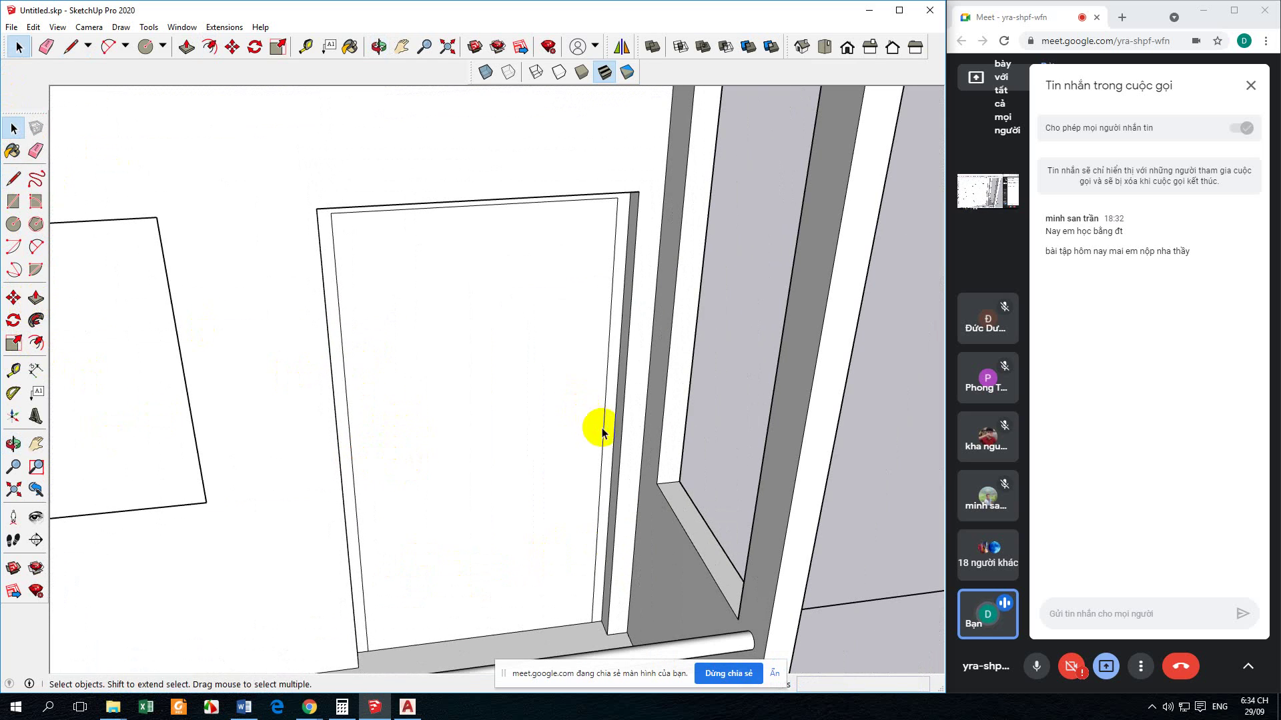
left_click(36, 297)
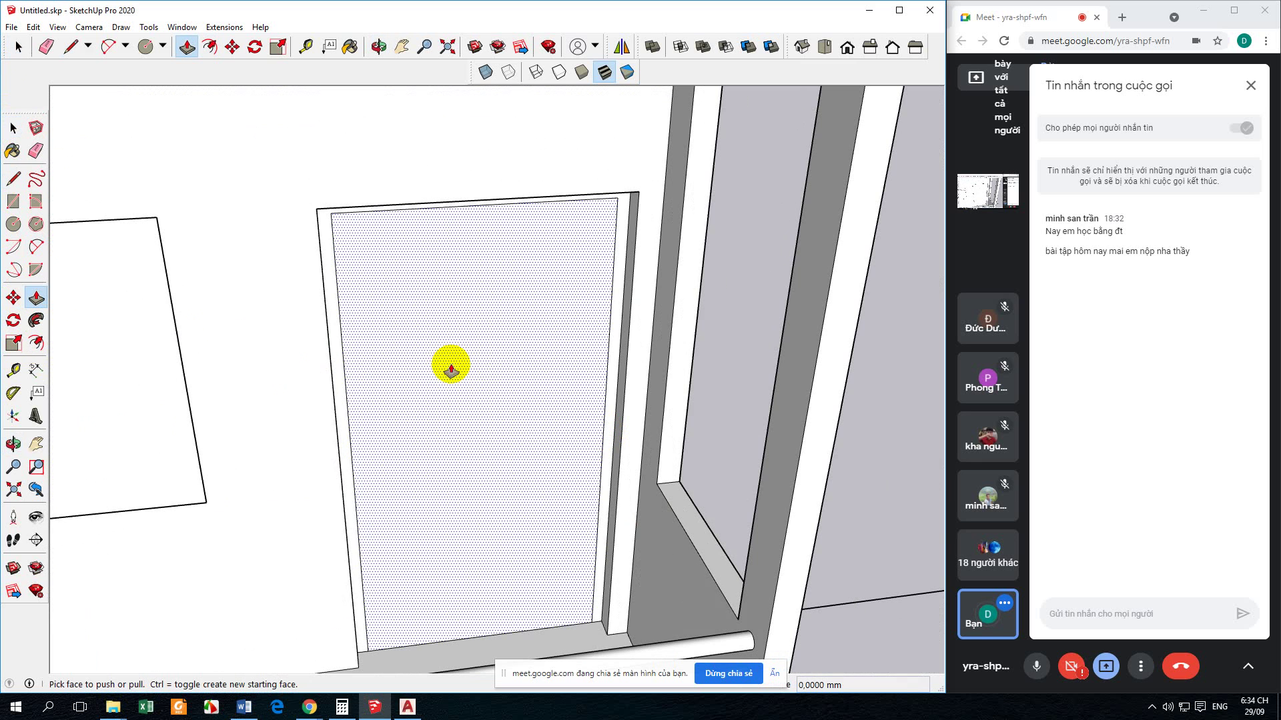
left_click(609, 409)
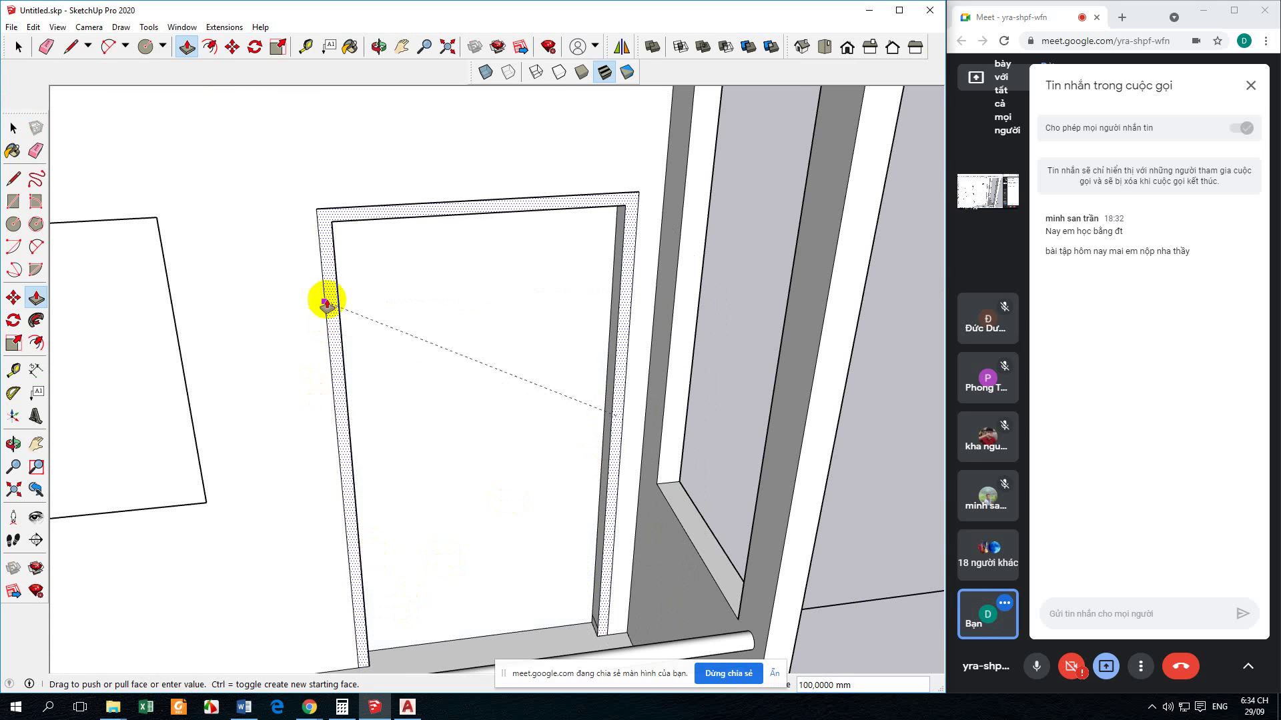
left_click(316, 212)
Step: Draw a 2150 mm vertical line down the middle of the door panel to split it into two leaves
middle_click_drag(327, 265, 422, 355)
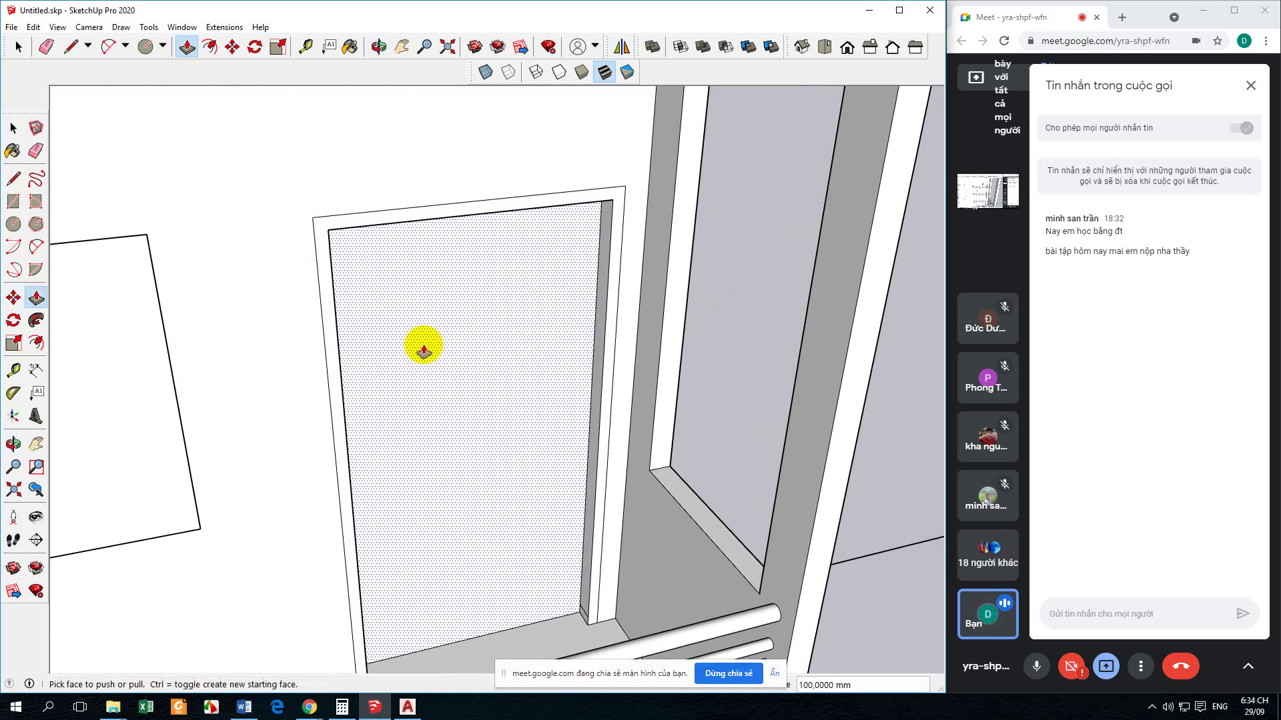
key("space")
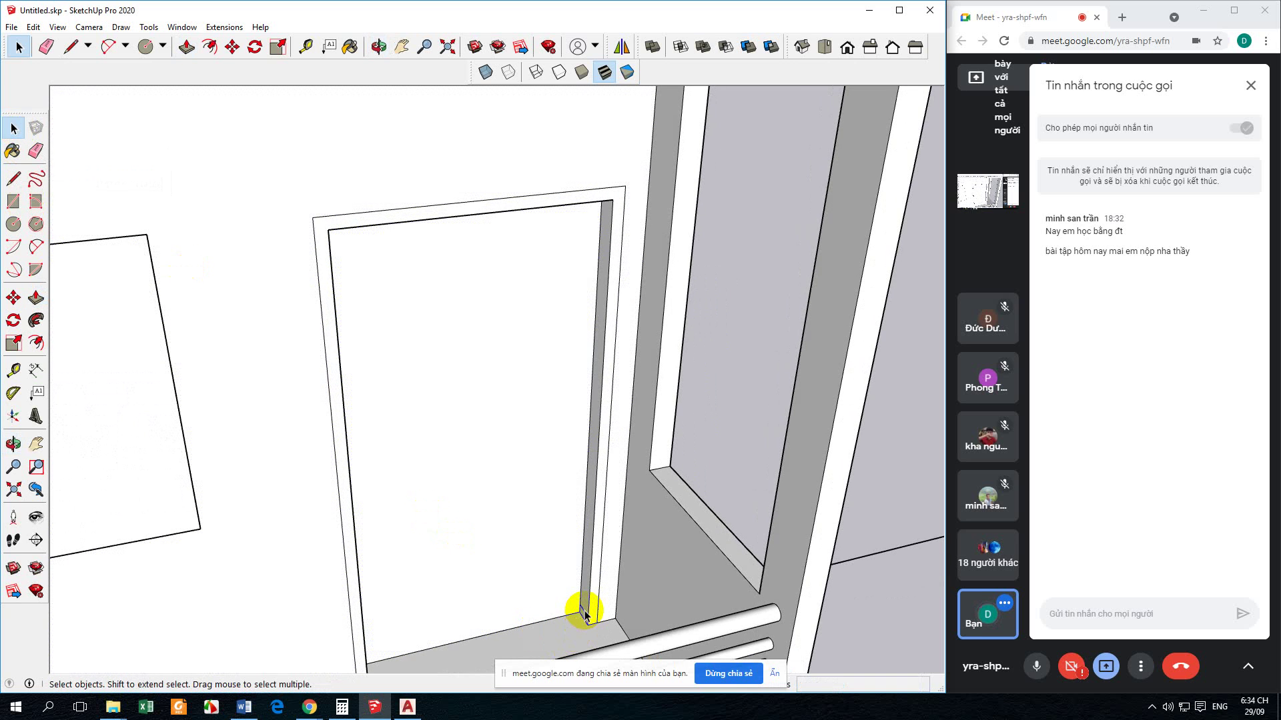
mouse_move(580, 613)
middle_mouse_down()
mouse_move(307, 600)
mouse_move(374, 629)
mouse_move(419, 627)
mouse_move(572, 586)
mouse_move(486, 558)
mouse_move(337, 429)
middle_mouse_up()
left_click(20, 185)
mouse_move(491, 429)
middle_mouse_down()
mouse_move(513, 562)
mouse_move(471, 157)
mouse_move(499, 385)
mouse_move(474, 414)
middle_mouse_up()
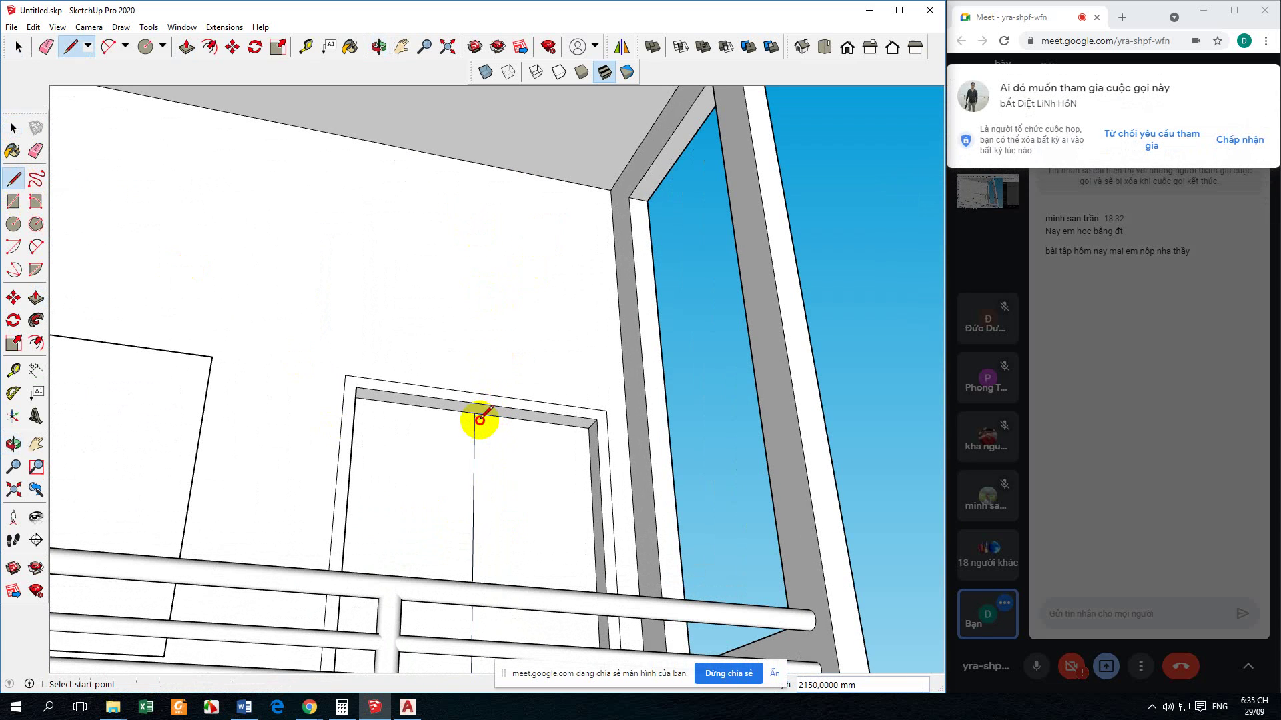
key("space")
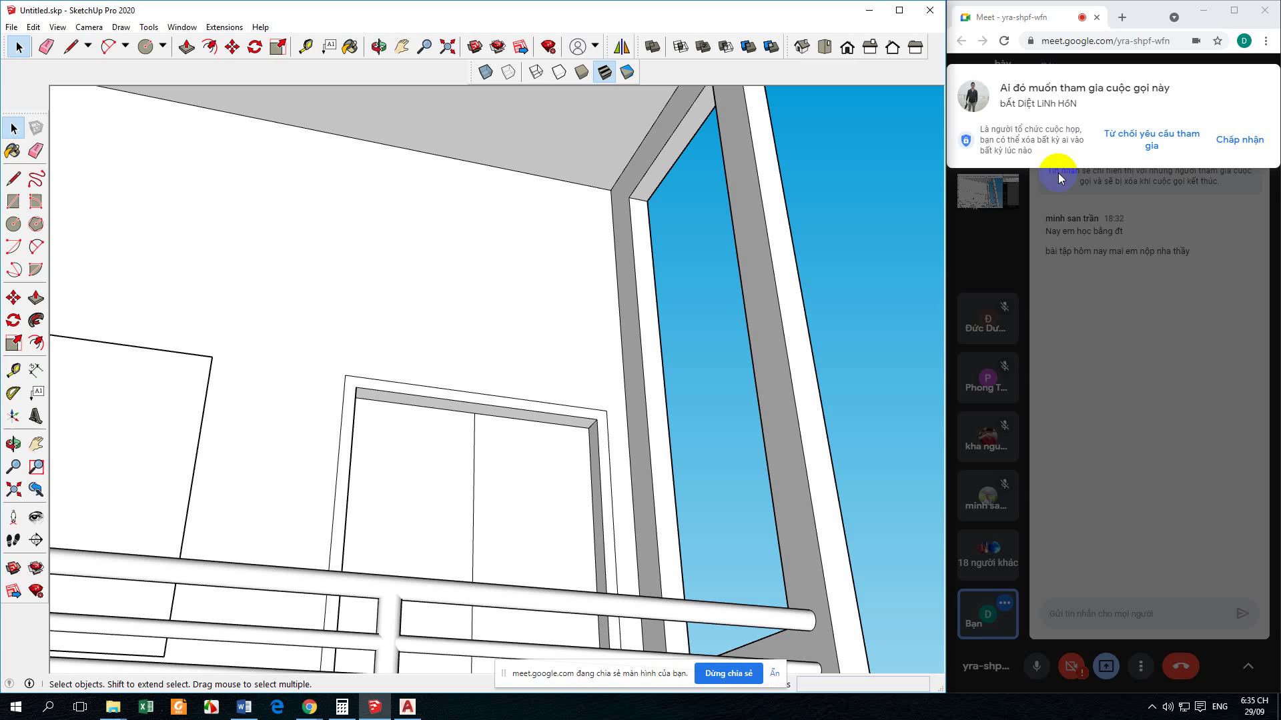
Step: Switch to Google Meet and admit the person asking to join the call
left_click(1235, 139)
Step: Offset the outlines of both door leaves inward by the same narrow distance to form a border on each leaf
mouse_move(381, 406)
middle_mouse_down()
mouse_move(354, 434)
mouse_move(422, 491)
mouse_move(366, 314)
mouse_move(324, 314)
mouse_move(409, 398)
mouse_move(427, 455)
middle_mouse_up()
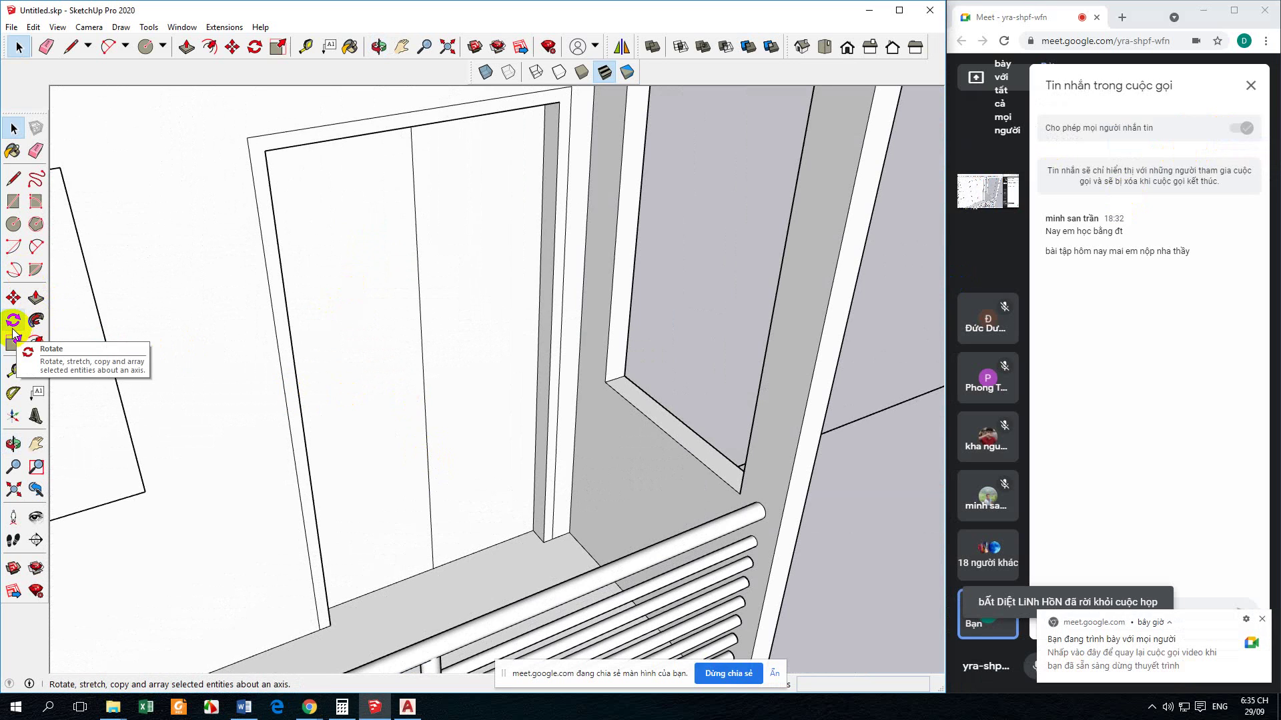
middle_click_drag(223, 398, 126, 414)
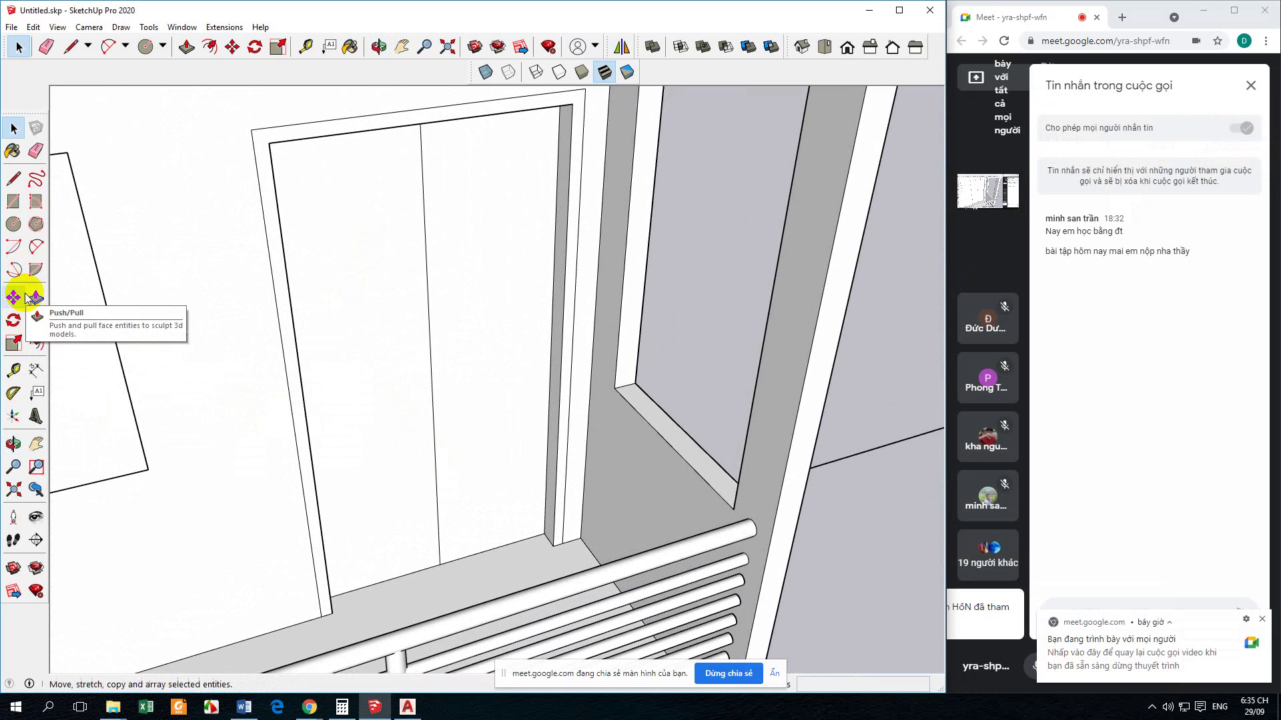
left_click(36, 343)
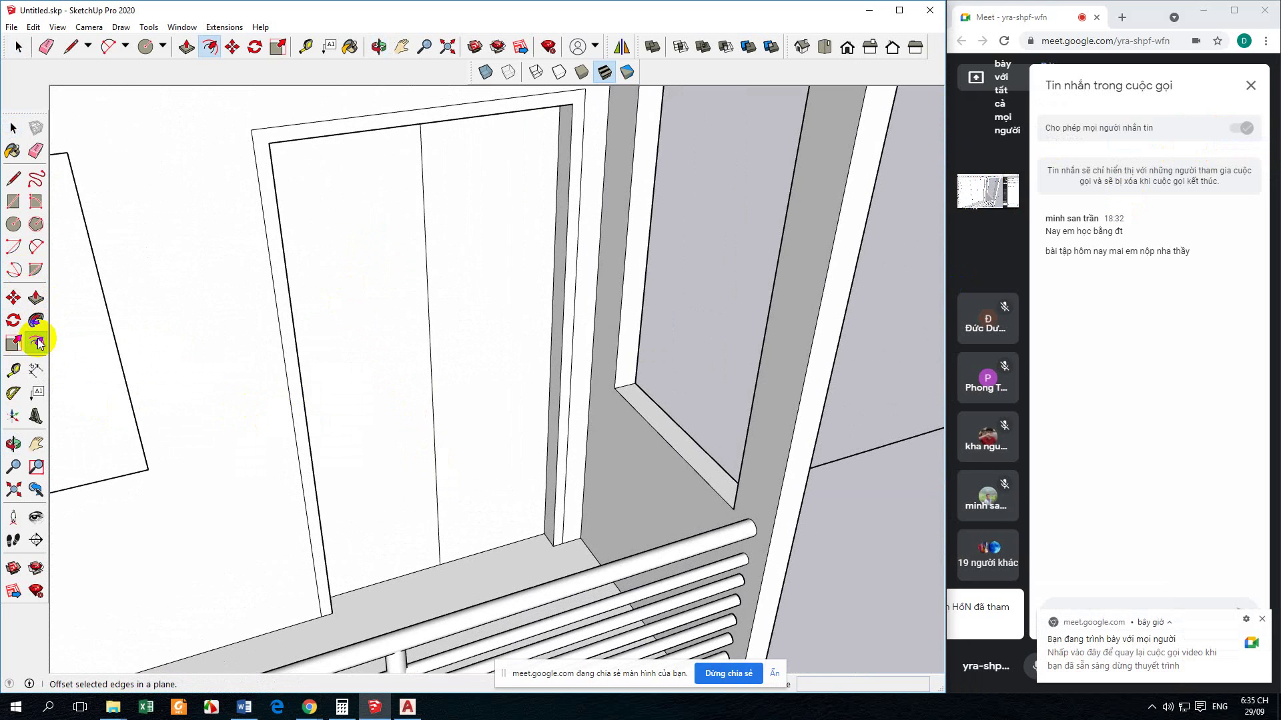
left_click(428, 312)
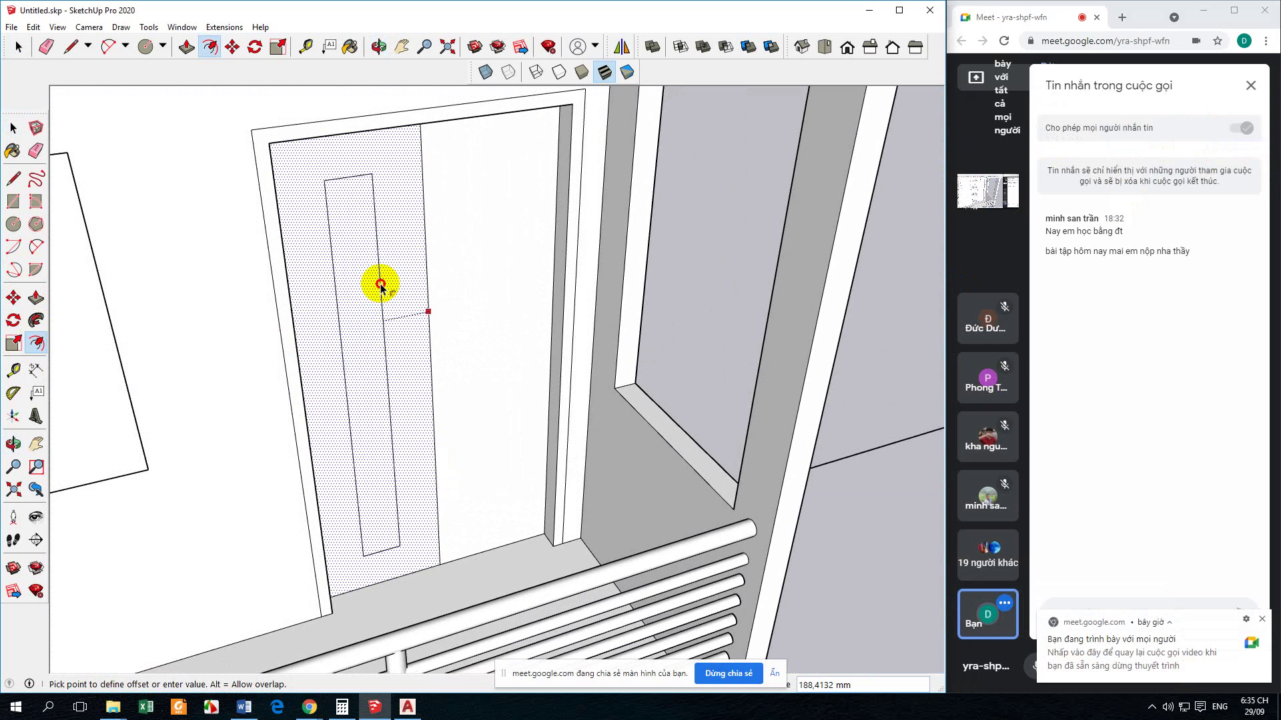
key("Return")
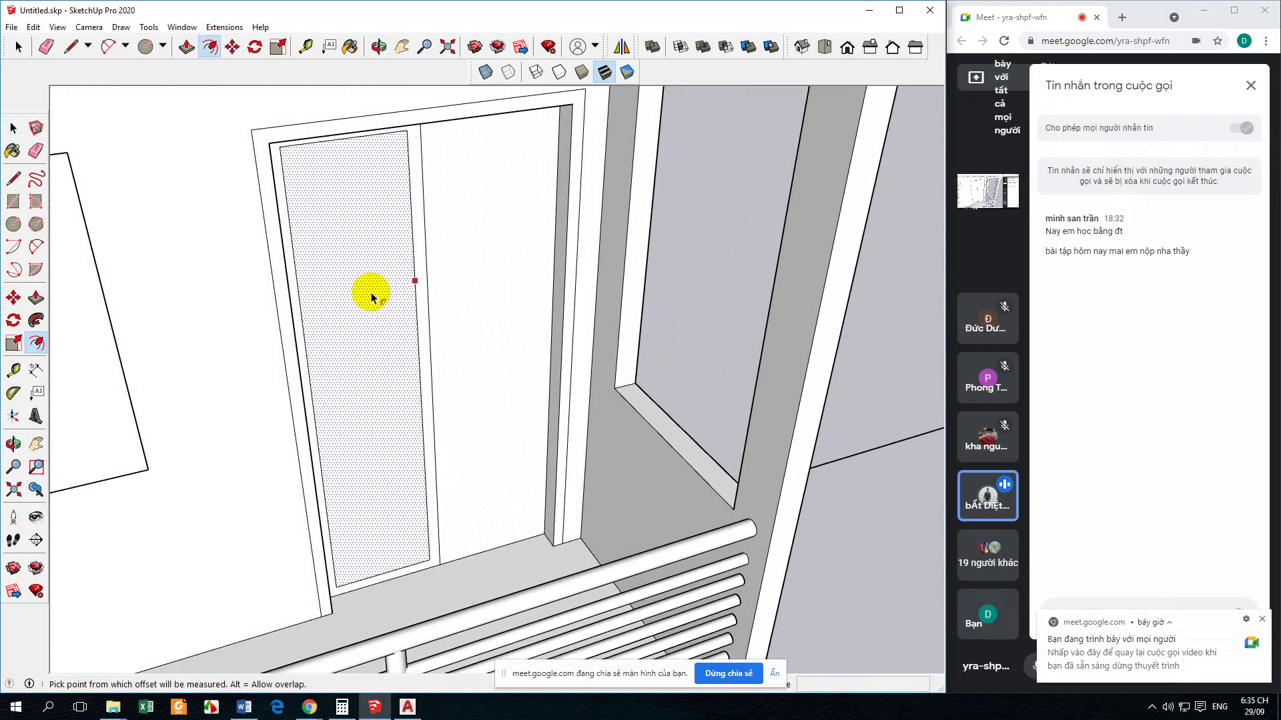
left_click(550, 356)
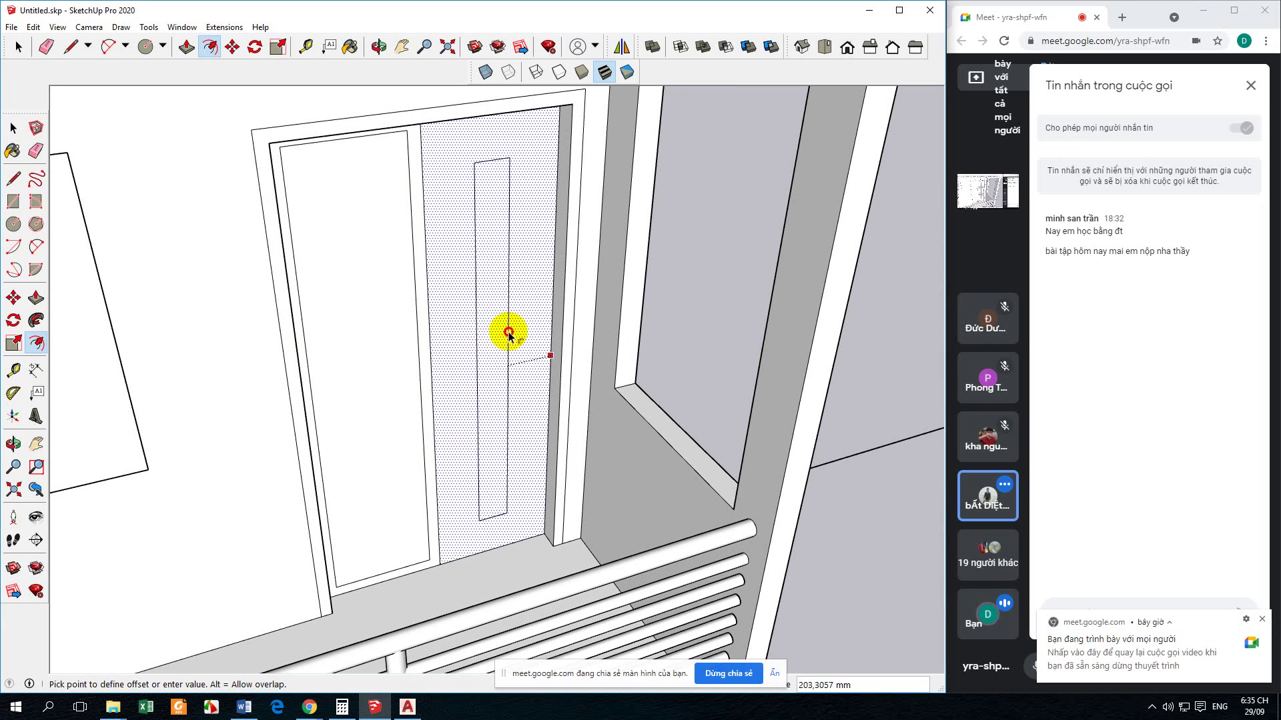
key("Return")
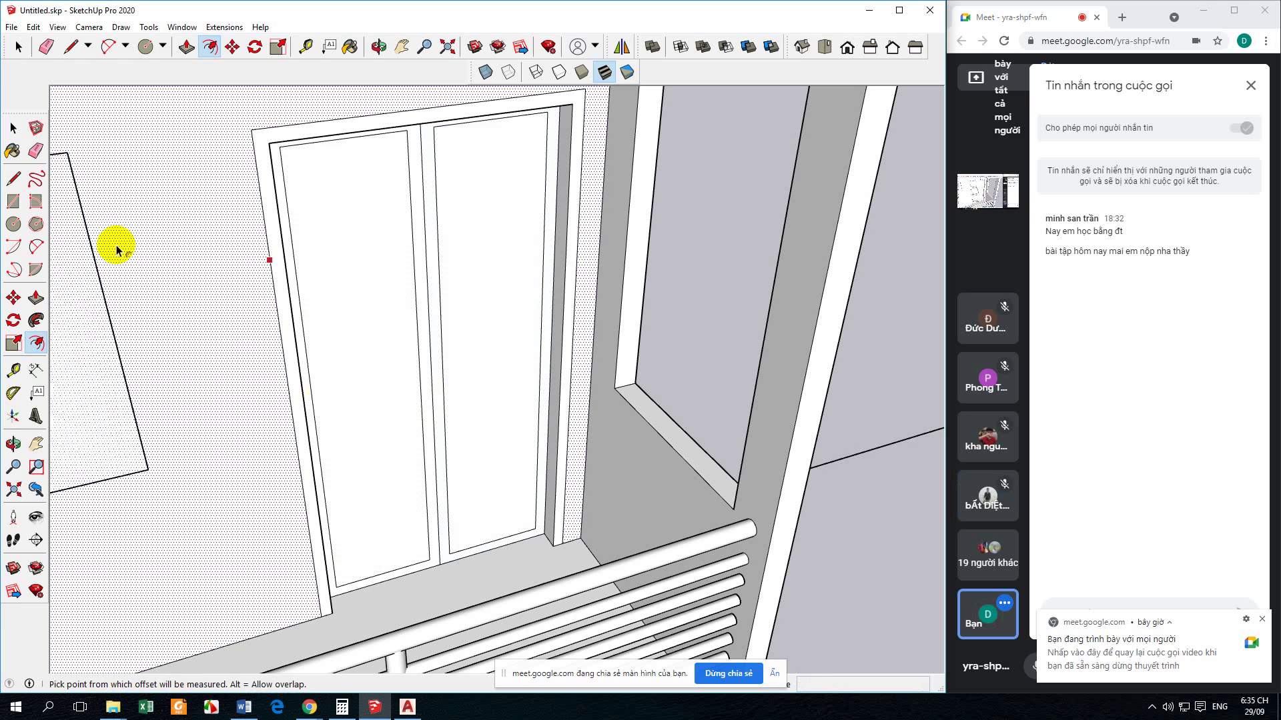
Step: Extrude the border strips of both door leaves 100 mm outward, flush with the outer door frame
left_click(36, 297)
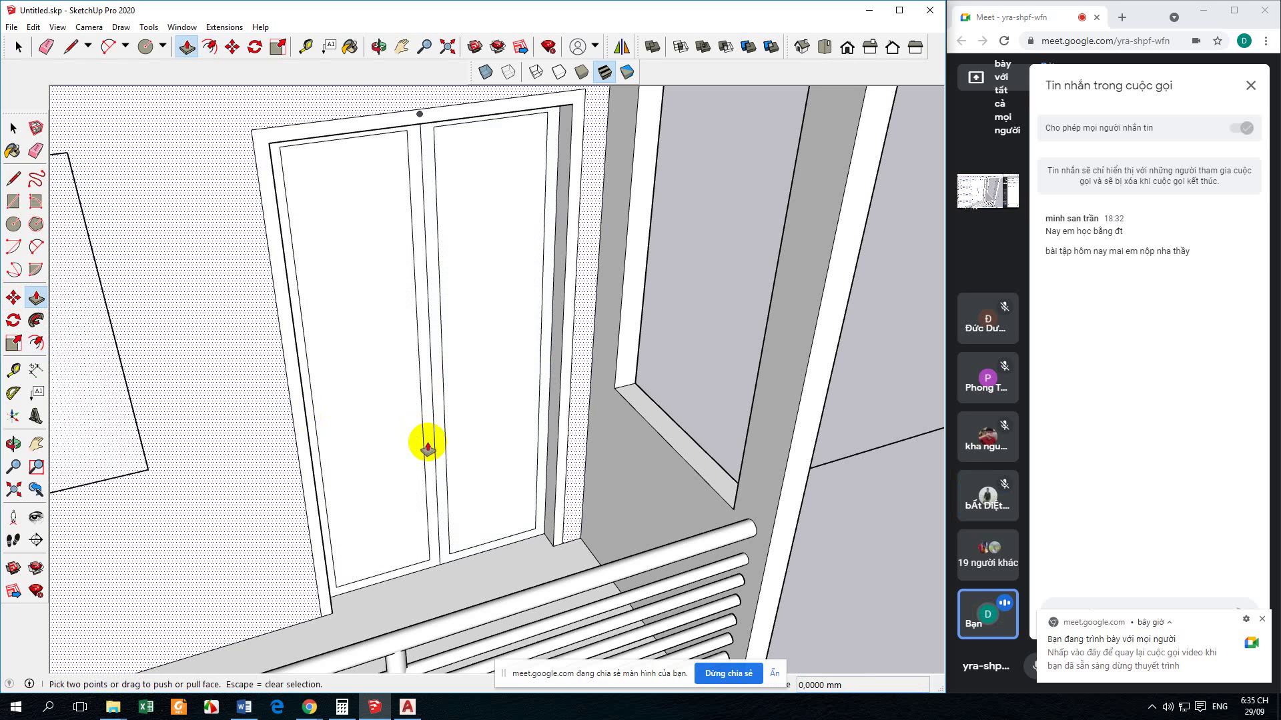
left_click(425, 453)
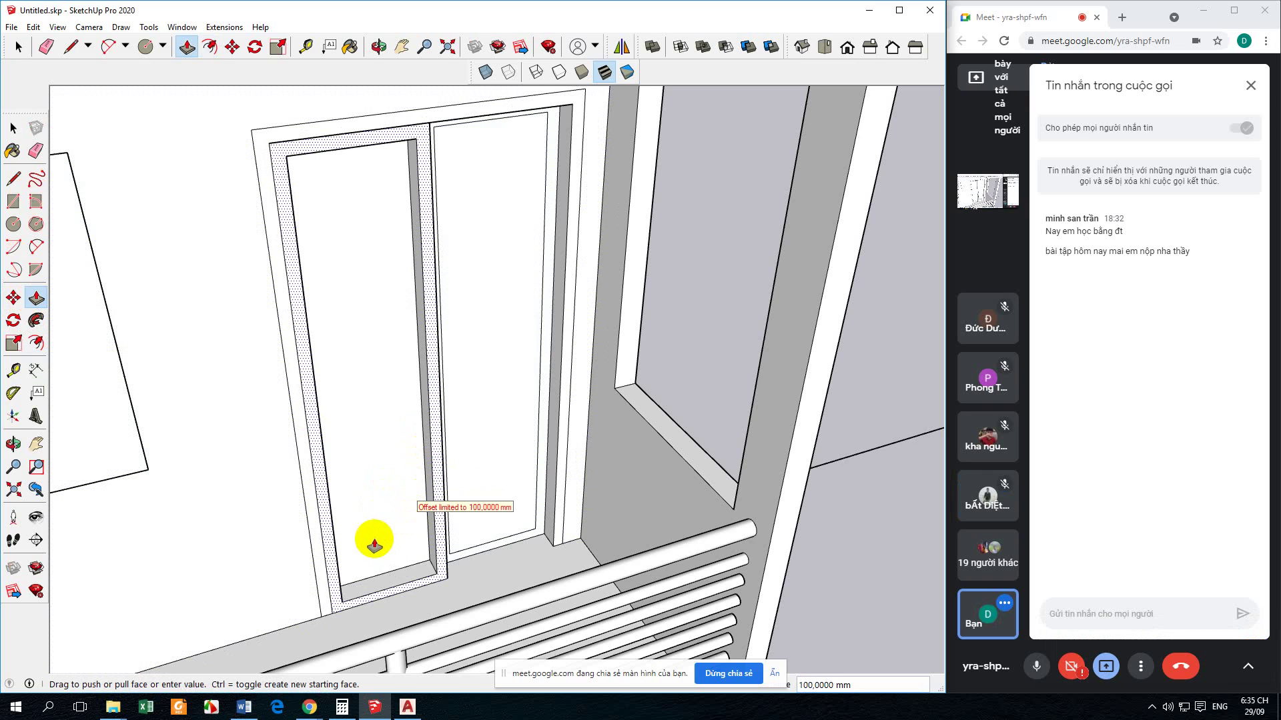
left_click(334, 612)
left_click(449, 560)
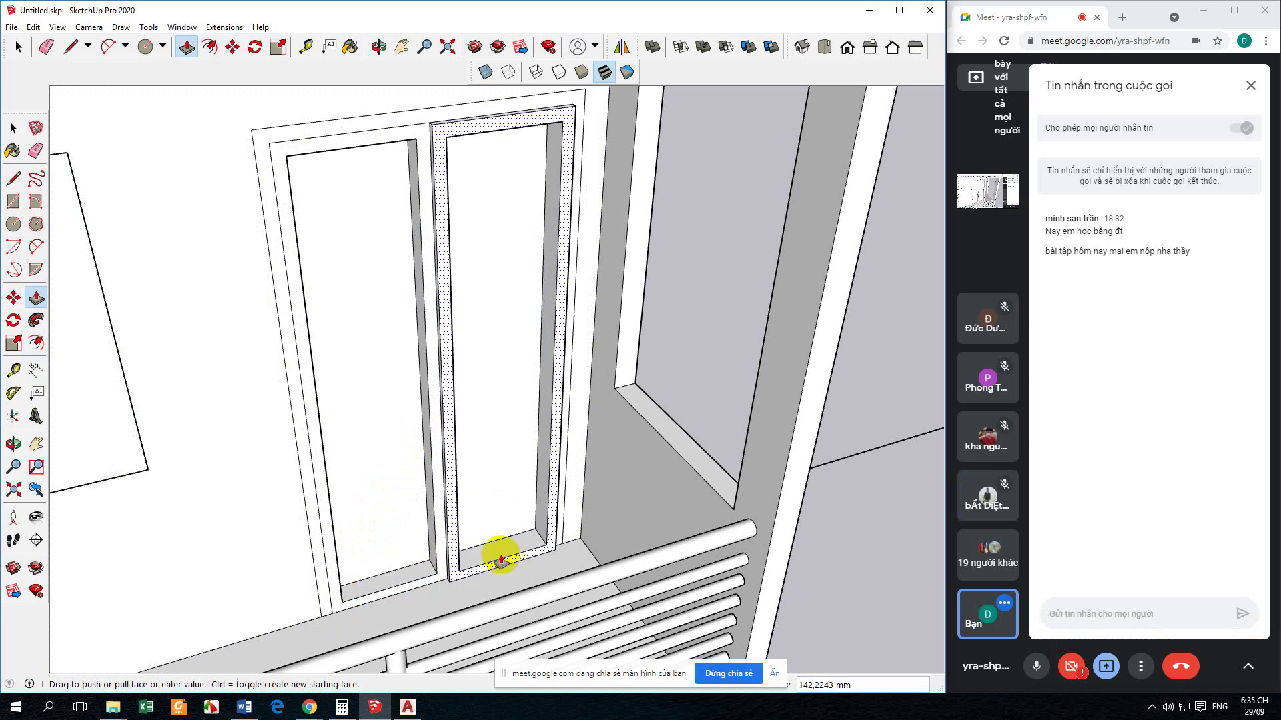
left_click(432, 122)
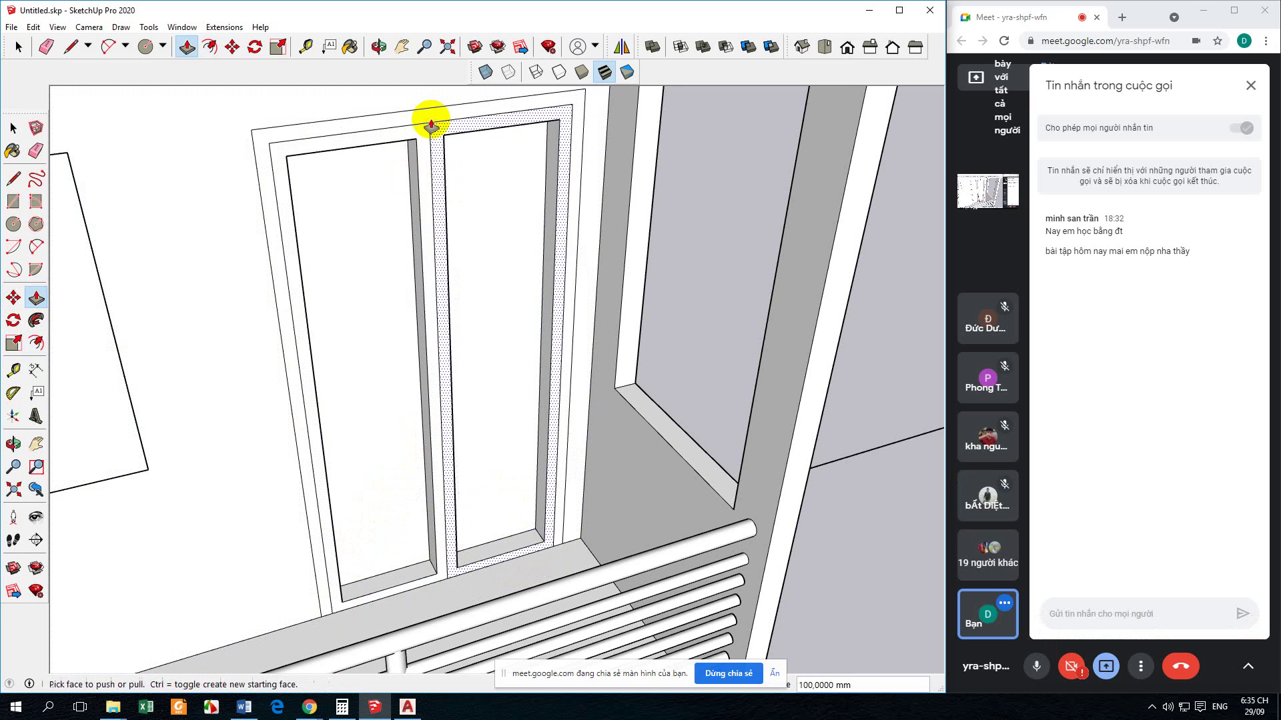
Step: Pull the inset panels of both balcony door leaves 50 mm outward so they sit shallower in their borders
middle_click_drag(401, 413, 380, 487)
left_click(382, 490)
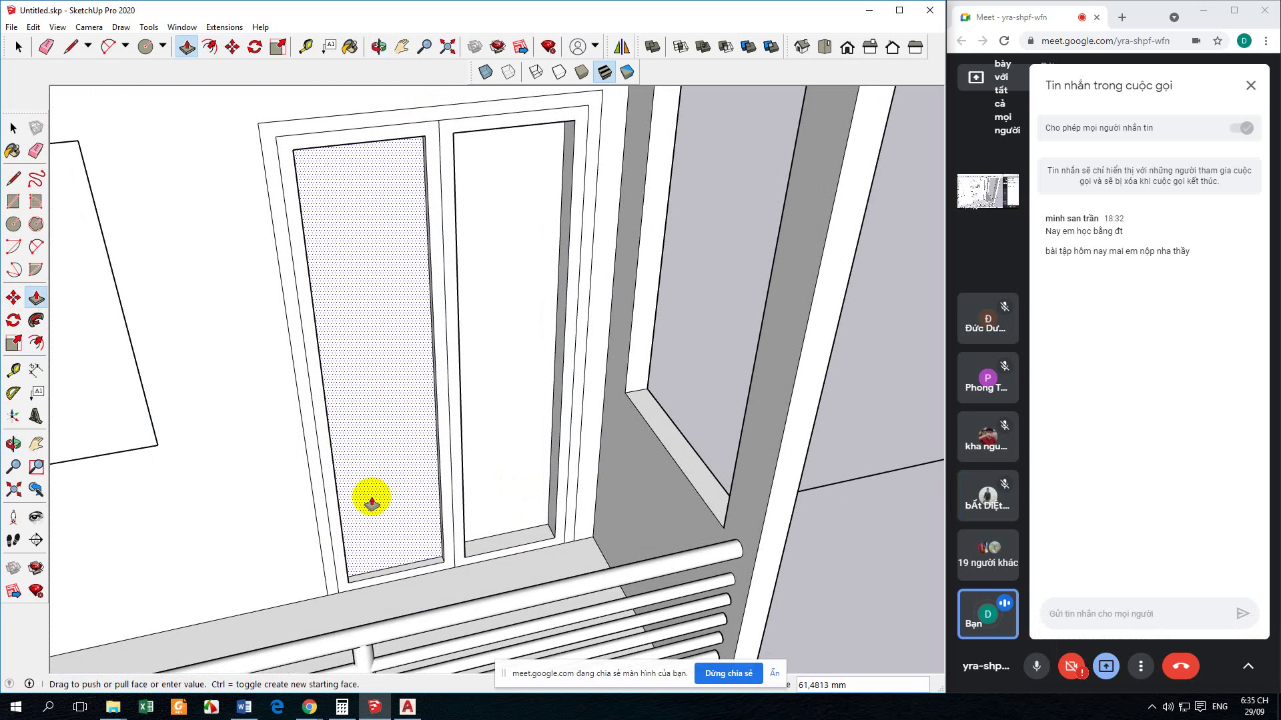
left_click(445, 510)
left_click(470, 490)
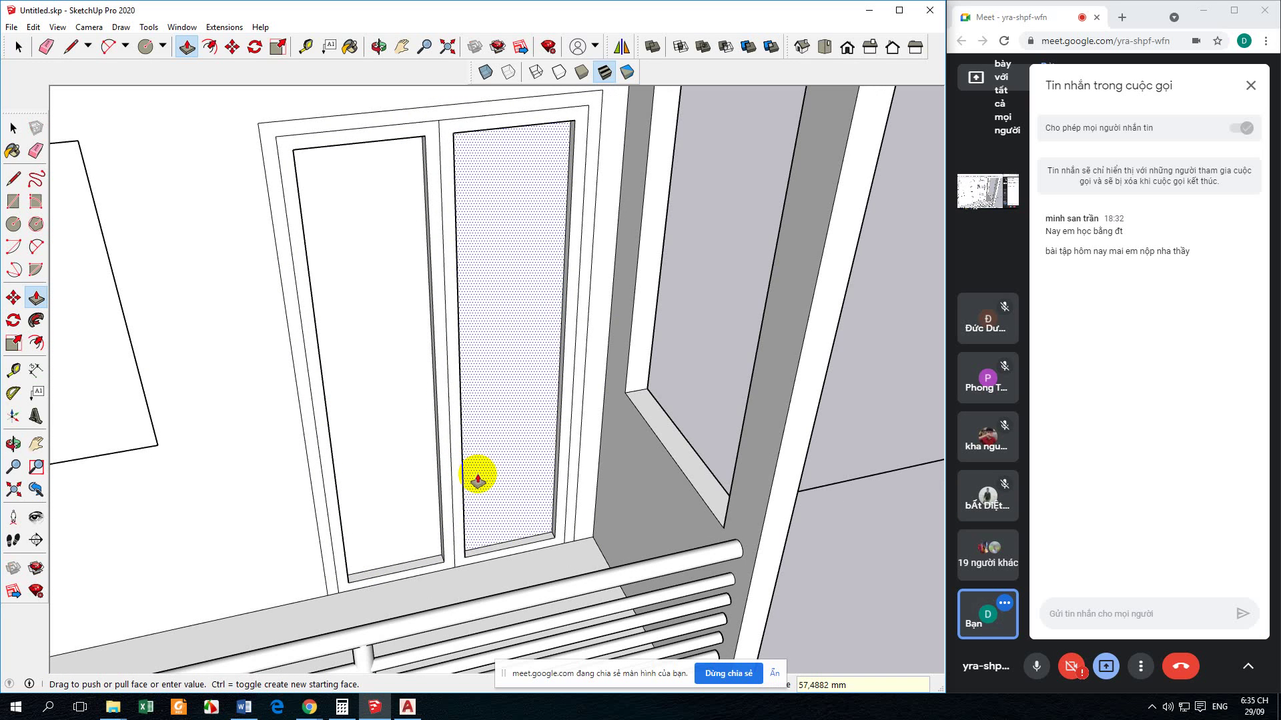
middle_click_drag(477, 482, 507, 554)
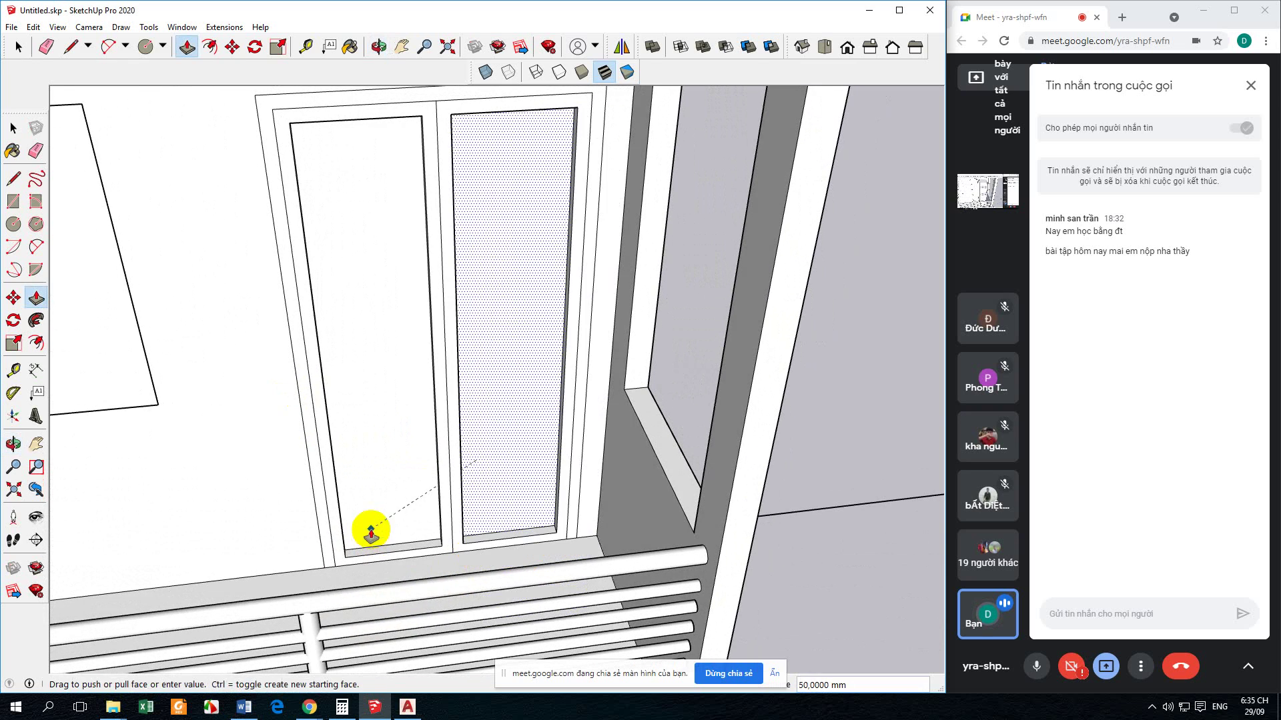
middle_click_drag(420, 515, 525, 517)
key("Escape")
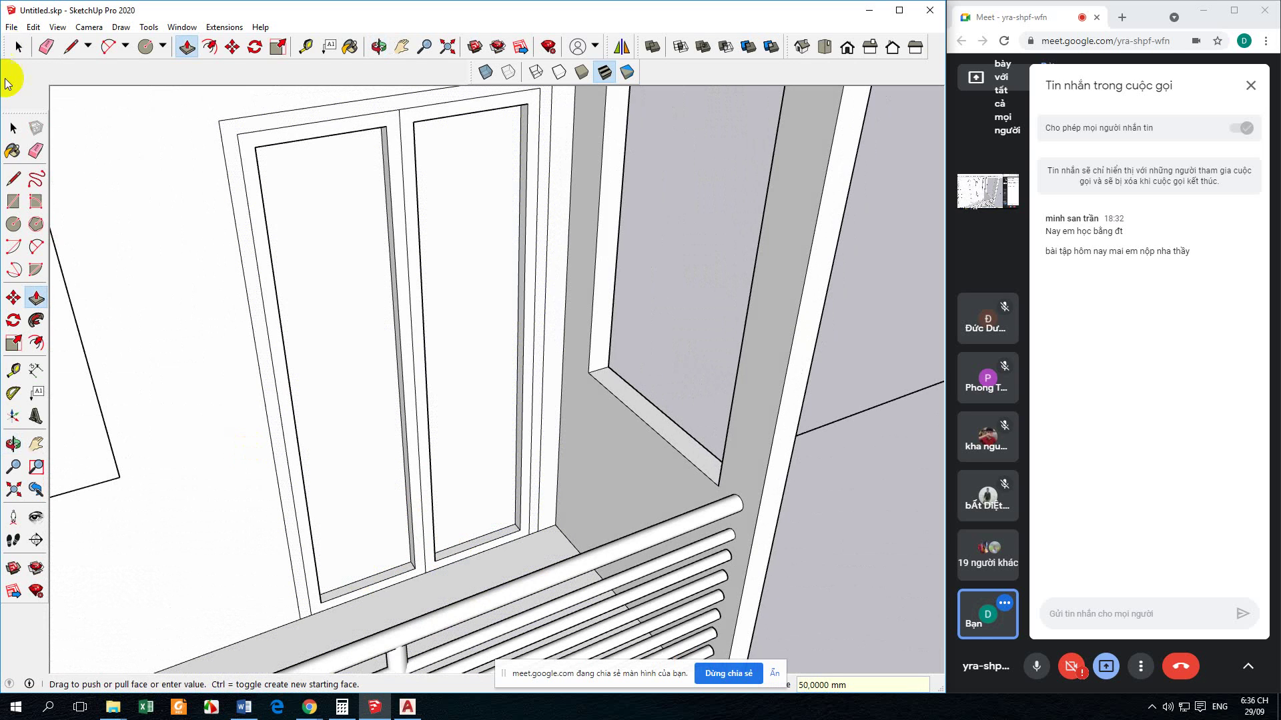
left_click(14, 128)
middle_click_drag(167, 253, 288, 365)
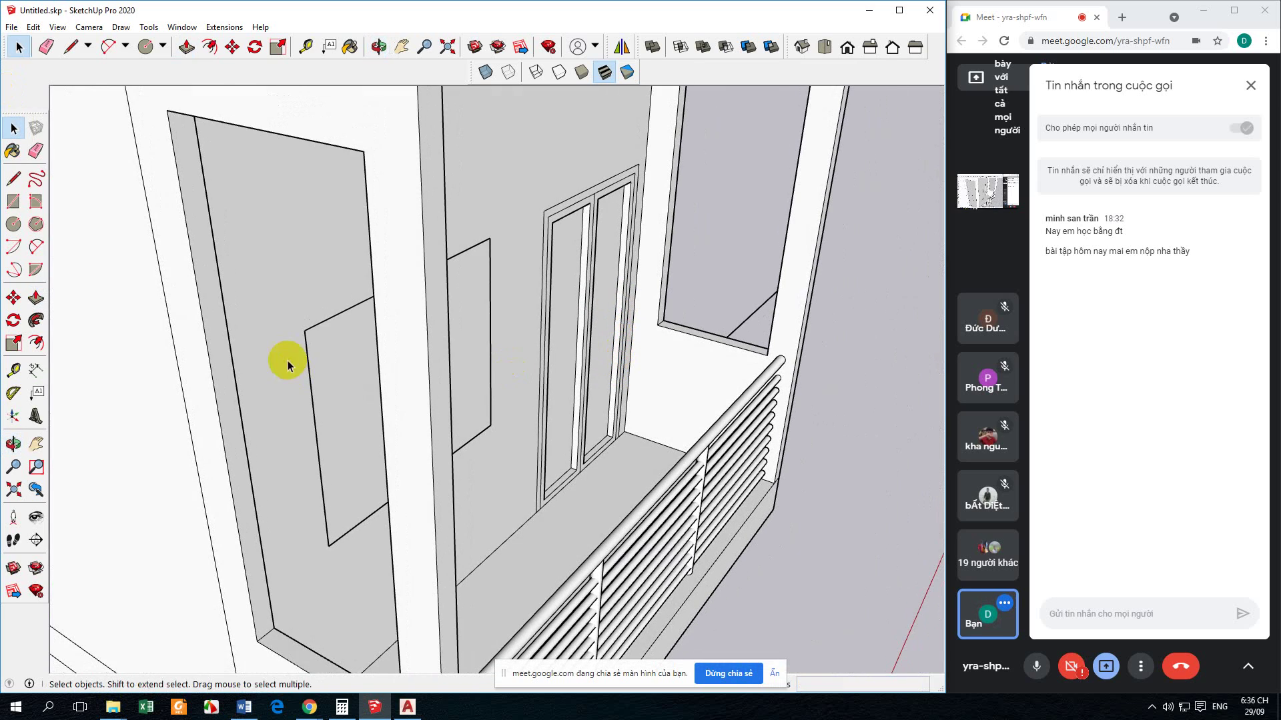
left_click(36, 298)
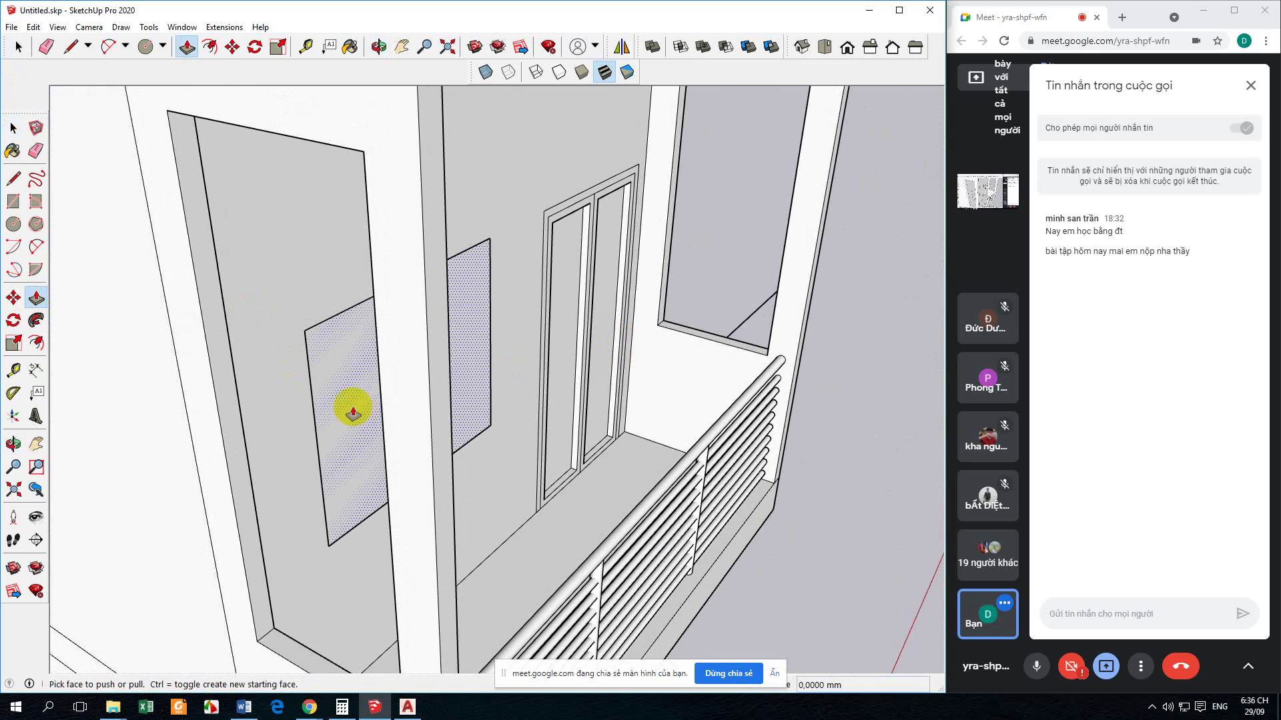
left_click(344, 410)
left_click(13, 128)
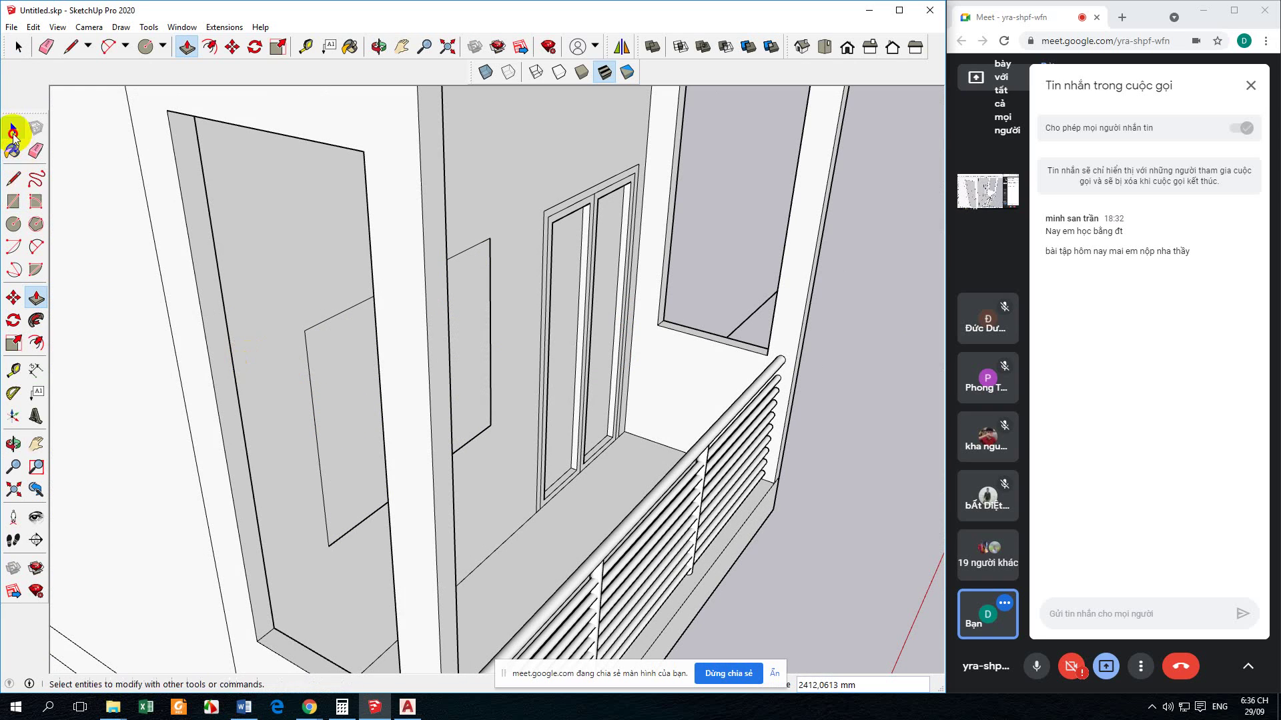
middle_click_drag(567, 400, 535, 518)
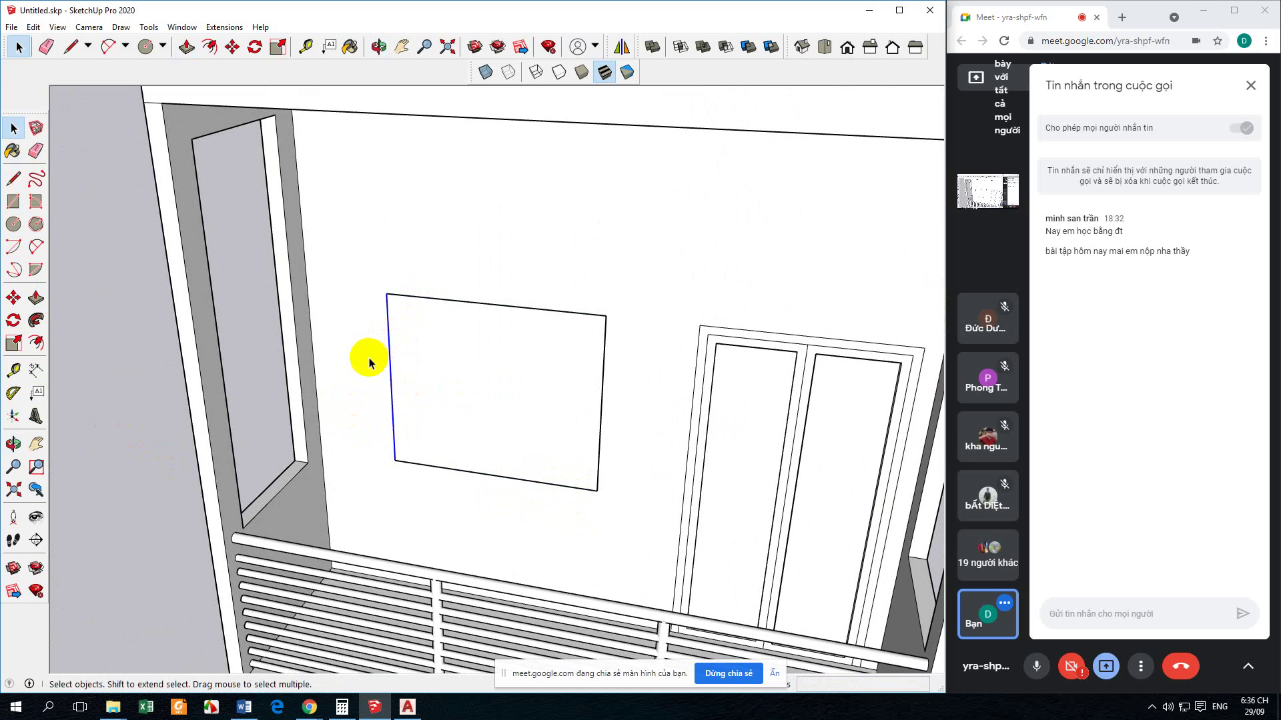
left_click(38, 299)
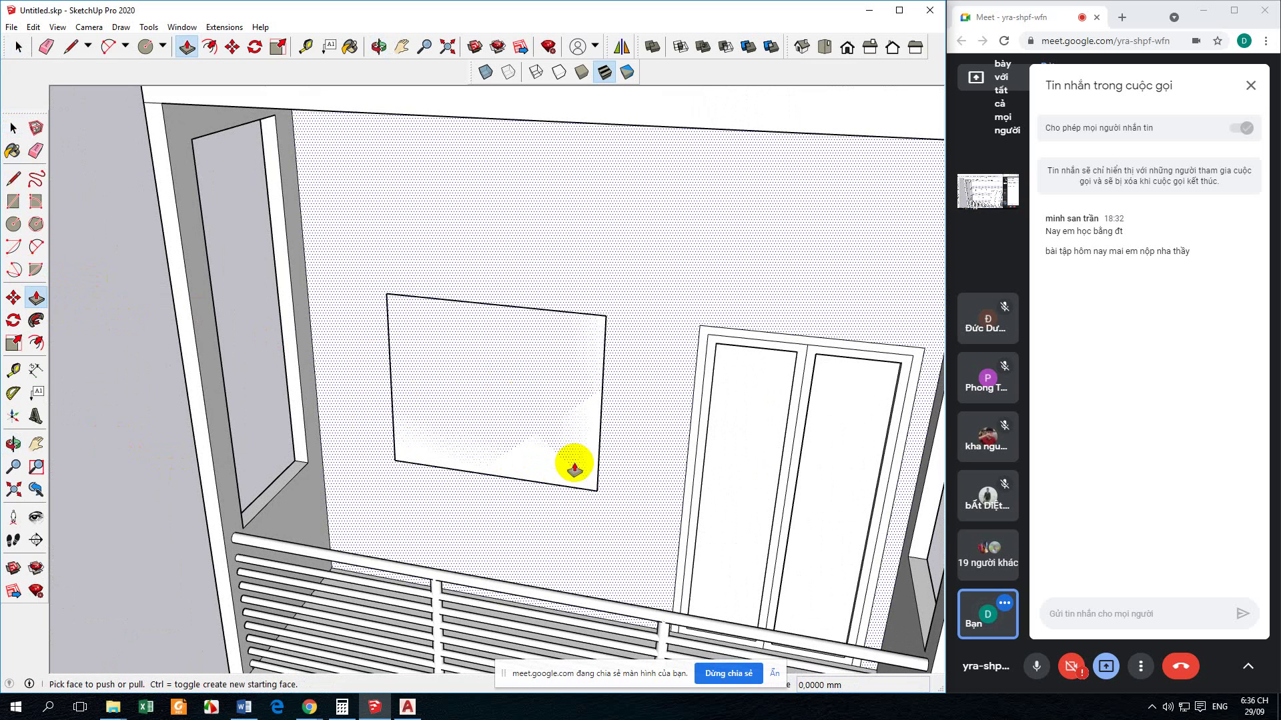
left_click(14, 126)
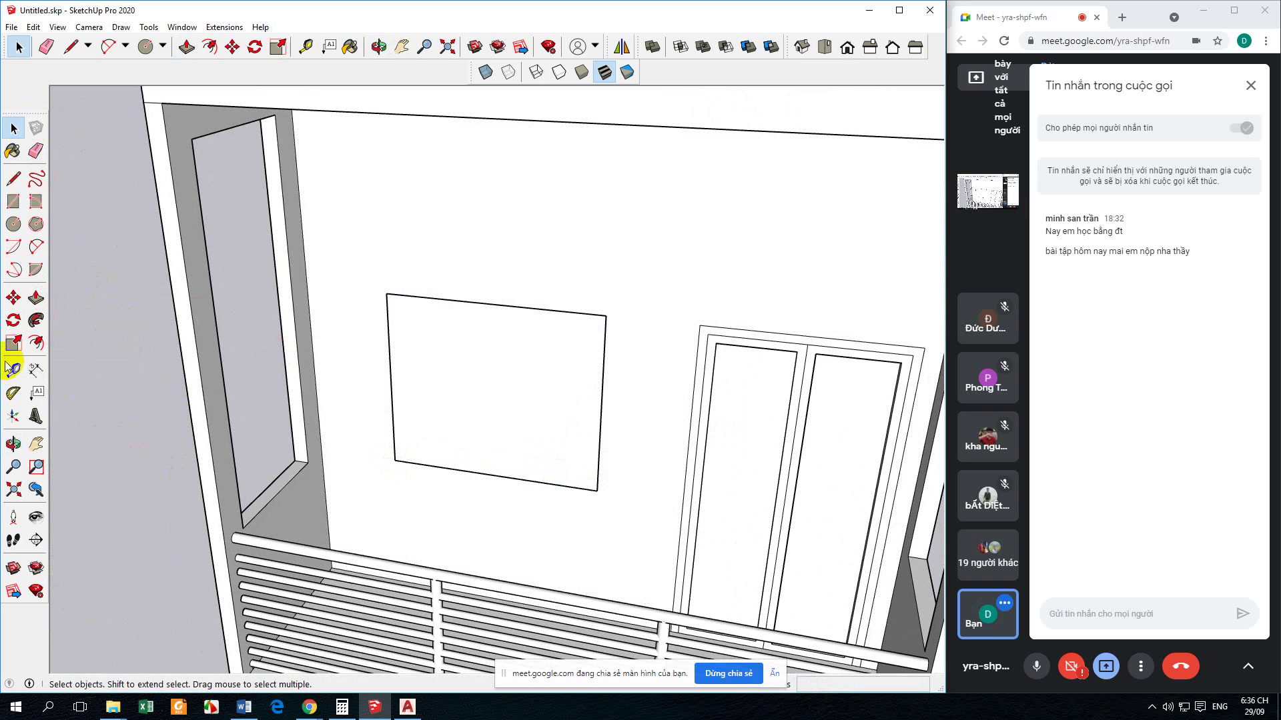
Step: Draw a 1400 × 1200 mm rectangle over the window outline on the balcony wall, corner to corner
left_click(14, 200)
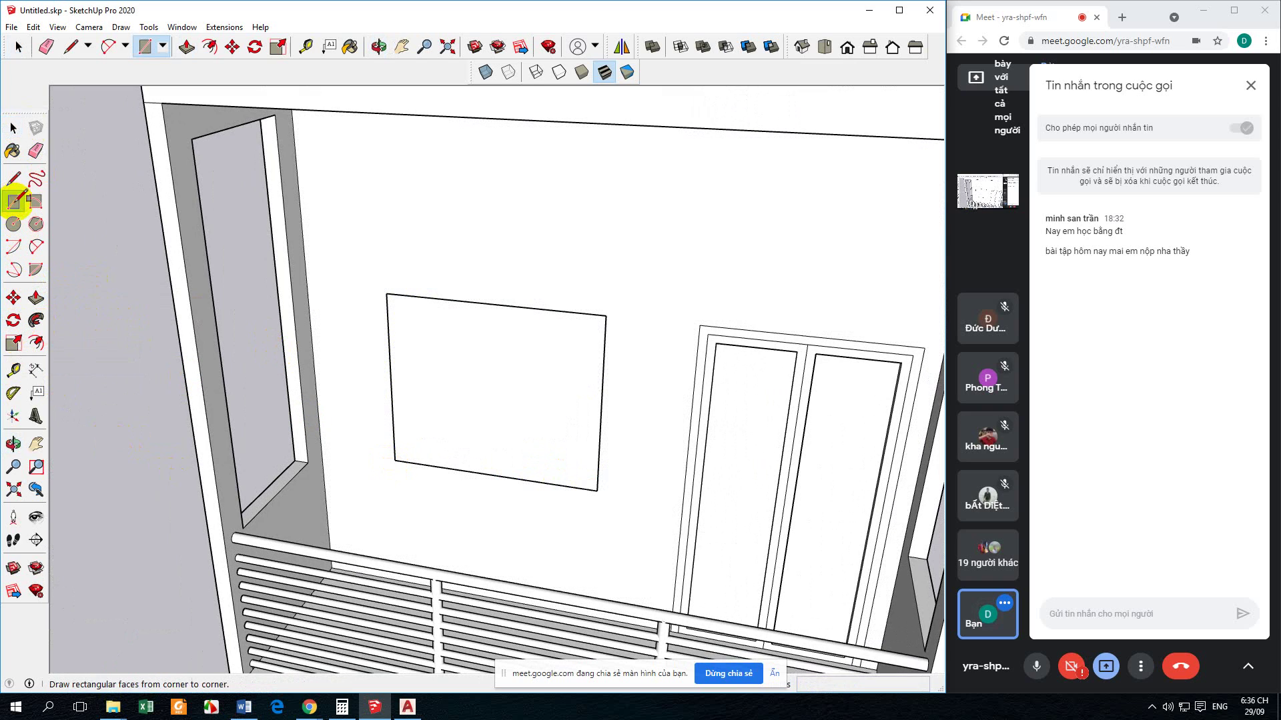
left_click(395, 459)
left_click(605, 315)
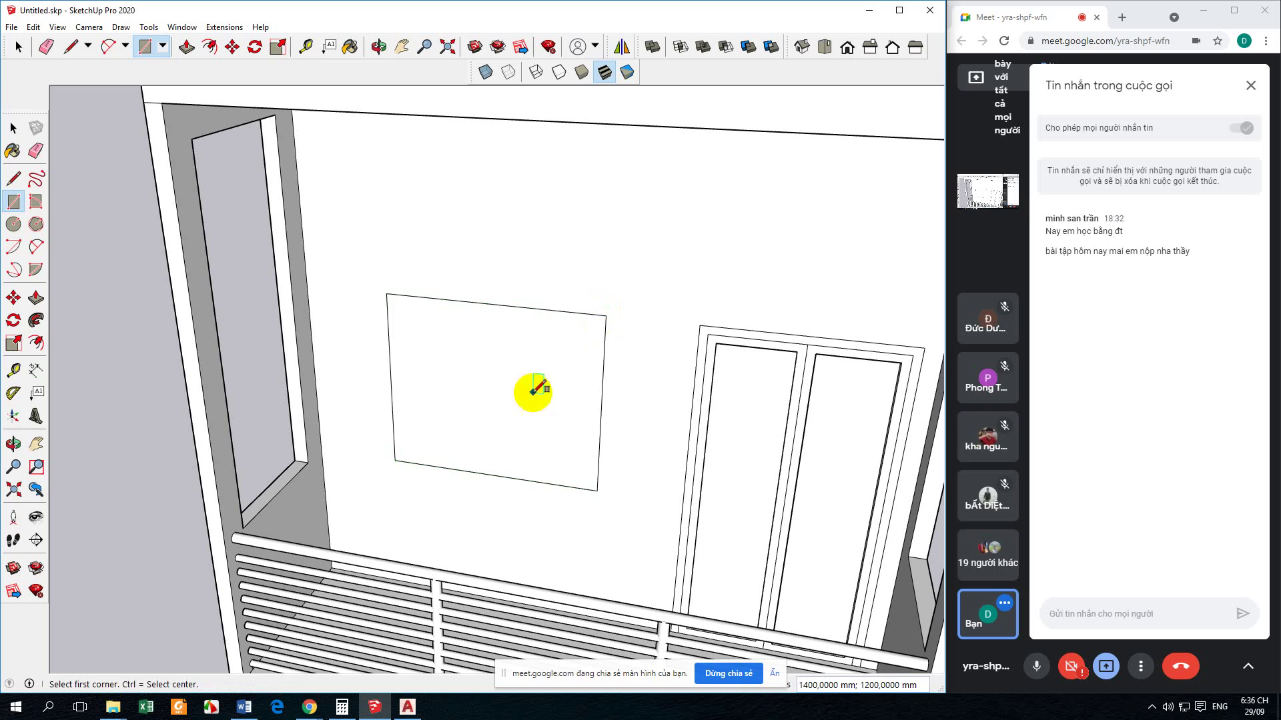
Step: Push the window rectangle 50 mm into the balcony wall
left_click(36, 298)
left_click_drag(465, 389, 463, 380)
type("50")
key("Return")
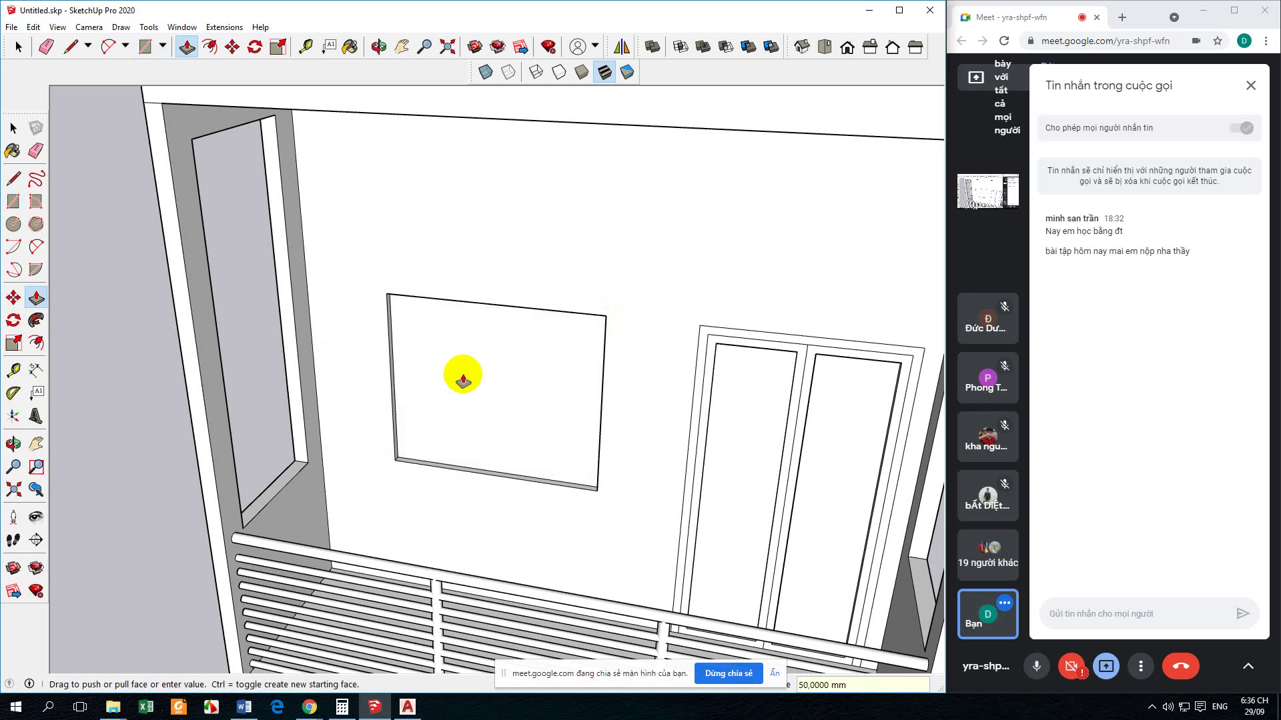
middle_click_drag(463, 383, 450, 465)
left_click(13, 128)
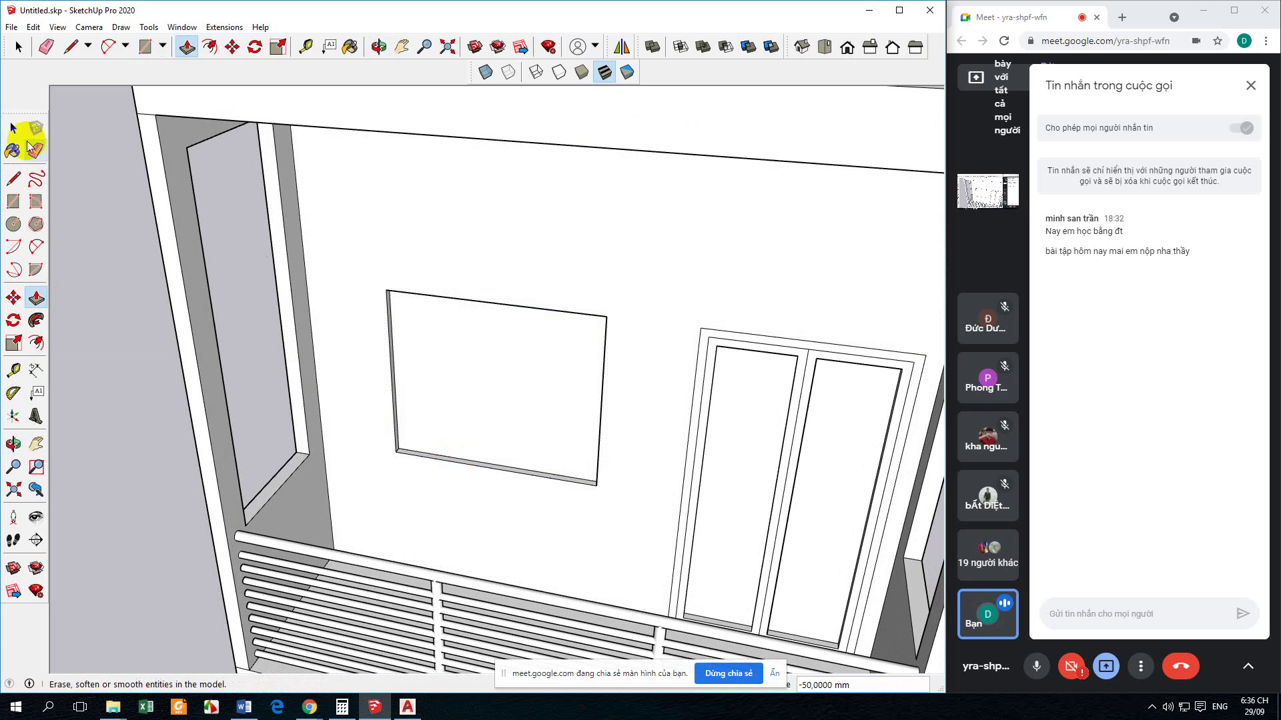
Step: Offset the outline of the recessed window face 50 mm inward to form a frame strip
middle_click_drag(247, 357, 435, 419)
scroll(435, 429, "up", 1)
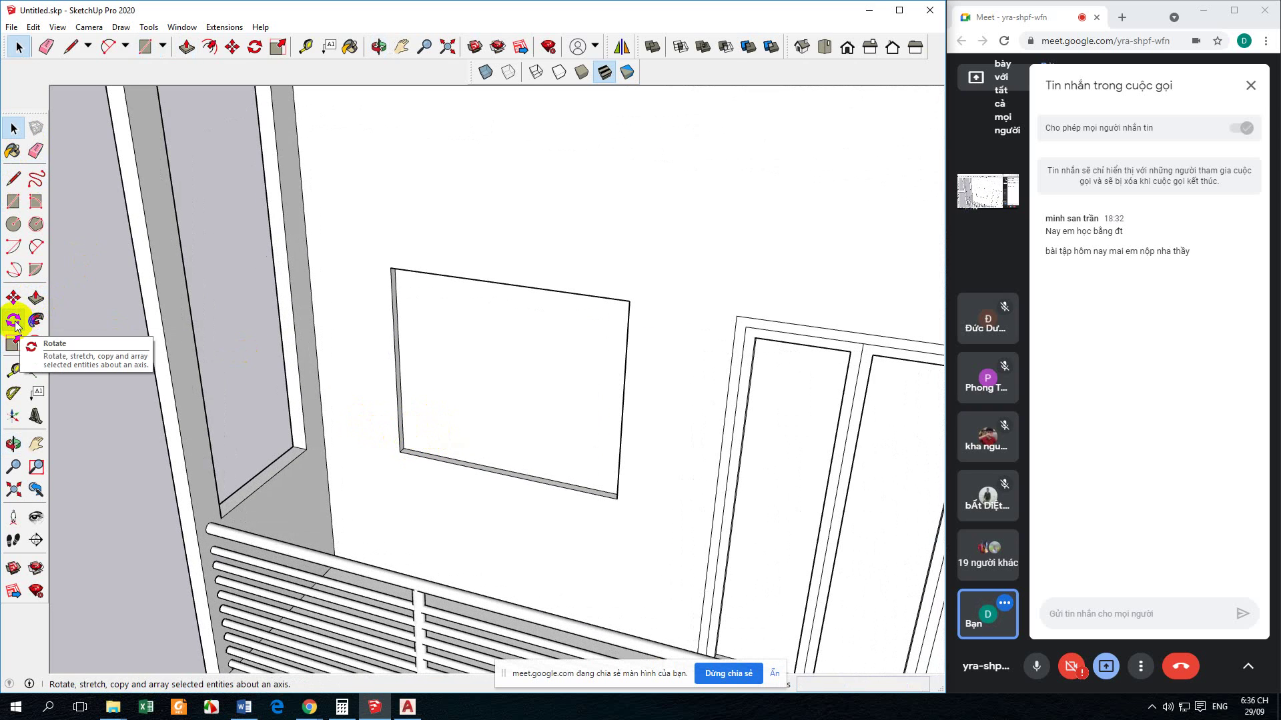
left_click(36, 342)
left_click(399, 347)
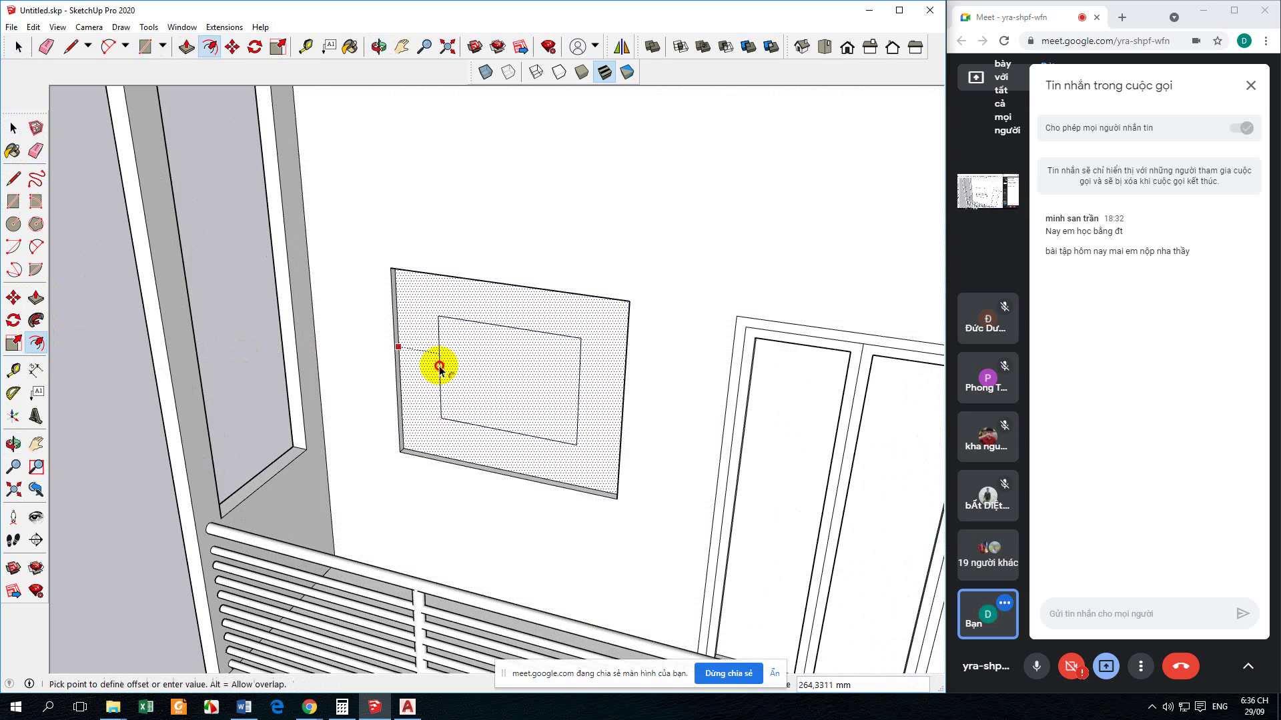
type("50")
key("Return")
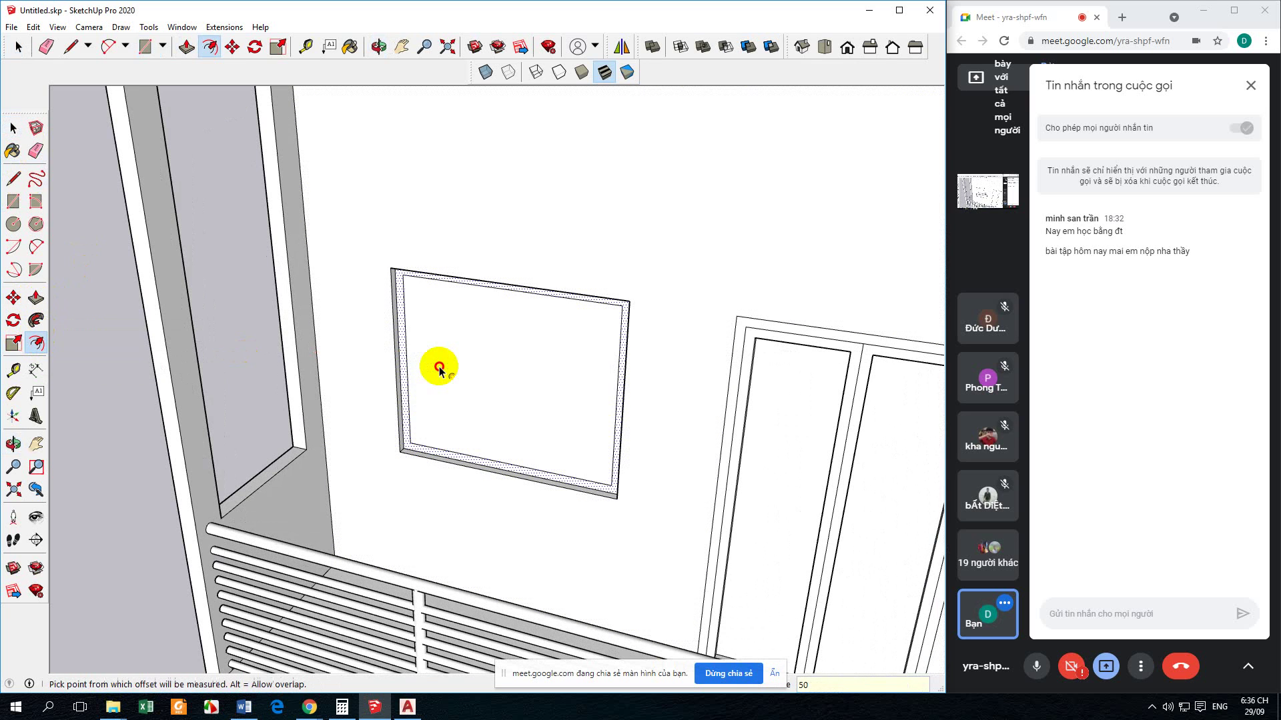
Step: Extrude the window's outer frame strip 50 mm outward
middle_click_drag(432, 426, 374, 395)
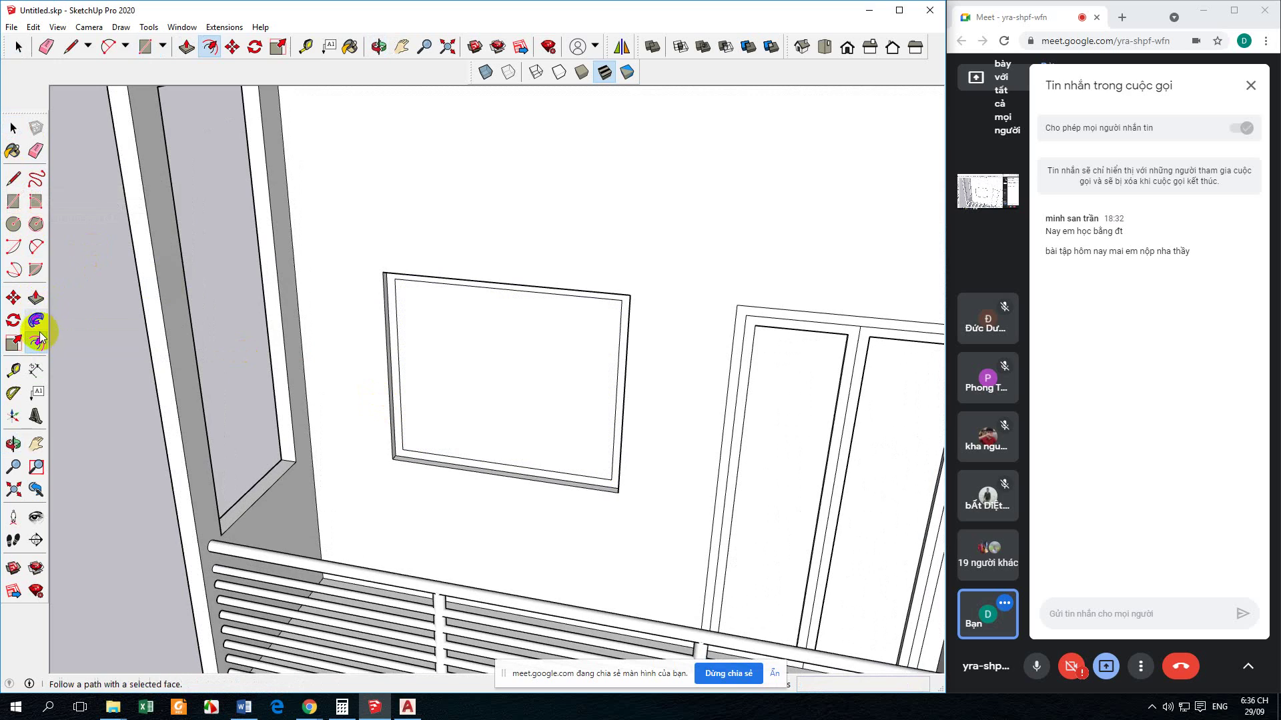
left_click(36, 298)
left_click(398, 454)
type("50")
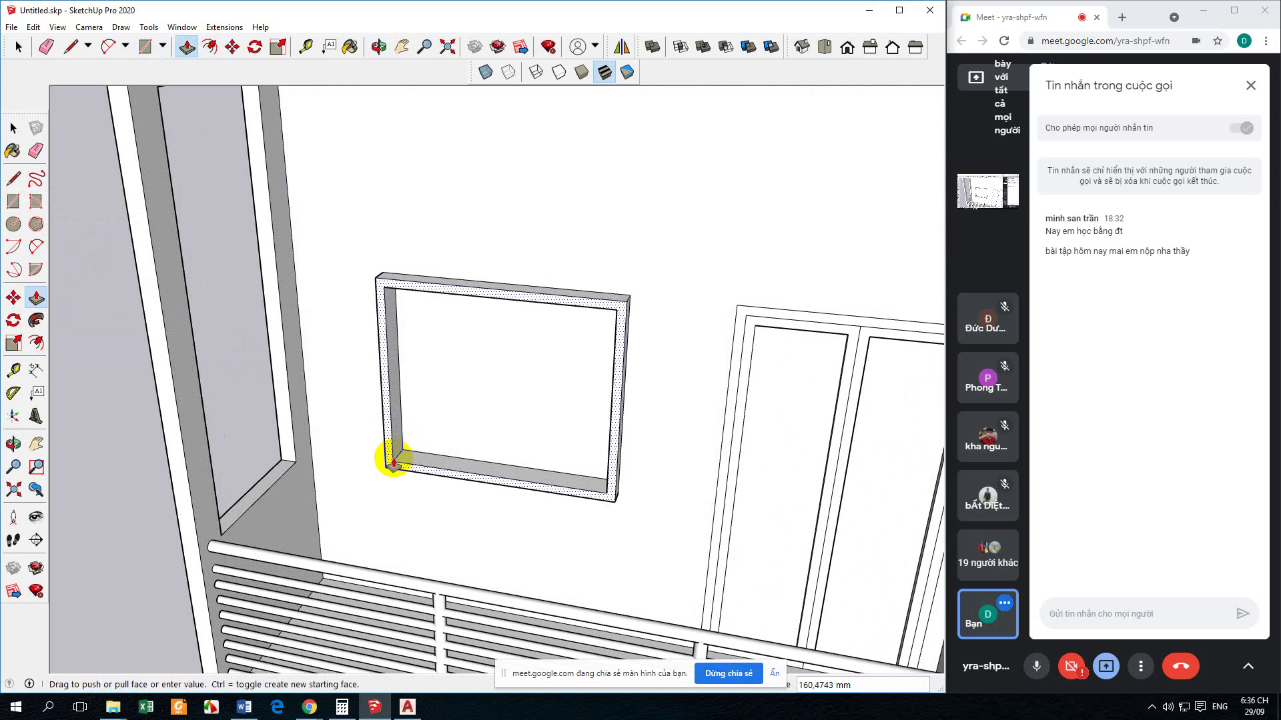
key("Return")
Step: Draw a vertical line down the middle of the recessed window panel to split it into two sashes
mouse_move(382, 279)
middle_mouse_down()
mouse_move(357, 371)
mouse_move(494, 456)
middle_mouse_up()
left_click(13, 296)
left_click(13, 178)
left_click(480, 445)
mouse_move(474, 409)
middle_mouse_down()
mouse_move(486, 223)
mouse_move(463, 220)
mouse_move(480, 351)
mouse_move(443, 500)
mouse_move(443, 487)
mouse_move(478, 580)
mouse_move(457, 545)
middle_mouse_up()
key("space")
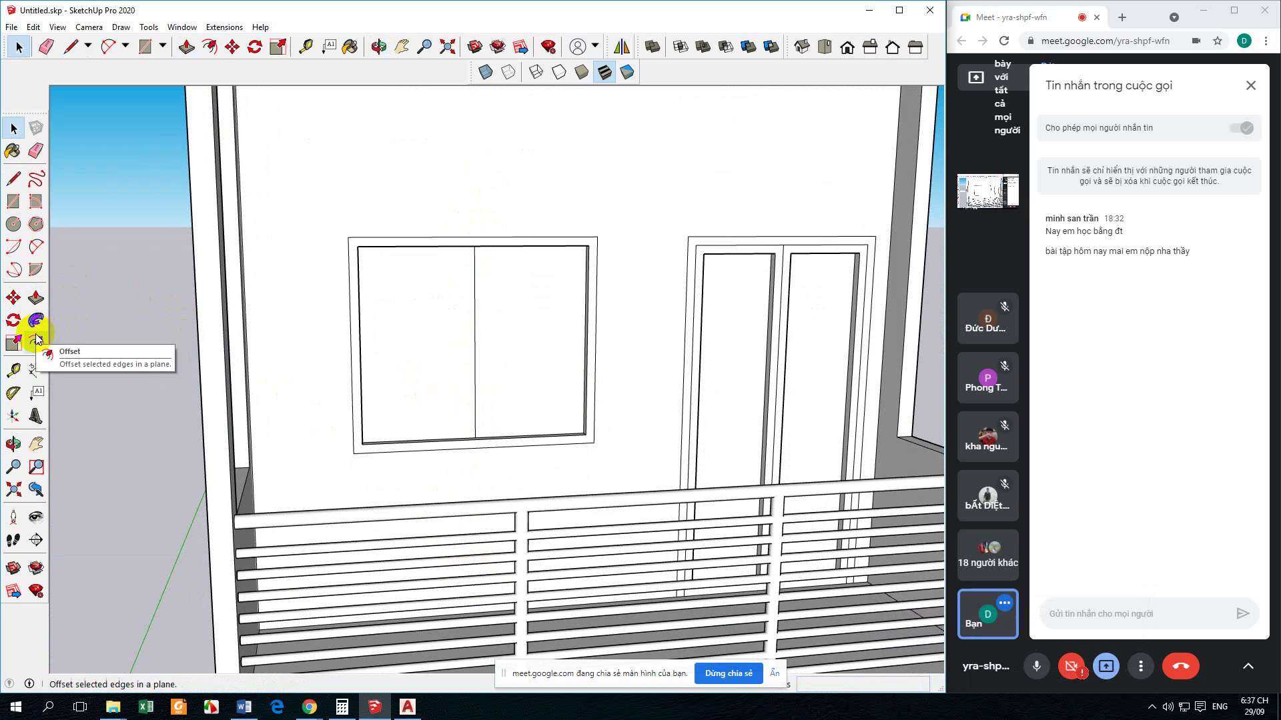
Step: Offset the outlines of both window sashes 50 mm inward to form a border on each
left_click(36, 343)
left_click(474, 352)
type("5")
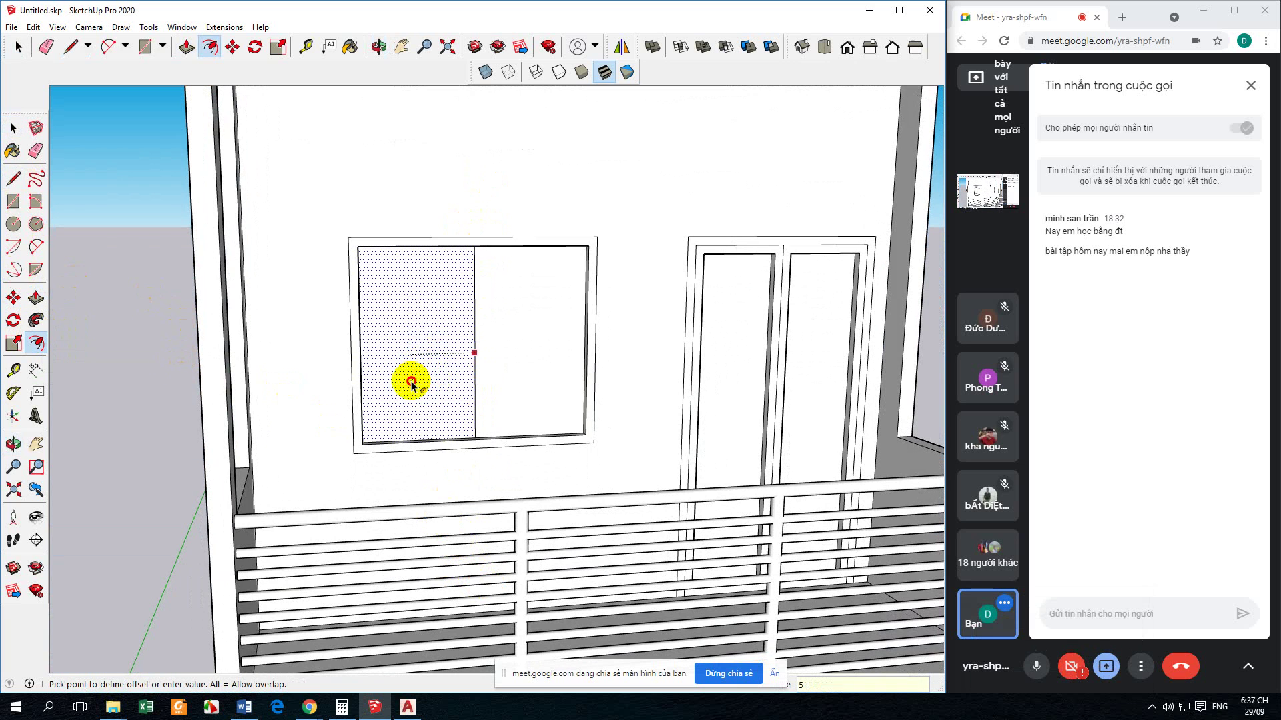
type("0")
key("Return")
left_click(584, 366)
type("50")
key("Return")
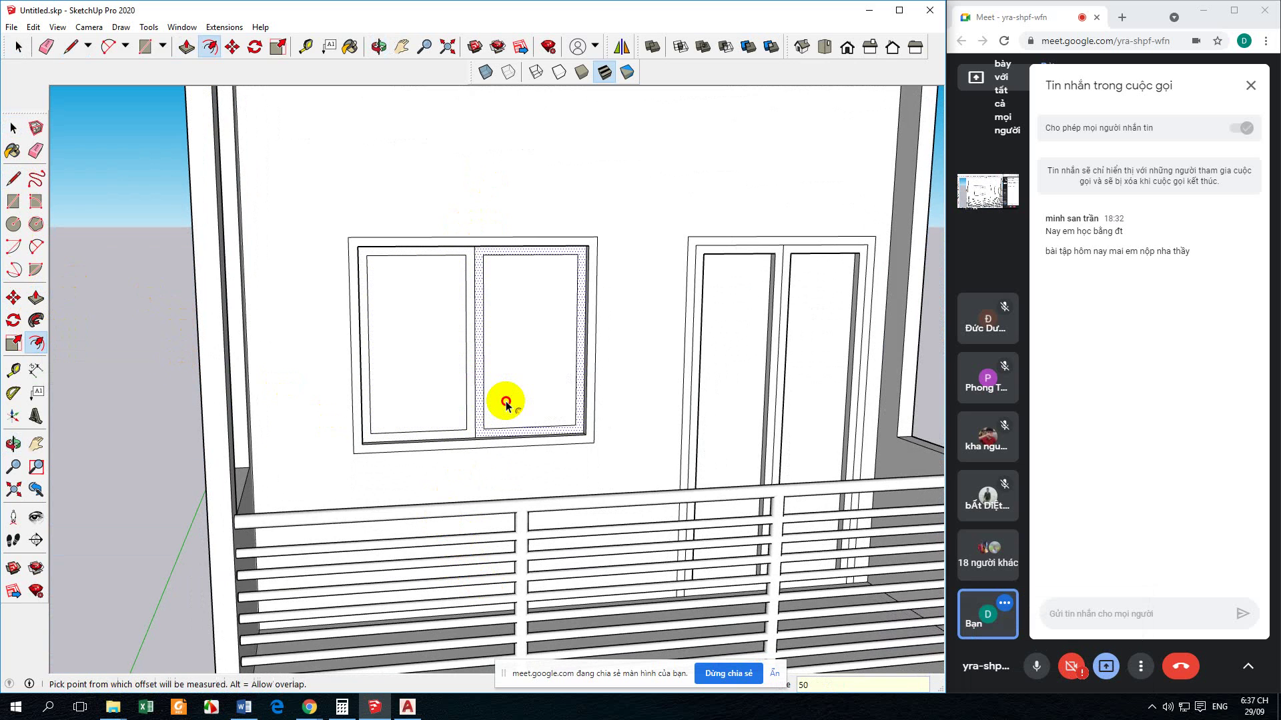
Step: Extrude the border strips of both window sashes outward, flush with the outer window frame
middle_click_drag(506, 403, 546, 478)
left_click(36, 298)
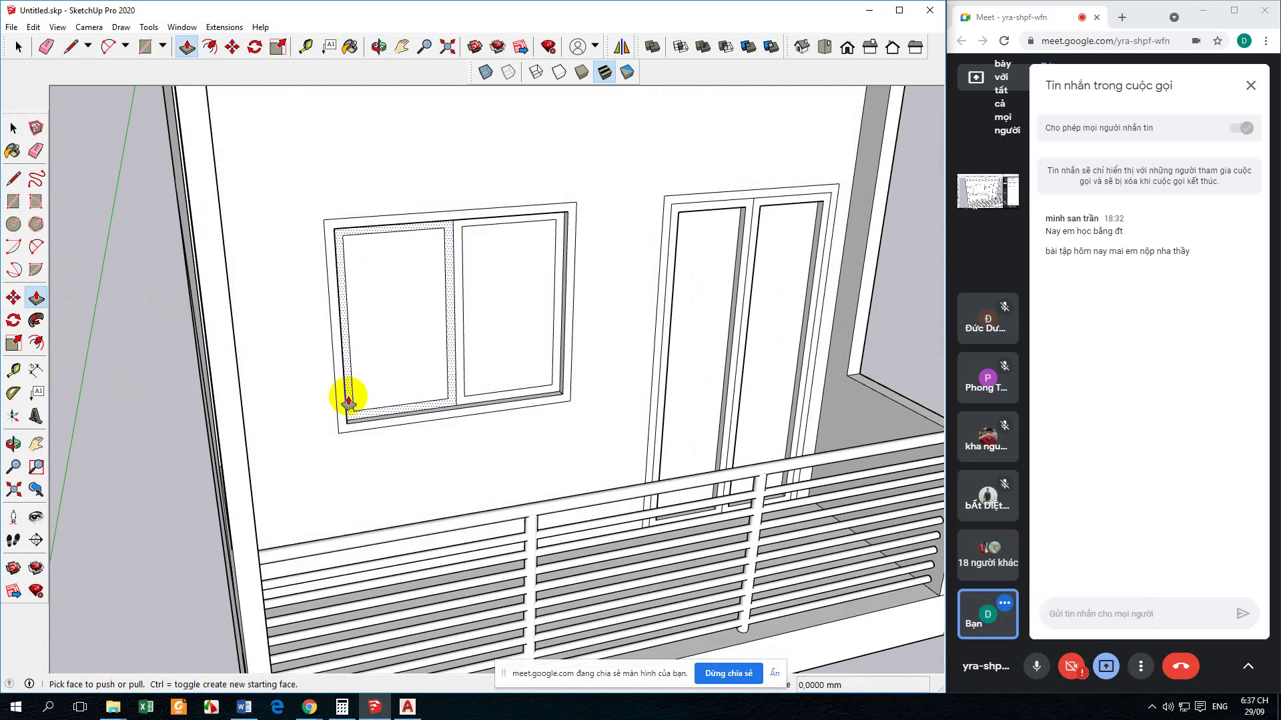
left_click(345, 396)
left_click(348, 427)
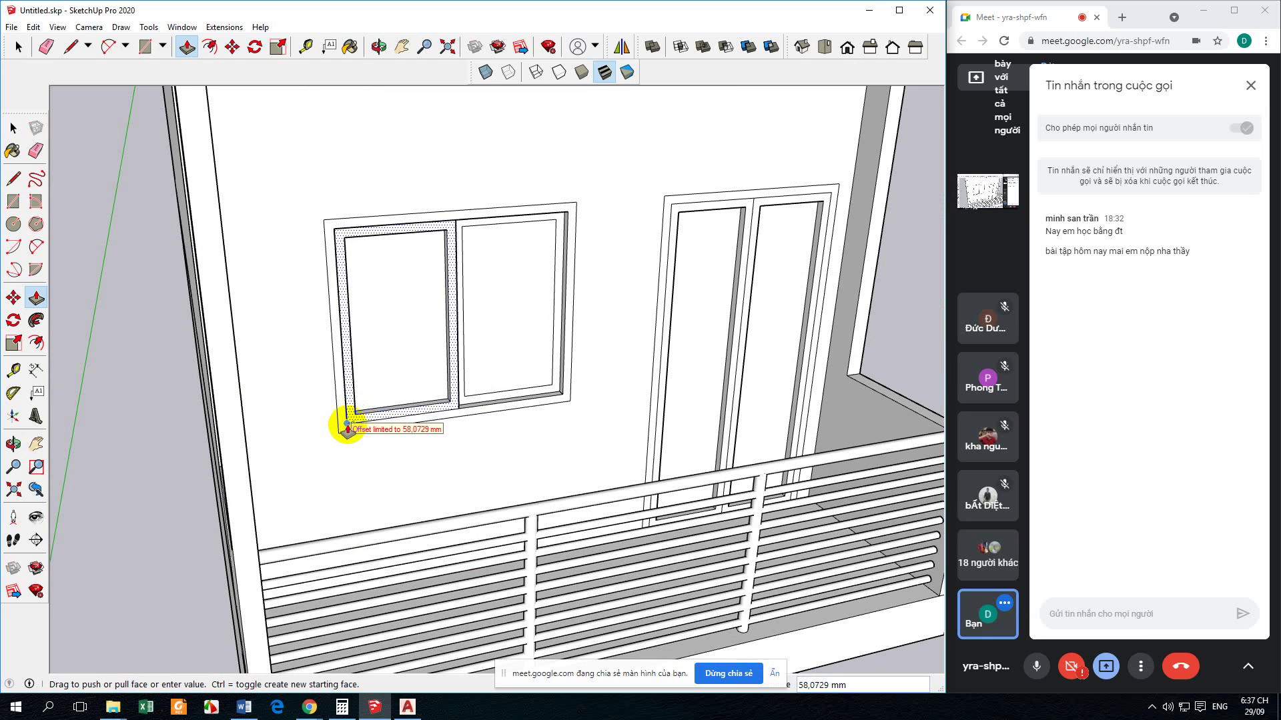
left_click(345, 424)
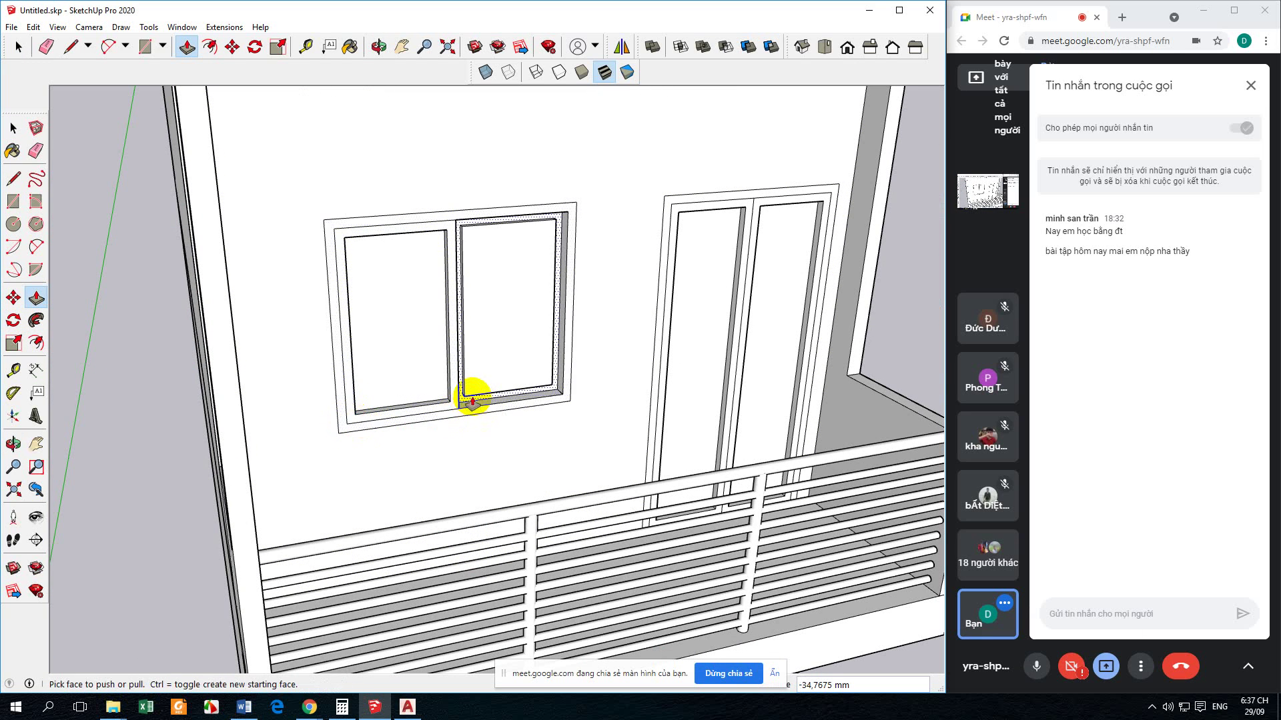
middle_click_drag(469, 401, 449, 486)
left_click(13, 127)
Step: Paint the window's outer frame and both sash borders with Metal Rough from the Metal materials
scroll(274, 429, "down", 5)
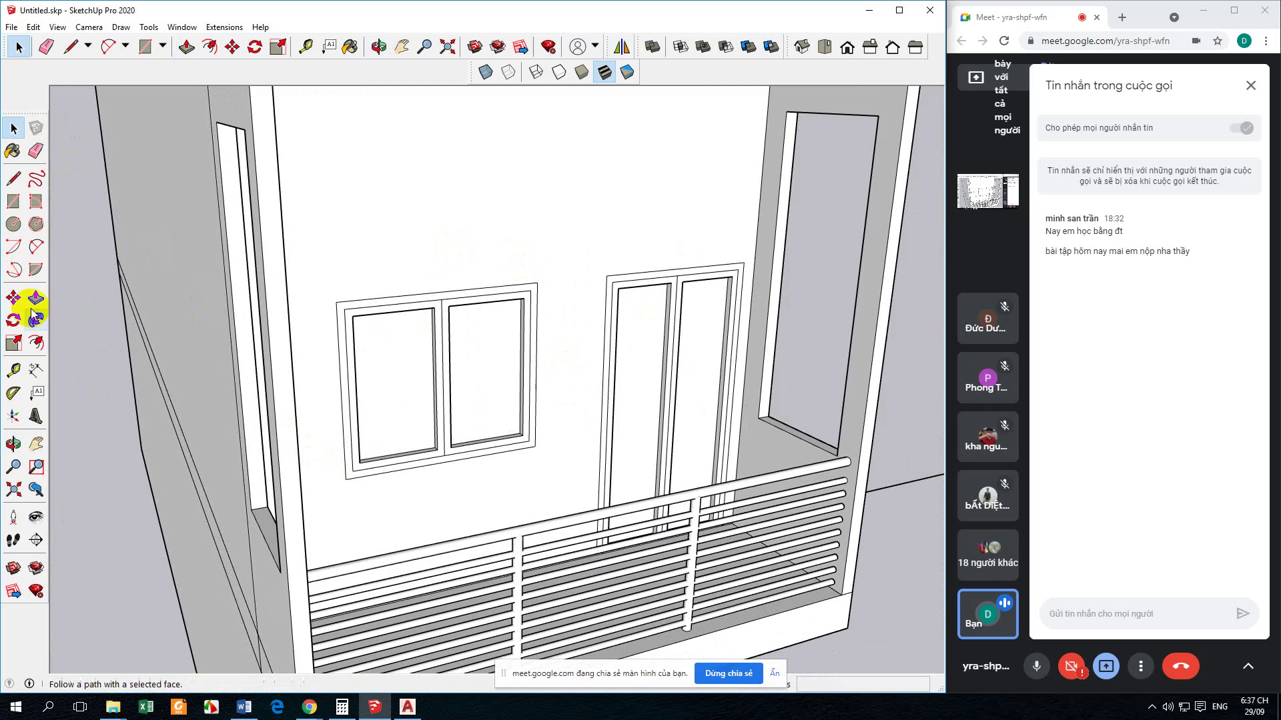
left_click(13, 151)
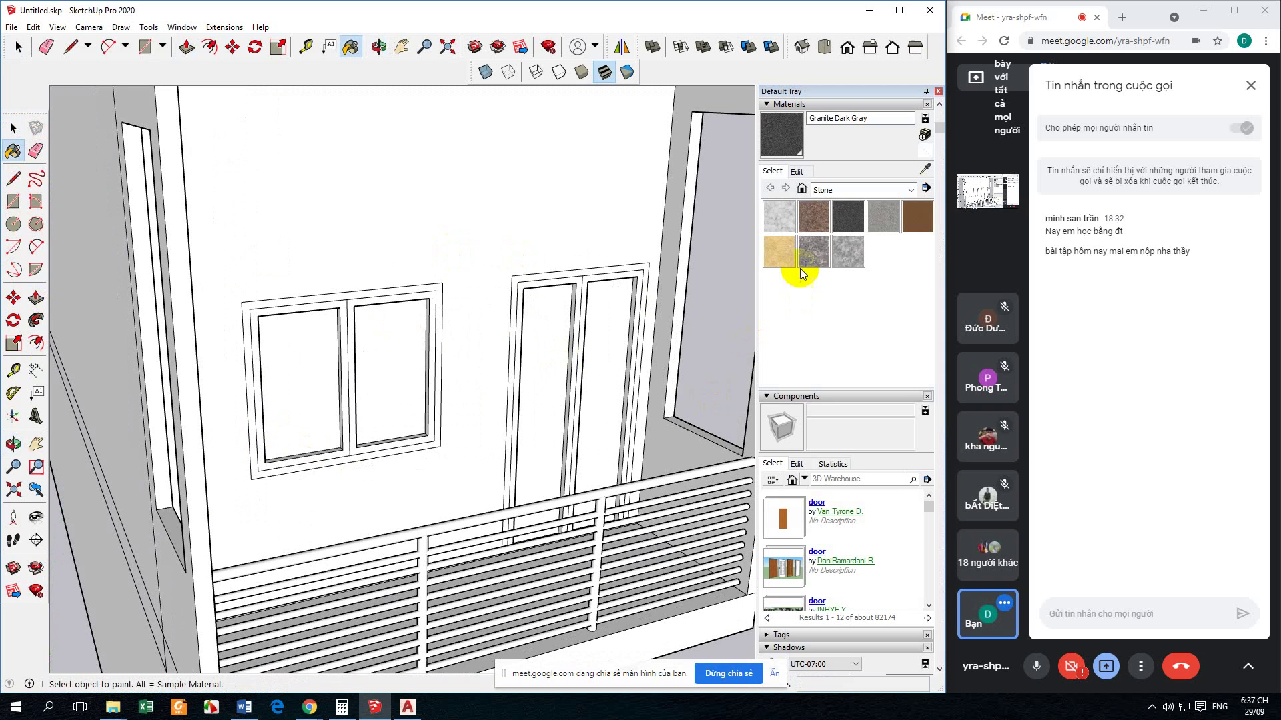
left_click(851, 190)
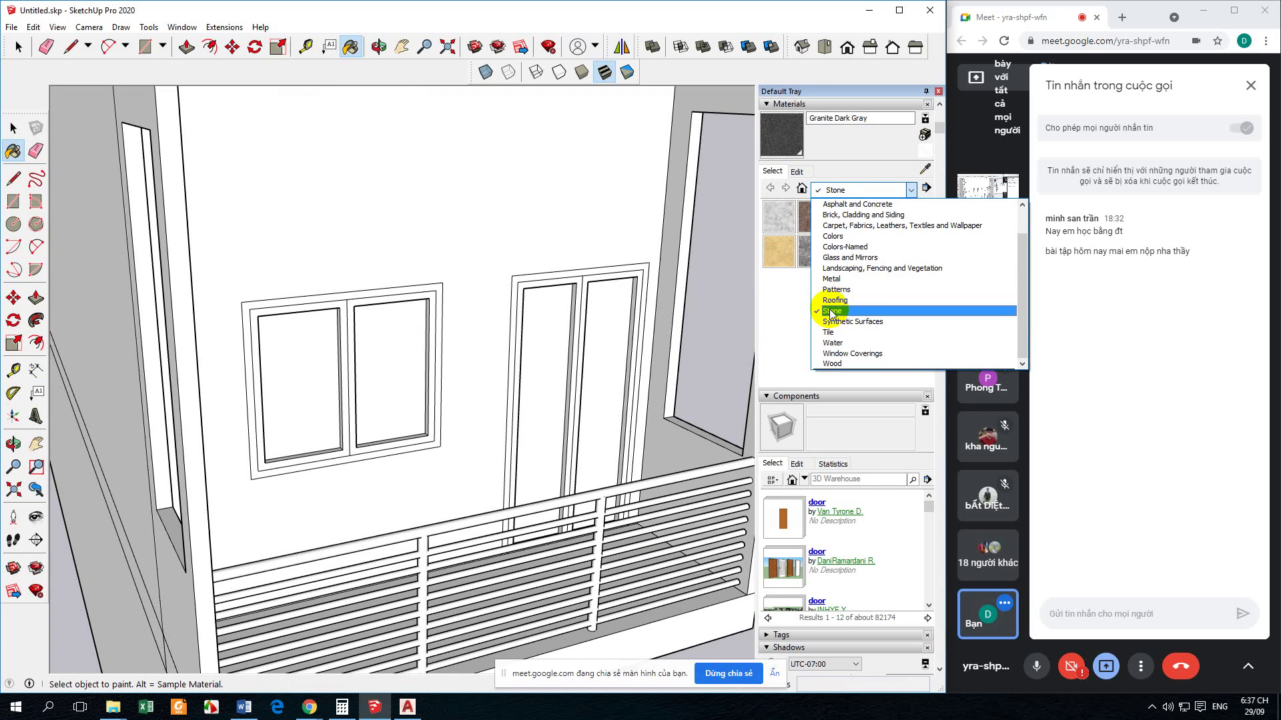
left_click(831, 278)
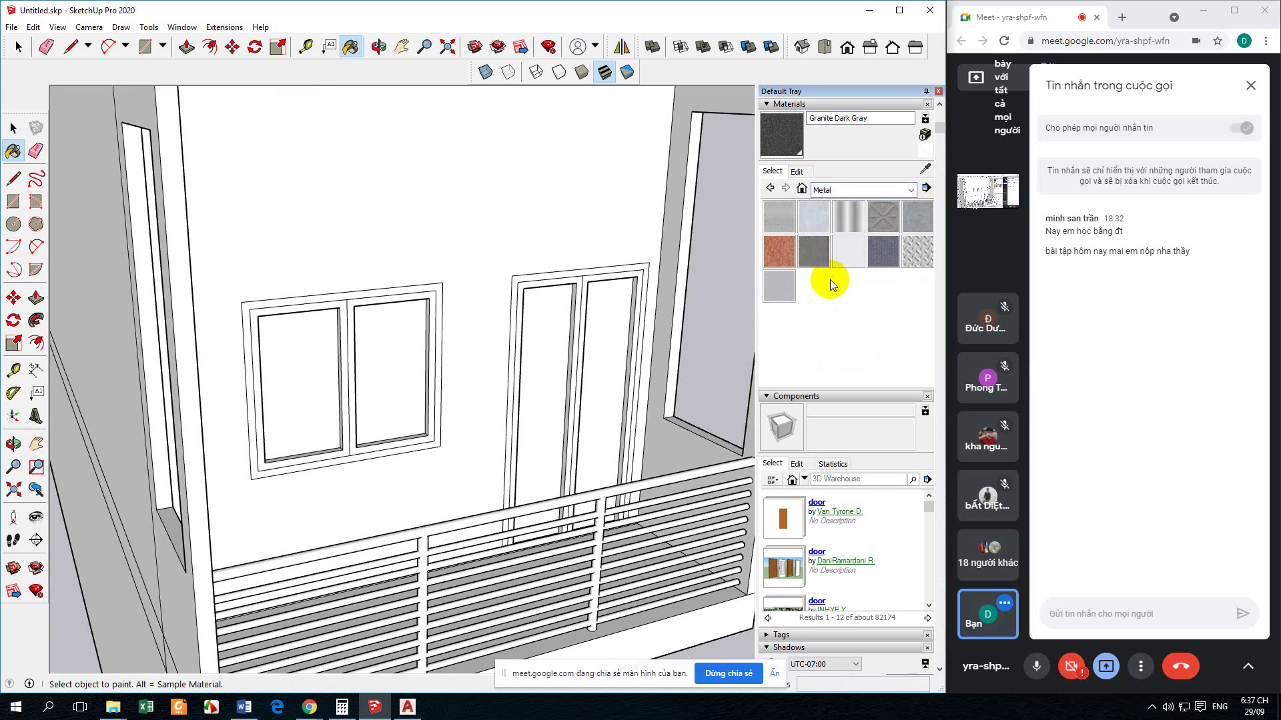
left_click(912, 217)
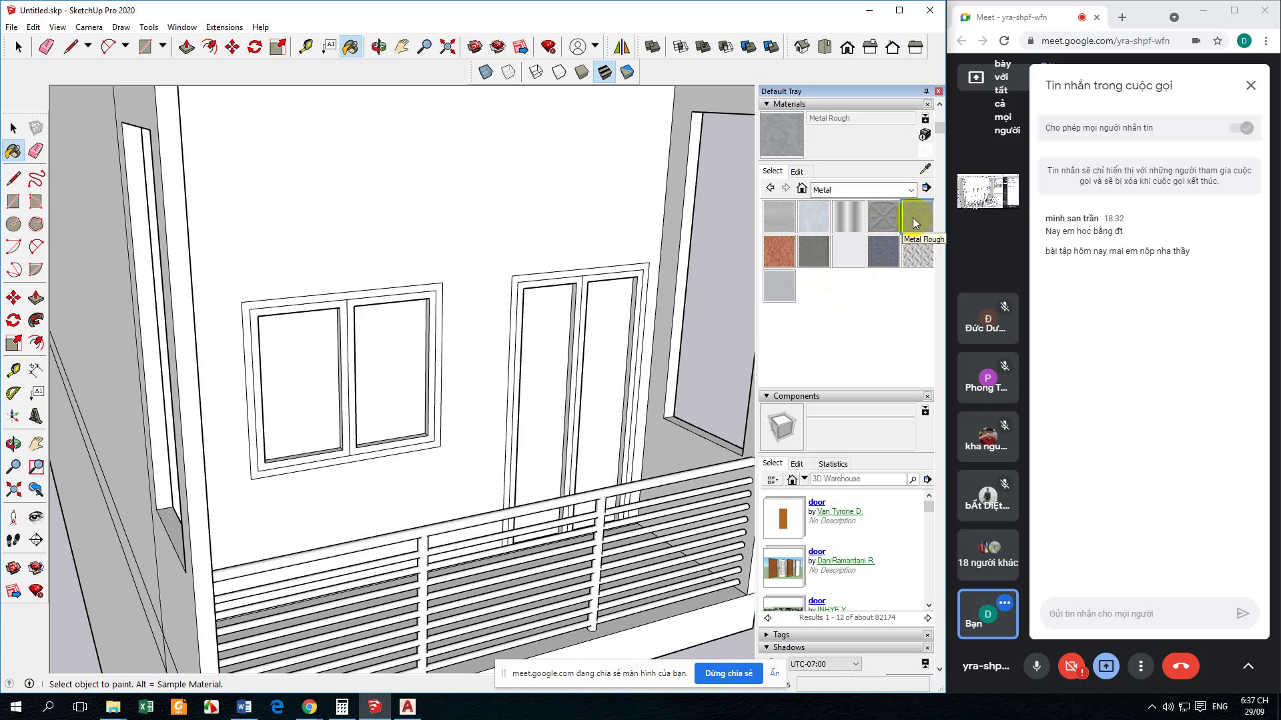
left_click(430, 413)
scroll(434, 417, "up", 2)
left_click(443, 413)
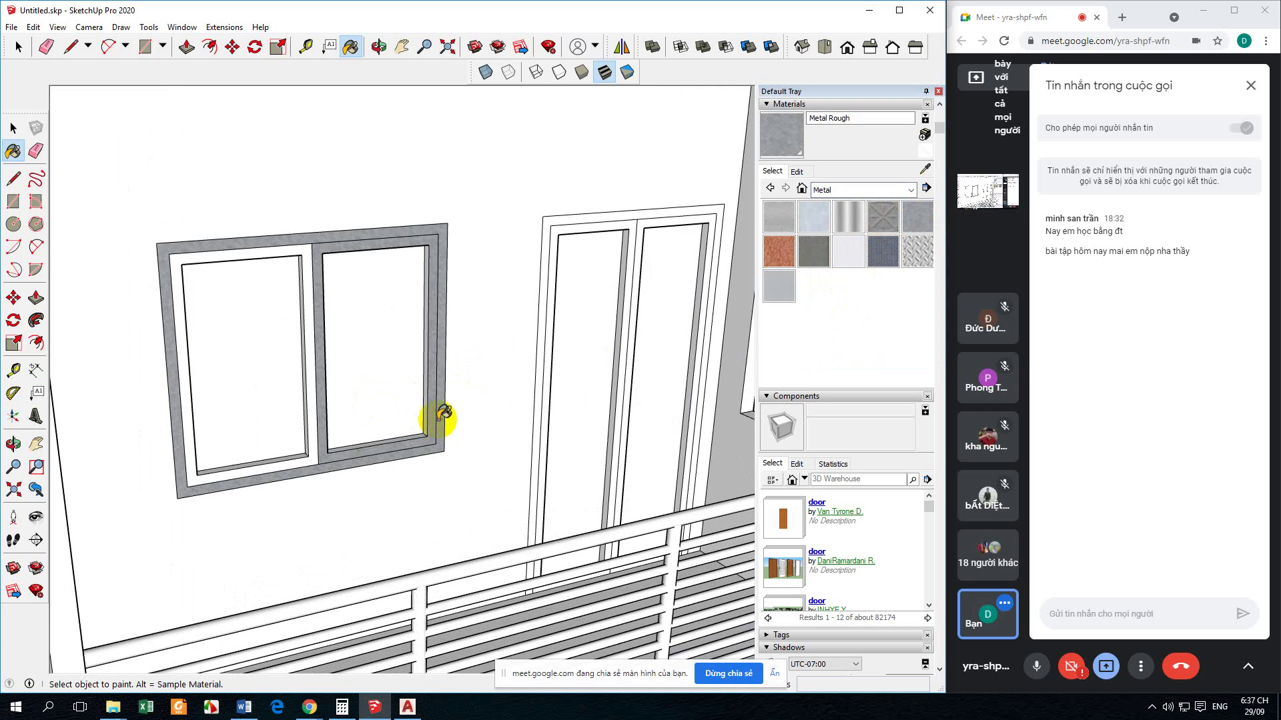
left_click(317, 443)
Step: Paint the balcony door's outer frame and both leaf borders with the same Metal Rough material
left_click(537, 369)
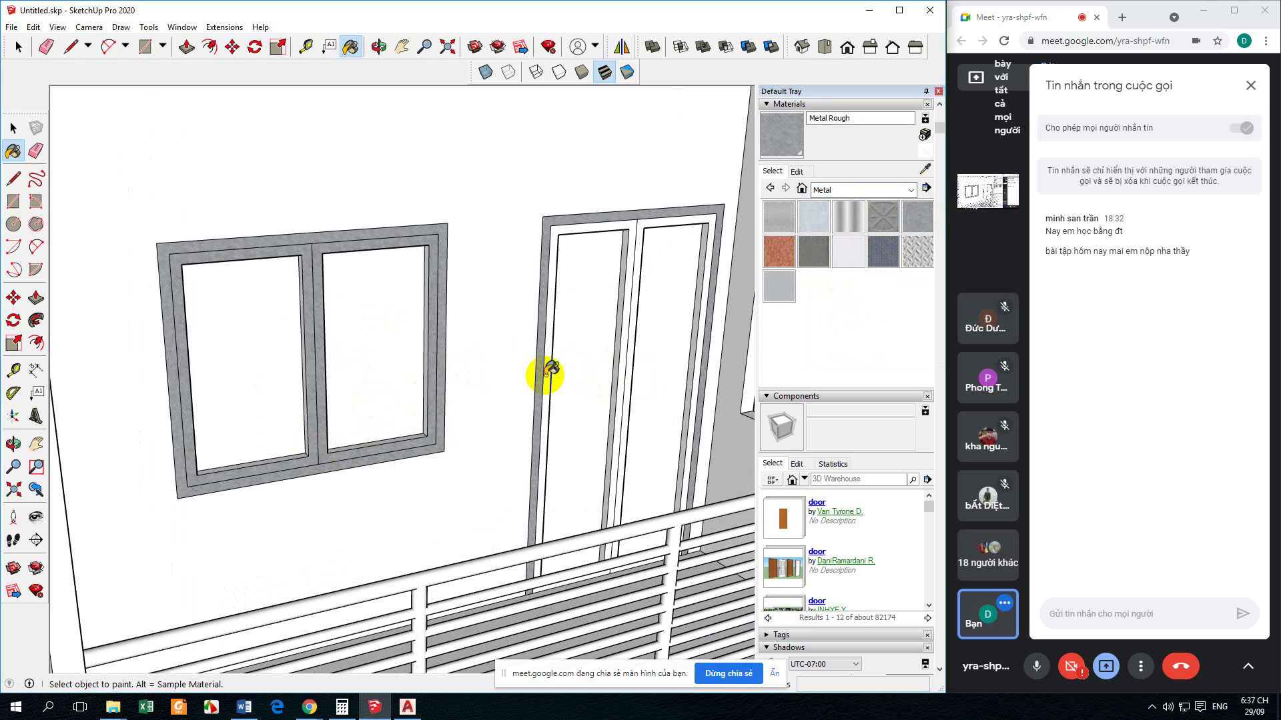
left_click(592, 371)
left_click(640, 293)
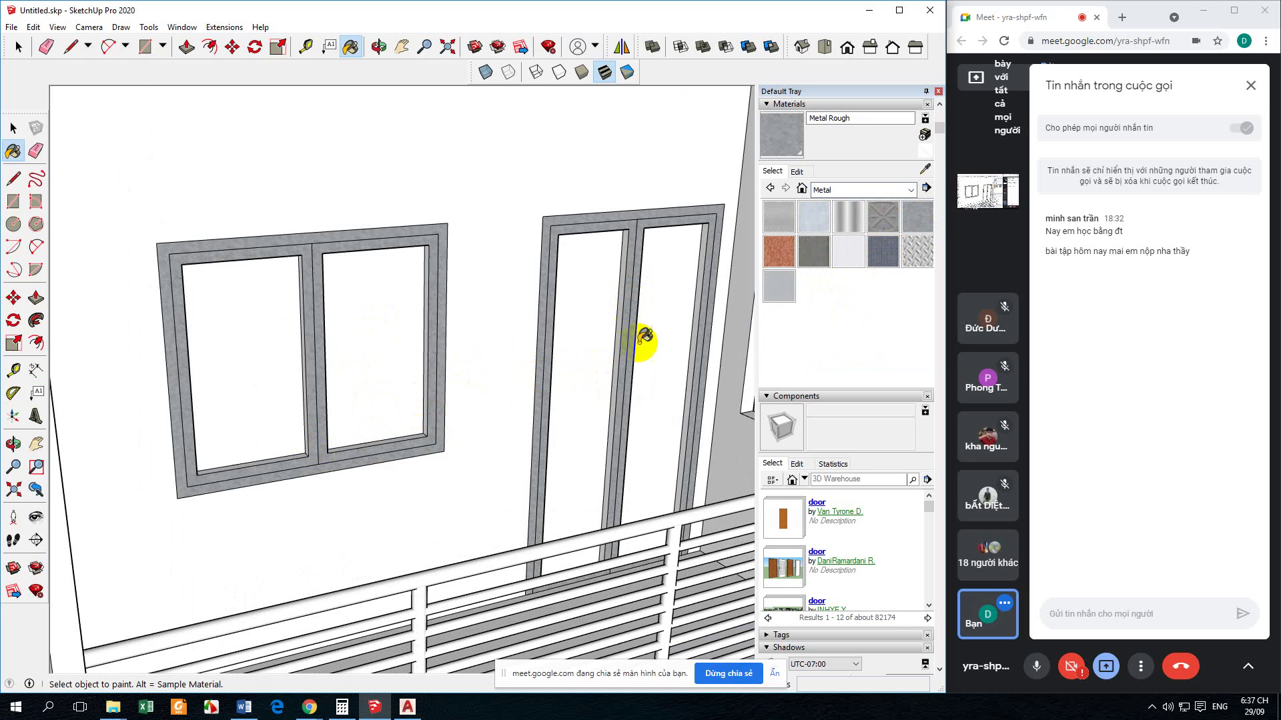
scroll(641, 337, "down", 6)
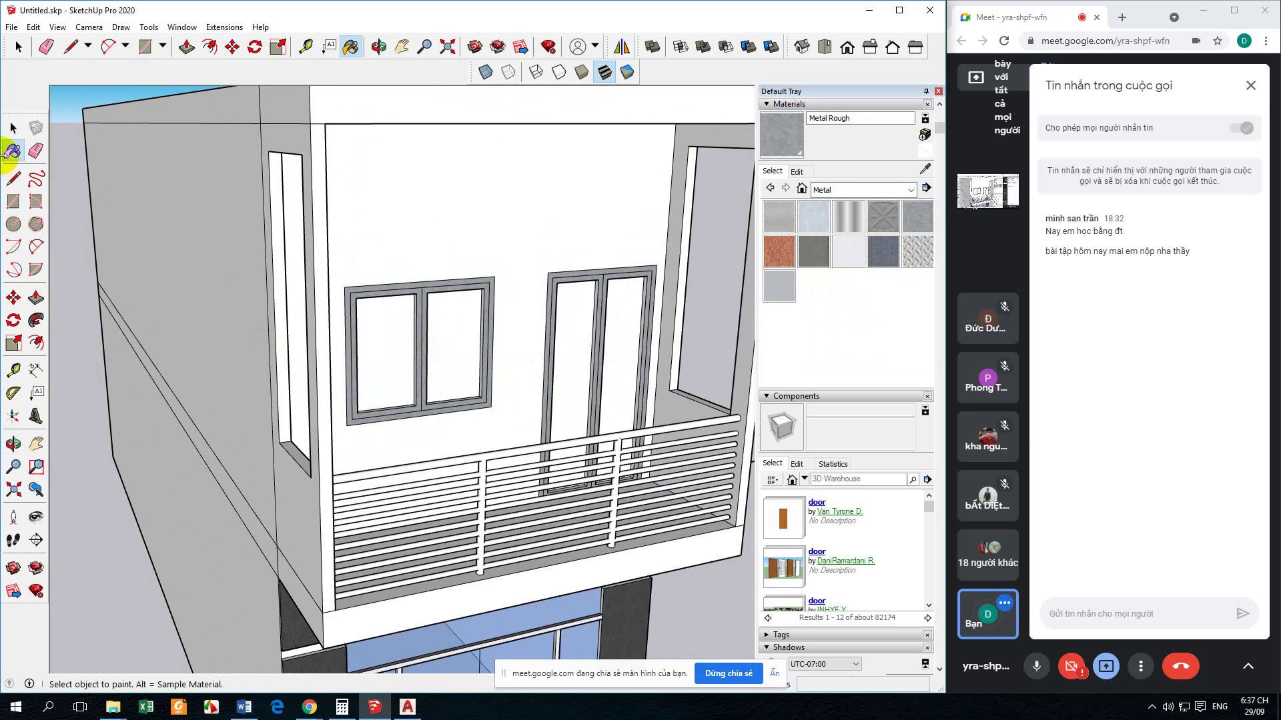
left_click(13, 127)
middle_click_drag(74, 406, 458, 451)
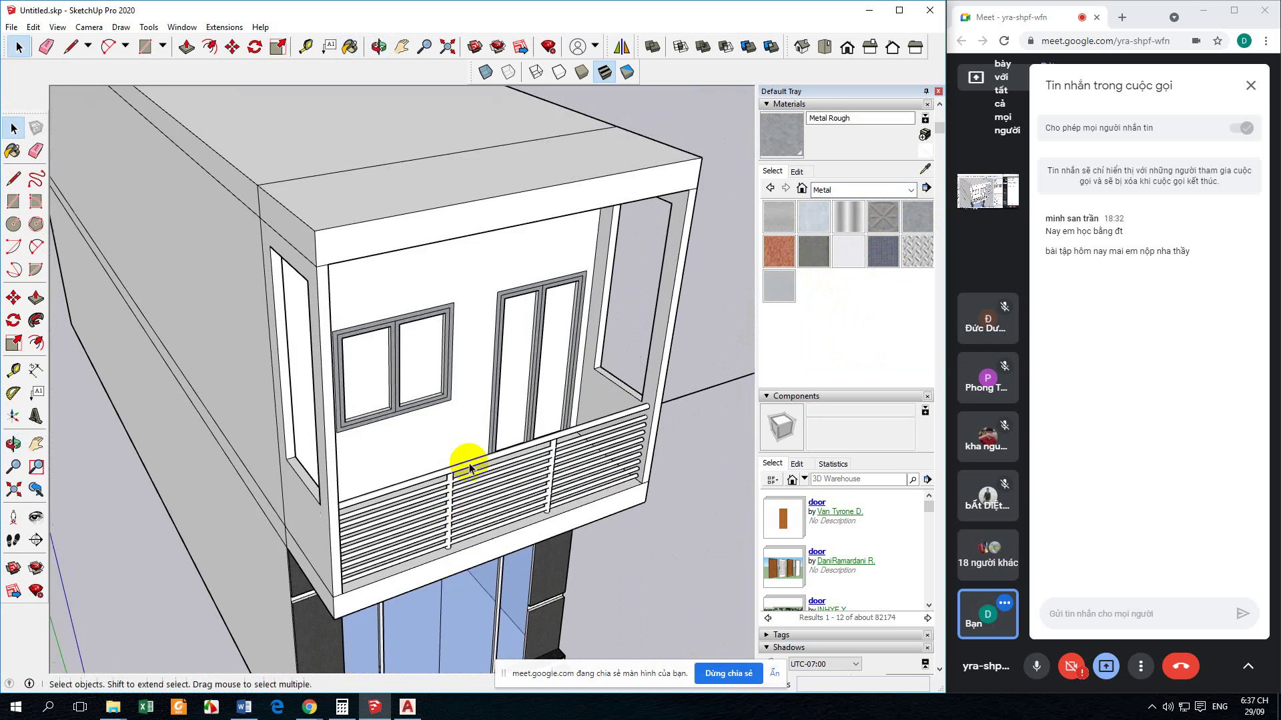
Step: Try the Metal Corrugated Shiny and Metal Embossed materials on the balcony railing's top handrail
scroll(460, 452, "up", 3)
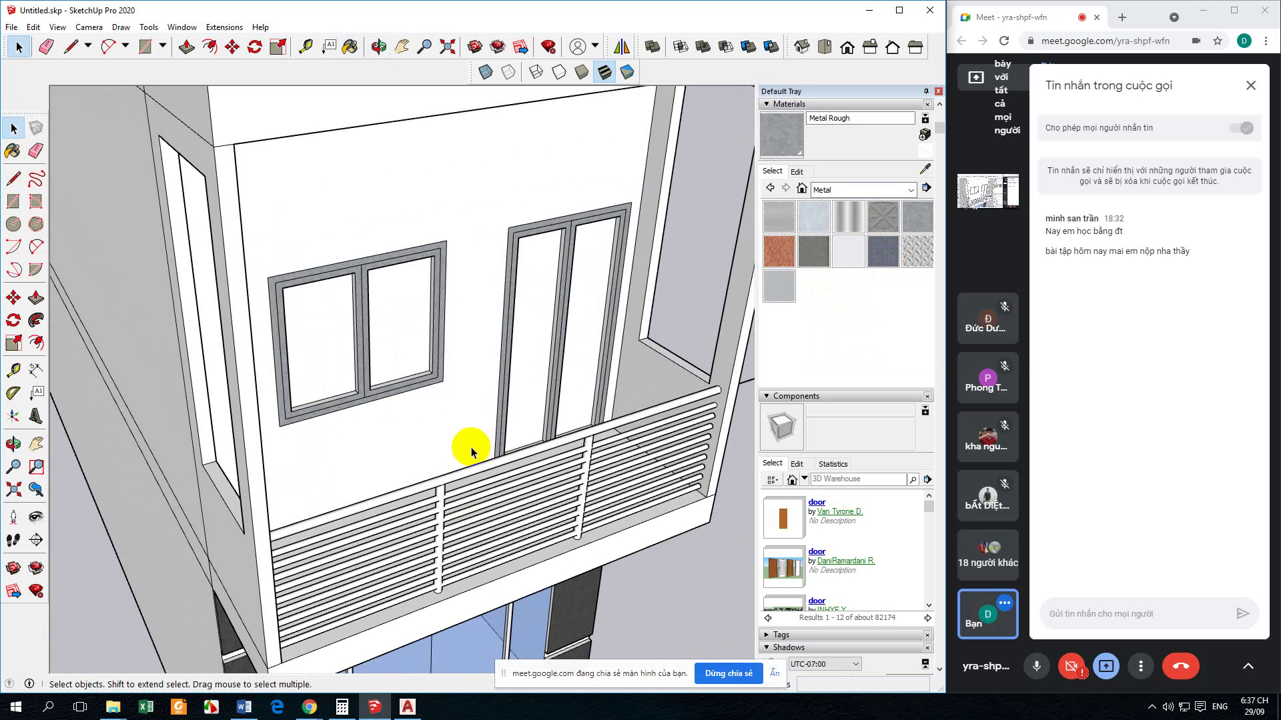
left_click(850, 220)
left_click(657, 407)
left_click(612, 439)
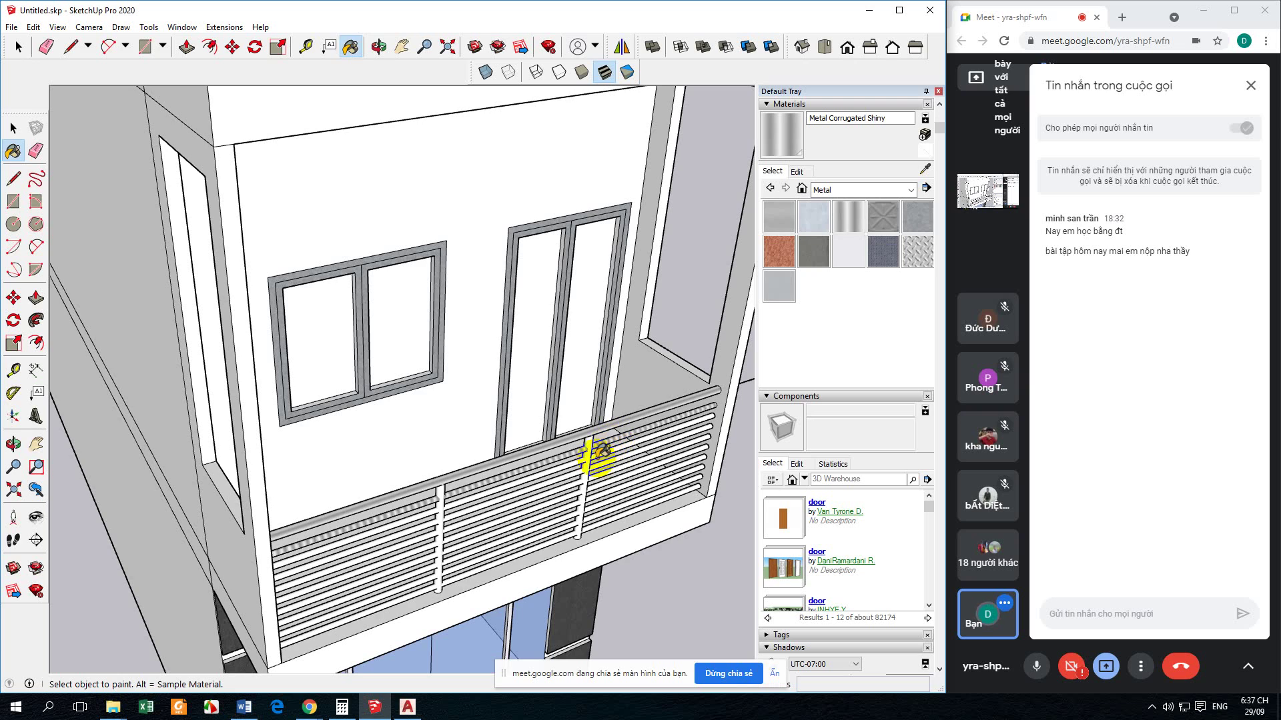
middle_click_drag(594, 452, 586, 449)
left_click(882, 220)
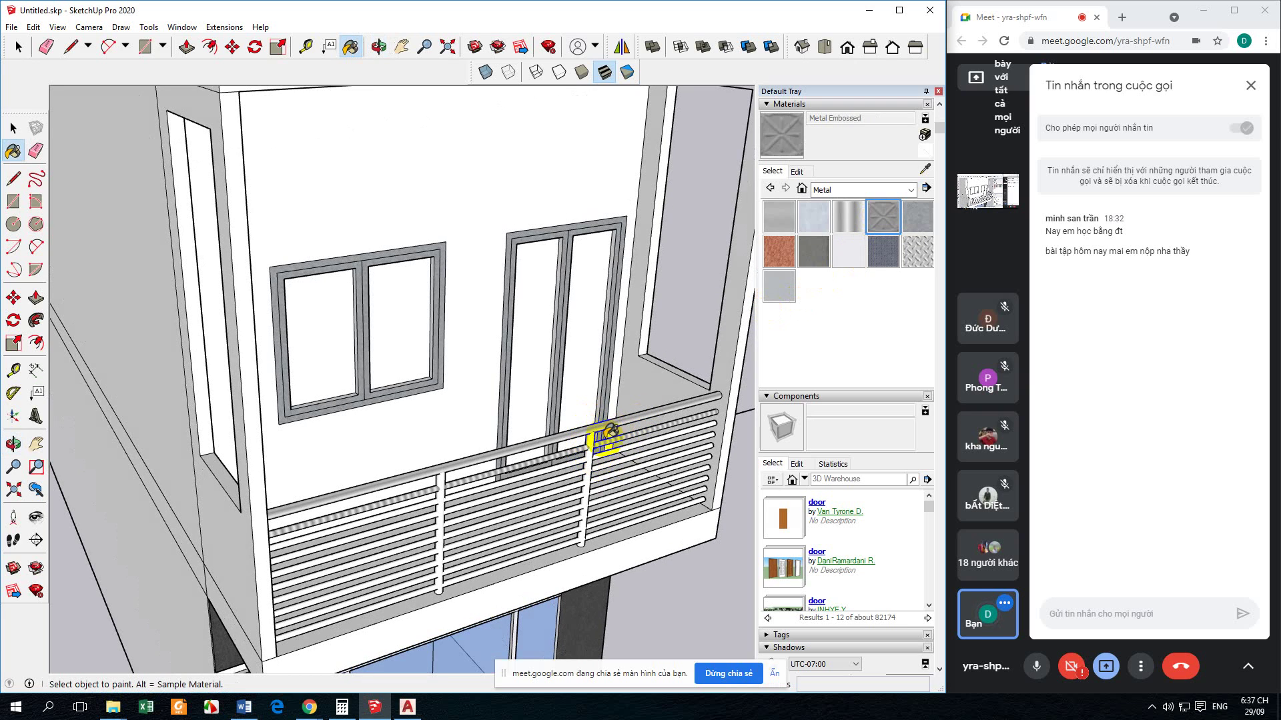
left_click(610, 420)
left_click(611, 440)
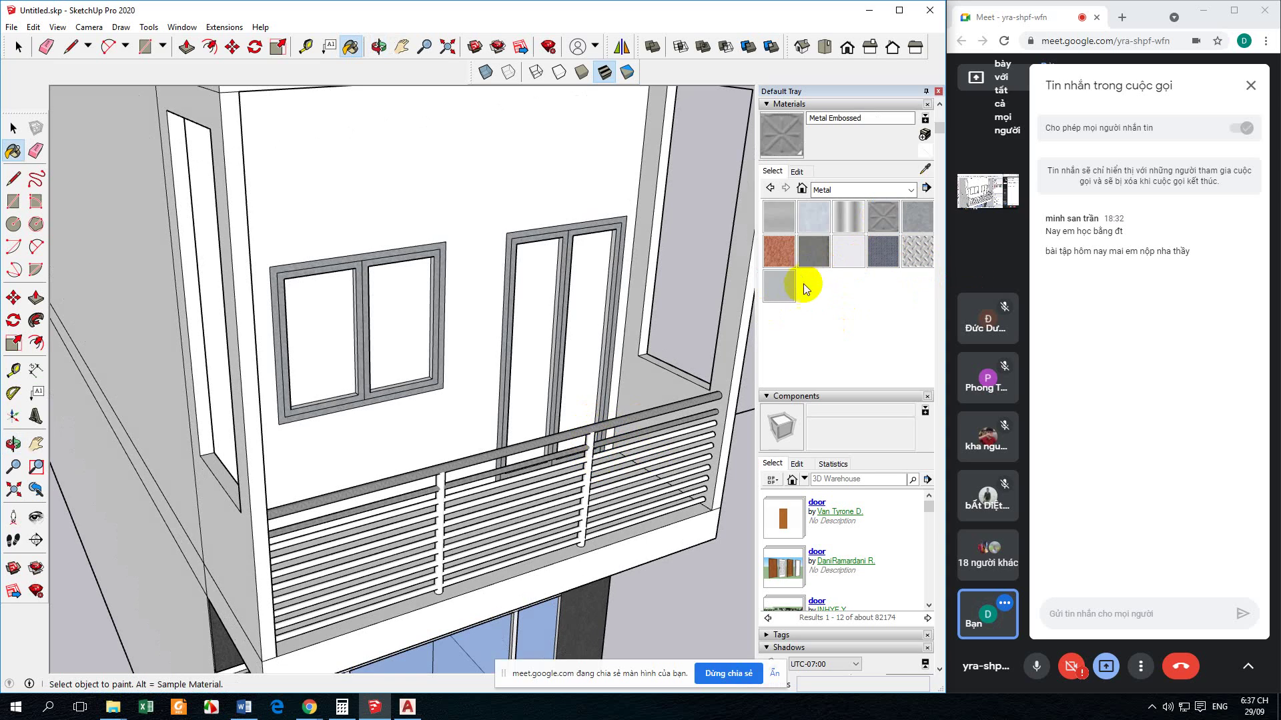
Step: Paint the balcony railing's top handrail and all its horizontal bars with Aluminum from the Metal materials
left_click(779, 219)
left_click(620, 426)
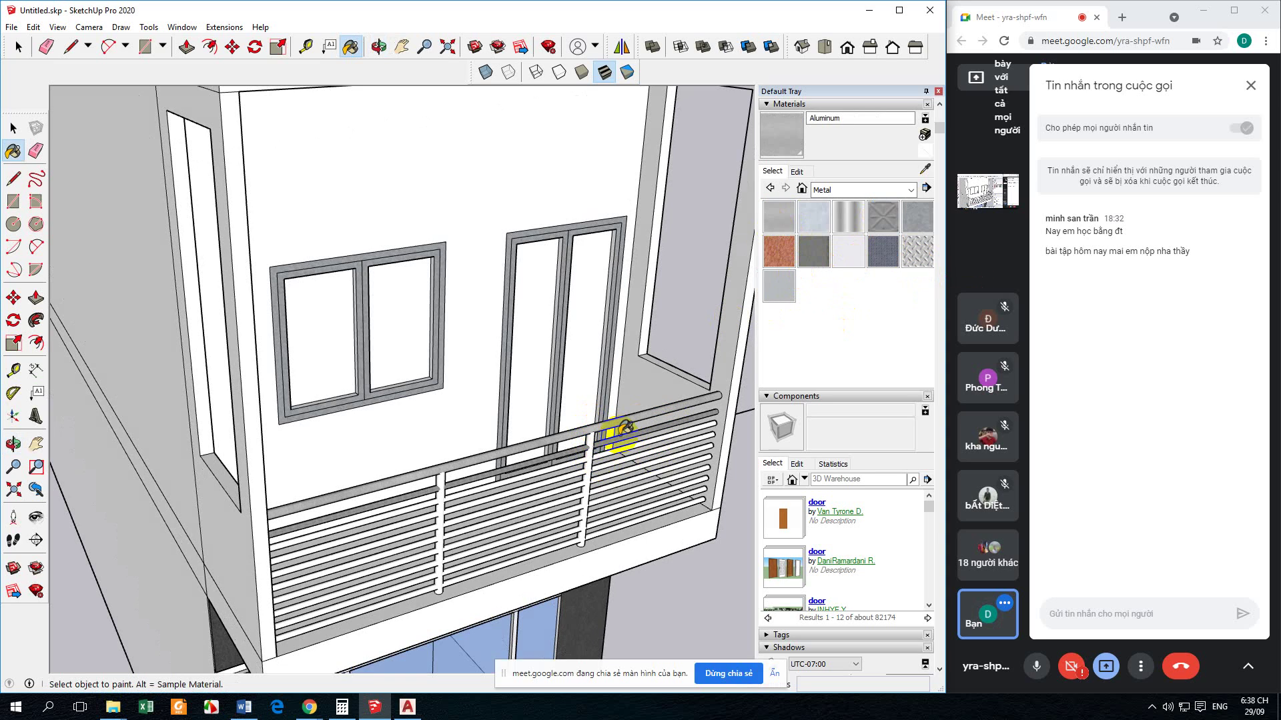
left_click(606, 460)
left_click(608, 470)
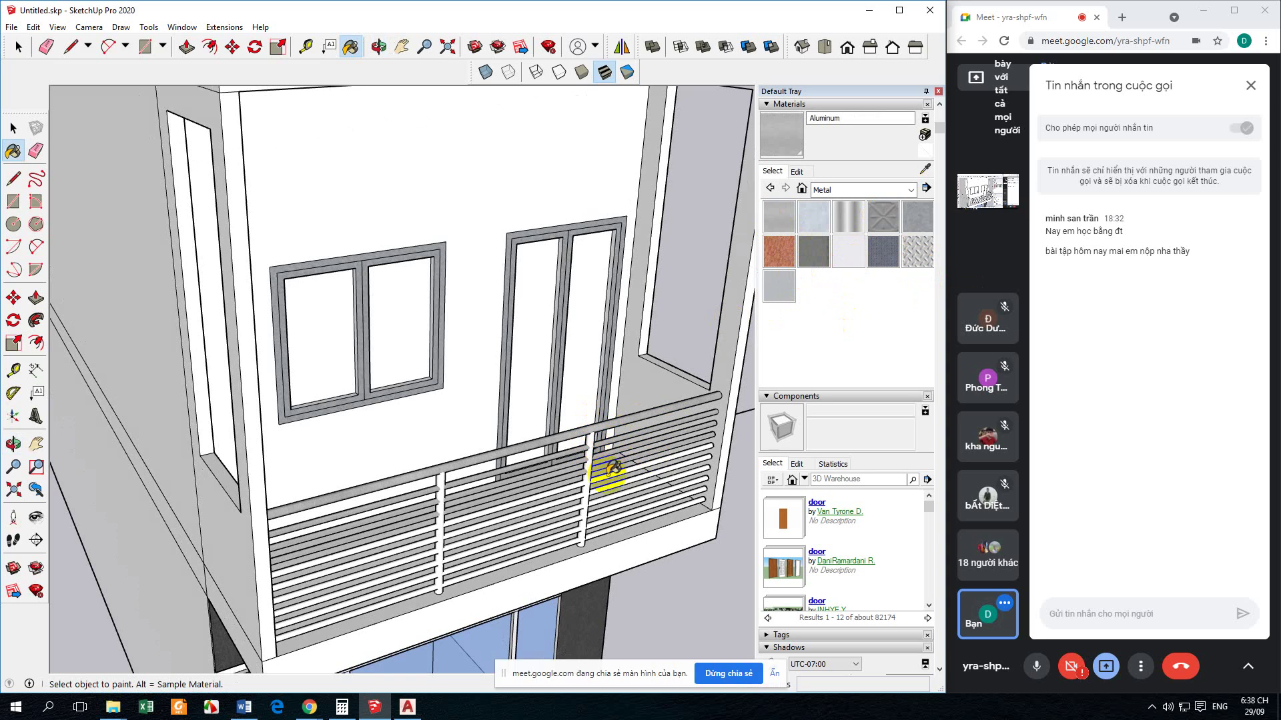
left_click(613, 479)
left_click(609, 489)
left_click(609, 499)
left_click(608, 512)
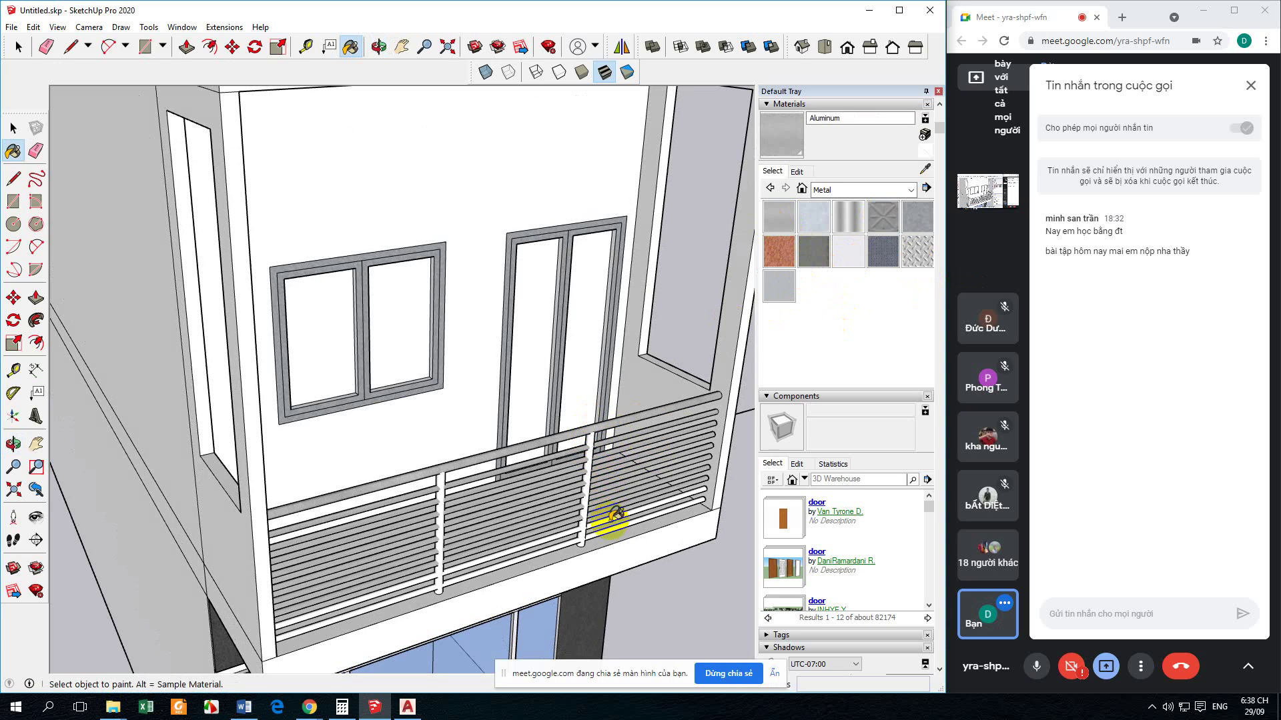
left_click(607, 526)
Step: Paint both vertical posts of the balcony railing with the same Aluminum material
left_click(586, 533)
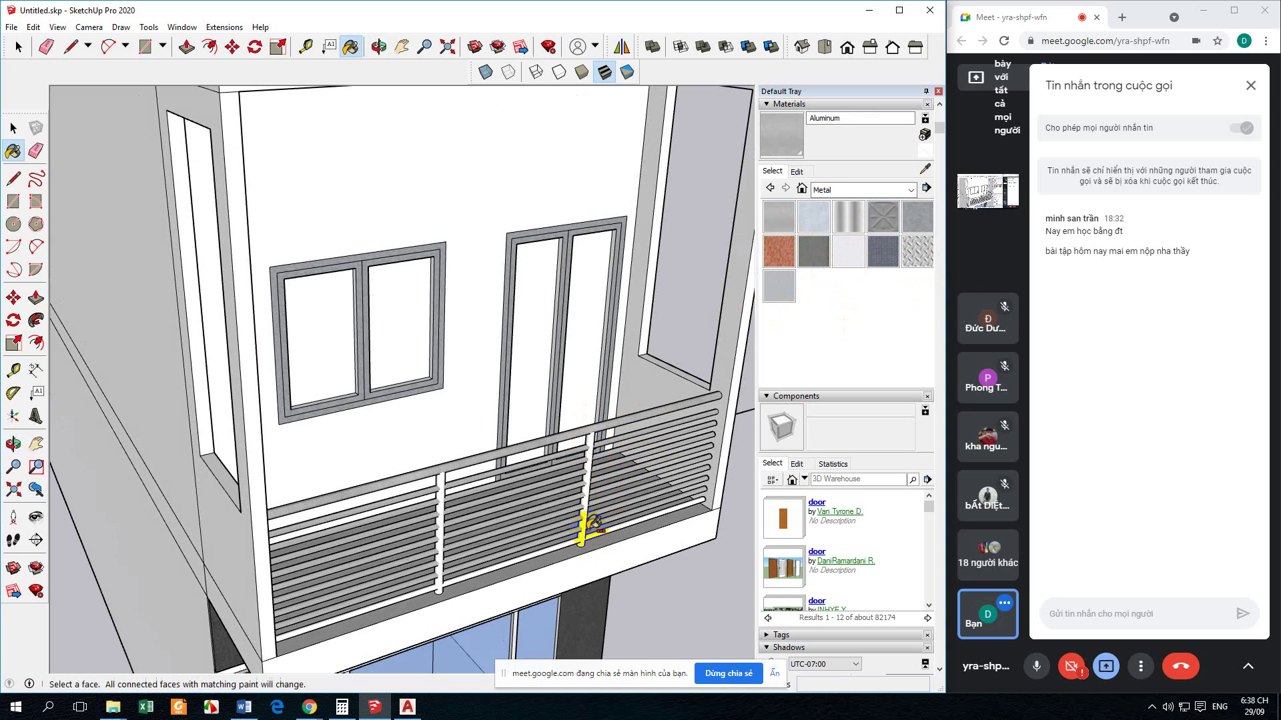
left_click(585, 539)
left_click(583, 539)
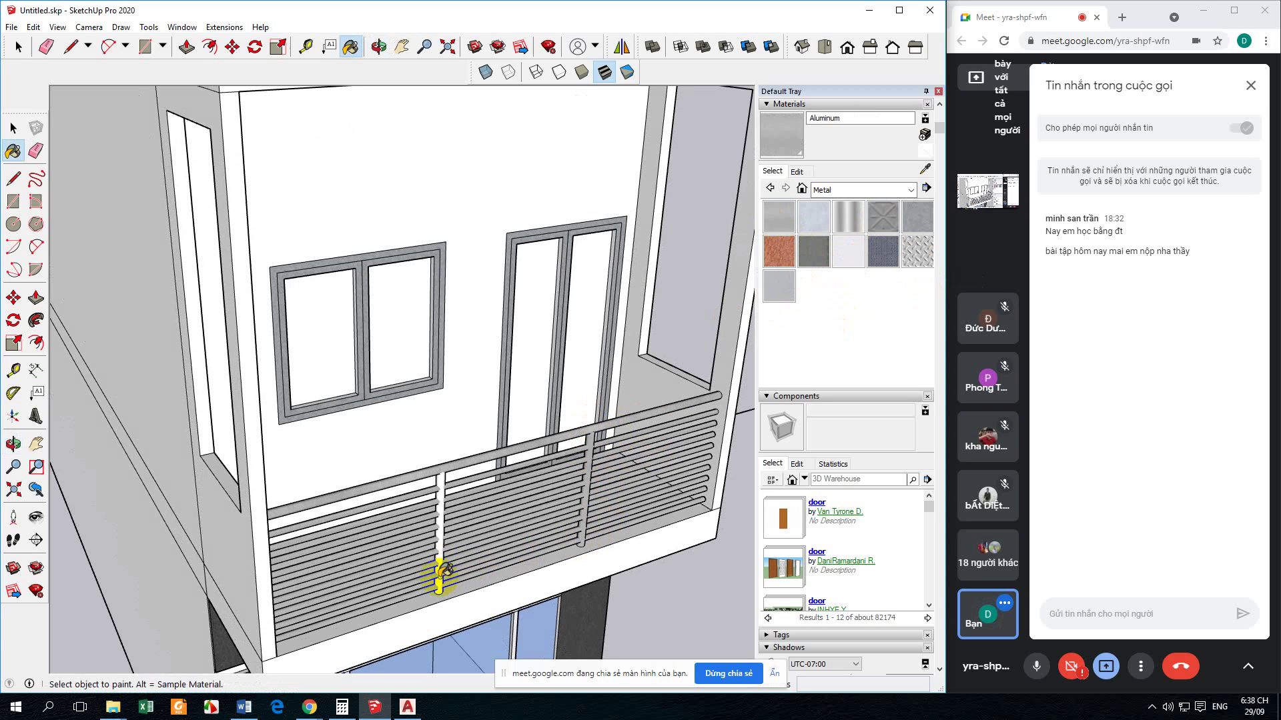
mouse_move(442, 575)
middle_mouse_down()
mouse_move(484, 541)
mouse_move(520, 545)
mouse_move(445, 478)
mouse_move(472, 514)
mouse_move(540, 551)
mouse_move(567, 534)
mouse_move(440, 458)
mouse_move(453, 410)
mouse_move(337, 423)
mouse_move(434, 437)
middle_mouse_up()
left_click(13, 127)
left_click(462, 507)
scroll(460, 413, "up", 1)
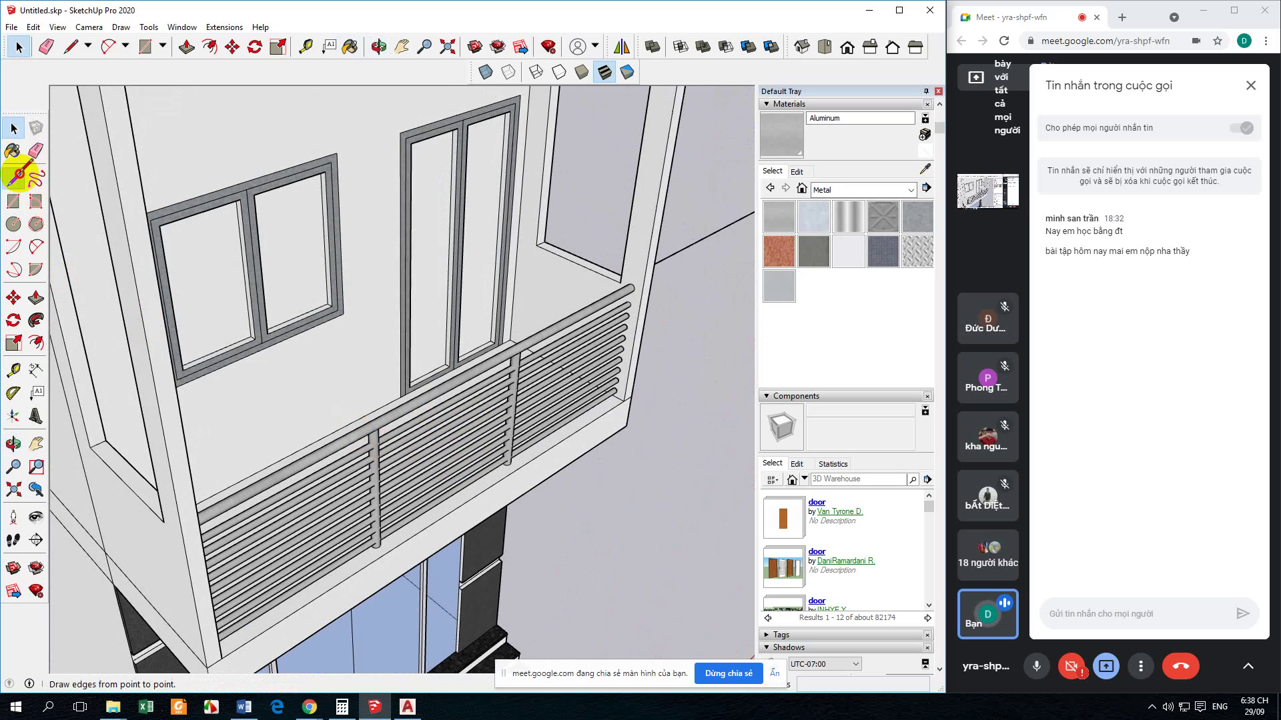
left_click(15, 177)
scroll(600, 426, "up", 5)
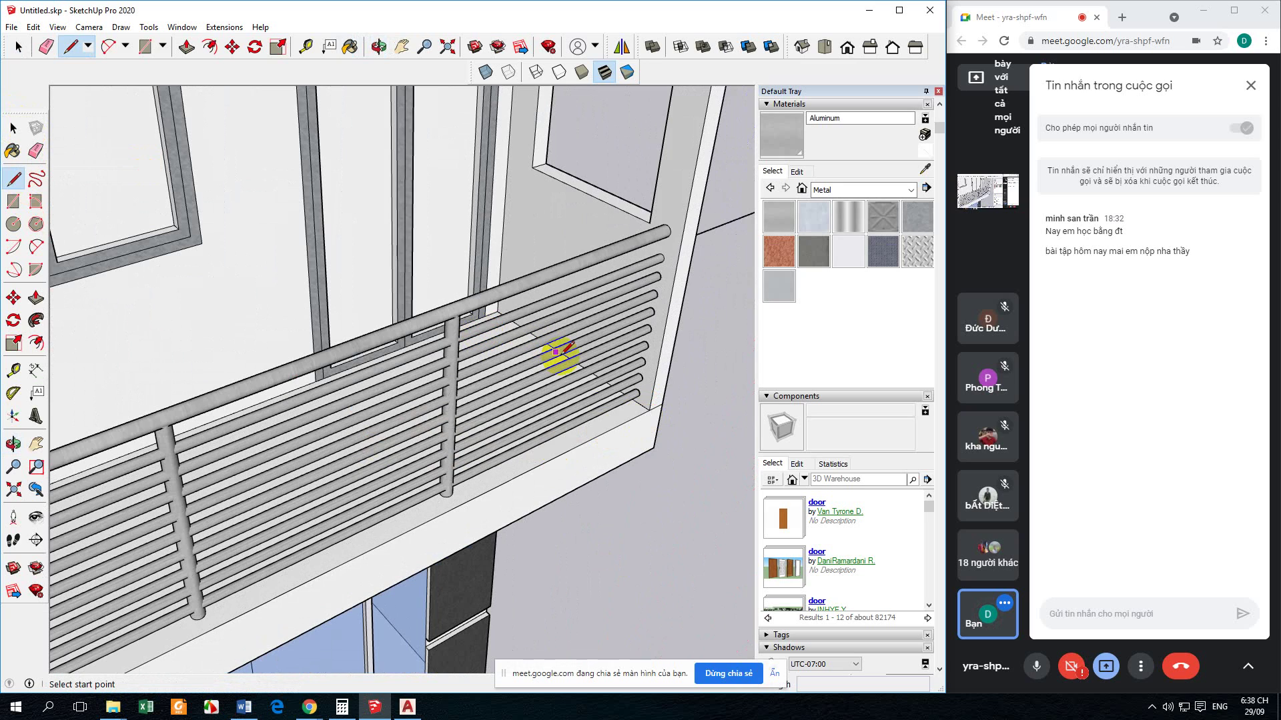
middle_click_drag(632, 407, 638, 449)
scroll(652, 430, "up", 2)
middle_click_drag(571, 388, 470, 346)
scroll(417, 311, "up", 3)
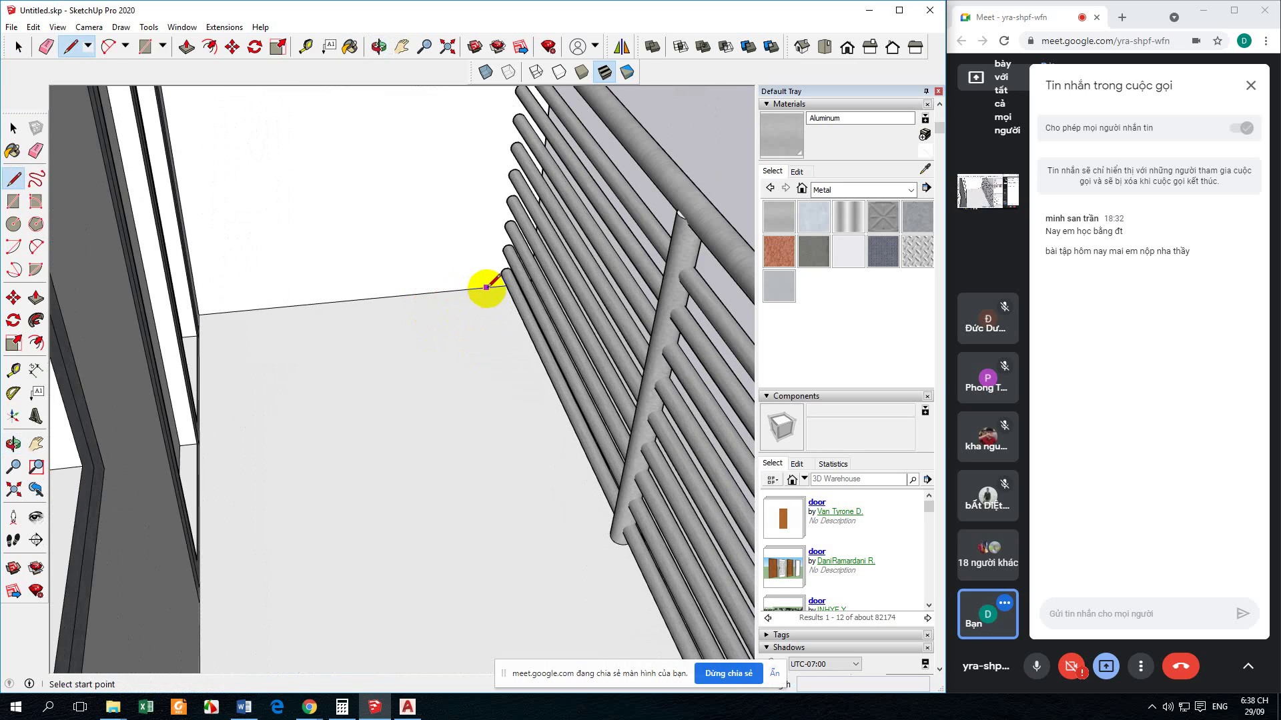
scroll(491, 287, "up", 3)
middle_click_drag(495, 365, 409, 443)
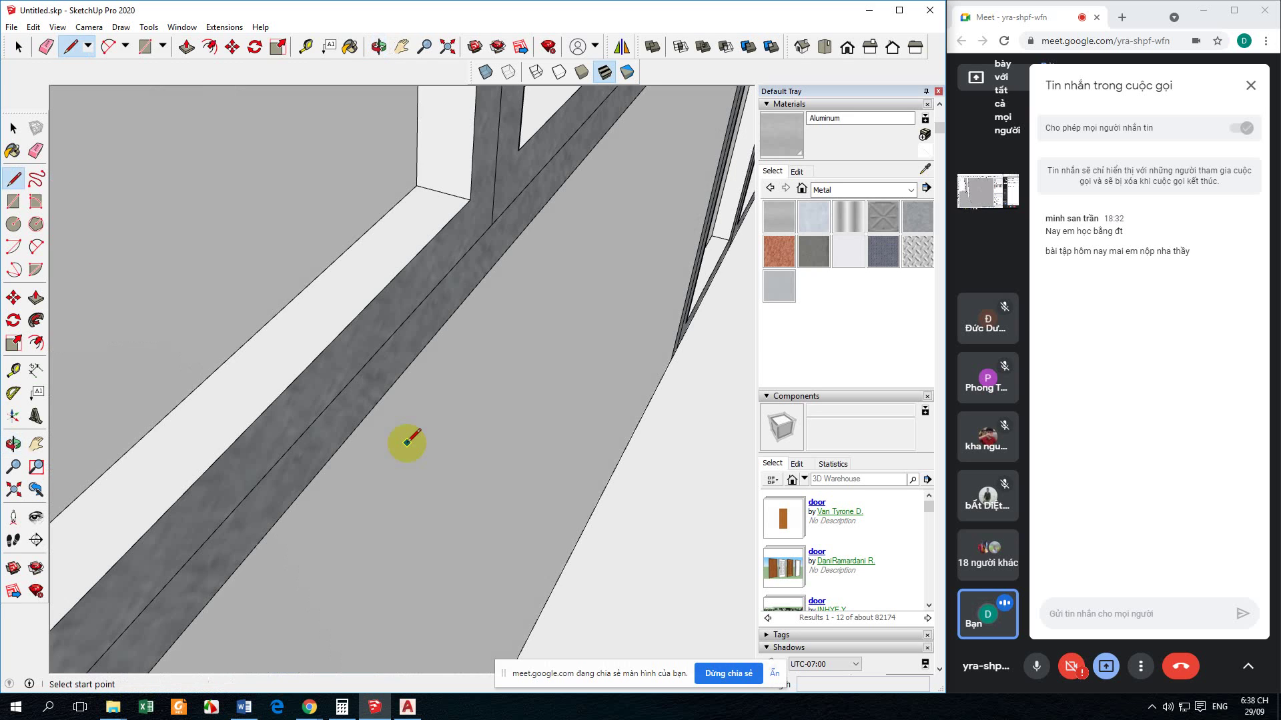
middle_click_drag(514, 323, 245, 507)
scroll(279, 429, "down", 1)
scroll(290, 446, "down", 1)
scroll(290, 446, "down", 1)
middle_click_drag(308, 436, 407, 463)
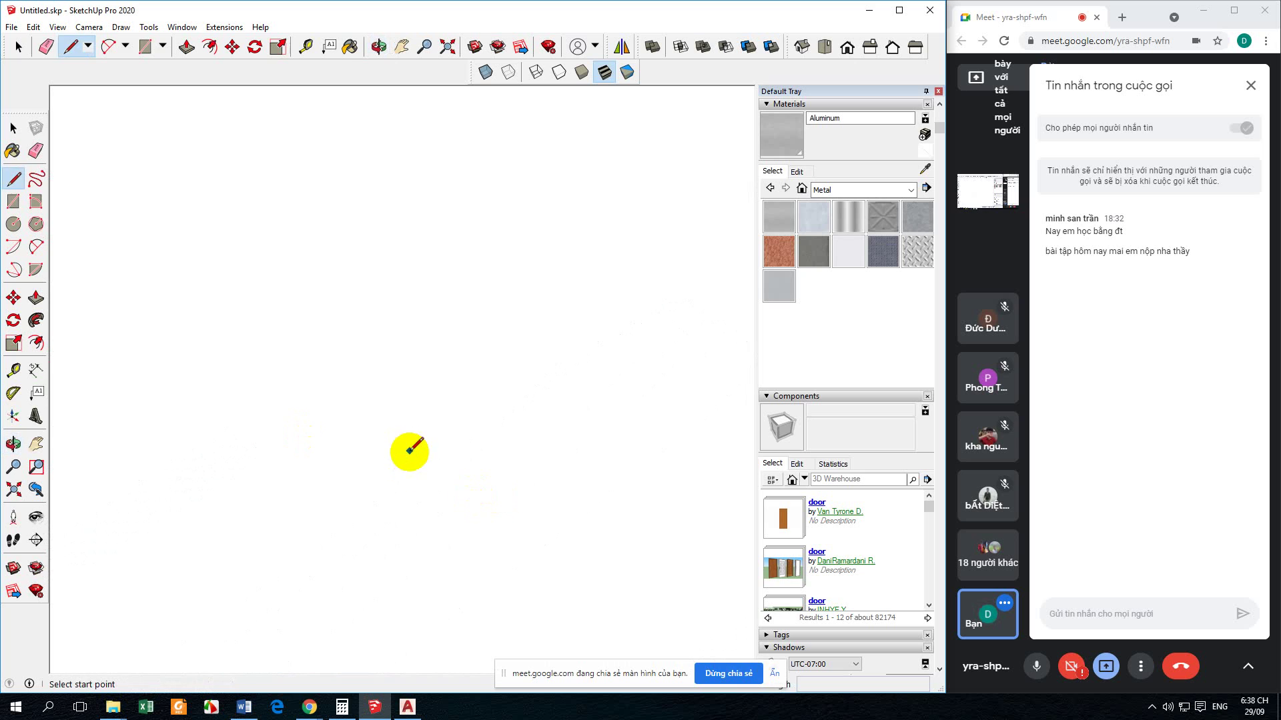
scroll(457, 421, "down", 4)
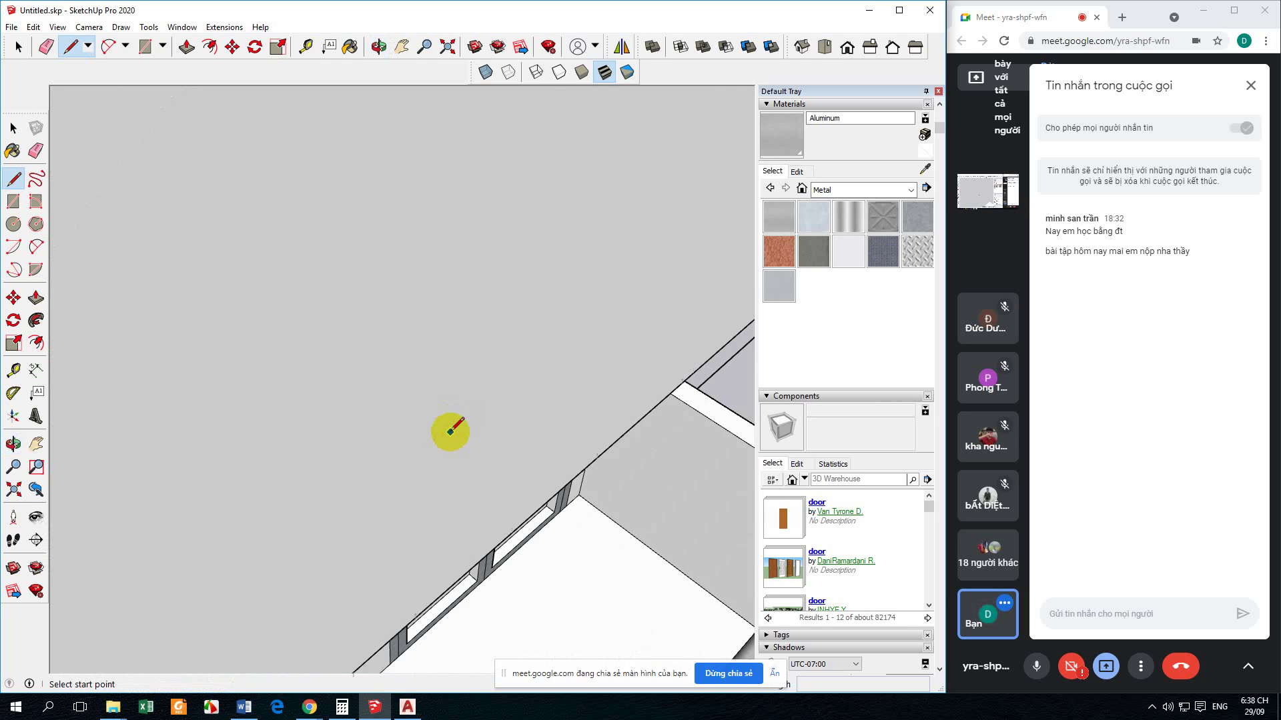
middle_click_drag(453, 428, 607, 440)
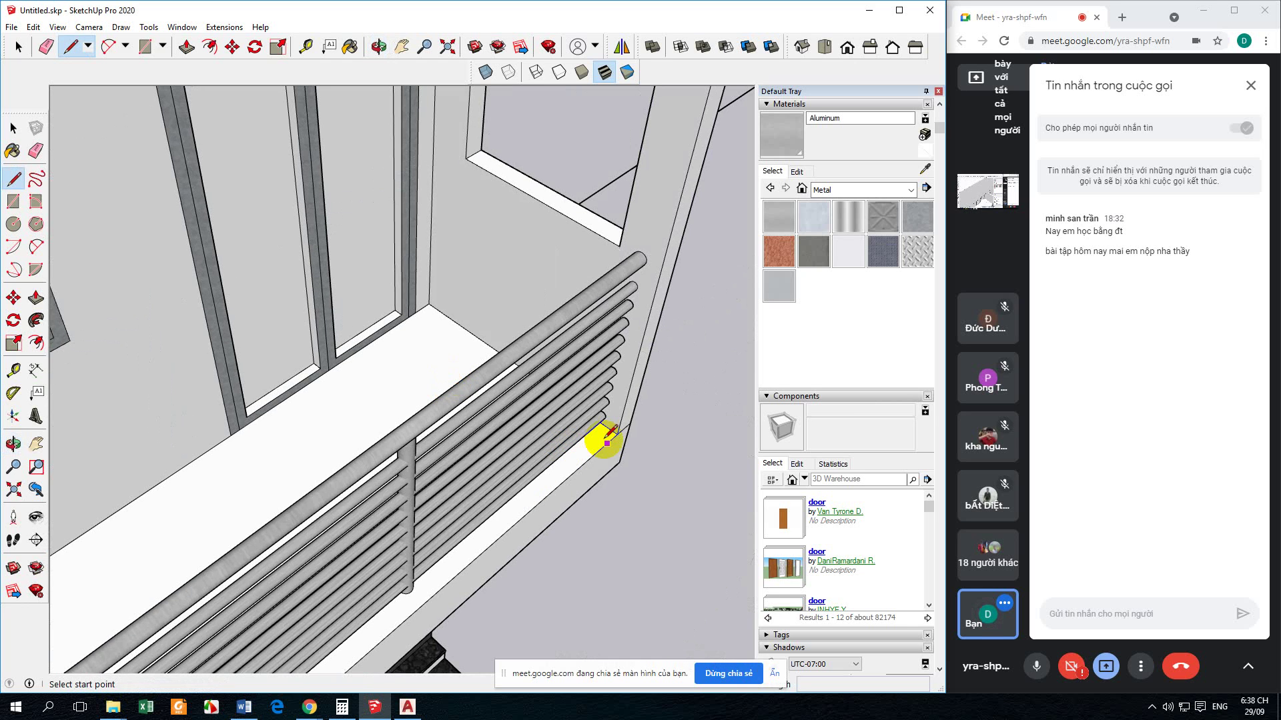
left_click(617, 434)
scroll(603, 427, "up", 2)
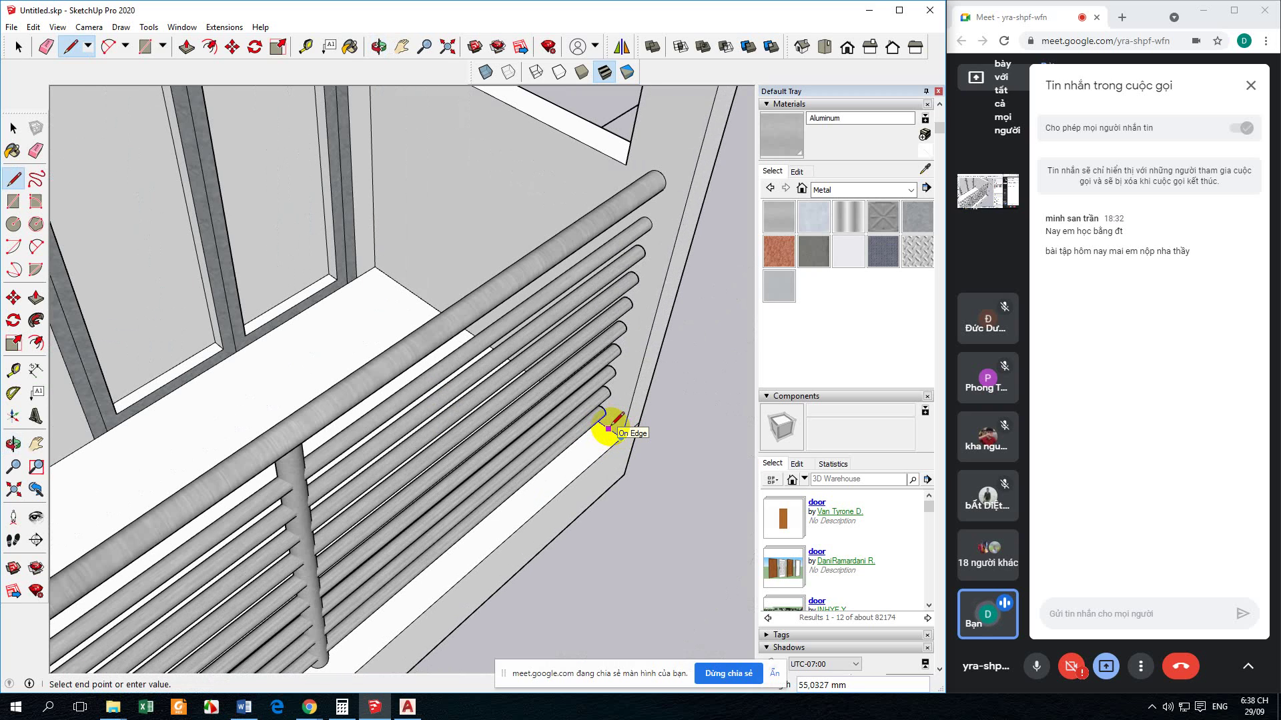
key("Return")
middle_click_drag(352, 396, 687, 444)
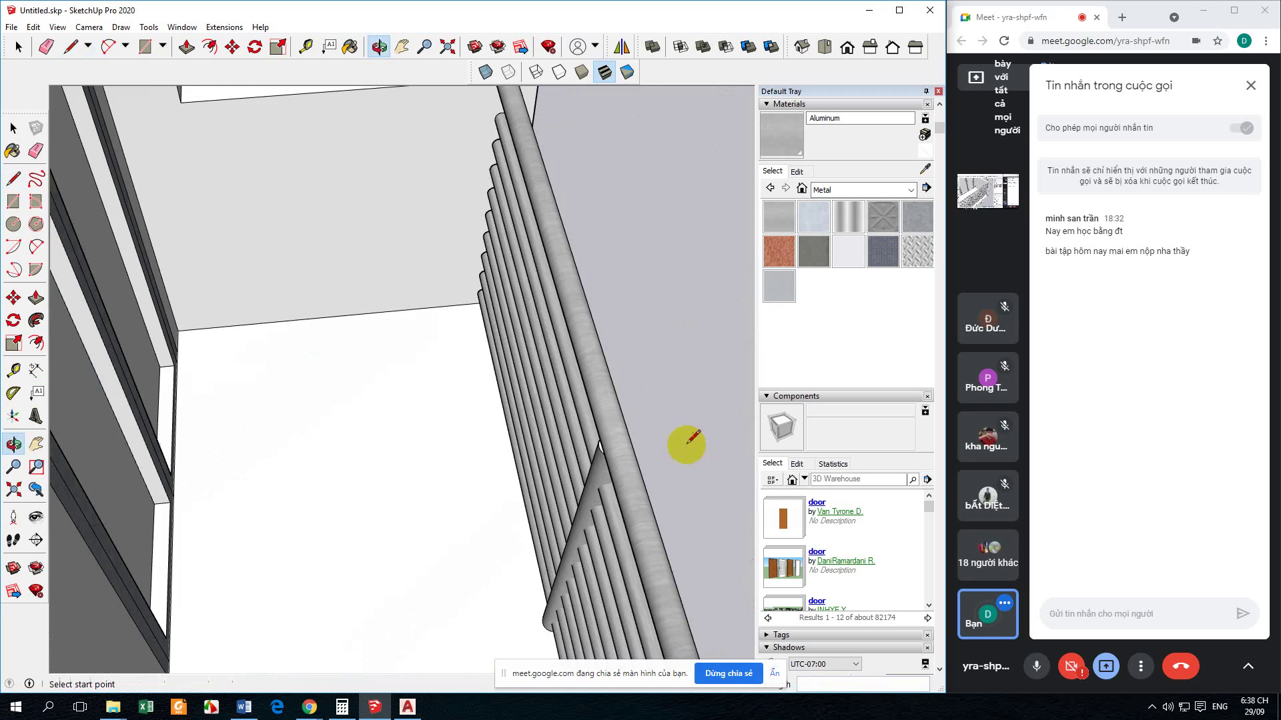
left_click(455, 305)
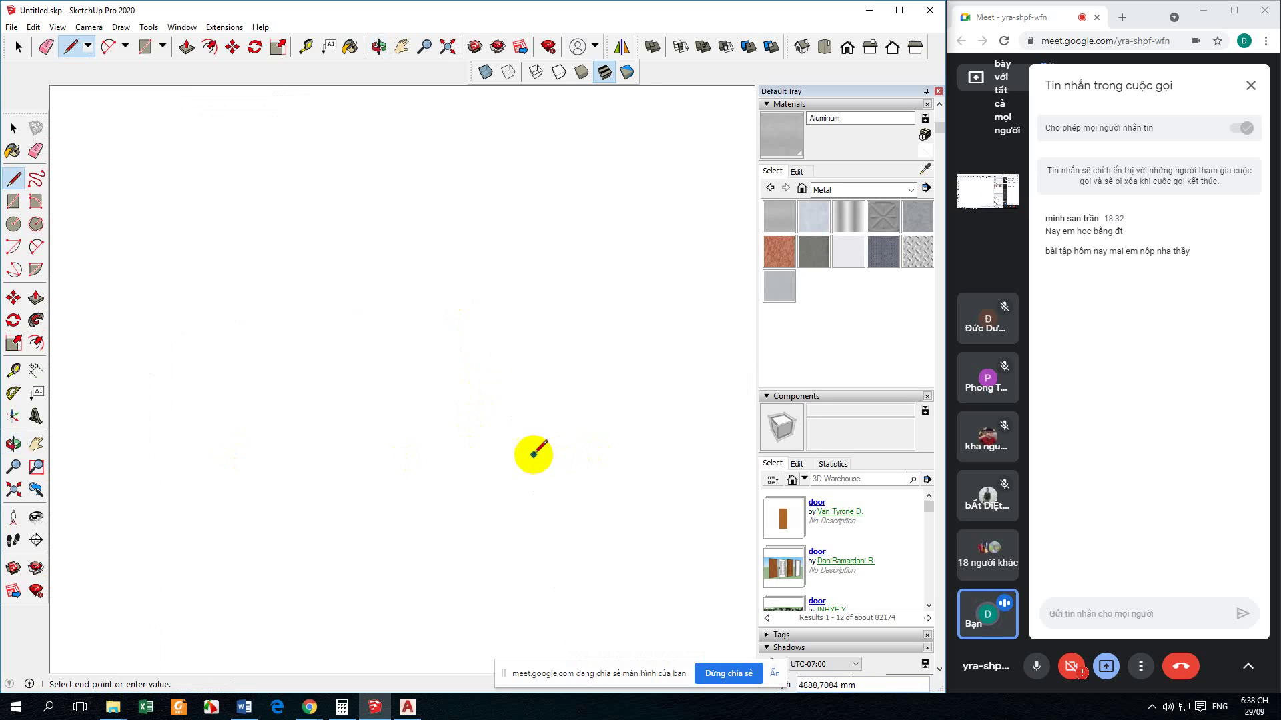
middle_click_drag(530, 458, 334, 444)
scroll(442, 437, "down", 5)
middle_click_drag(478, 502, 380, 406, "shift")
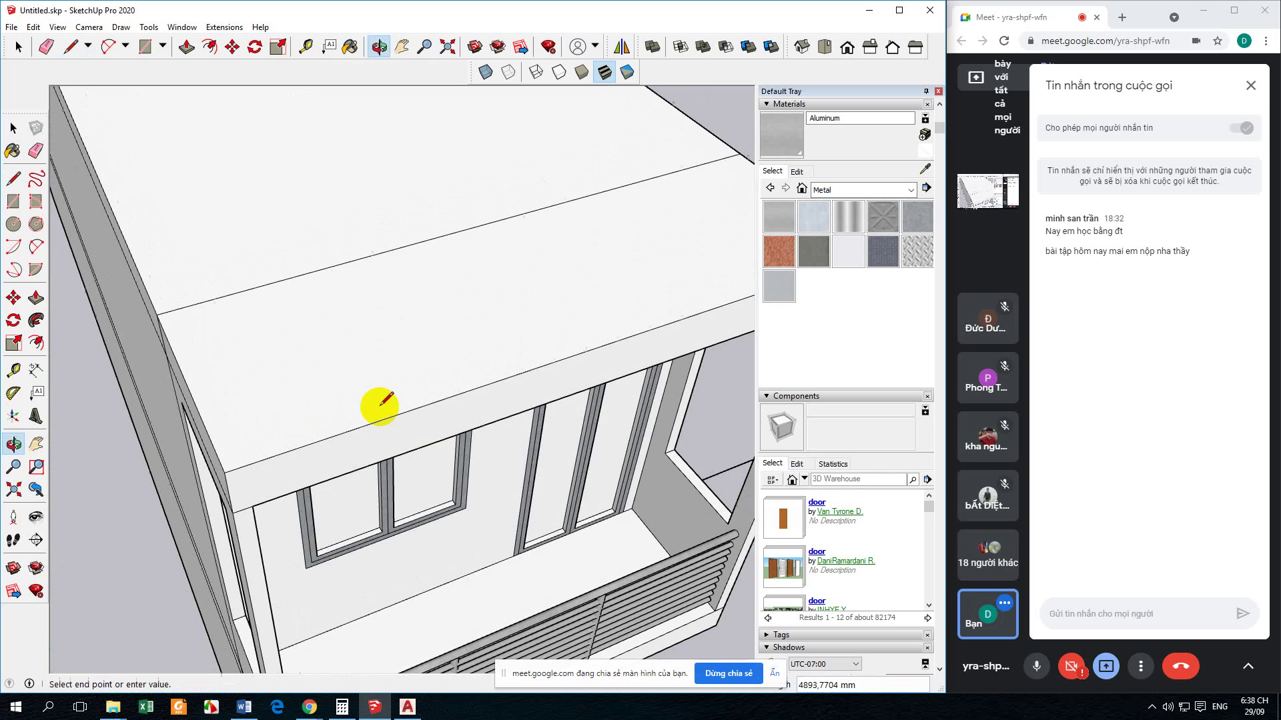
scroll(460, 490, "up", 1)
middle_click_drag(475, 500, 276, 619)
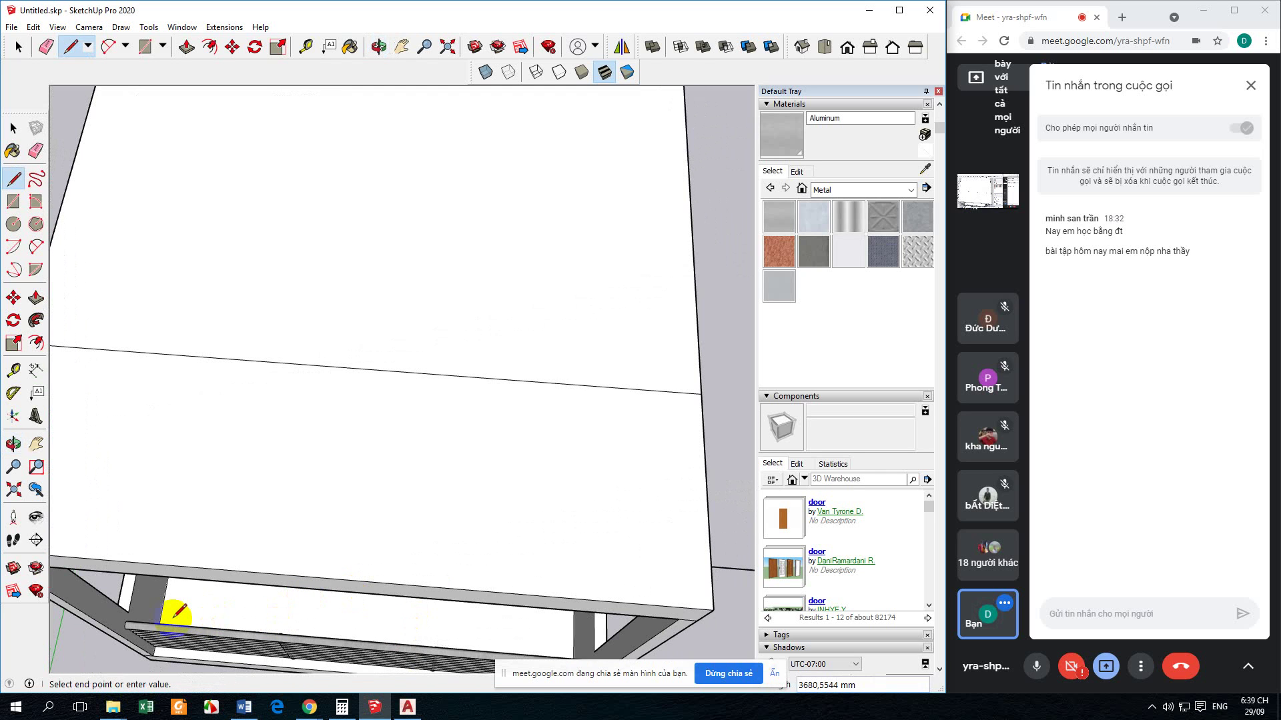
middle_click_drag(209, 594, 280, 414)
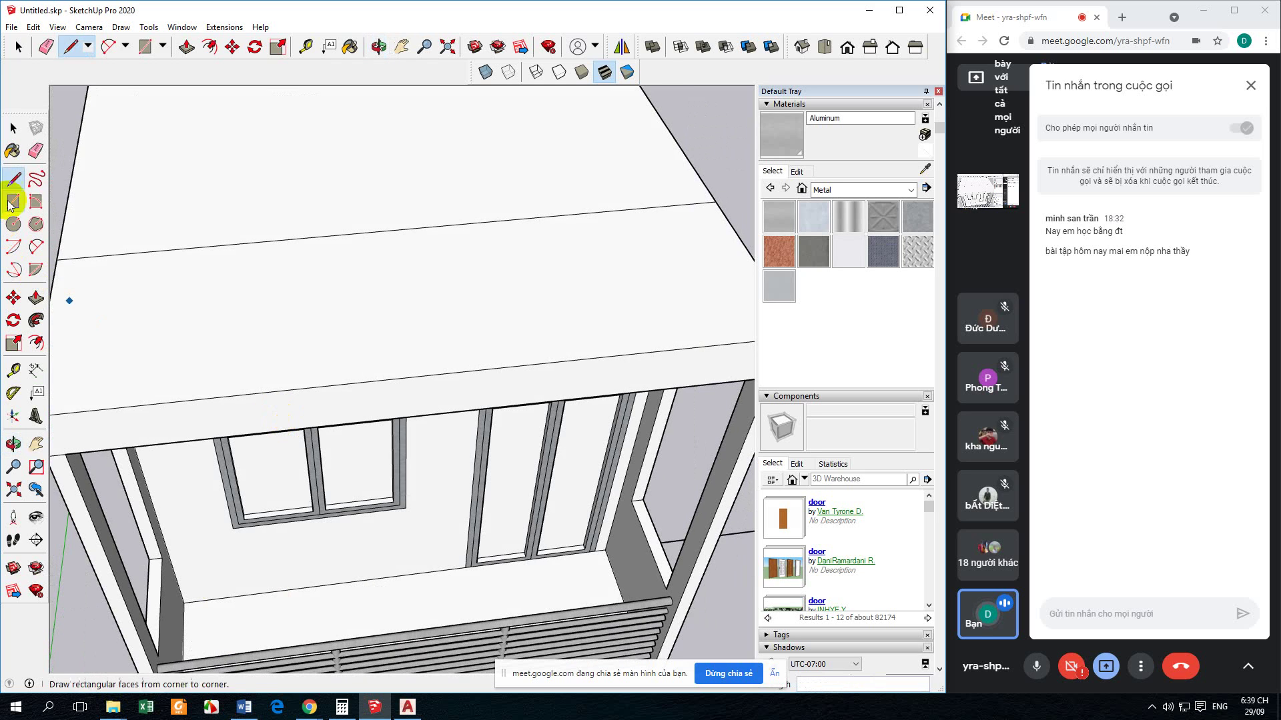
Step: Try to copy the balcony floor's front edge 200 mm inward beneath the railing
left_click(13, 298)
middle_click_drag(375, 595, 431, 390)
left_click(434, 475)
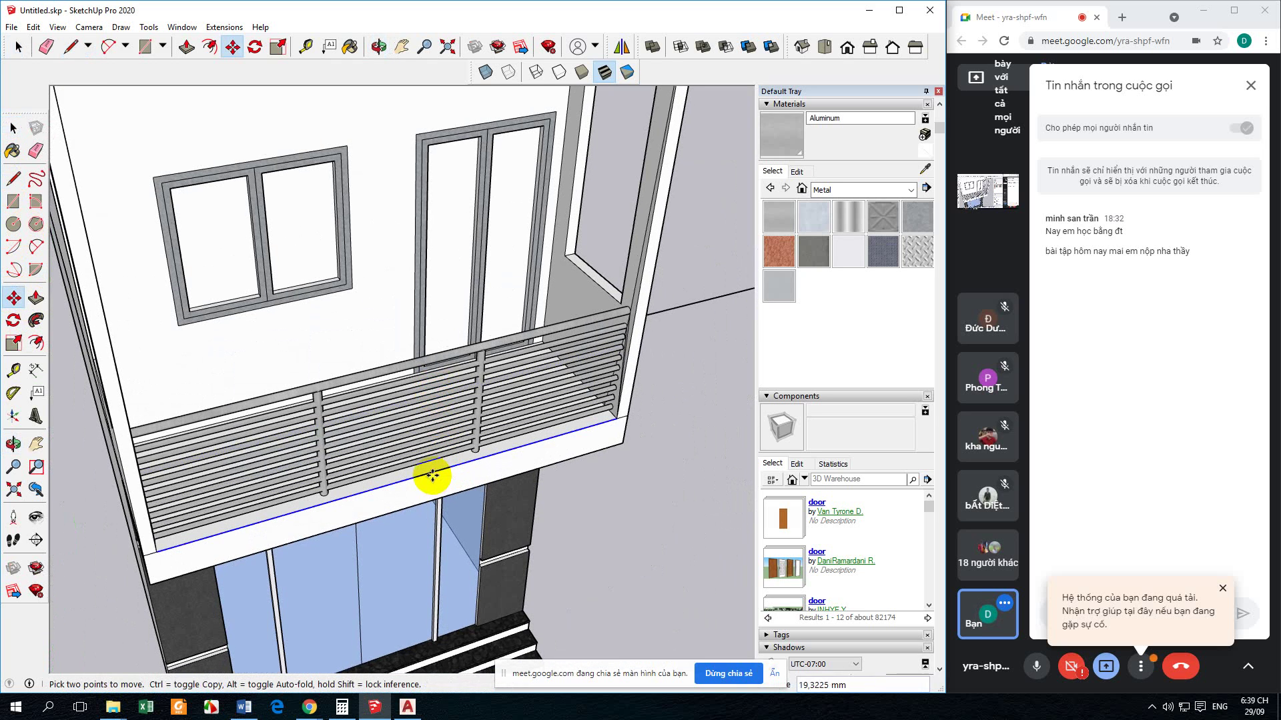
key("ctrl")
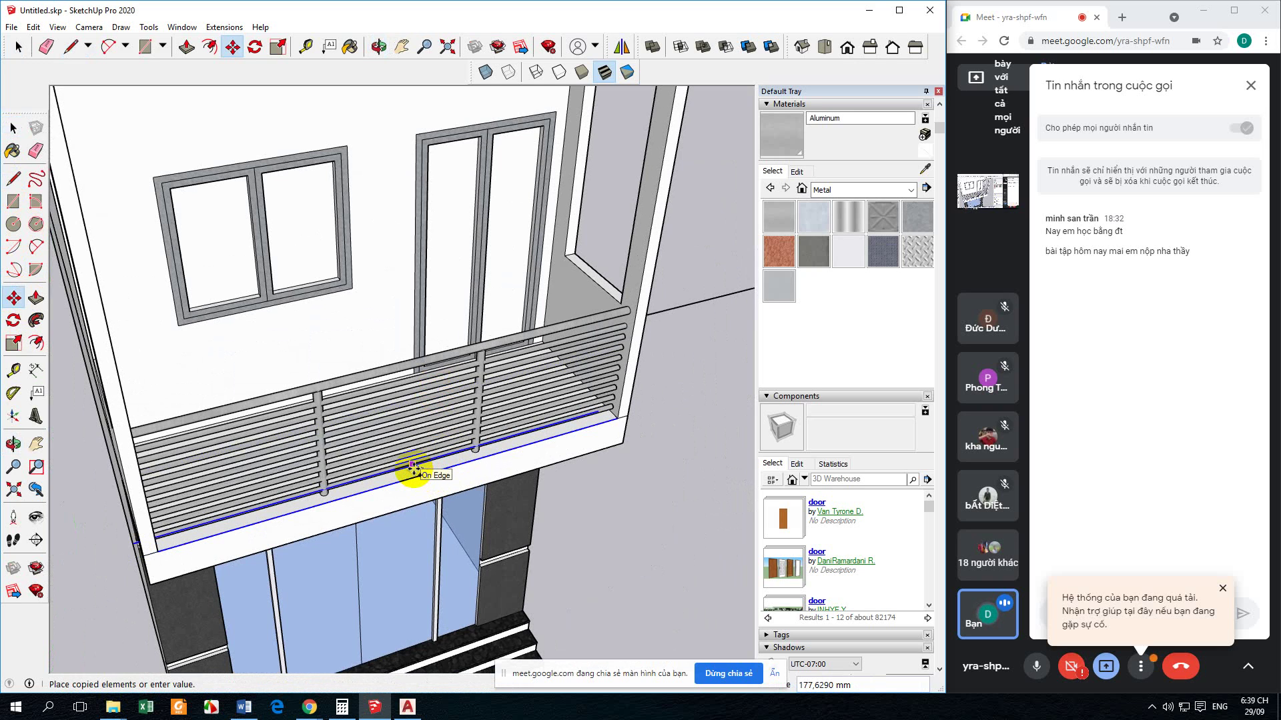
key("Return")
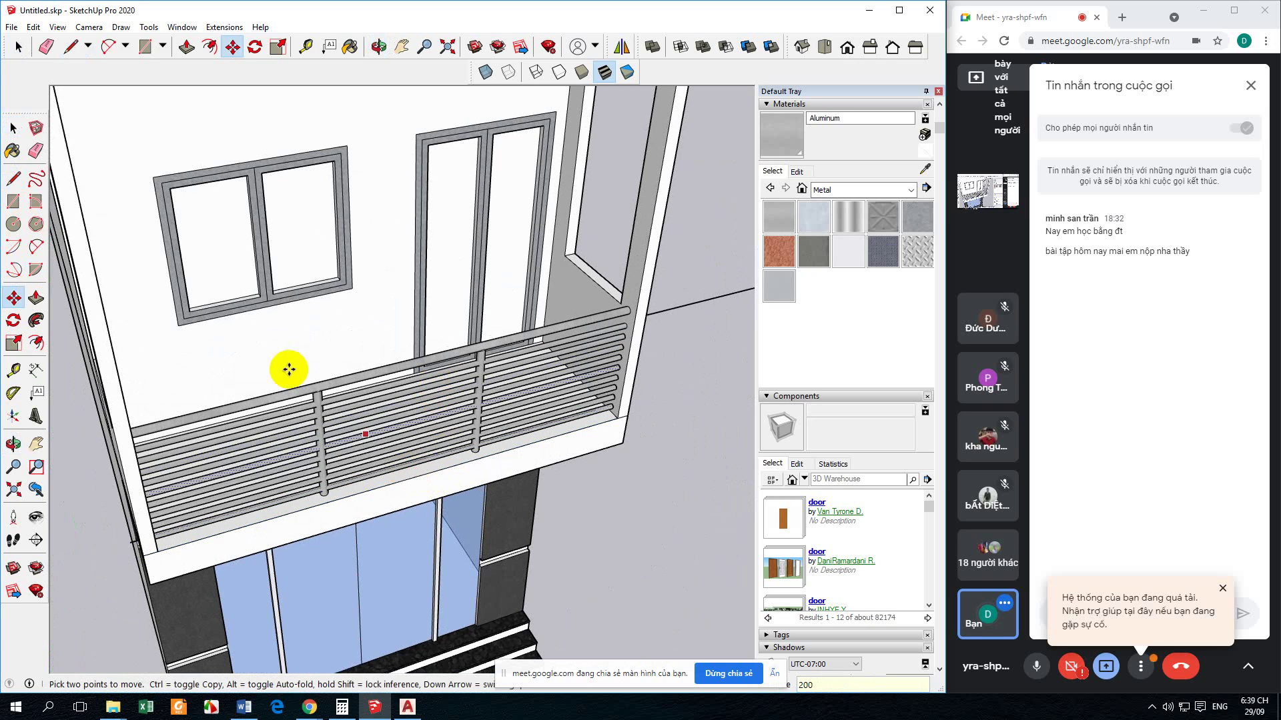
Step: Copy the balcony floor's front edge 200 mm inward along the green axis to split off a strip
left_click(14, 127)
middle_click_drag(415, 440, 443, 470)
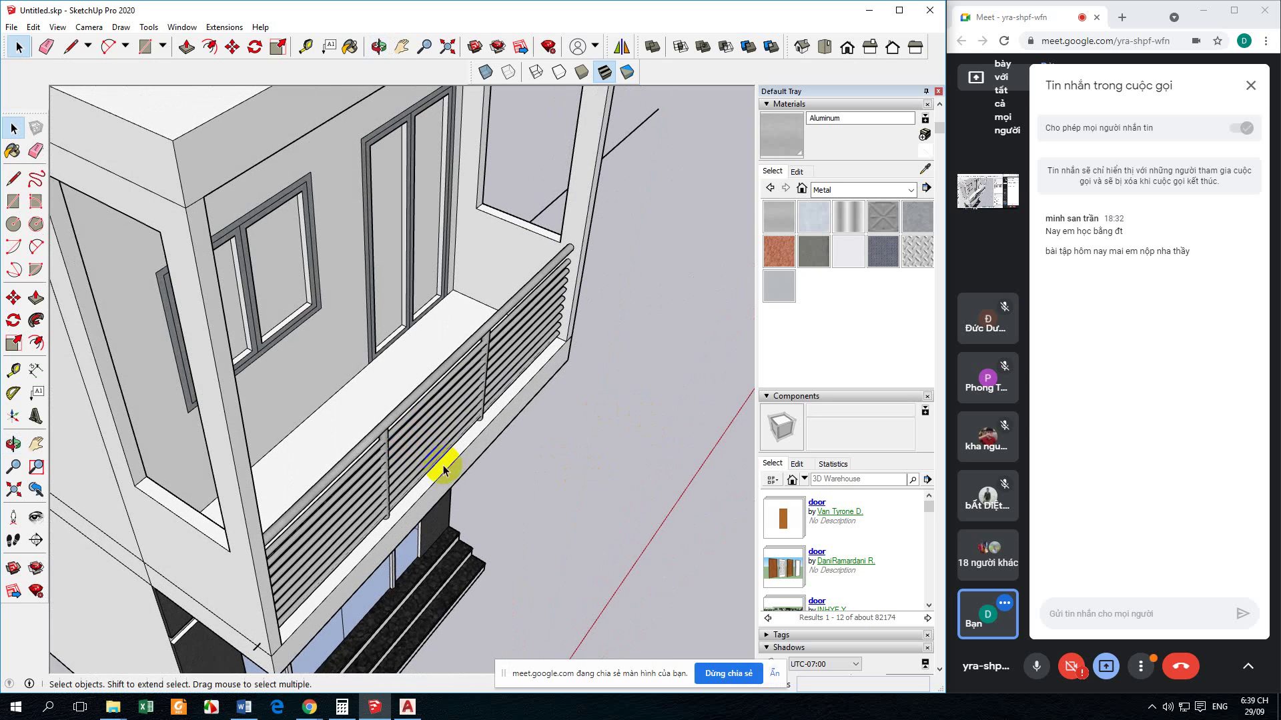
left_click(13, 296)
left_click(535, 482)
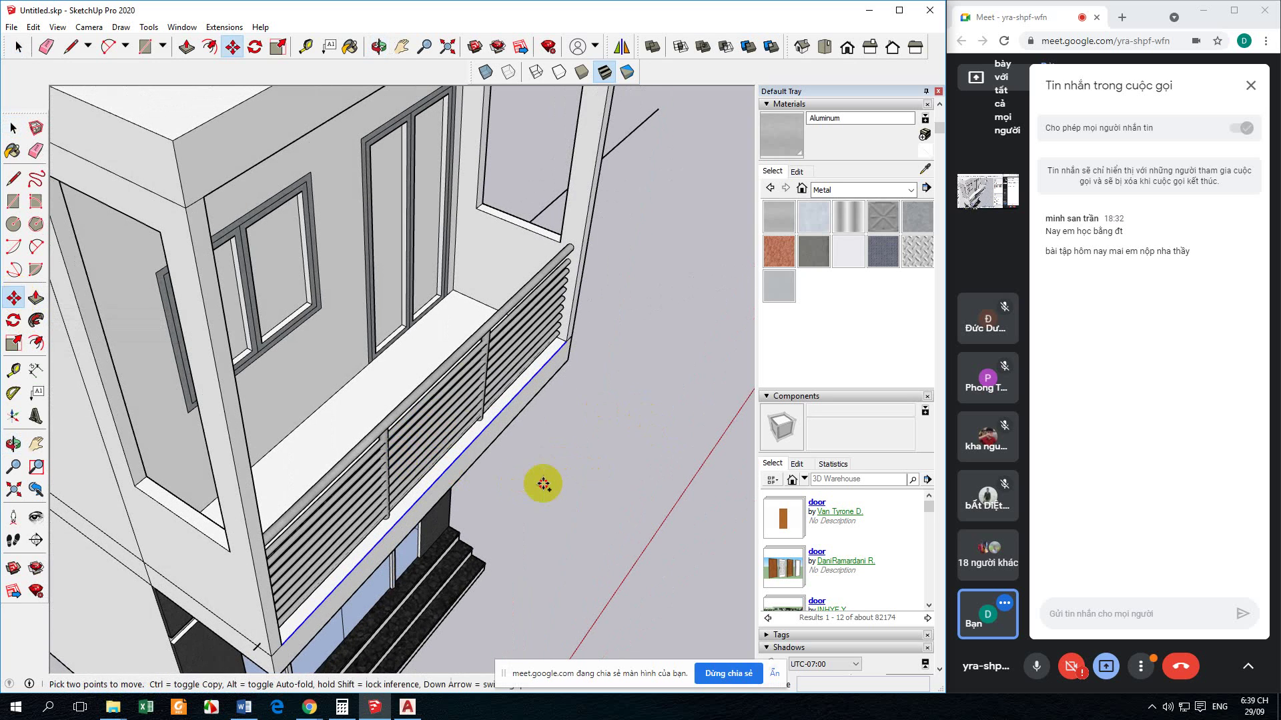
key("ctrl")
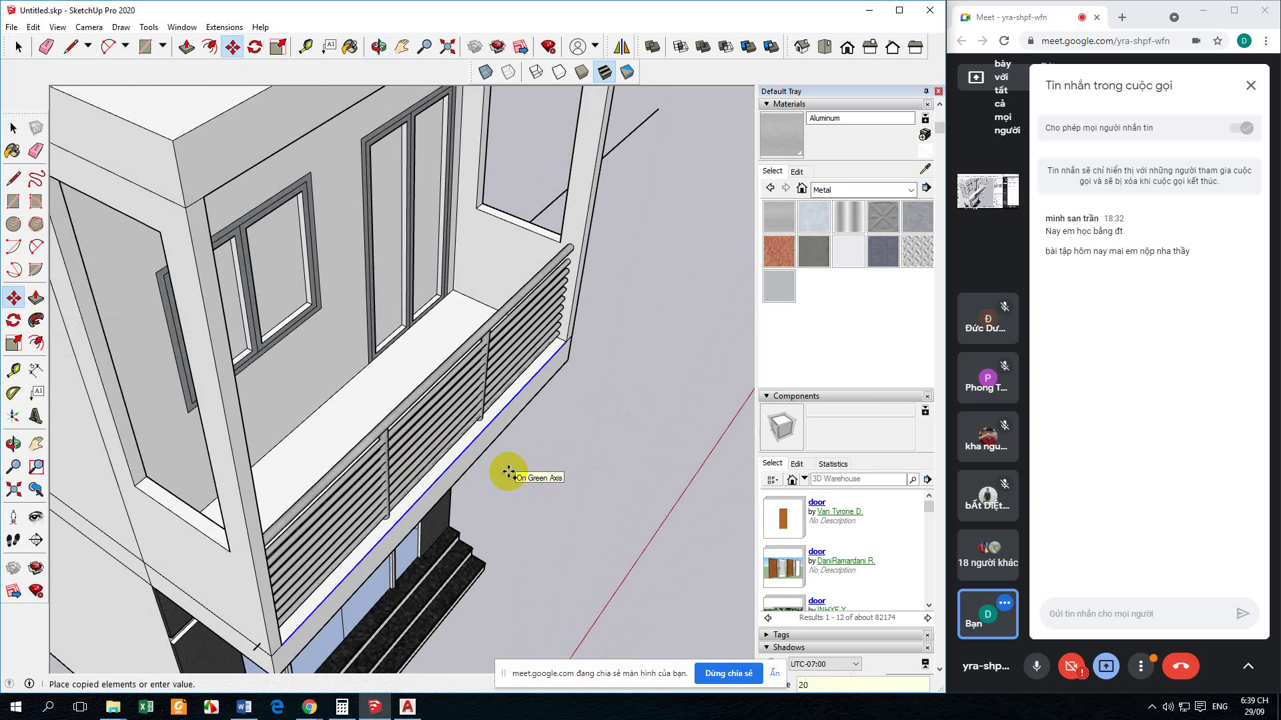
key("Return")
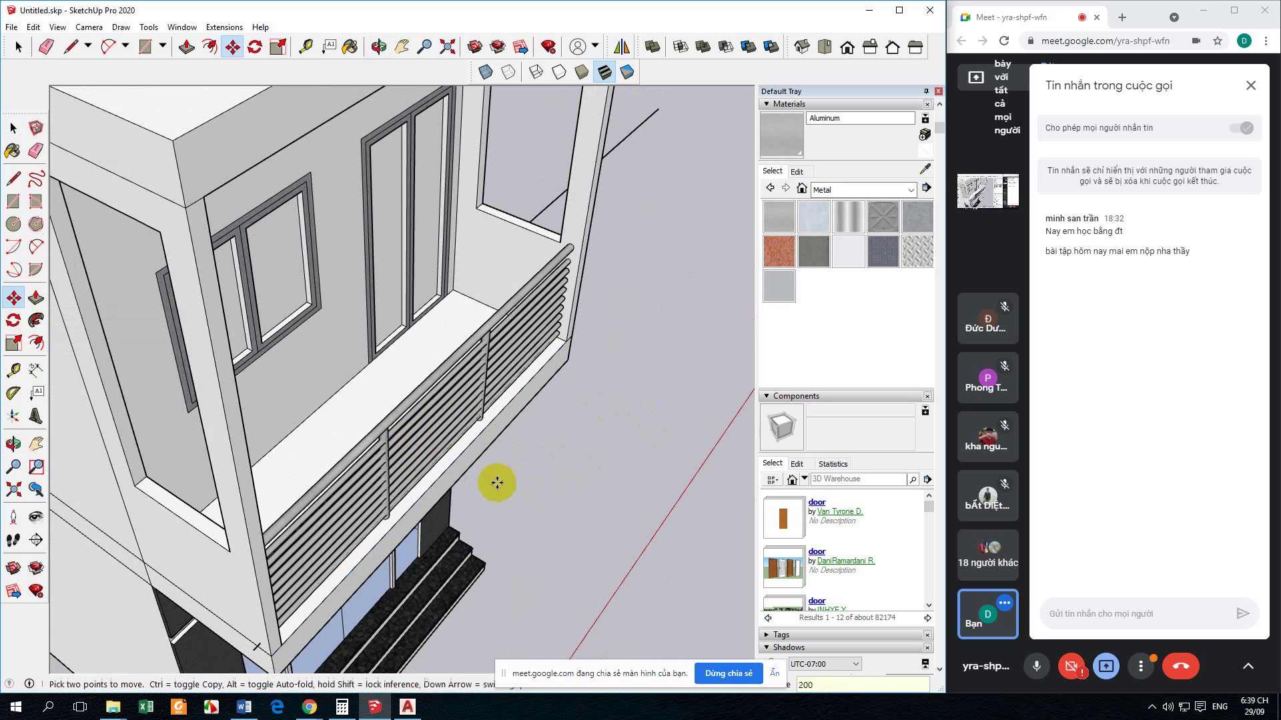
left_click(12, 128)
Step: Push/Pull the narrow floor strip beneath the balcony railing by 30 mm
middle_click_drag(280, 400, 472, 454)
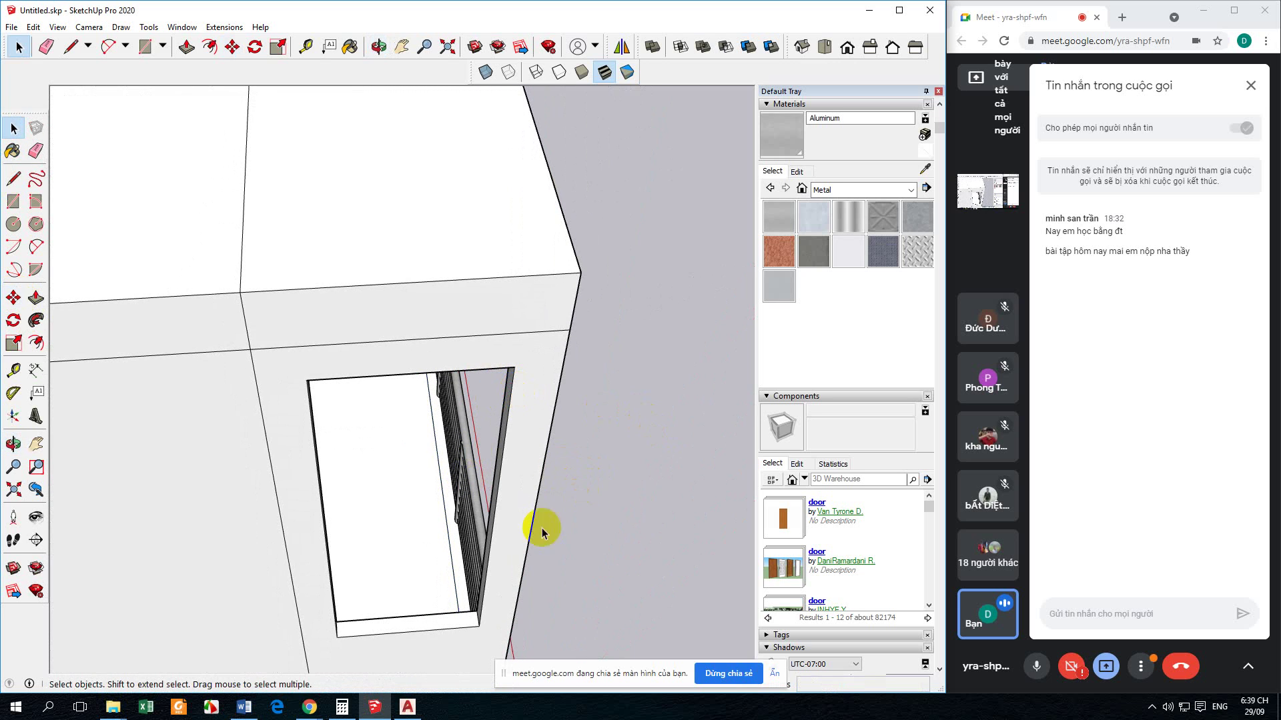
middle_click_drag(541, 528, 386, 472)
left_click(35, 298)
scroll(372, 458, "up", 4)
left_click(374, 463)
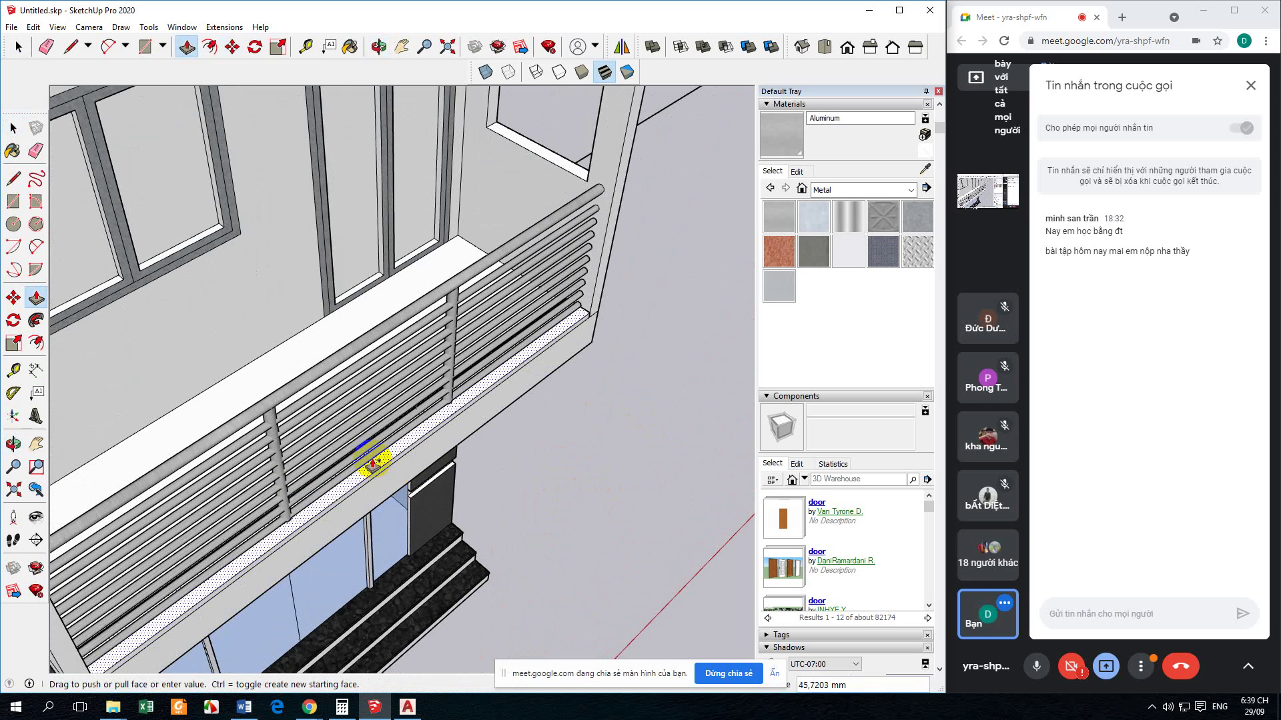
left_click(381, 458)
left_click(380, 458)
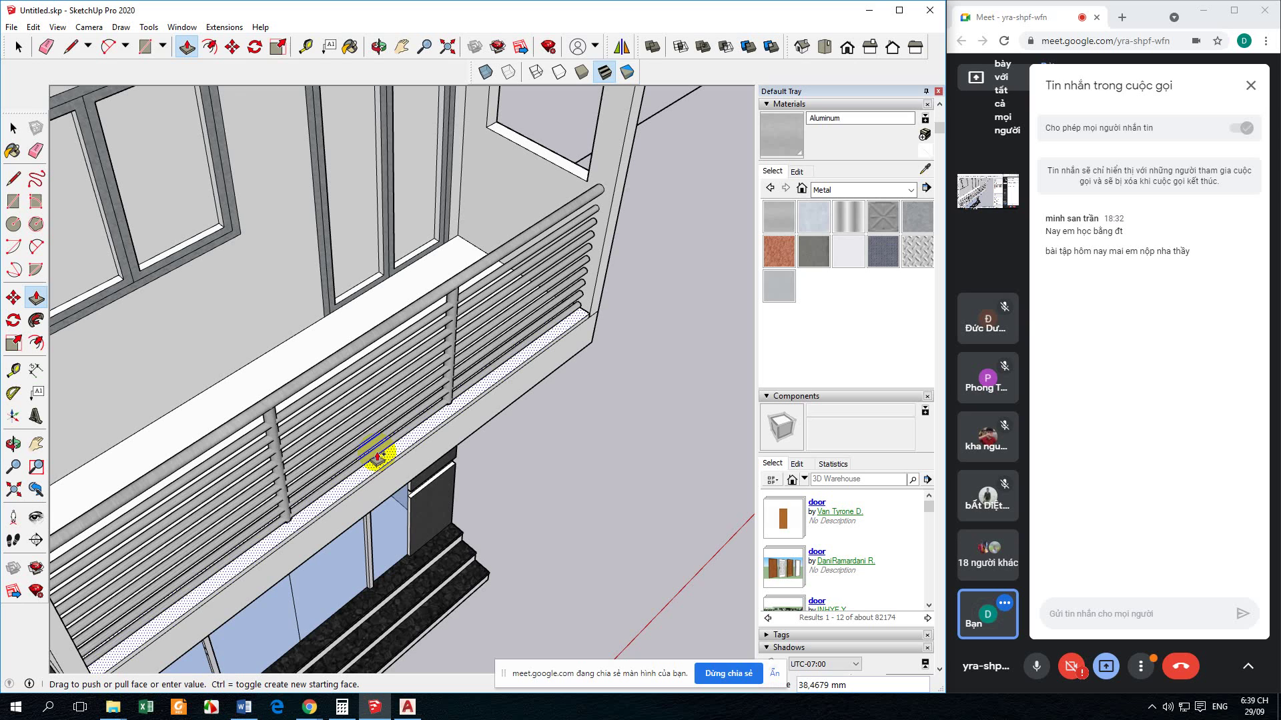
left_click(464, 512)
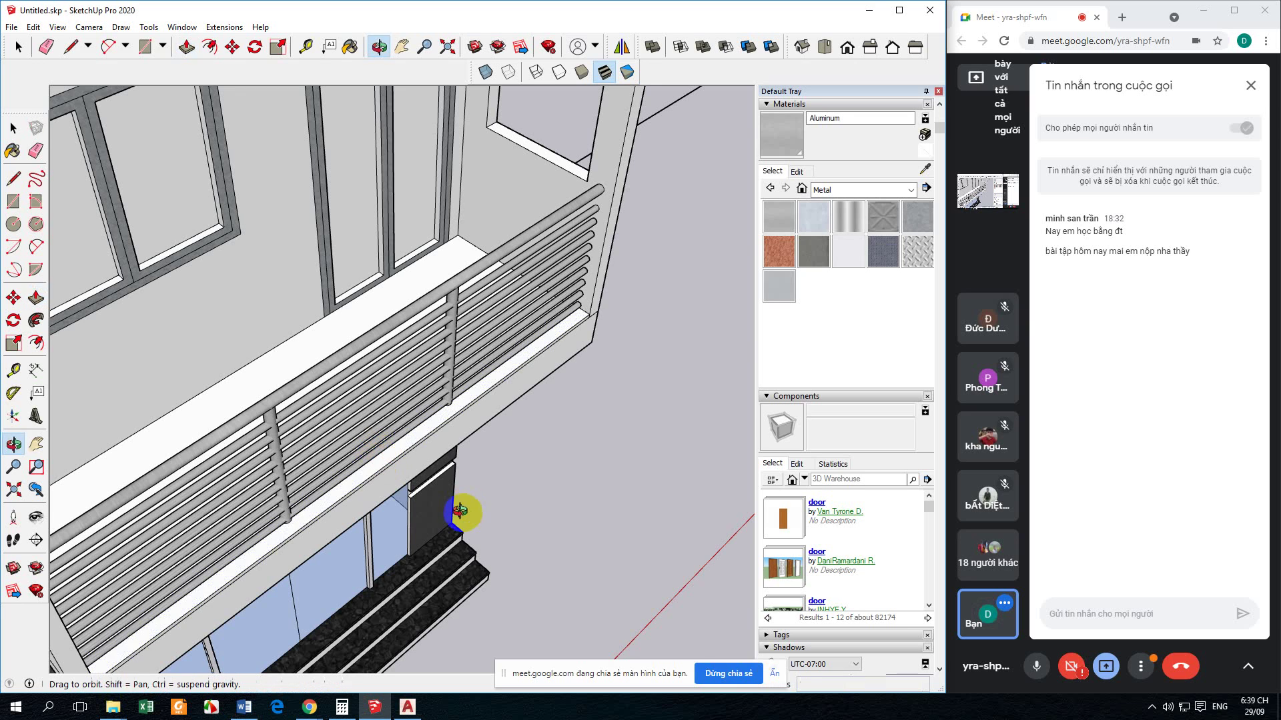
scroll(429, 449, "up", 6)
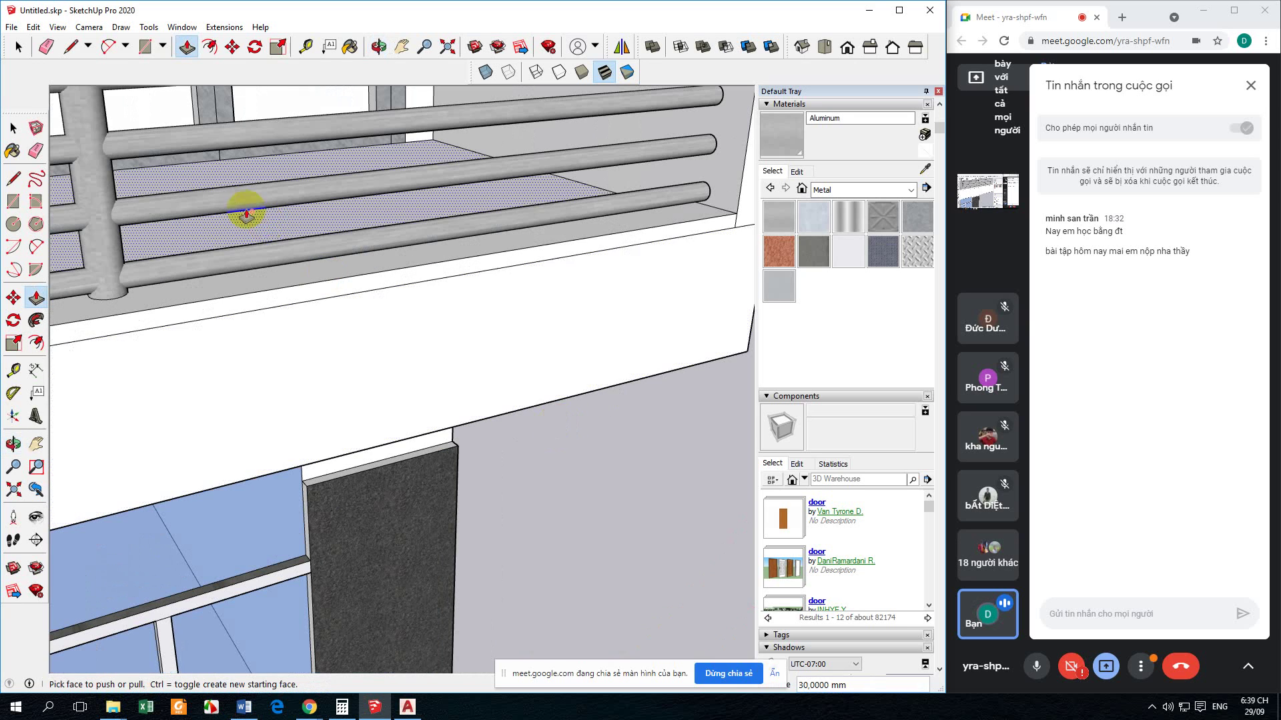
left_click(14, 127)
scroll(573, 463, "down", 6)
middle_click_drag(550, 452, 288, 373)
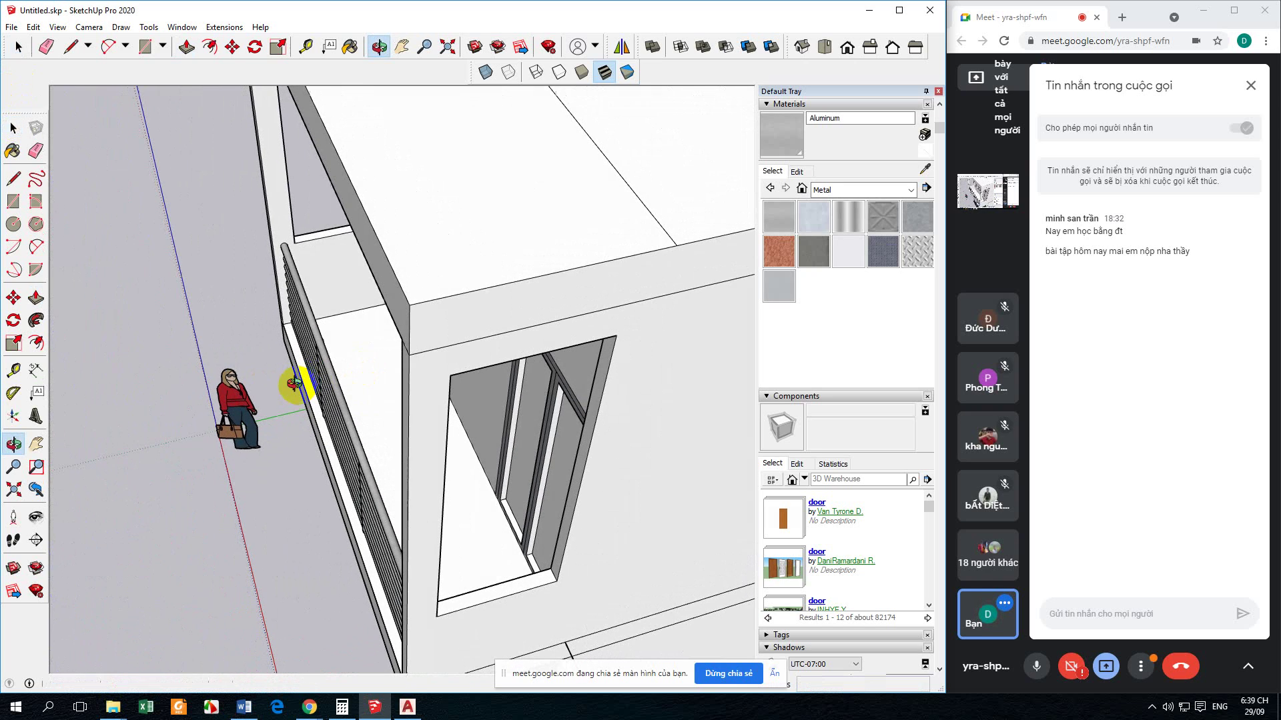
Step: Paint the balcony door's outer frame and both leaf frames with the Steel Brushed Stainless metal material
middle_click_drag(381, 329, 451, 289)
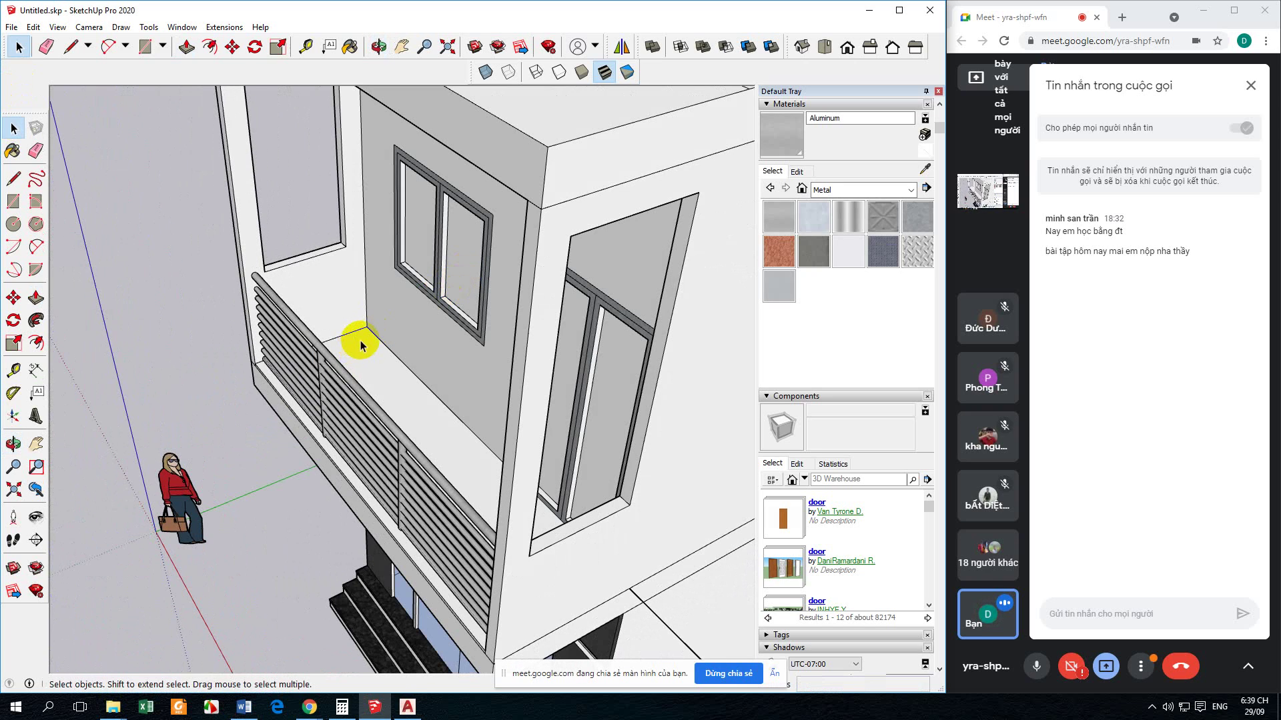
mouse_move(372, 369)
middle_mouse_down()
mouse_move(400, 463)
mouse_move(511, 467)
mouse_move(567, 515)
mouse_move(466, 457)
mouse_move(503, 491)
mouse_move(490, 445)
mouse_move(543, 391)
mouse_move(392, 380)
middle_mouse_up()
scroll(567, 515, "down", 2)
scroll(478, 382, "up", 3)
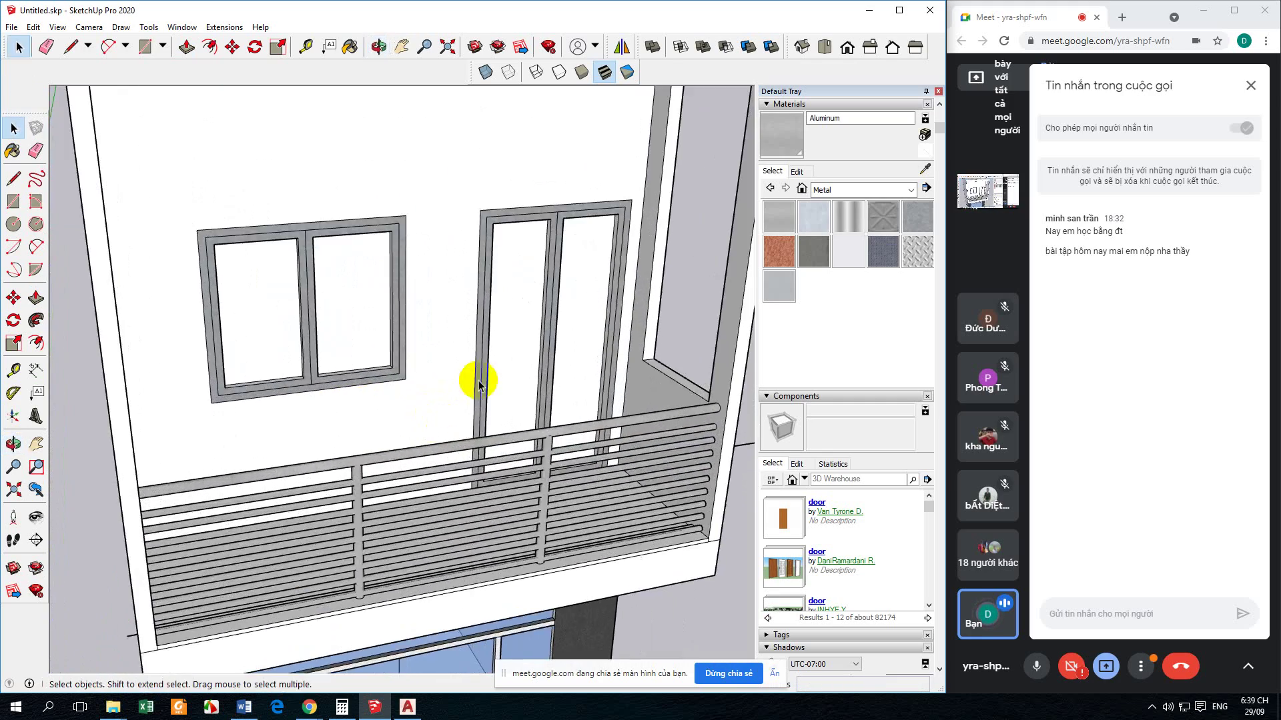
left_click(777, 292)
scroll(561, 312, "up", 2)
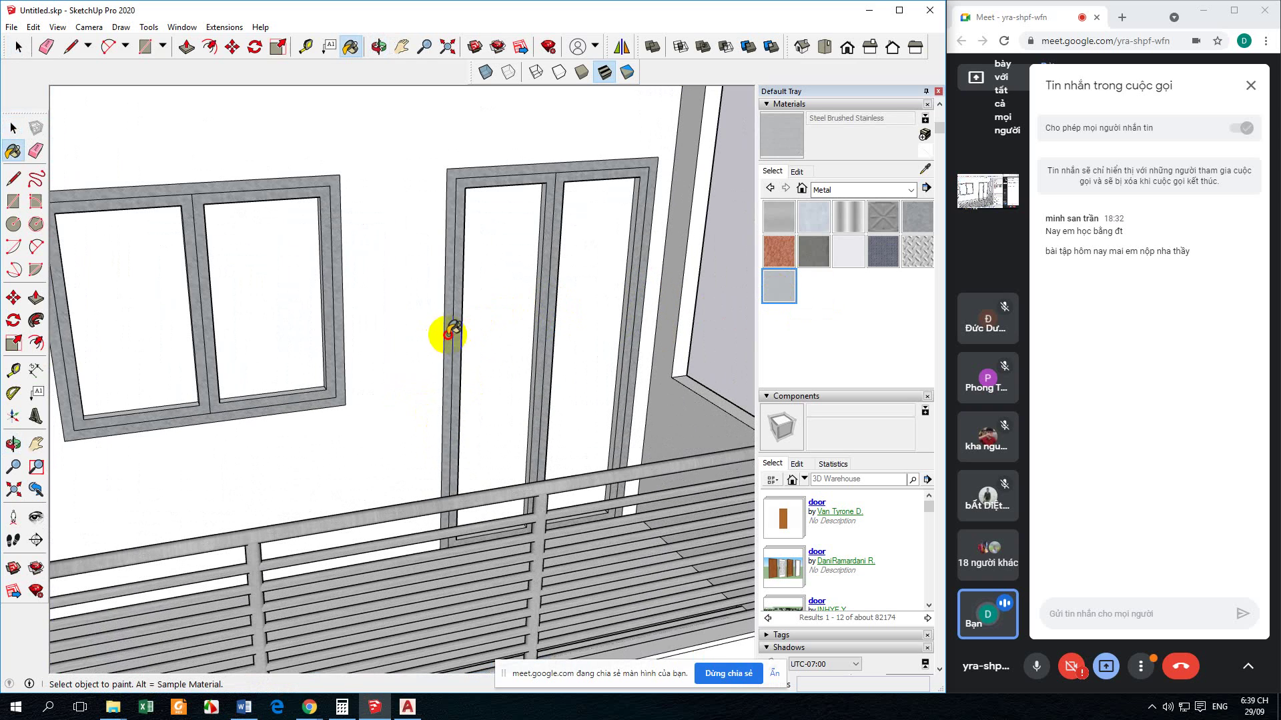
left_click(448, 332)
left_click(544, 342)
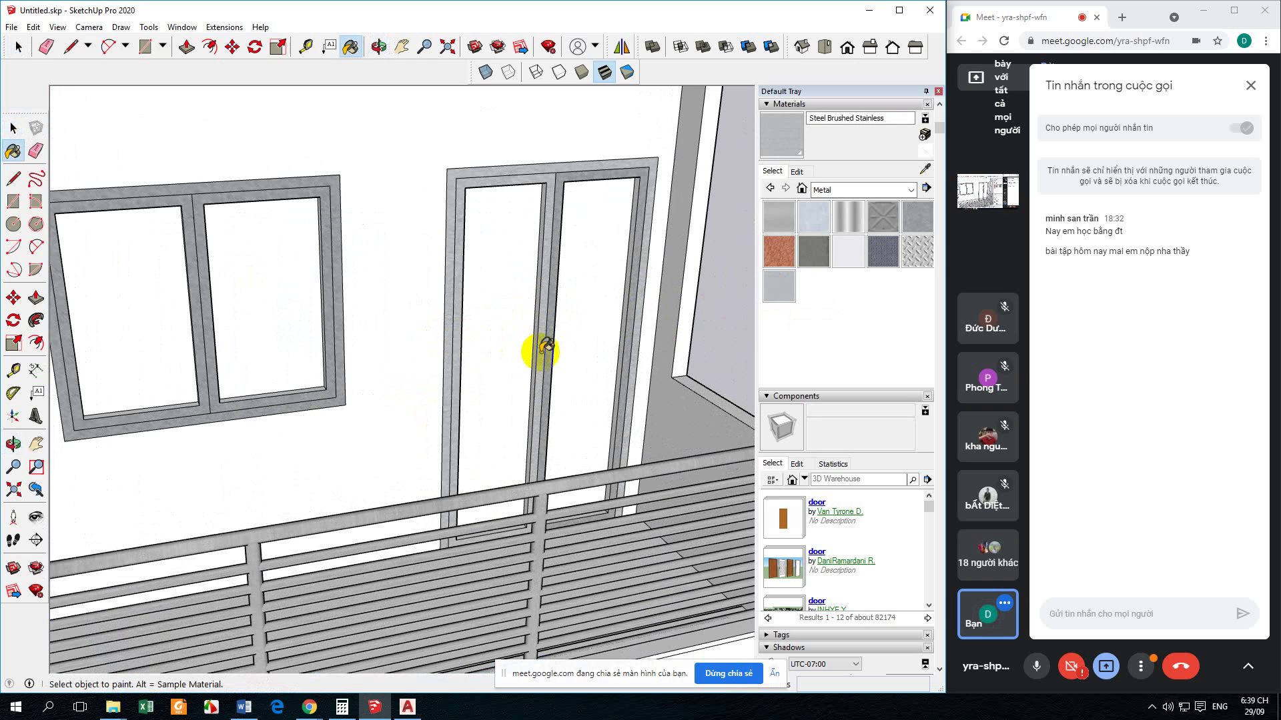
left_click(556, 343)
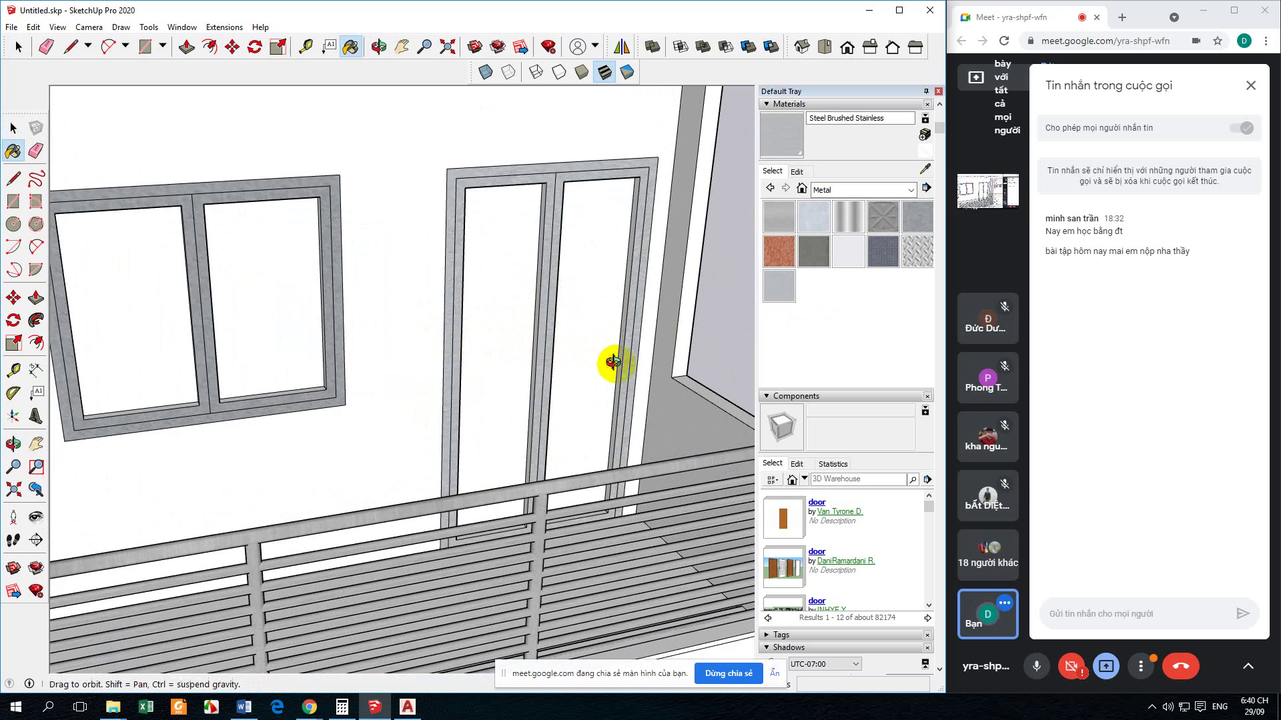
scroll(609, 362, "up", 2)
left_click(587, 352)
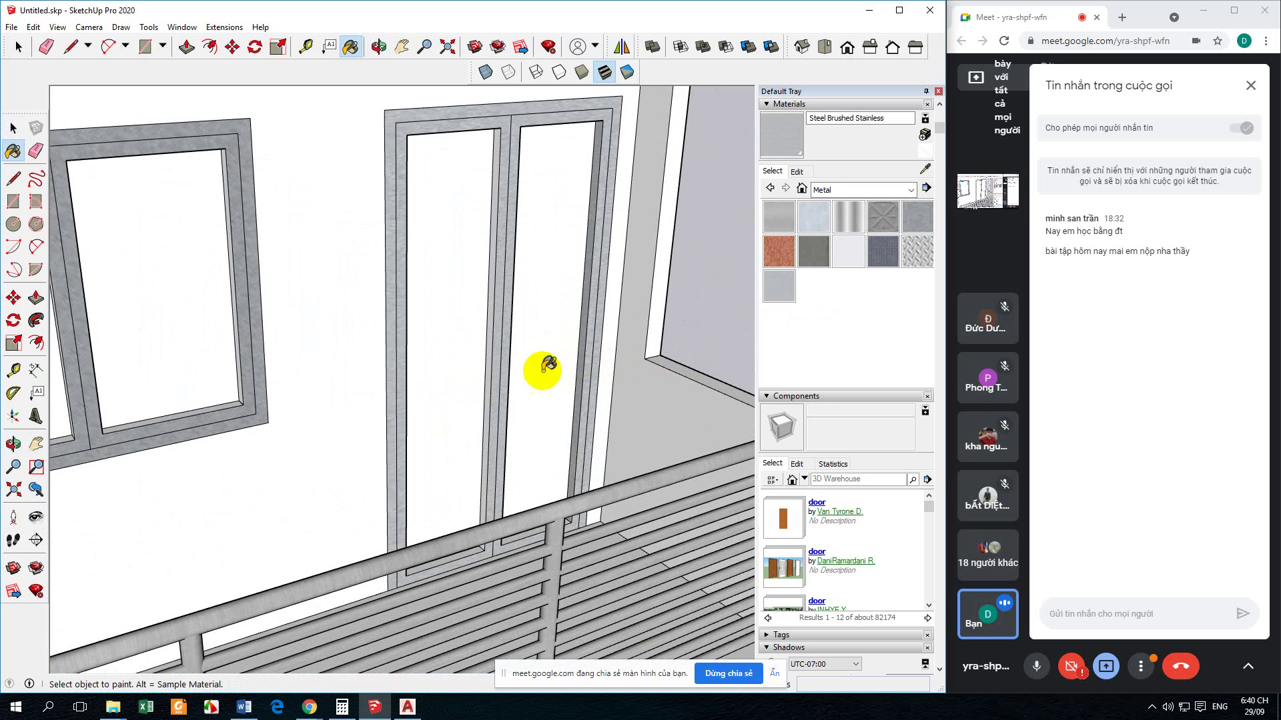
left_click(494, 377)
Step: Paint the balcony window's frame and sashes, plus the remaining door frame faces, with Steel Brushed Stainless
left_click(246, 408)
left_click(225, 404)
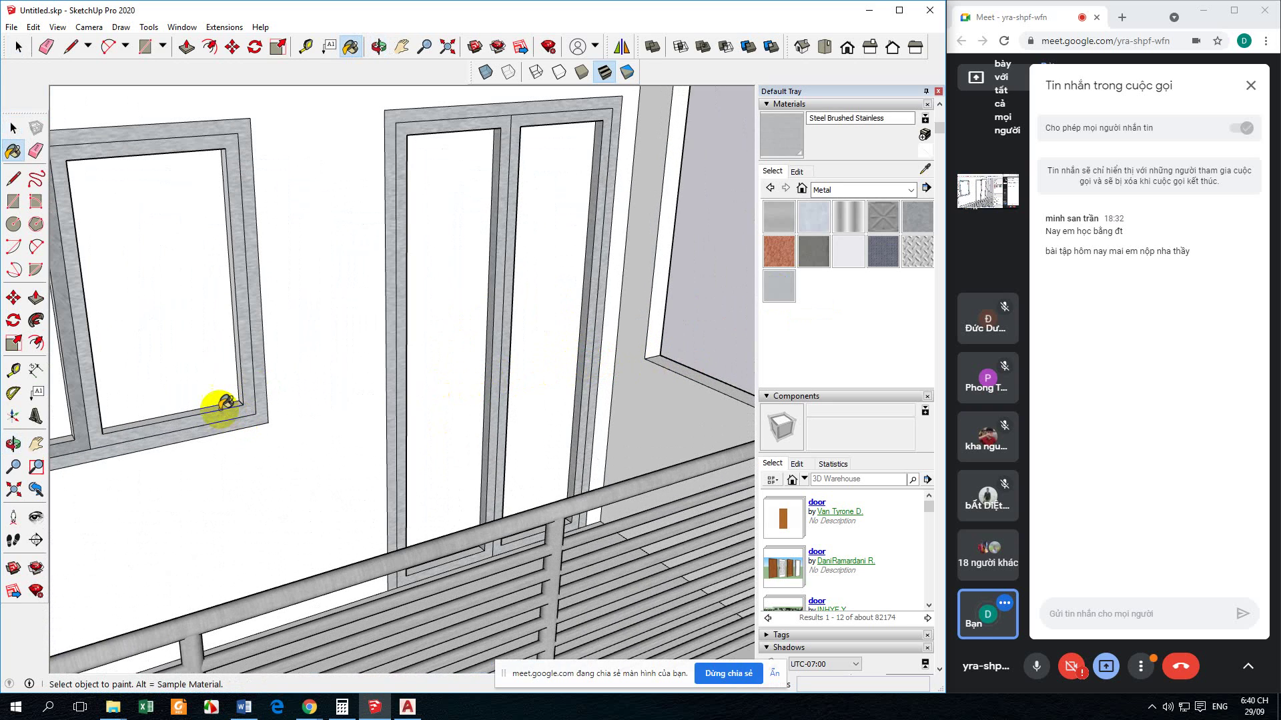
mouse_move(219, 408)
middle_mouse_down()
mouse_move(254, 380)
mouse_move(235, 409)
mouse_move(251, 300)
mouse_move(409, 237)
mouse_move(533, 234)
middle_mouse_up()
left_click(226, 420)
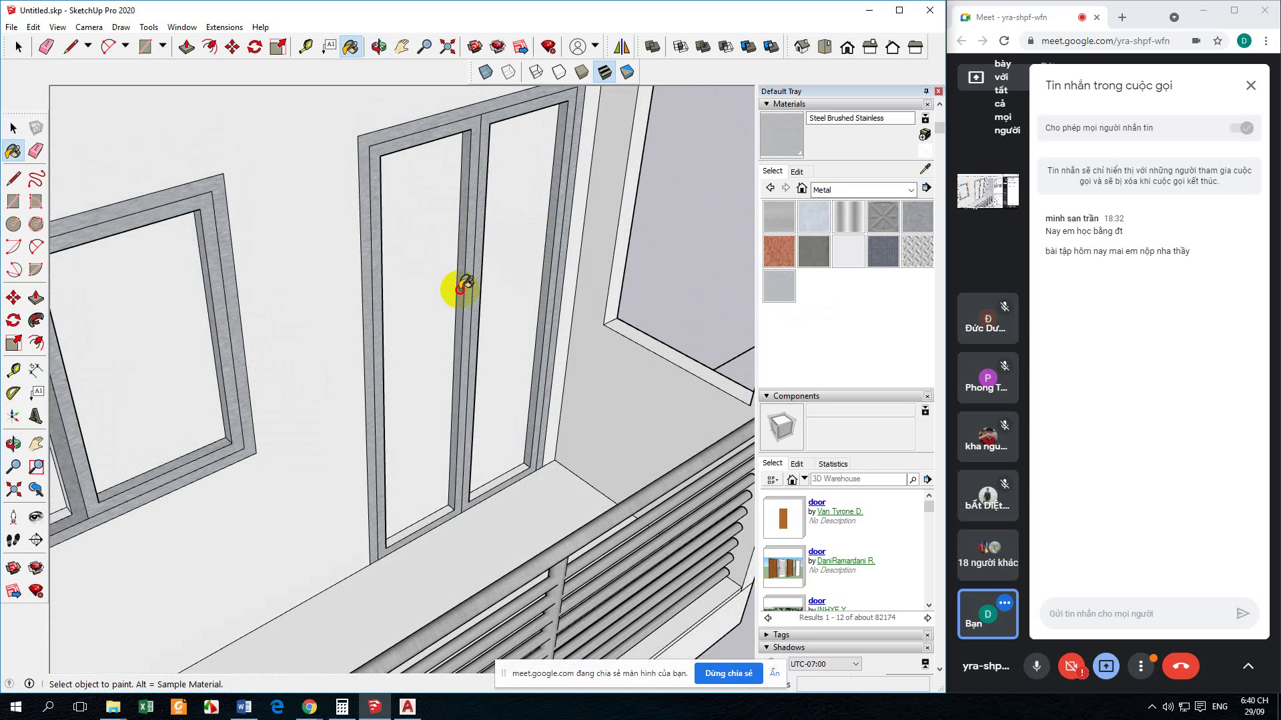
middle_click_drag(463, 286, 495, 371)
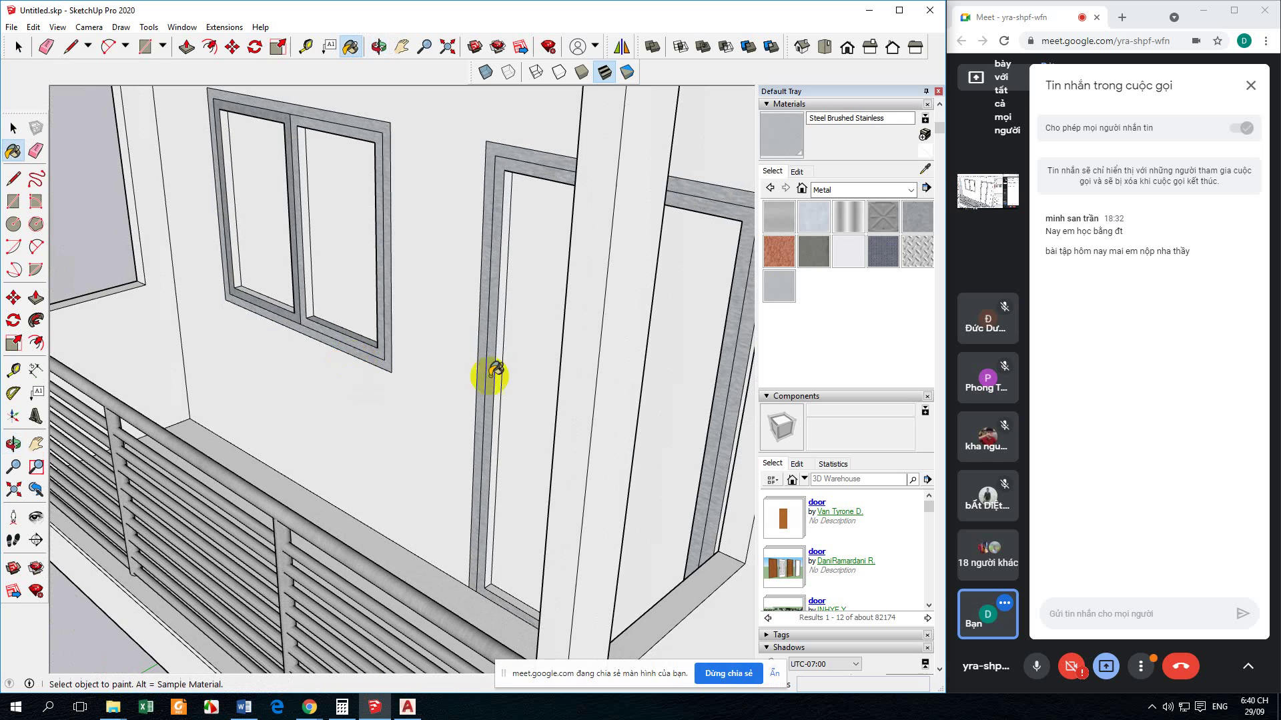
left_click(483, 374)
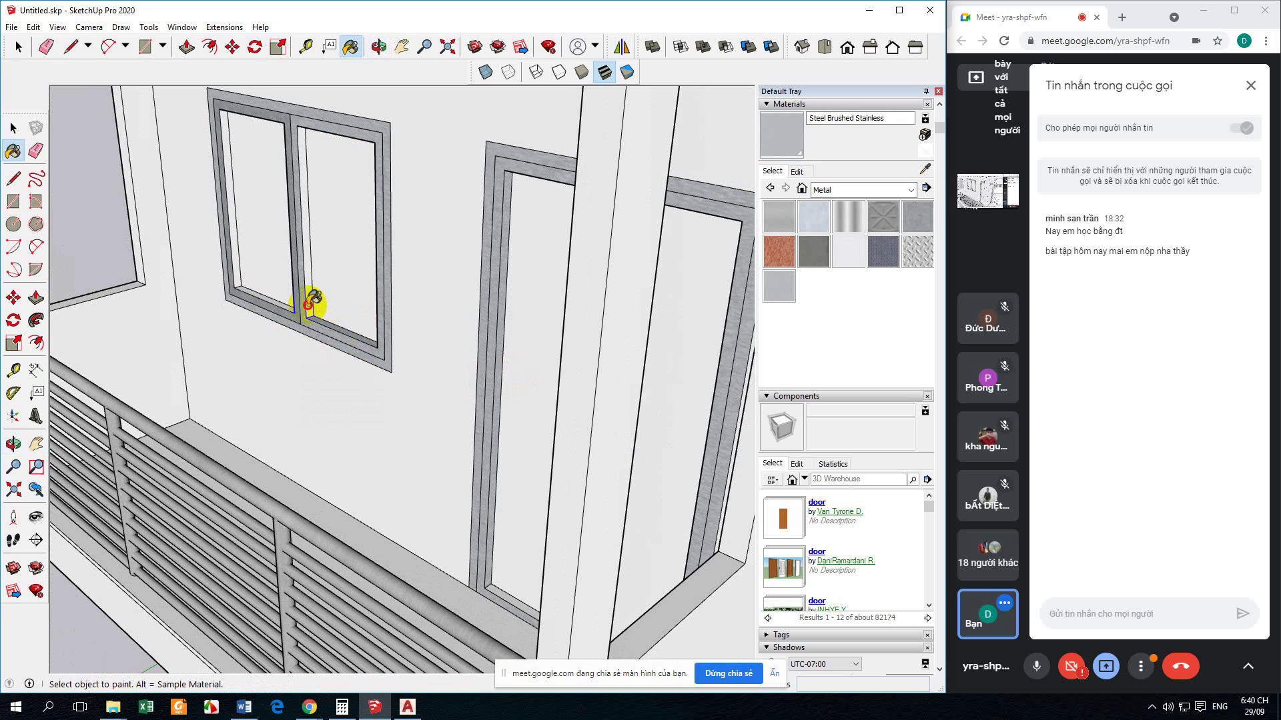
left_click(309, 304)
mouse_move(273, 293)
middle_mouse_down()
mouse_move(249, 249)
mouse_move(289, 151)
mouse_move(291, 231)
mouse_move(618, 397)
mouse_move(567, 400)
middle_mouse_up()
left_click(217, 262)
key("space")
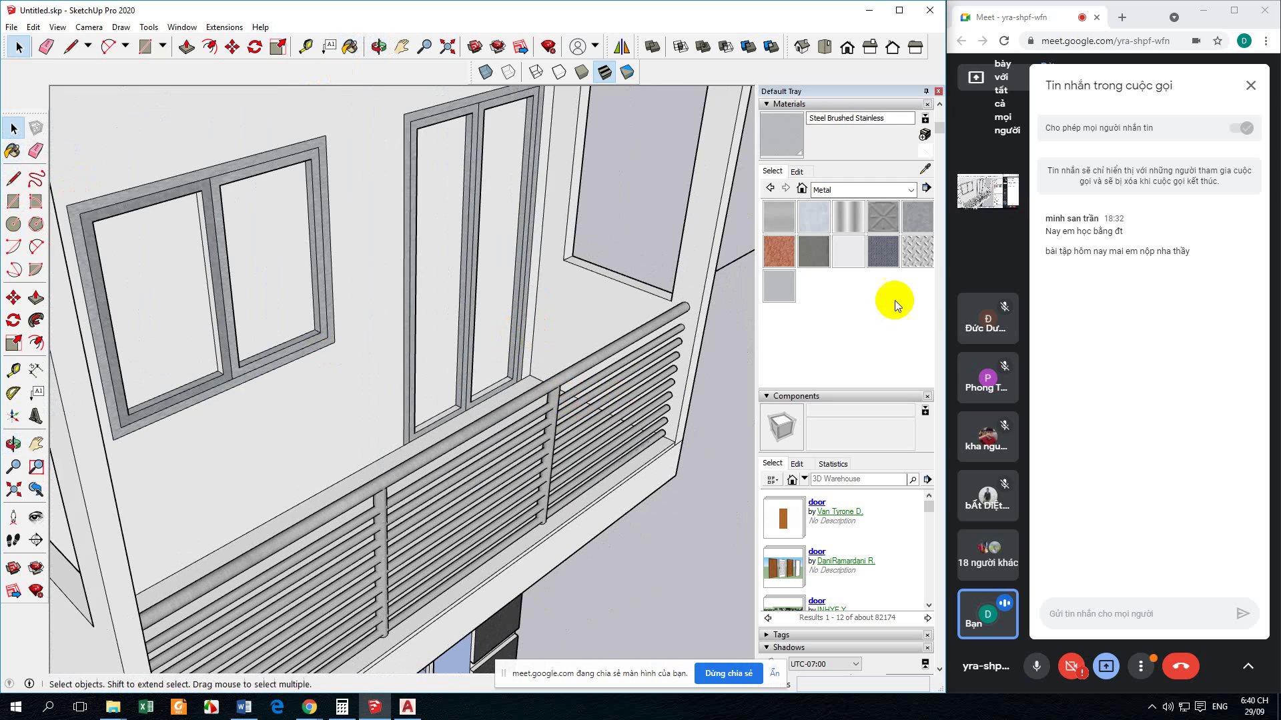
Step: Paint the panes of the balcony door and window with Translucent Glass Blue from the Glass and Mirrors collection
left_click(853, 189)
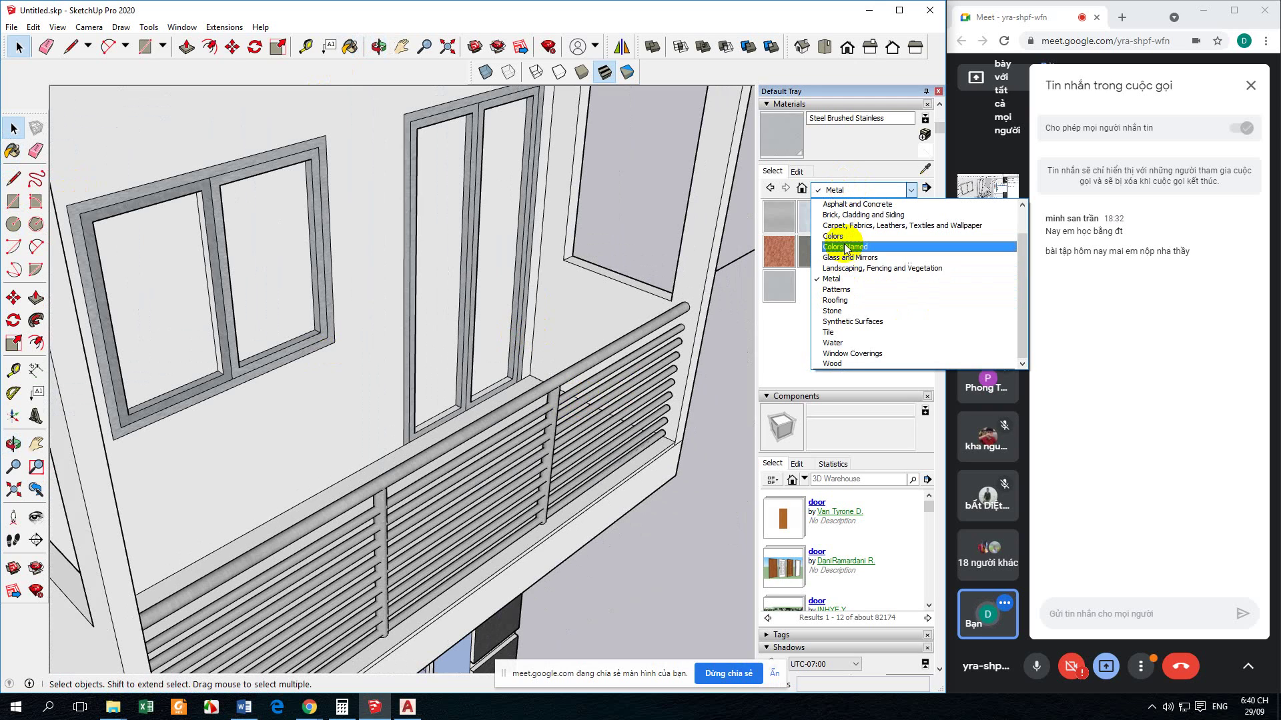
left_click(844, 258)
left_click(882, 217)
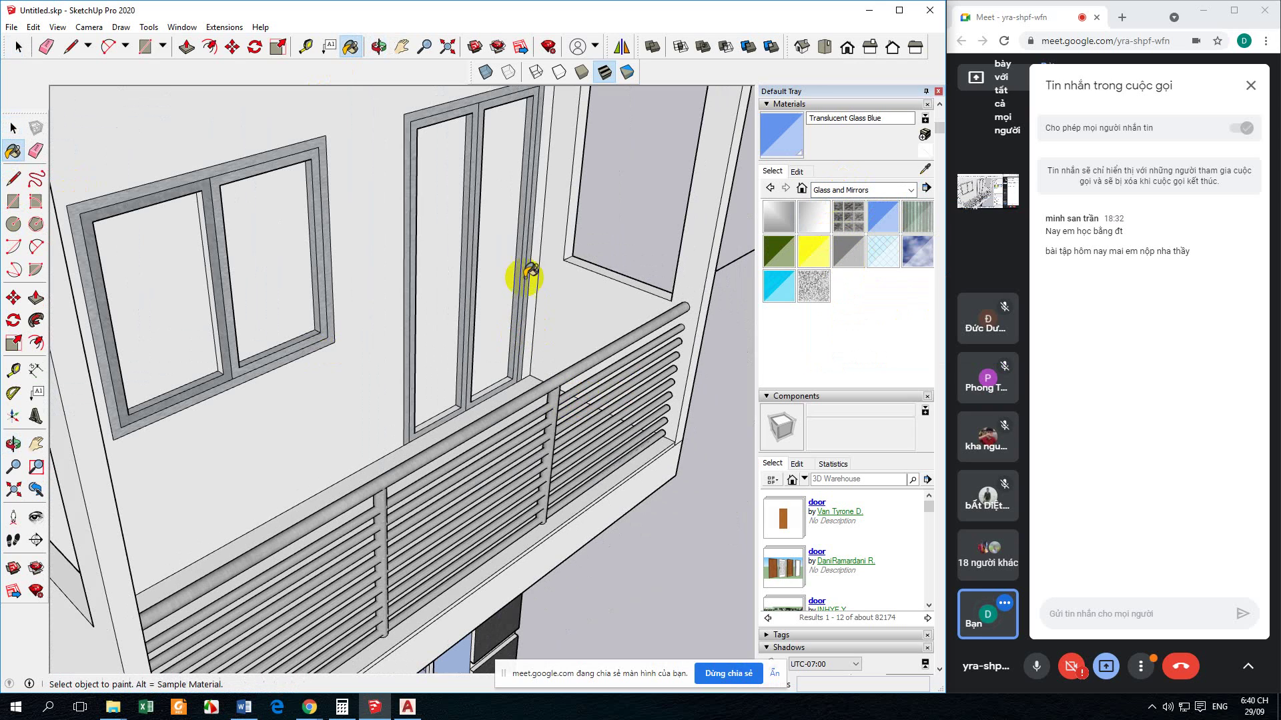
left_click(503, 280)
left_click(440, 287)
left_click(270, 294)
left_click(162, 297)
mouse_move(291, 386)
middle_mouse_down()
mouse_move(277, 386)
mouse_move(278, 429)
mouse_move(403, 371)
mouse_move(429, 468)
middle_mouse_up()
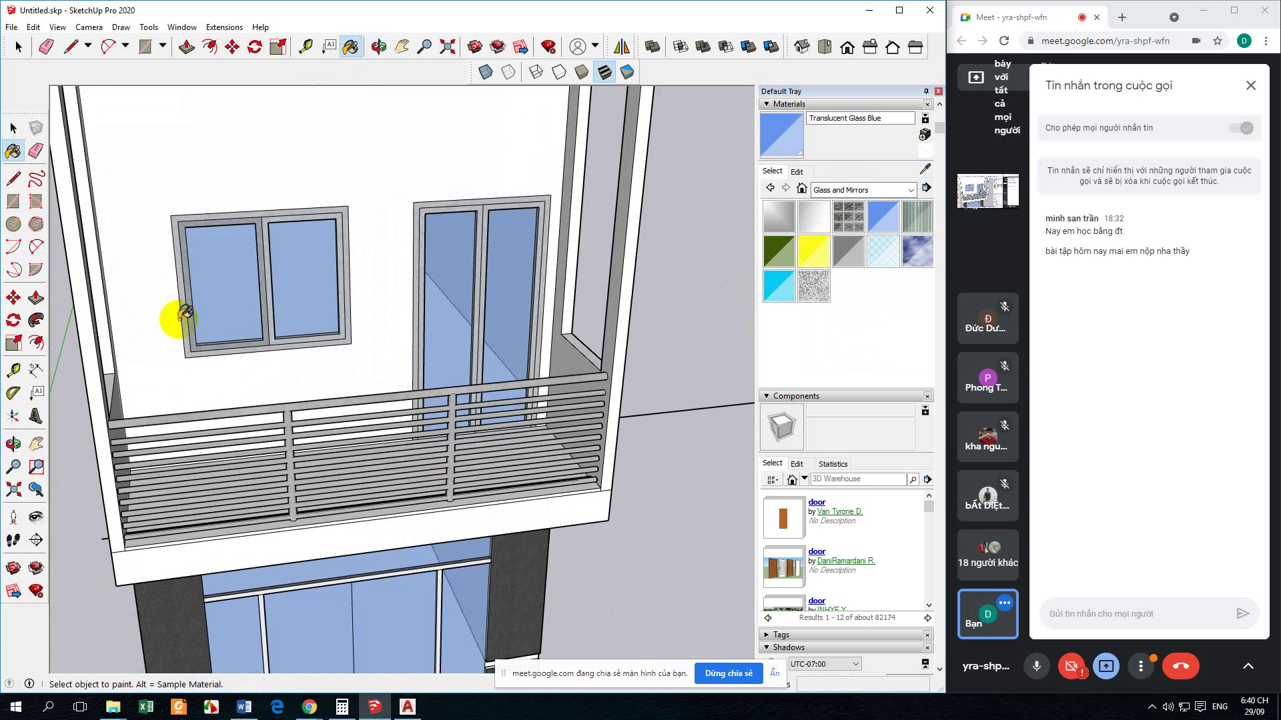
left_click(14, 128)
Step: Draw a square column footprint with 300 mm sides at the roof's front corner above the balcony door
mouse_move(233, 293)
middle_mouse_down()
mouse_move(243, 321)
mouse_move(215, 339)
middle_mouse_up()
middle_click_drag(311, 339, 387, 213)
middle_click_drag(377, 237, 370, 322)
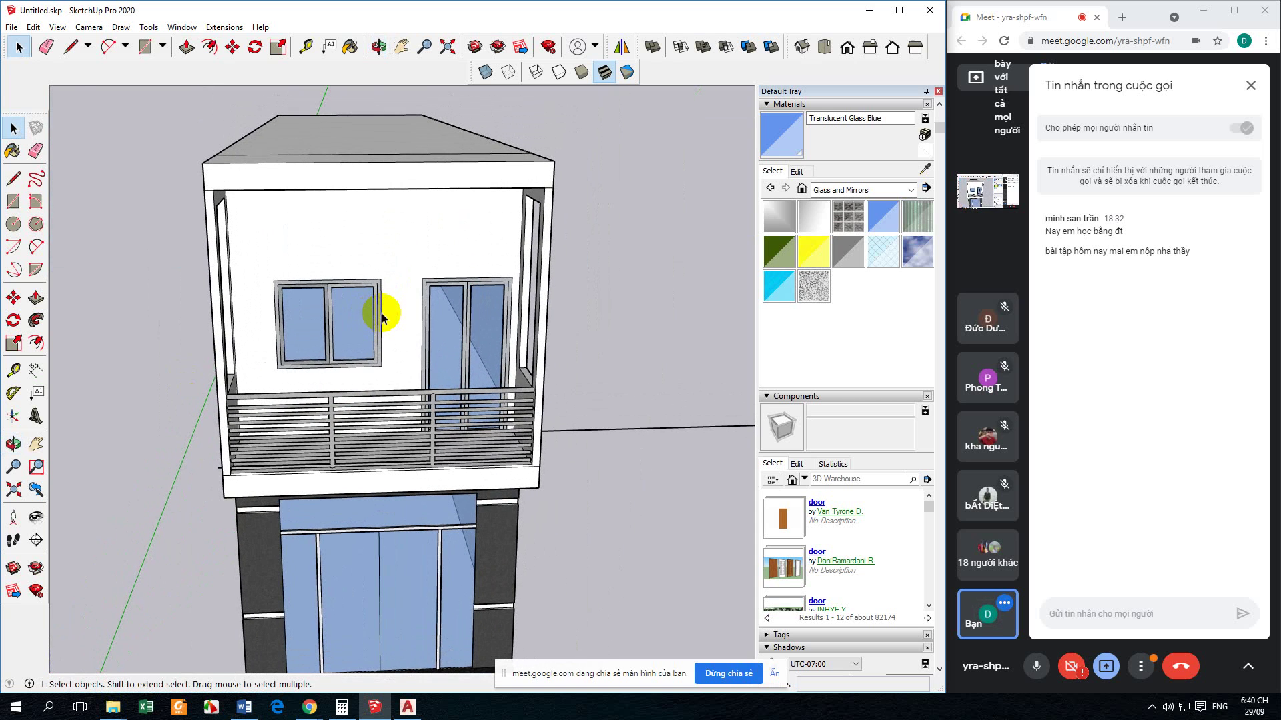
middle_click_drag(386, 311, 423, 367)
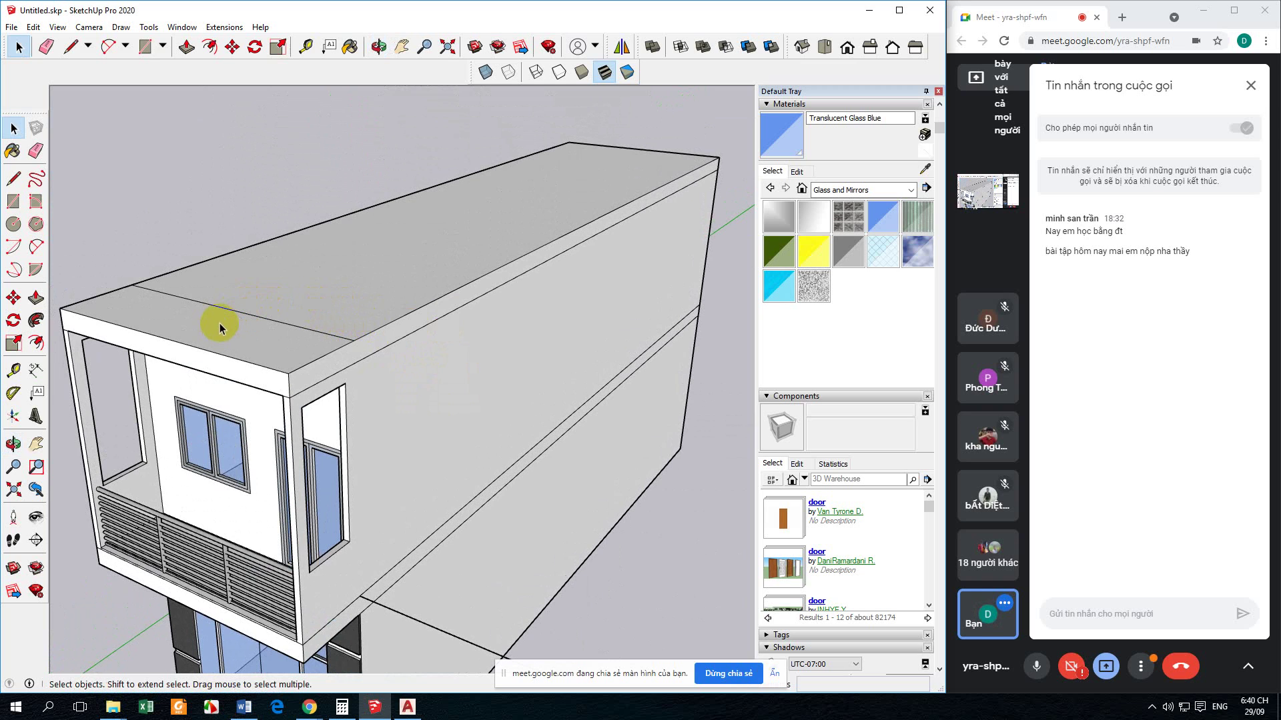
left_click(14, 202)
scroll(251, 340, "up", 3)
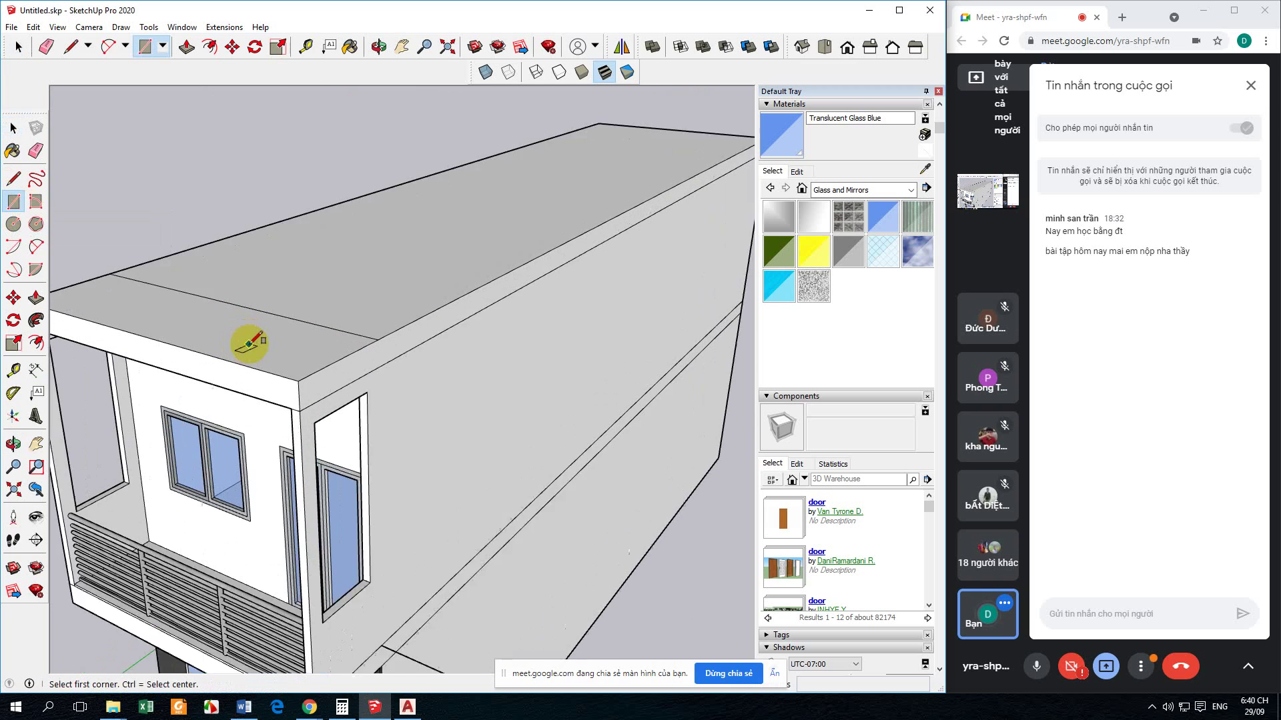
left_click(305, 385)
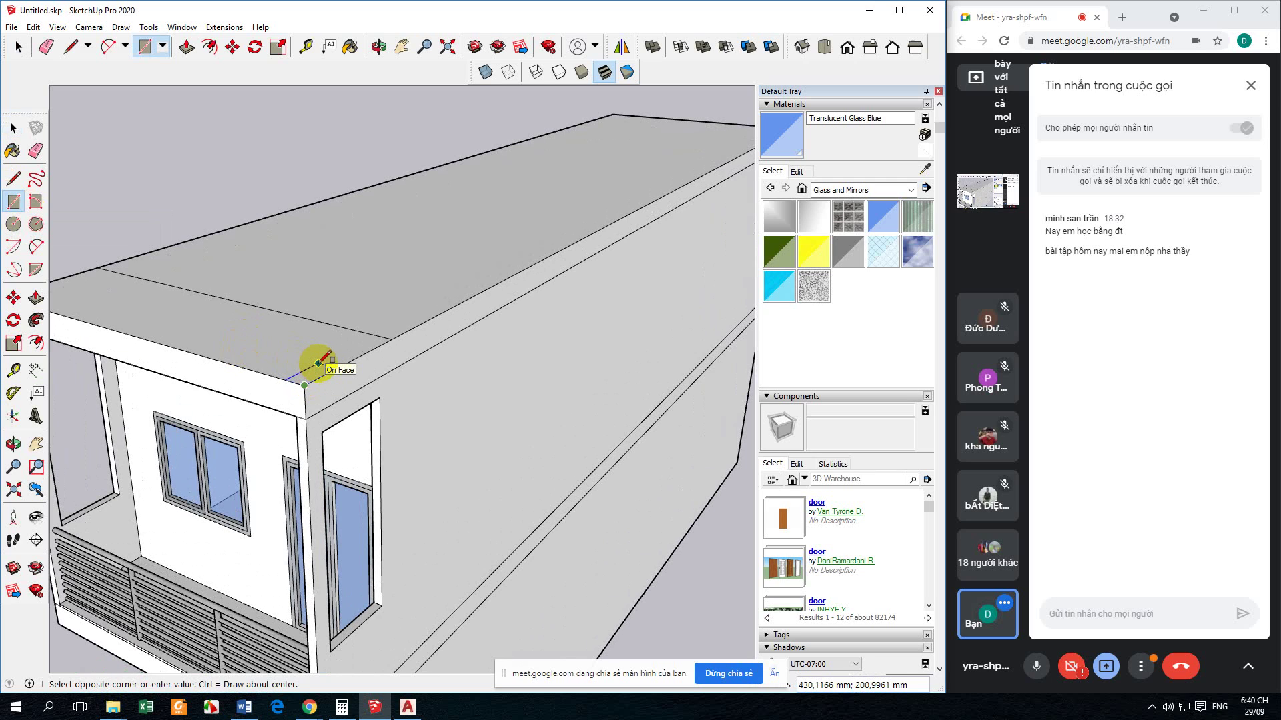
left_click(13, 178)
left_click(305, 385)
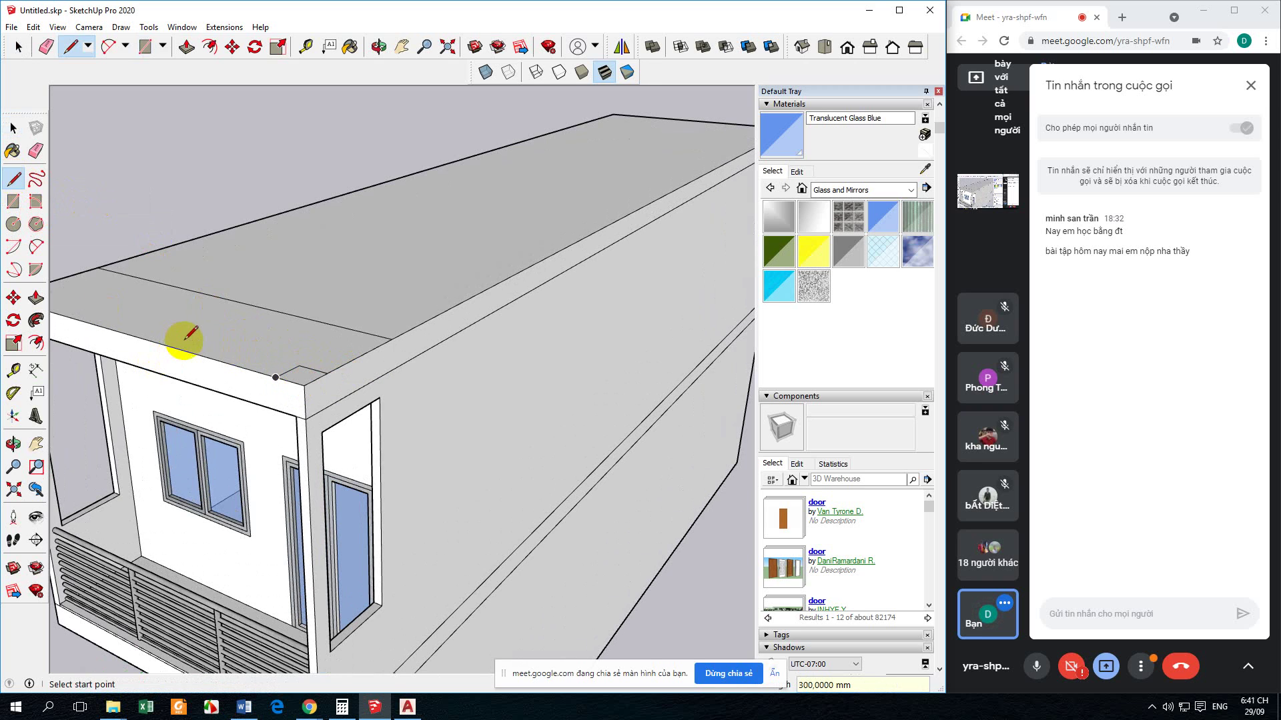
middle_click_drag(180, 337, 220, 335)
left_click(144, 326)
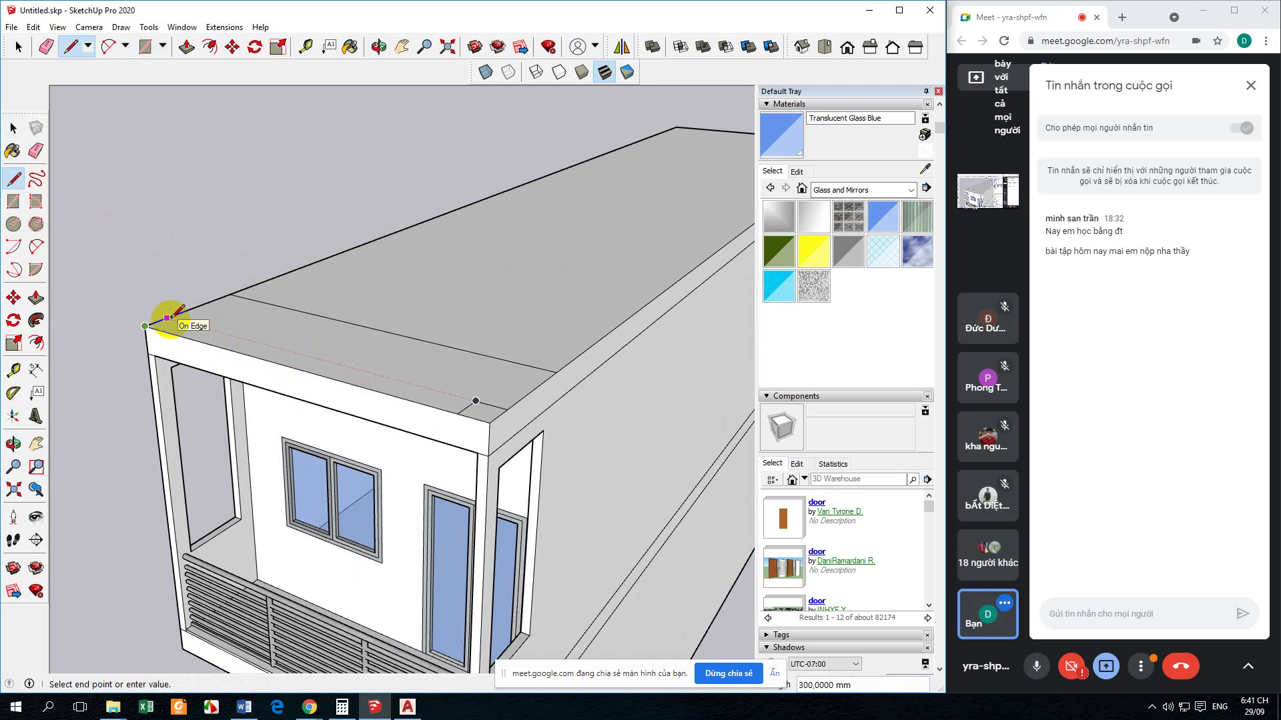
Step: Try to Push/Pull the square footprint at the roof corner up 1400 mm
left_click(36, 297)
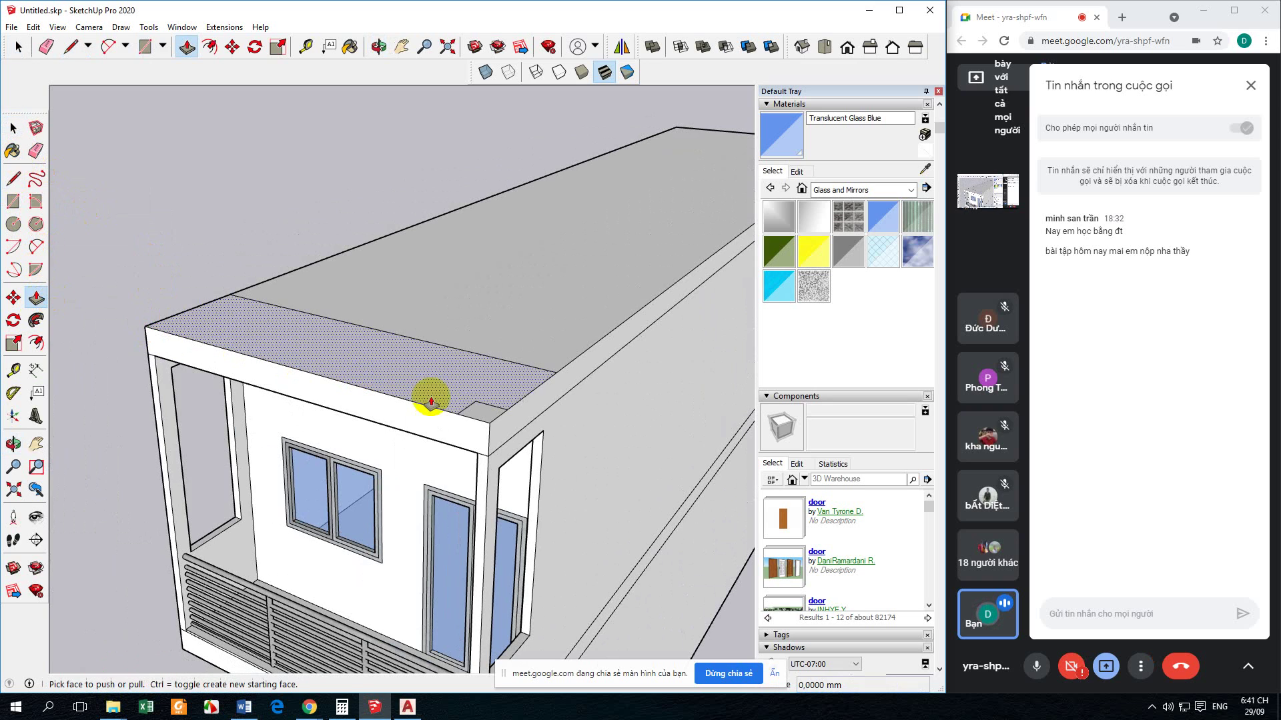
left_click(470, 408)
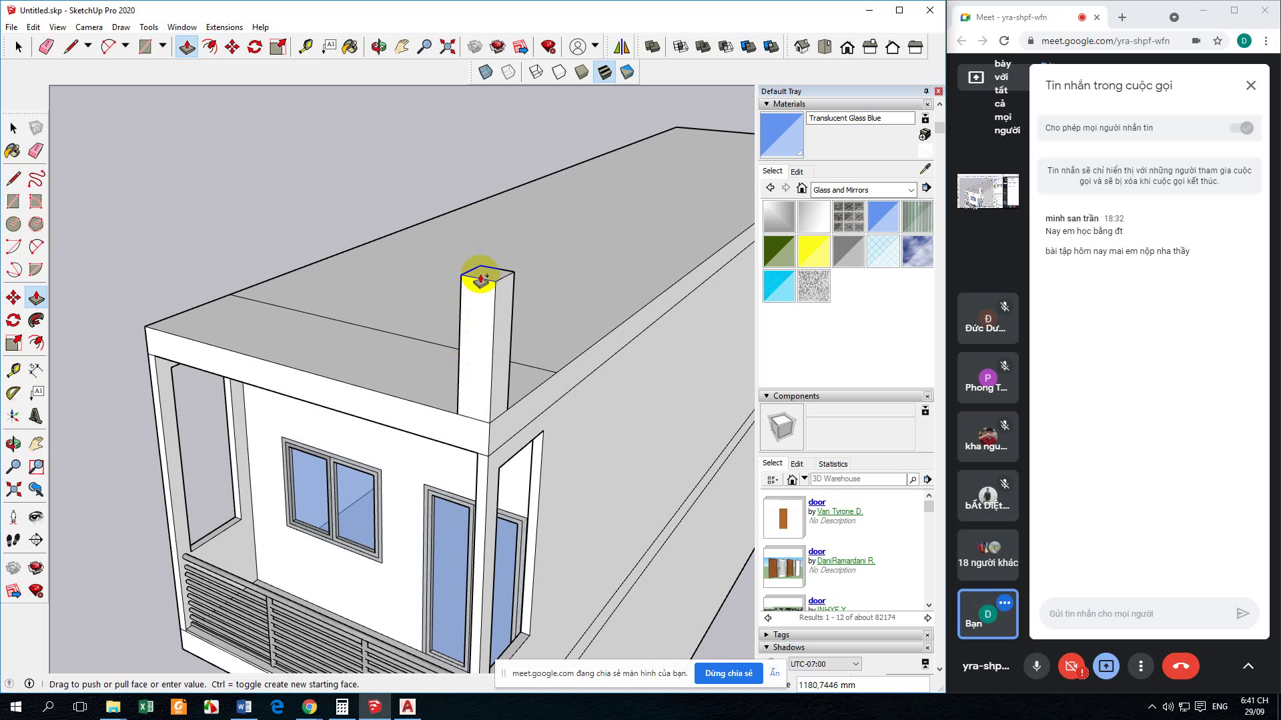
key("Return")
middle_click_drag(480, 276, 436, 347)
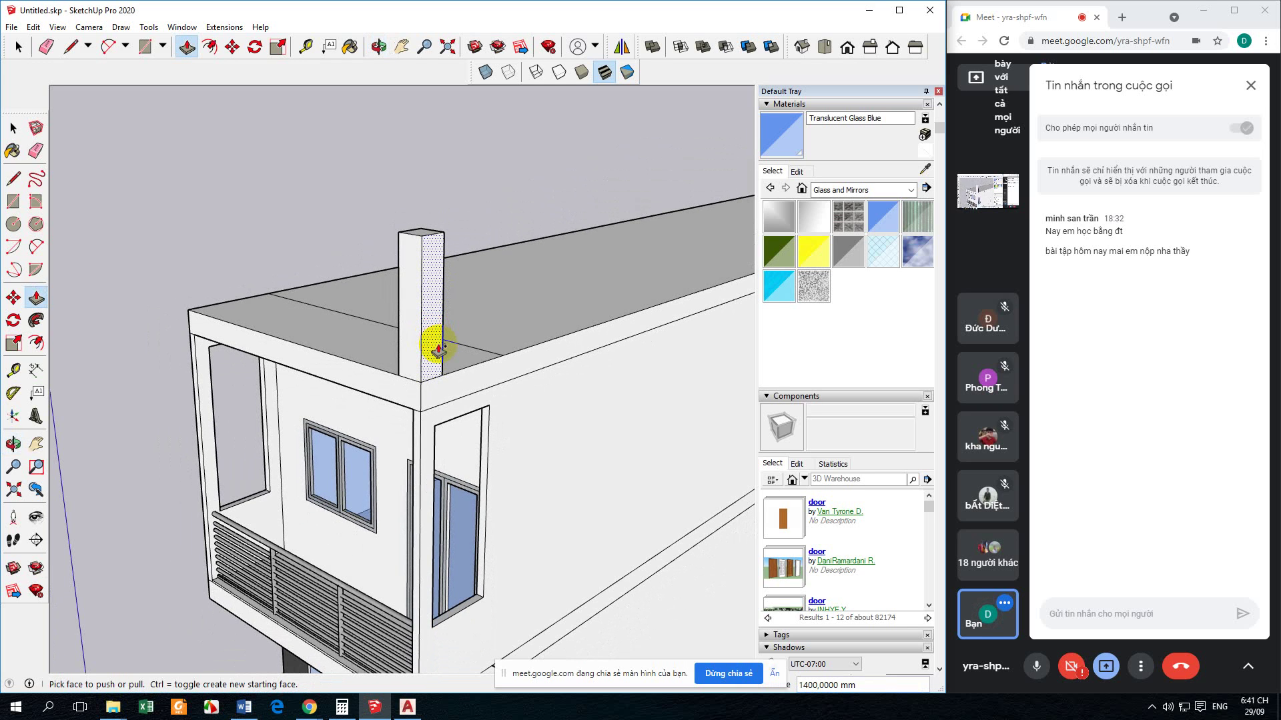
key("ctrl+z")
Step: Push/Pull the square footprint at the roof corner up 1200 mm into a column
left_click(421, 371)
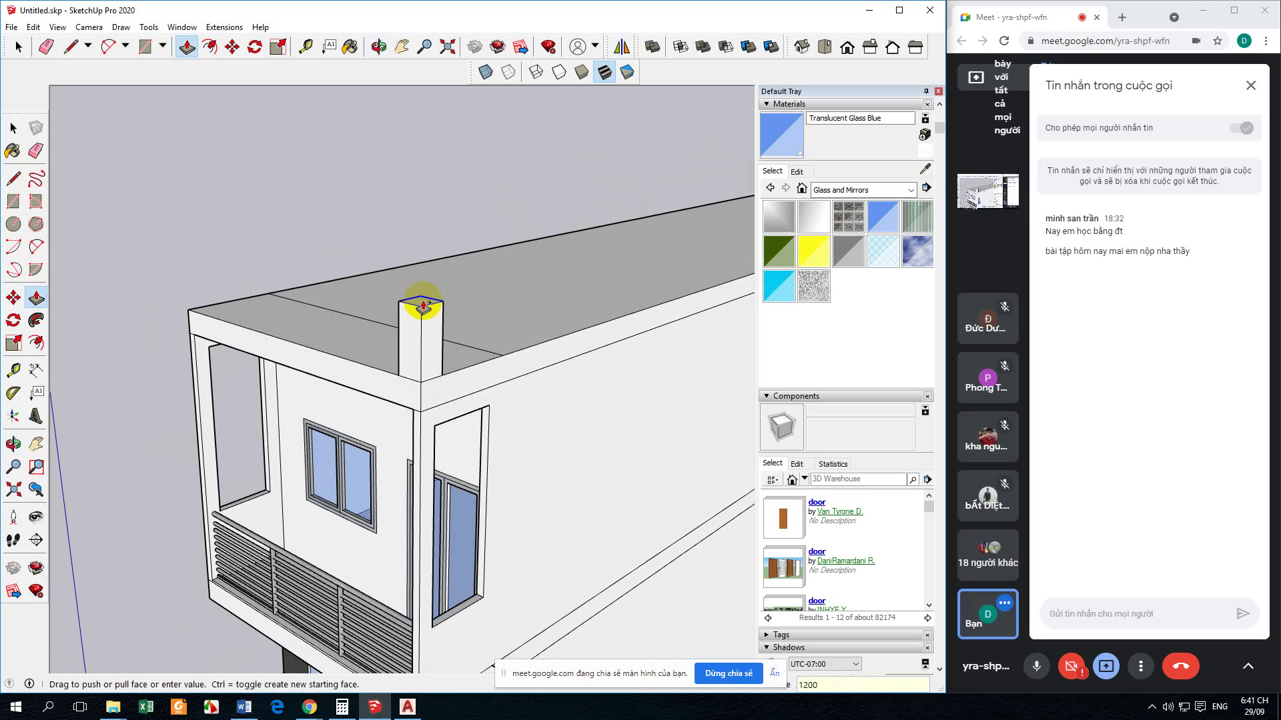
type("1200")
key("Return")
left_click(13, 128)
Step: Select all the faces of the roof column and copy it to the opposite front corner of the roof
middle_click_drag(173, 226, 416, 400)
left_click(202, 261)
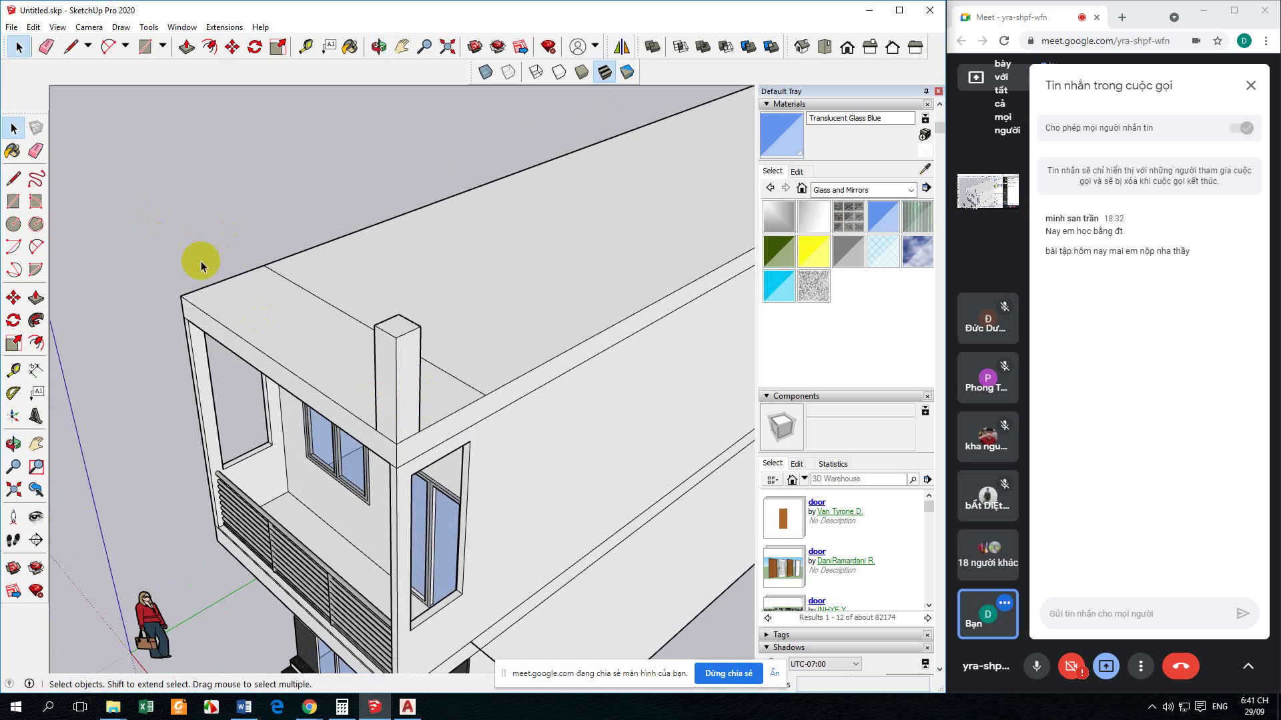
left_click(387, 375)
left_click(411, 381, "ctrl")
left_click(396, 327, "ctrl")
middle_click_drag(397, 332, 437, 380)
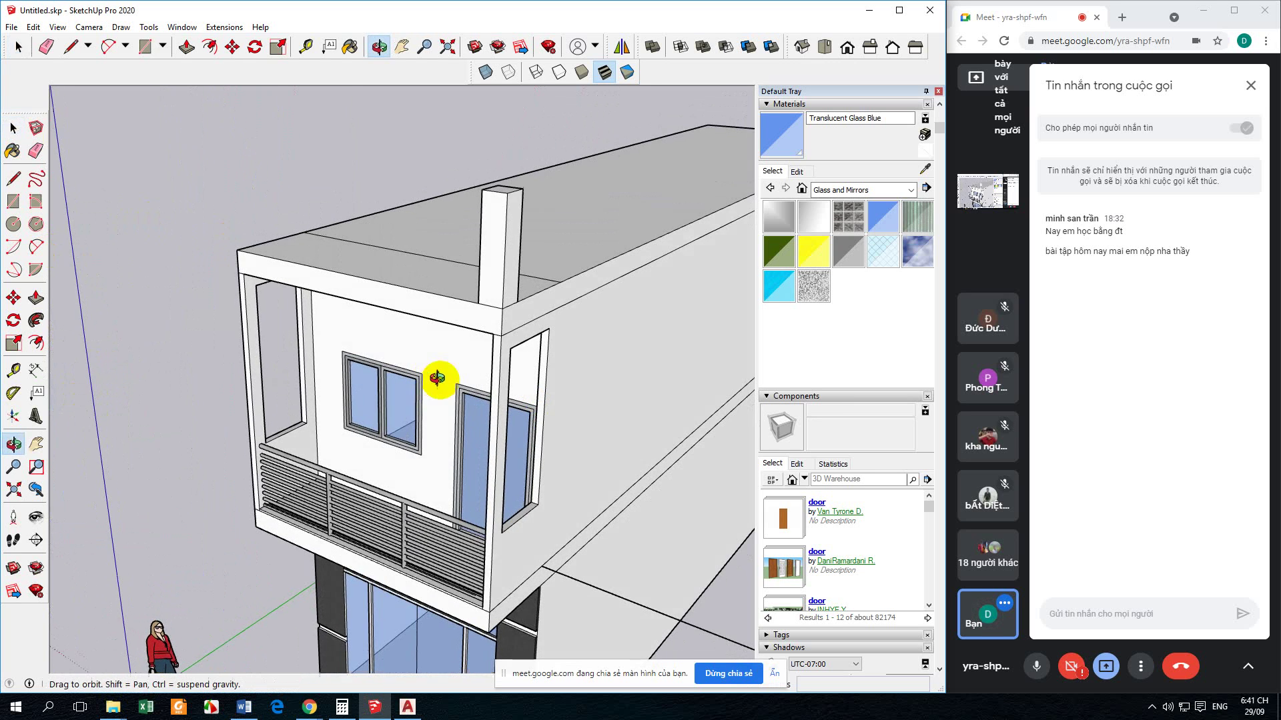
middle_click_drag(78, 226, 380, 286)
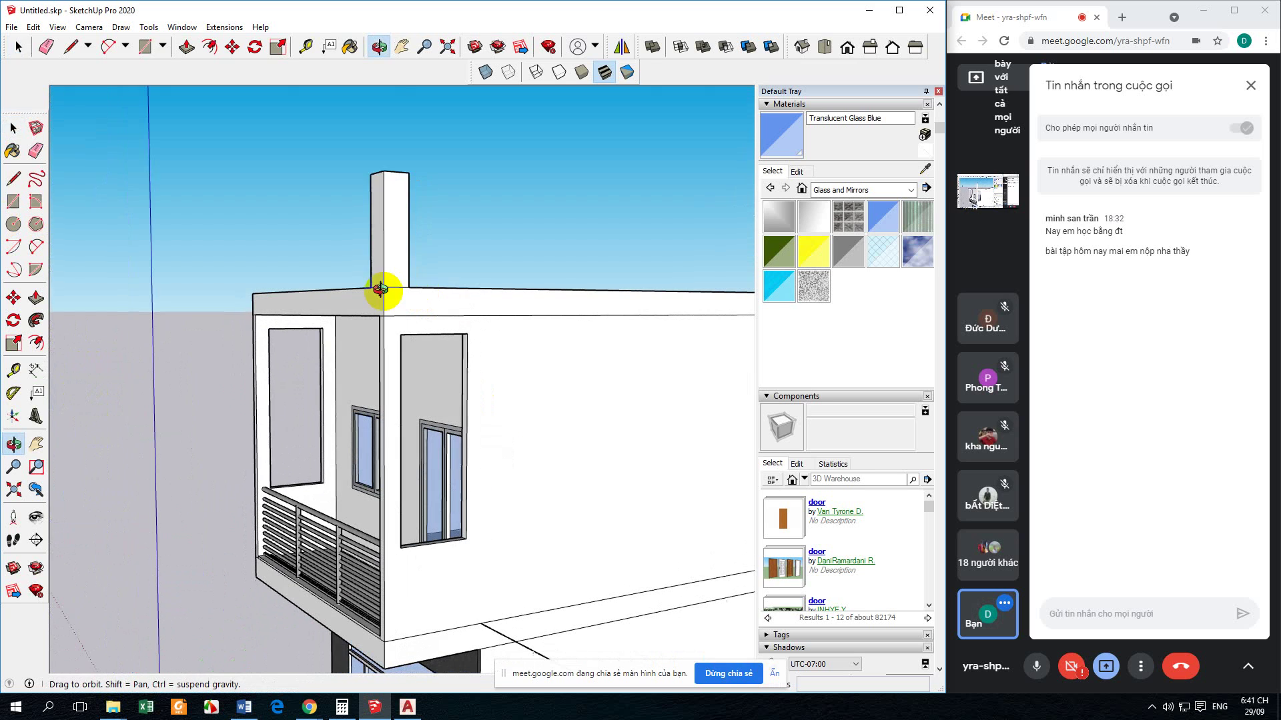
middle_click_drag(304, 260, 460, 447)
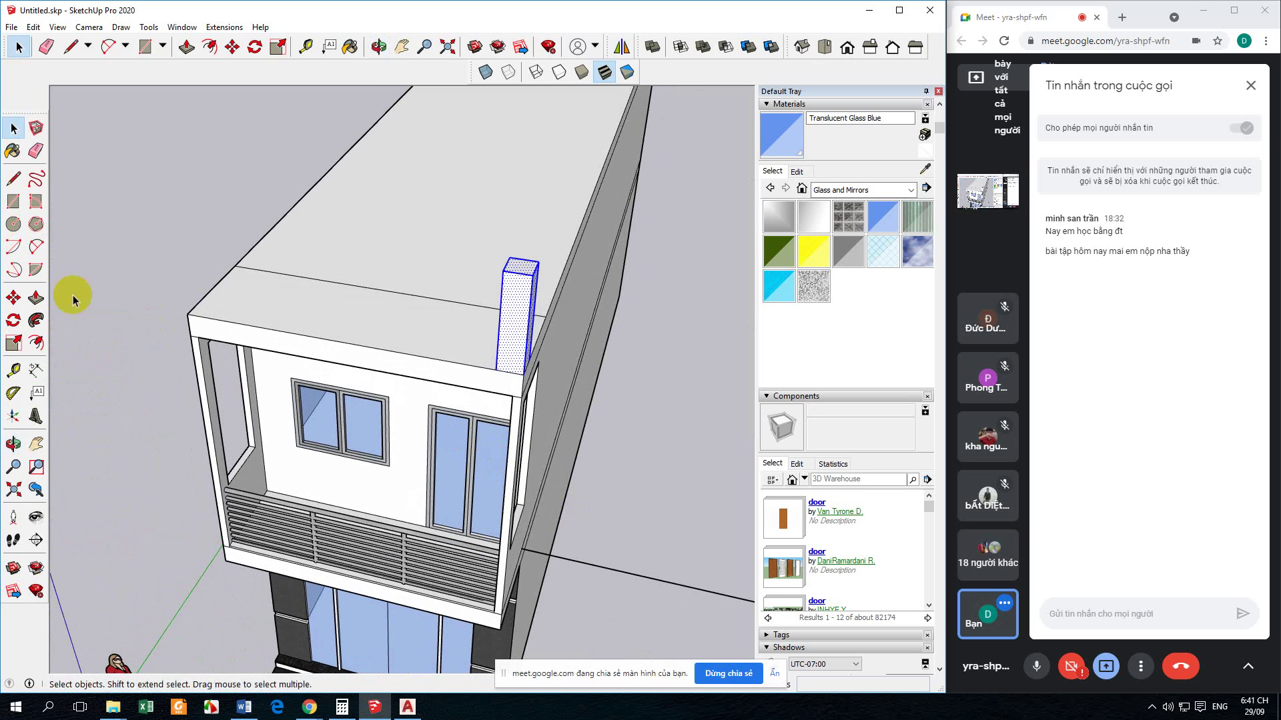
left_click(13, 298)
left_click(496, 369)
key("ctrl")
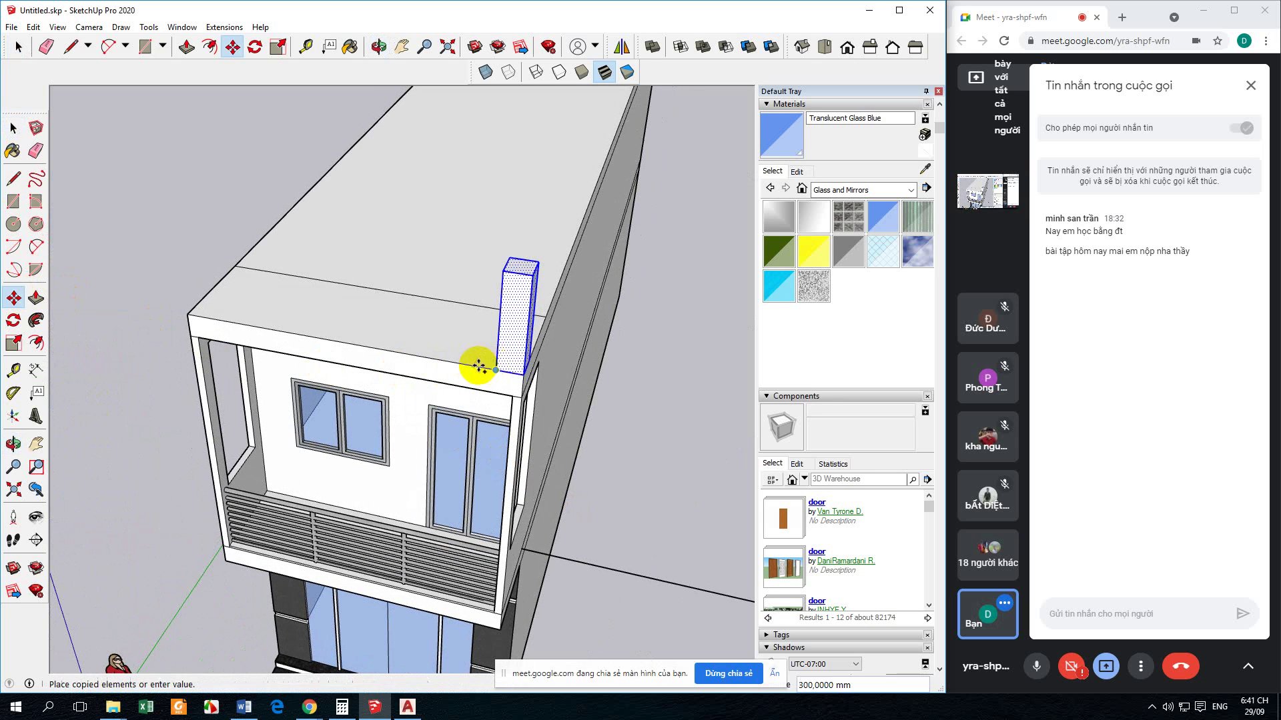
left_click(192, 311)
left_click(14, 128)
Step: Copy both front roof columns 15940 mm along the roof to its two rear corners
left_click(92, 252)
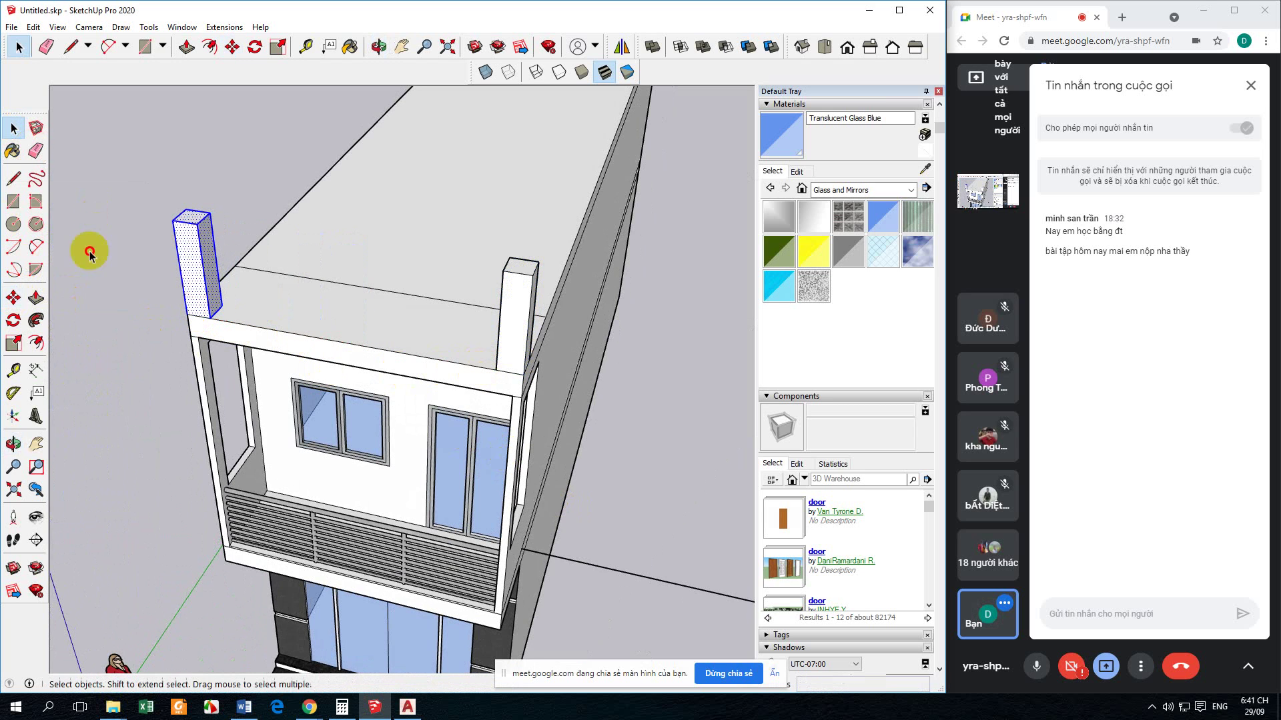
middle_click_drag(92, 252, 259, 314)
left_click_drag(274, 329, 184, 278)
middle_click_drag(206, 332, 382, 459)
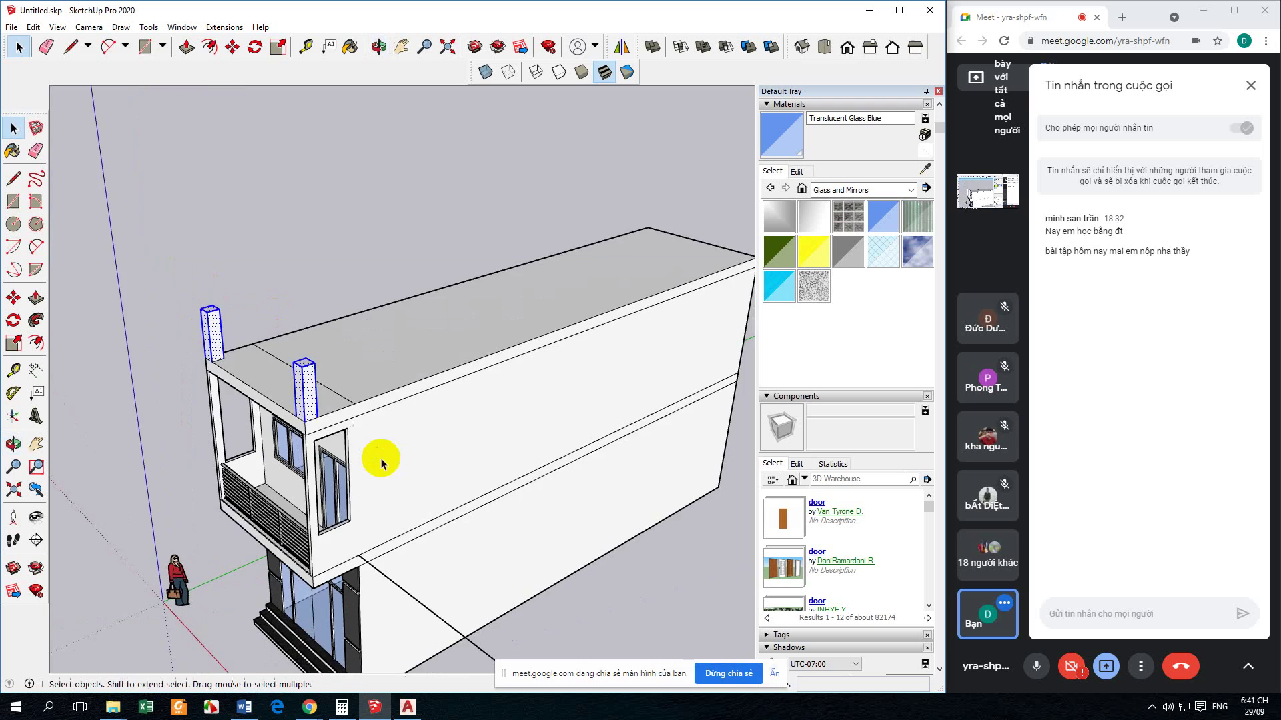
scroll(381, 458, "down", 1)
left_click(13, 298)
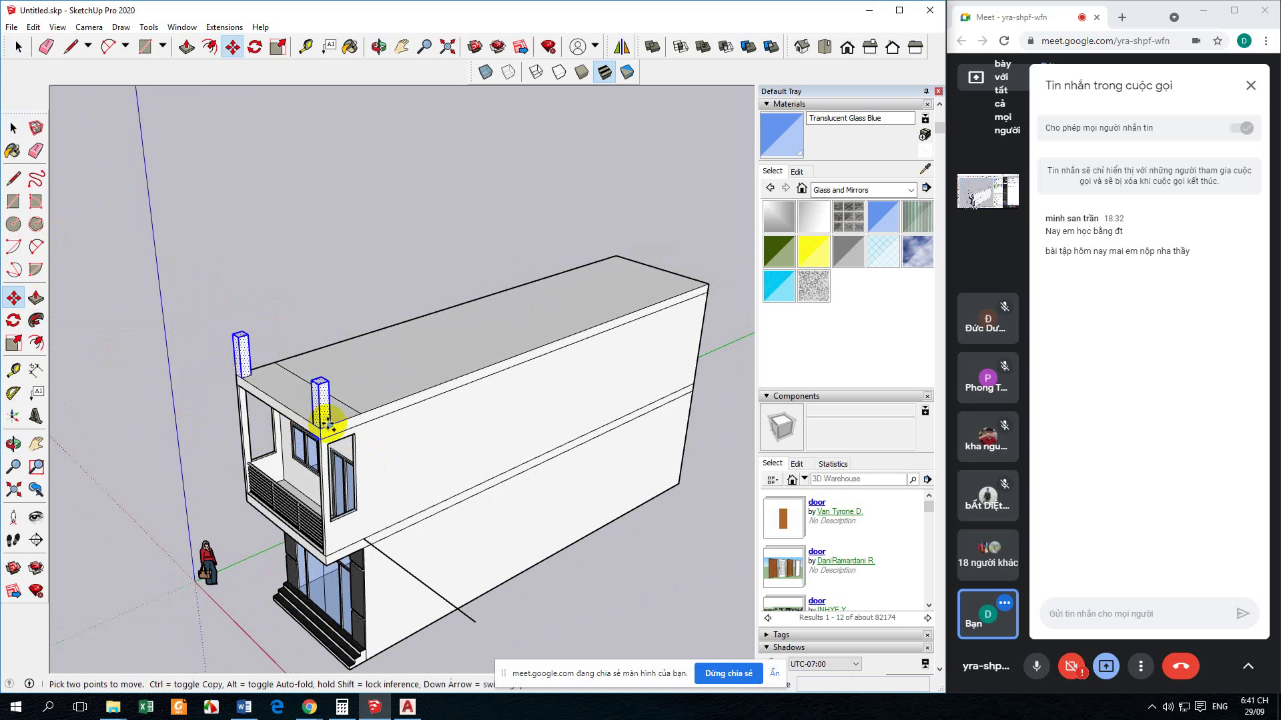
left_click(325, 424)
left_click(703, 283)
left_click(14, 128)
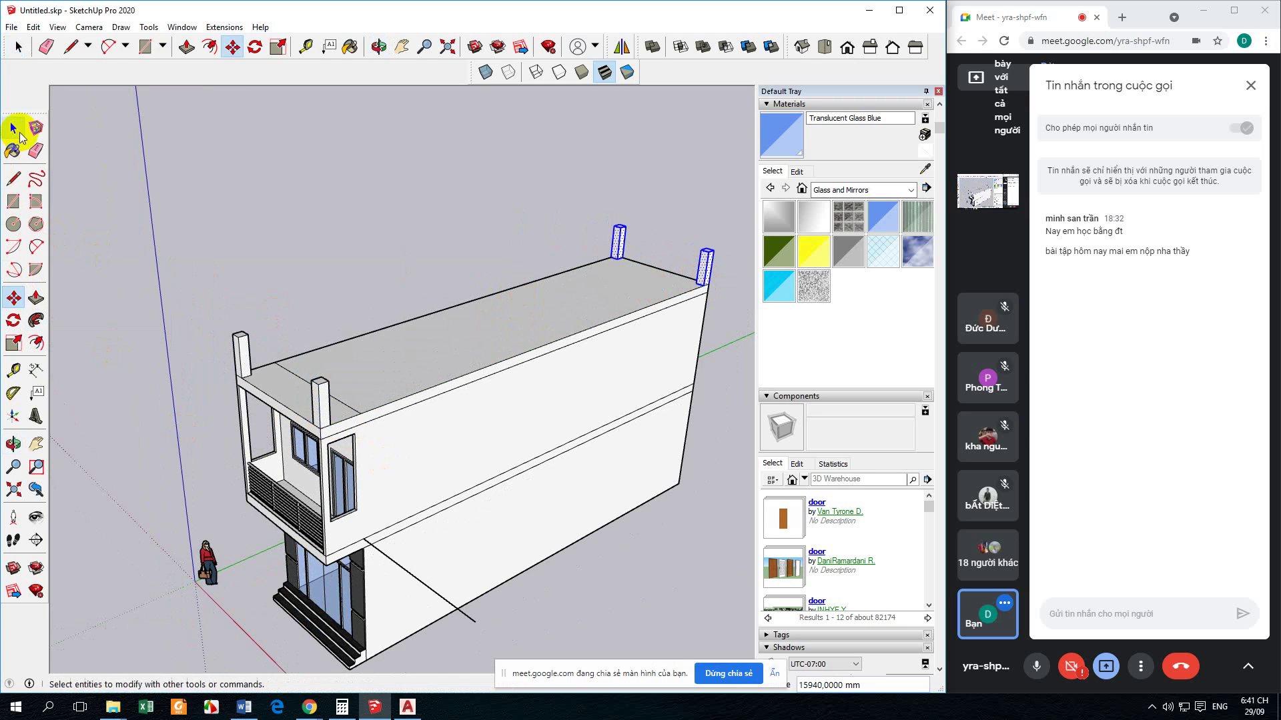
key("o")
mouse_move(366, 420)
left_mouse_down()
mouse_move(320, 400)
mouse_move(348, 413)
left_mouse_up()
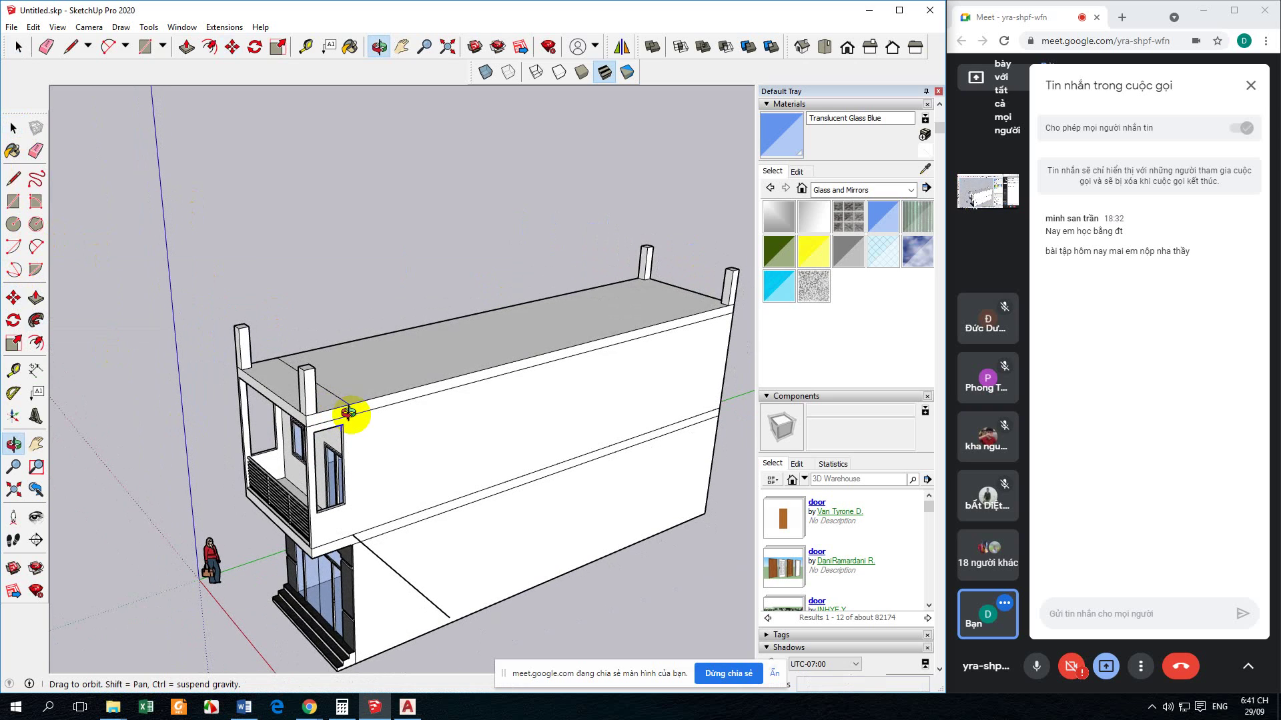
key("space")
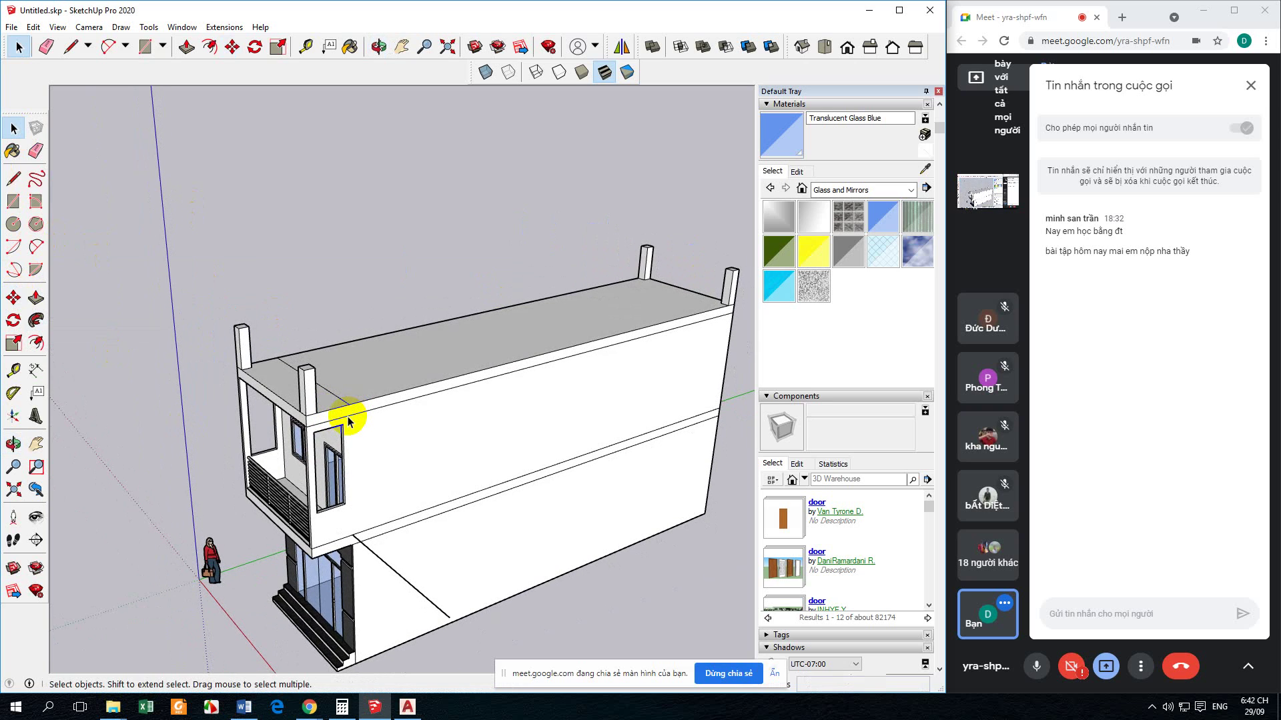
Step: Copy the outer vertical edge of the front roof column 100 mm inward across the face that looks along the roof
middle_click_drag(352, 417, 339, 421)
scroll(339, 418, "up", 2)
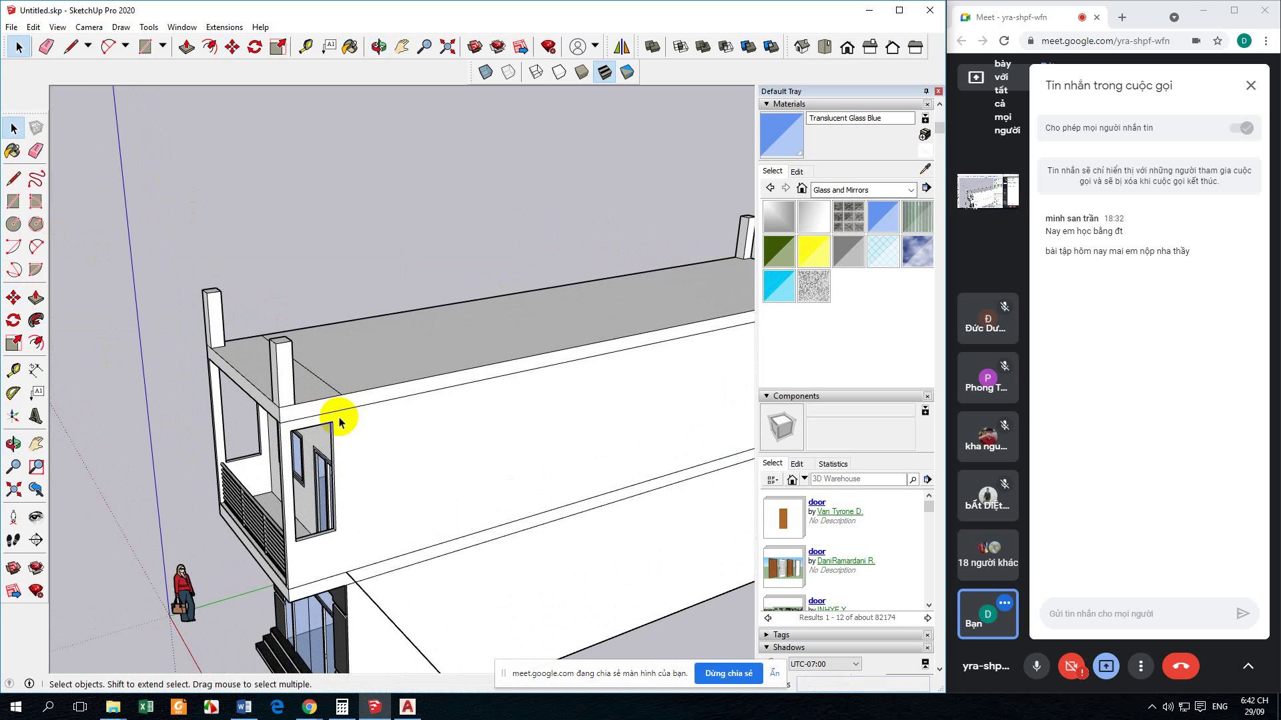
scroll(339, 421, "up", 1)
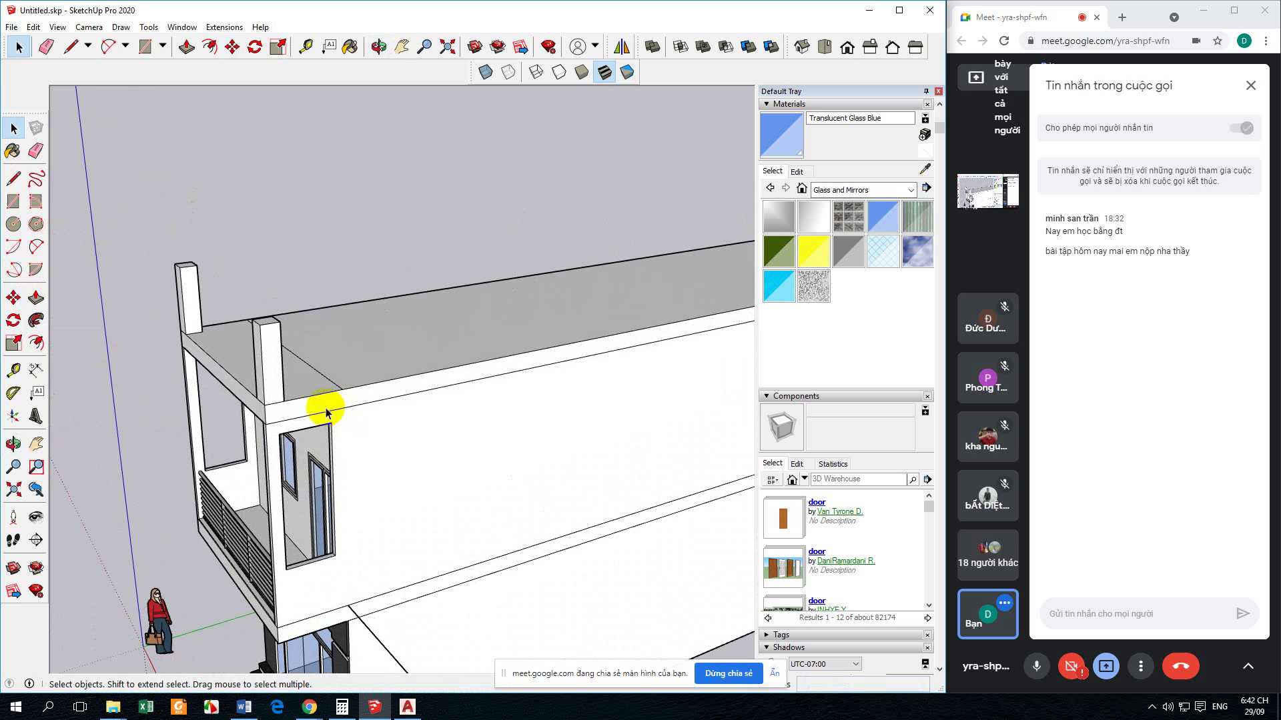
middle_click_drag(258, 386, 398, 372)
middle_click_drag(311, 376, 67, 388)
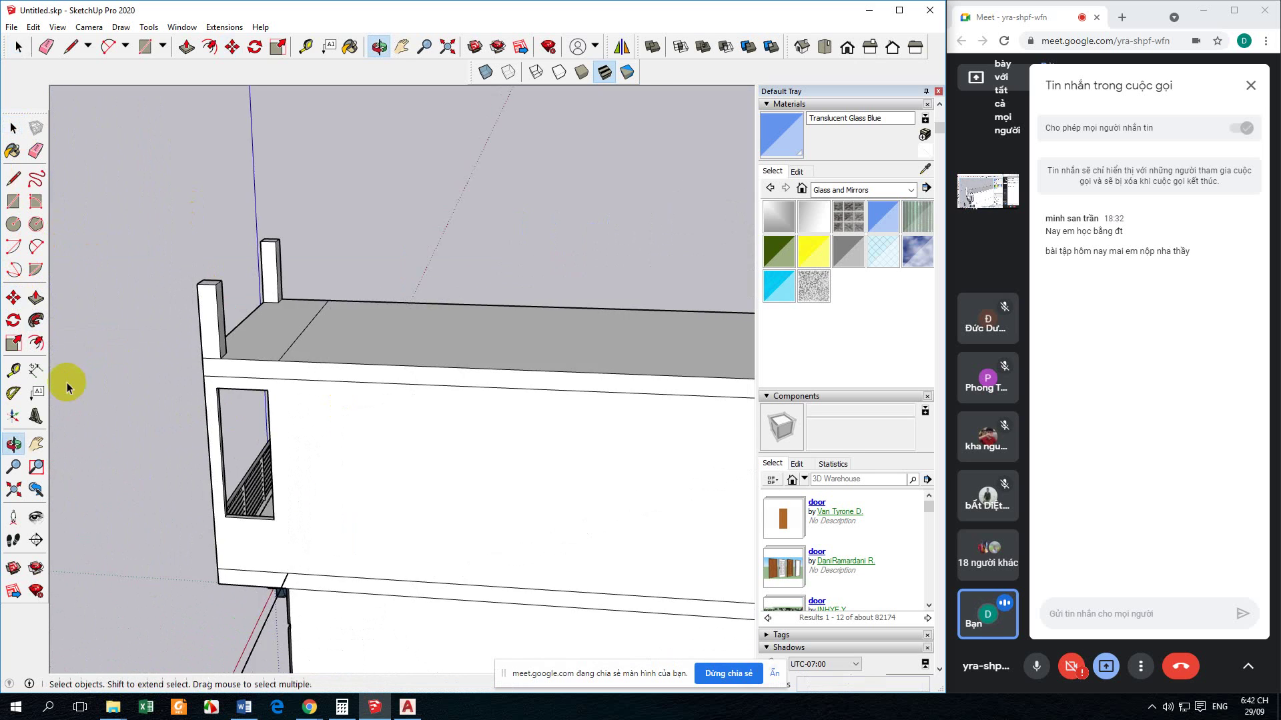
scroll(177, 321, "up", 5)
left_click(13, 178)
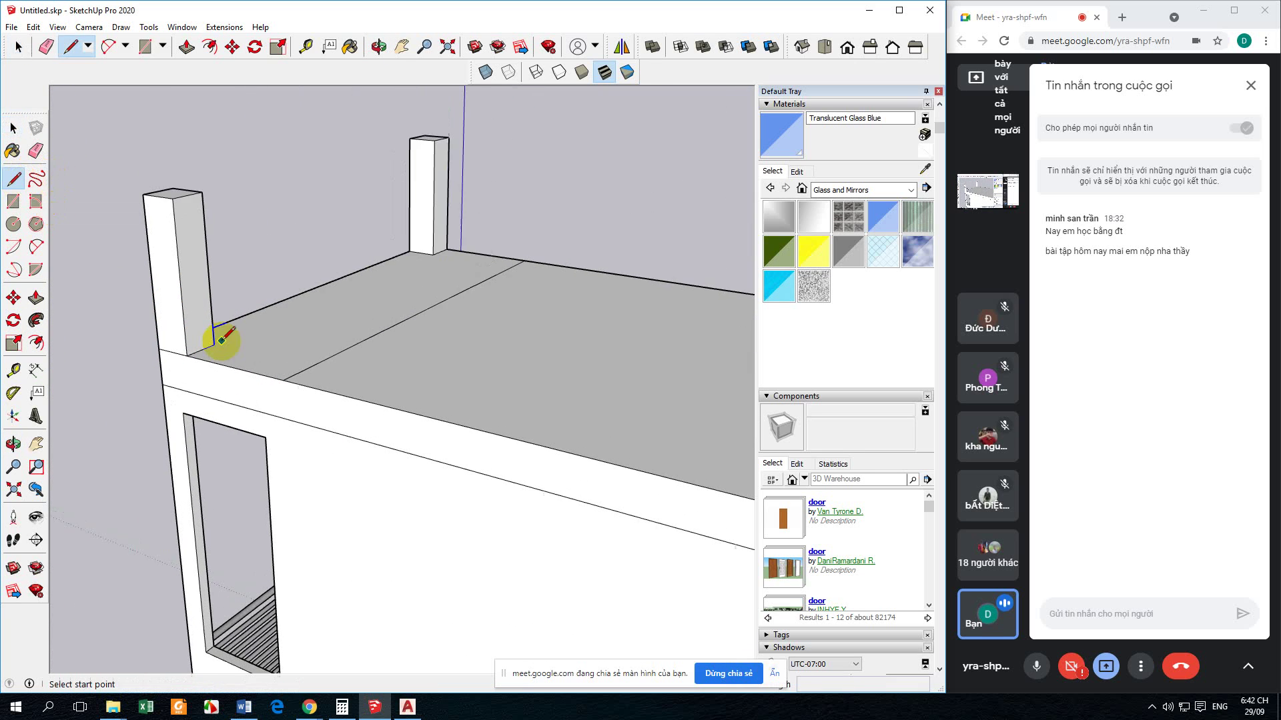
scroll(222, 337, "up", 1)
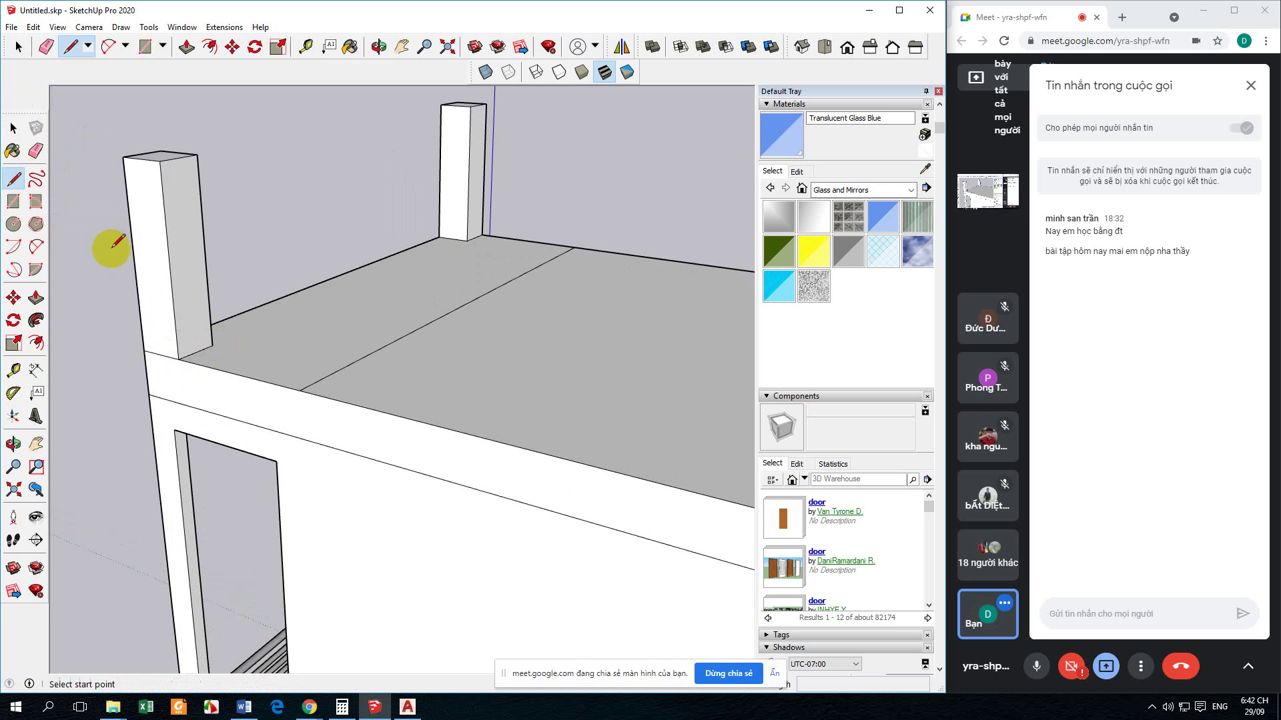
left_click(14, 128)
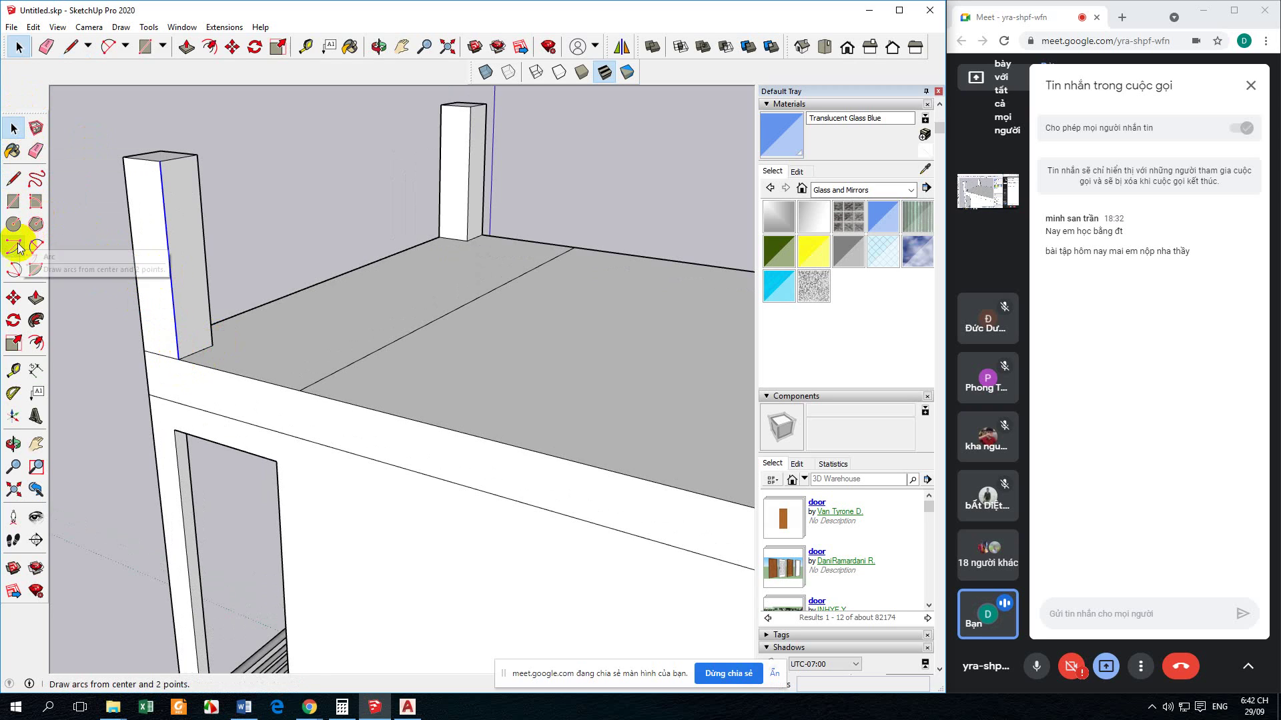
left_click(13, 297)
left_click(180, 358)
key("ctrl")
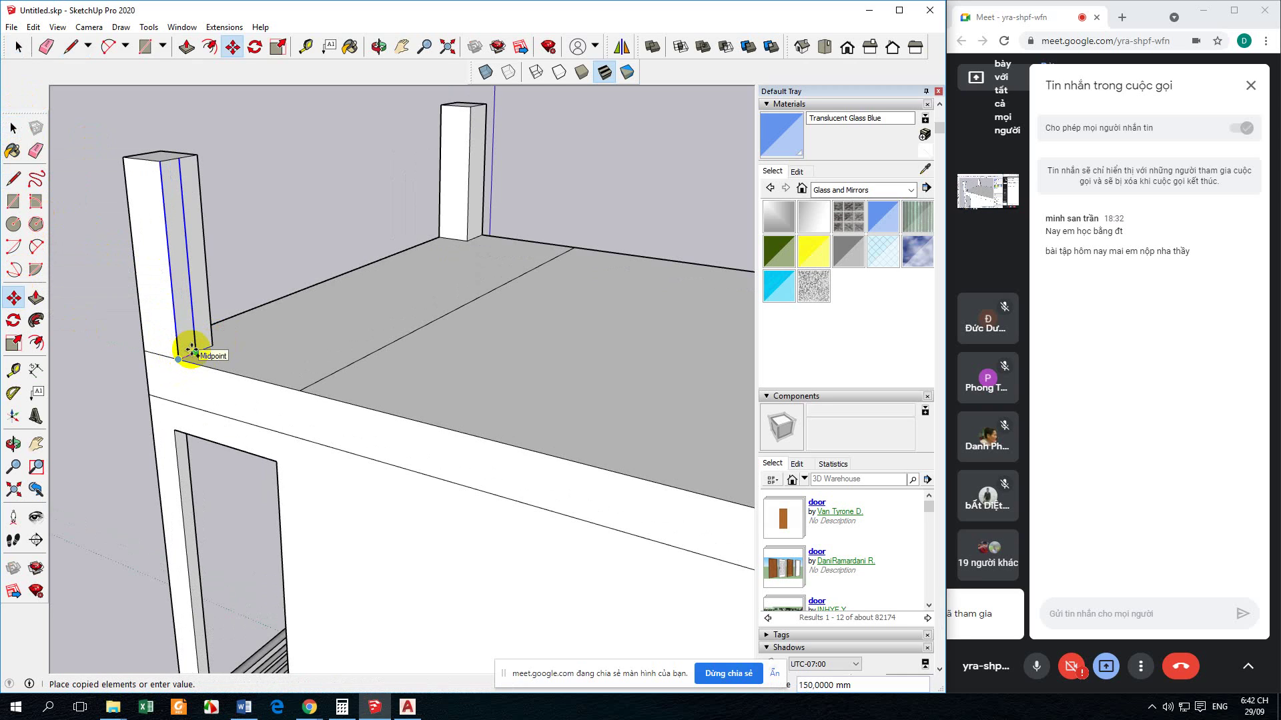
type("100")
key("Return")
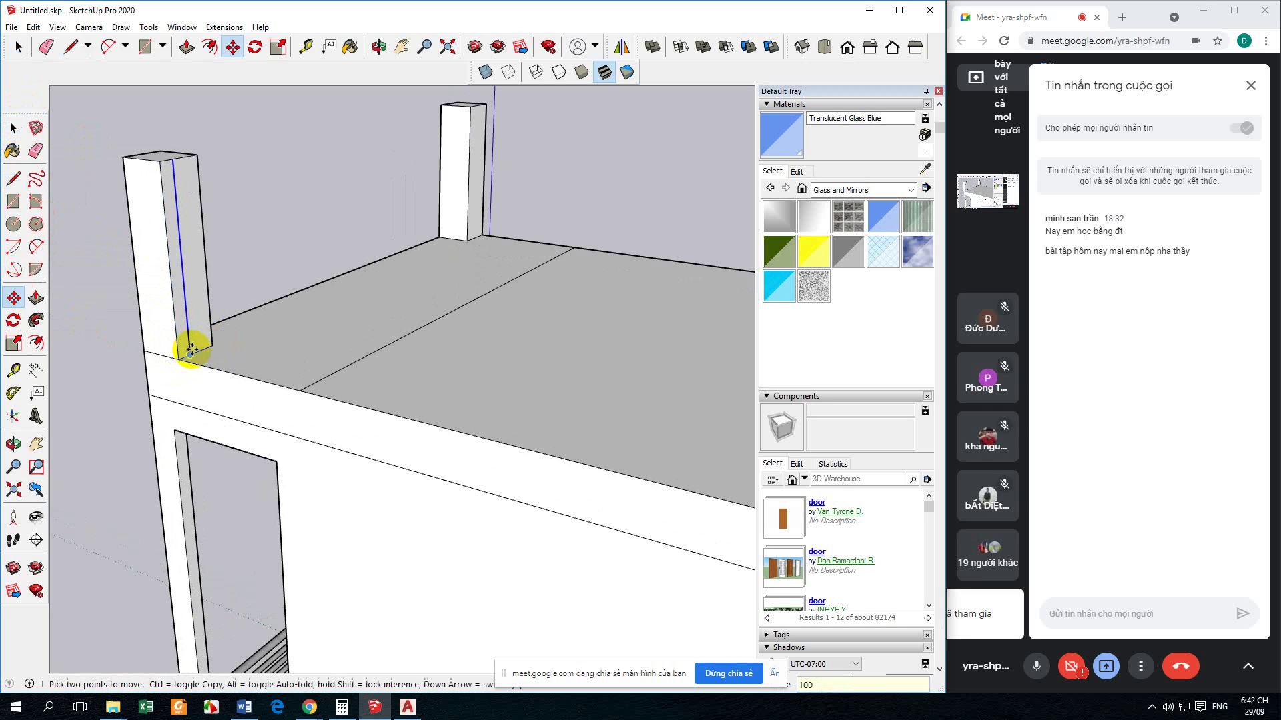
Step: Draw the parapet's top line across the 100 mm strip on the column face and remove the copied edge above it
left_click(14, 178)
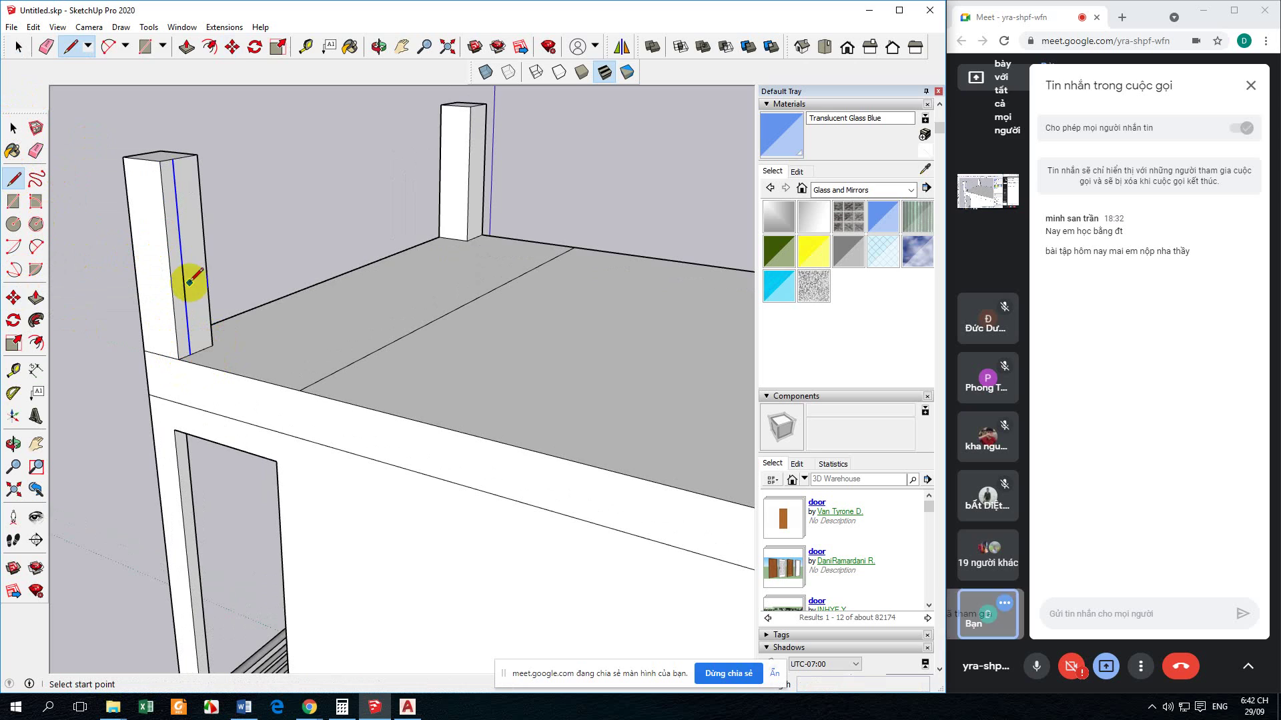
left_click(179, 359)
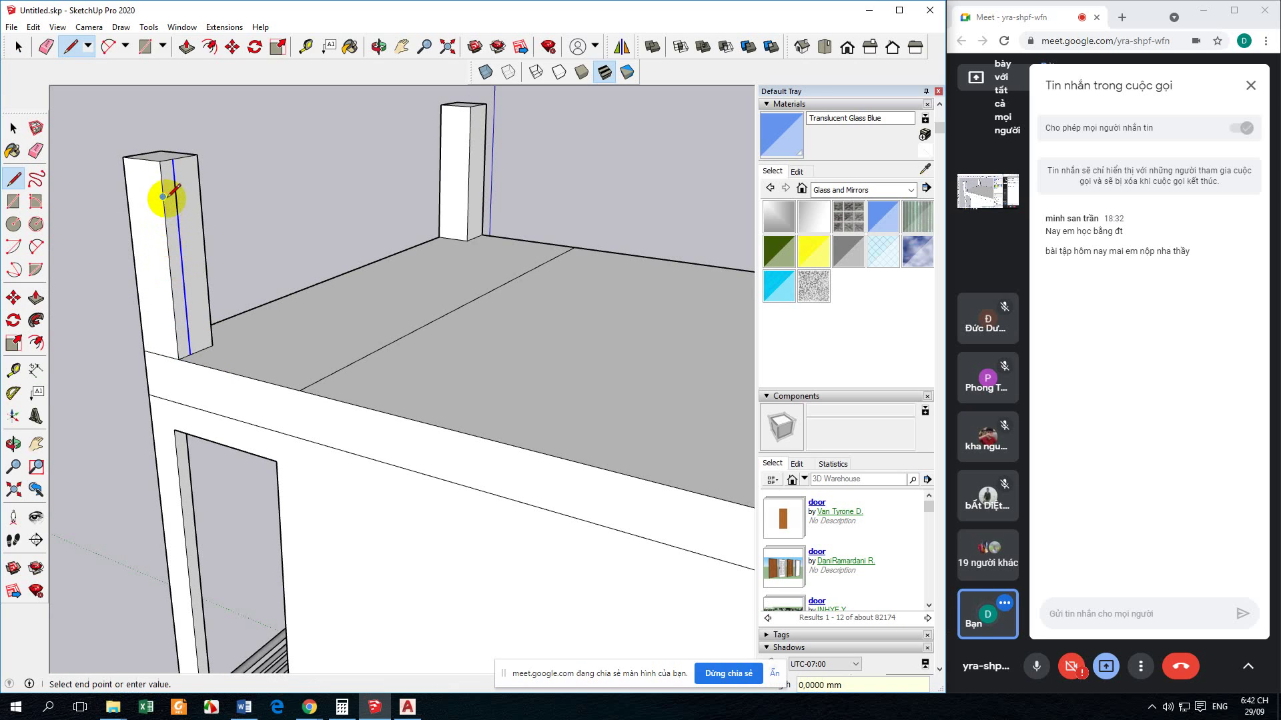
left_click(12, 127)
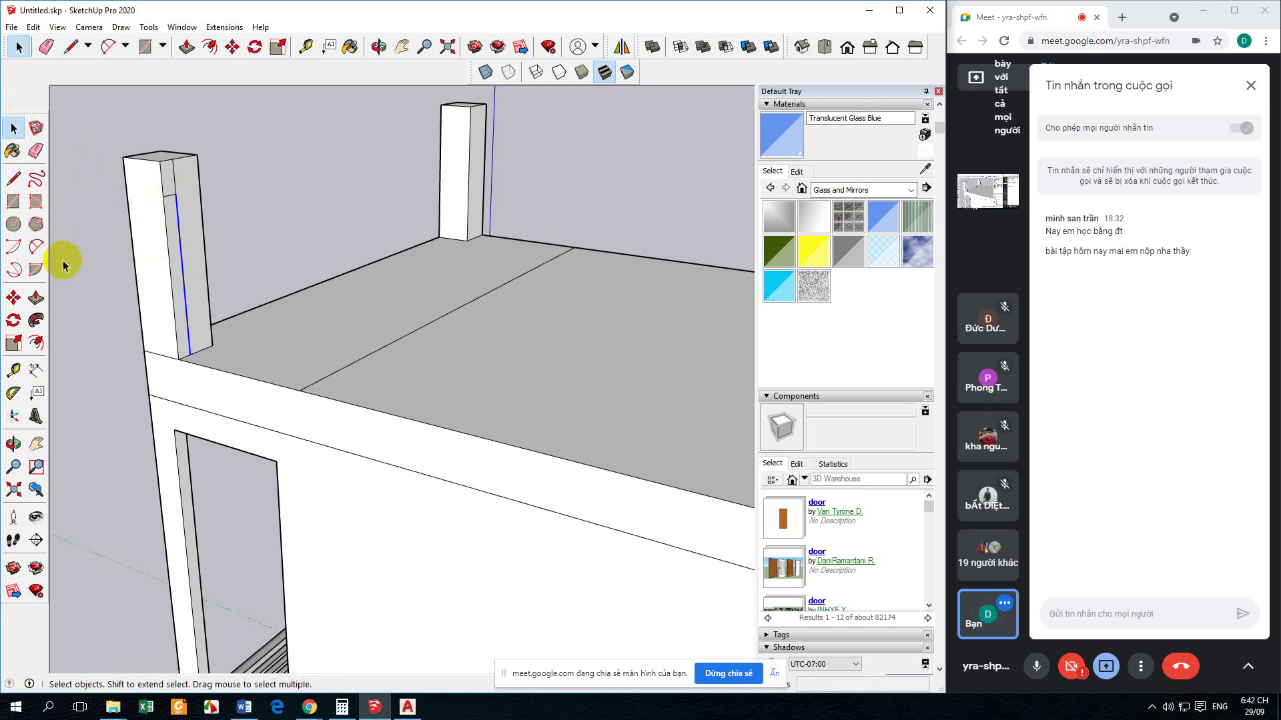
Step: Push/Pull the parapet profile 15640 mm along the roof's long edge until it meets the rear column
left_click(36, 298)
left_click(177, 257)
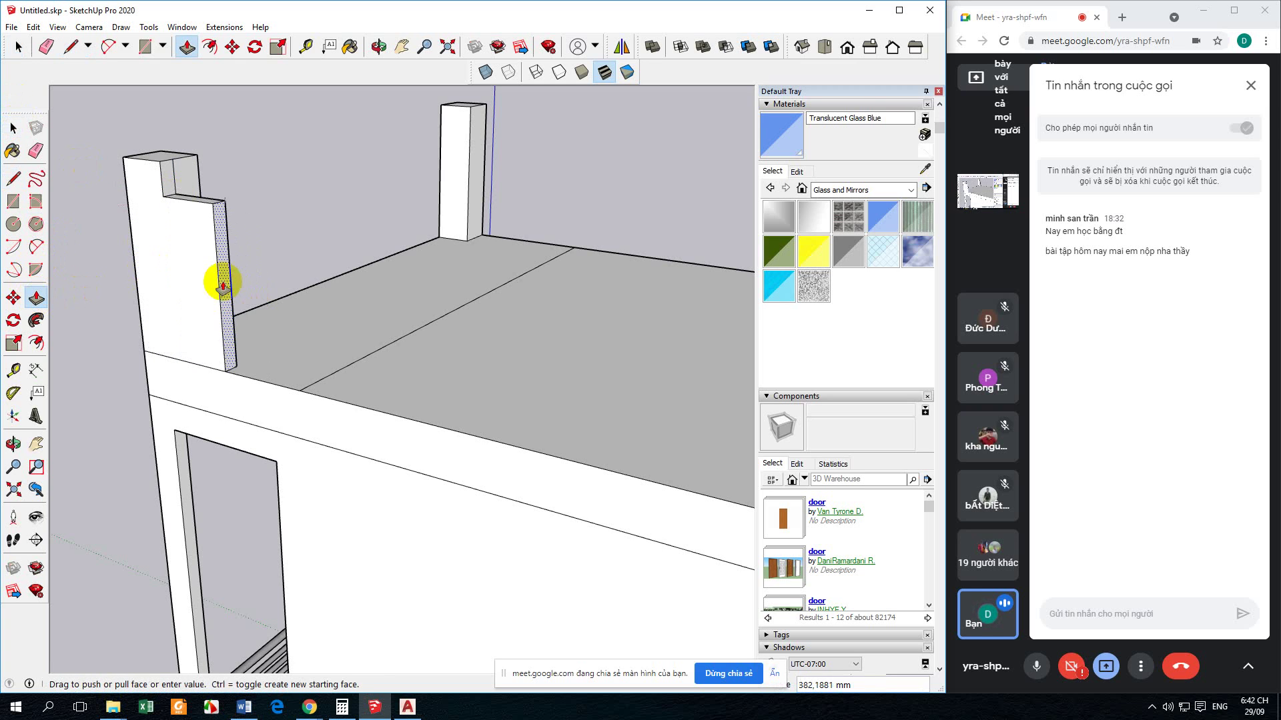
left_click(213, 285)
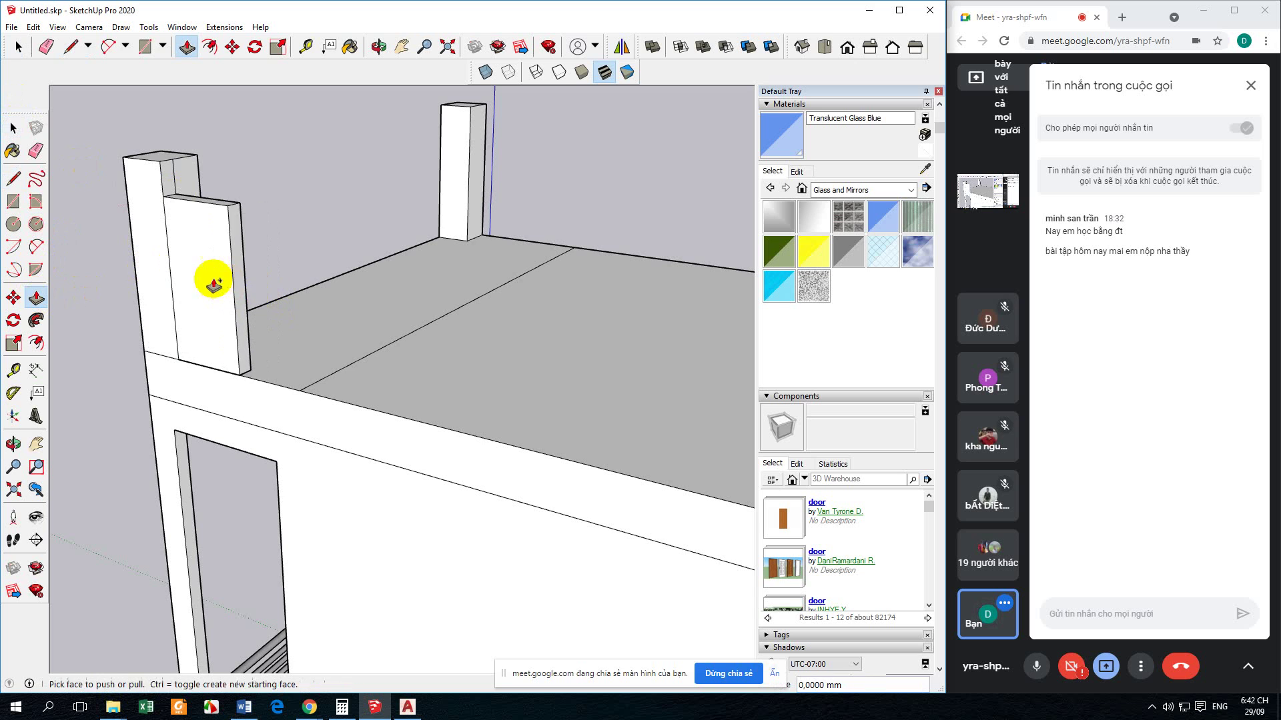
left_click(229, 290)
left_click(314, 322)
middle_click_drag(343, 326, 299, 365)
middle_click_drag(477, 354, 691, 363, "shift")
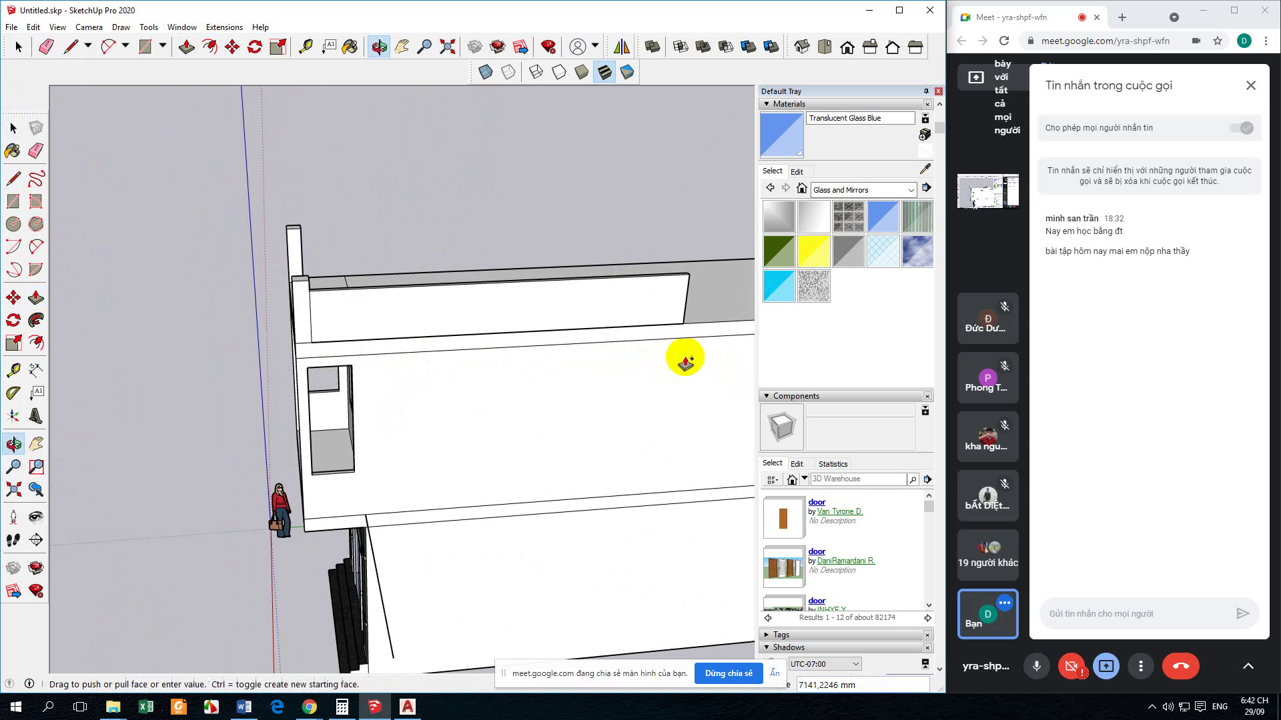
middle_click_drag(541, 387, 425, 329)
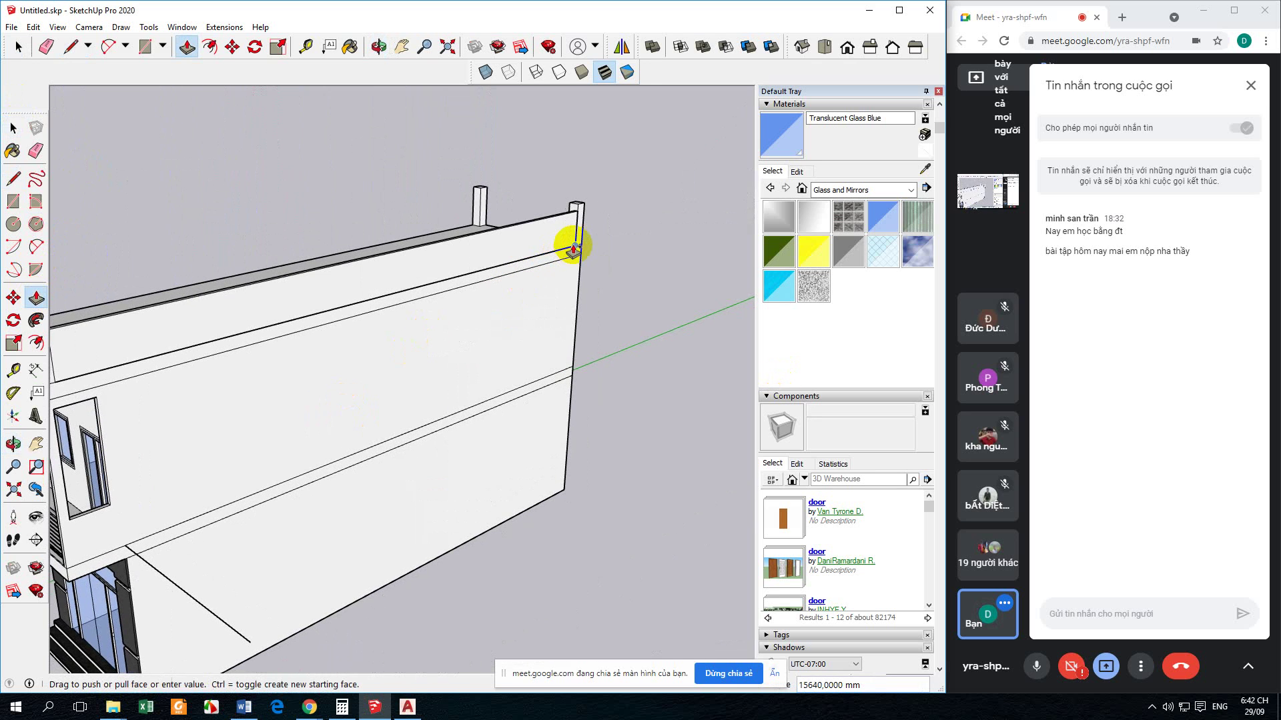
middle_click_drag(574, 247, 326, 360)
Step: Draw a parapet profile 100 mm wide and 1000 mm high on the inner face of the rear roof column
left_click(14, 128)
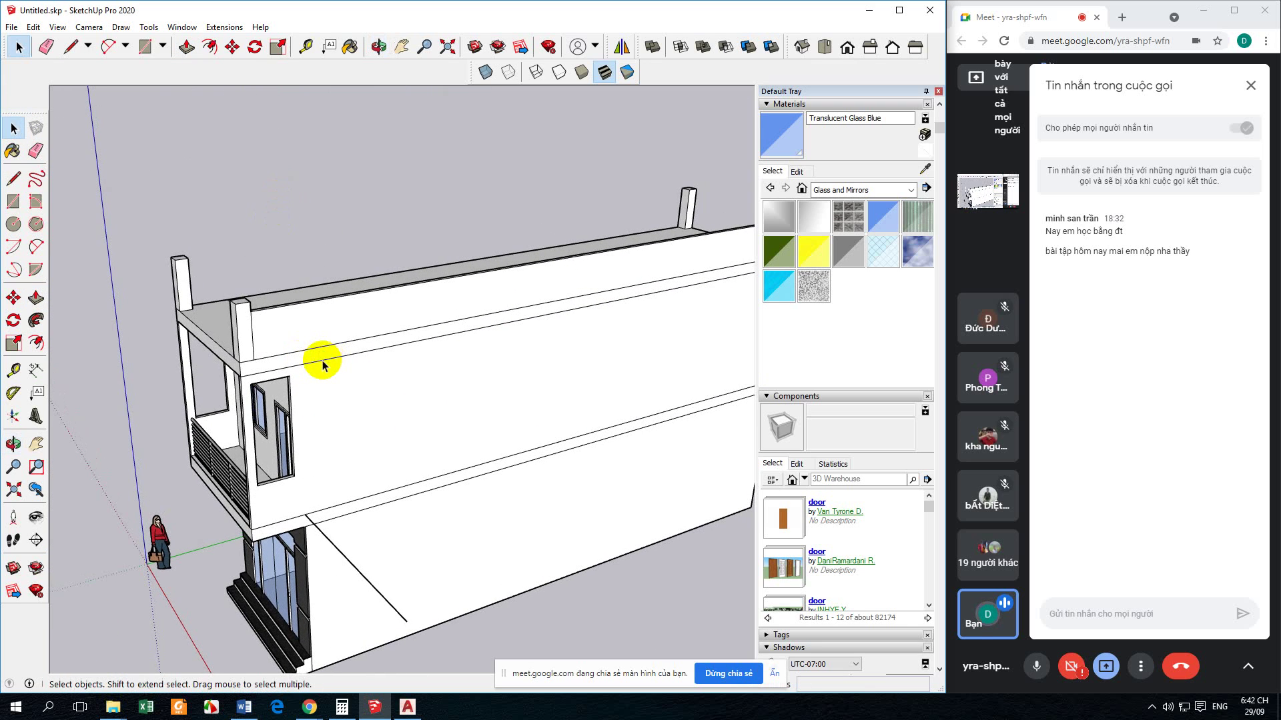
middle_click_drag(266, 307, 311, 352)
scroll(311, 352, "up", 5)
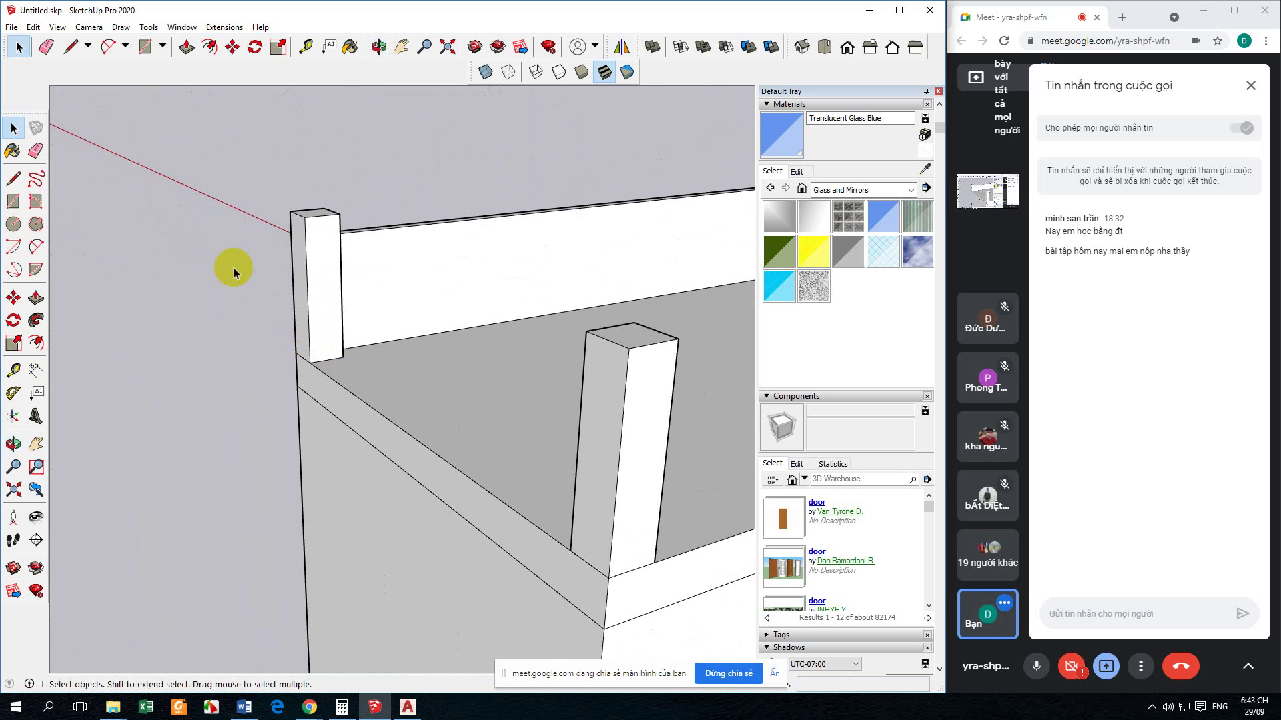
left_click(14, 178)
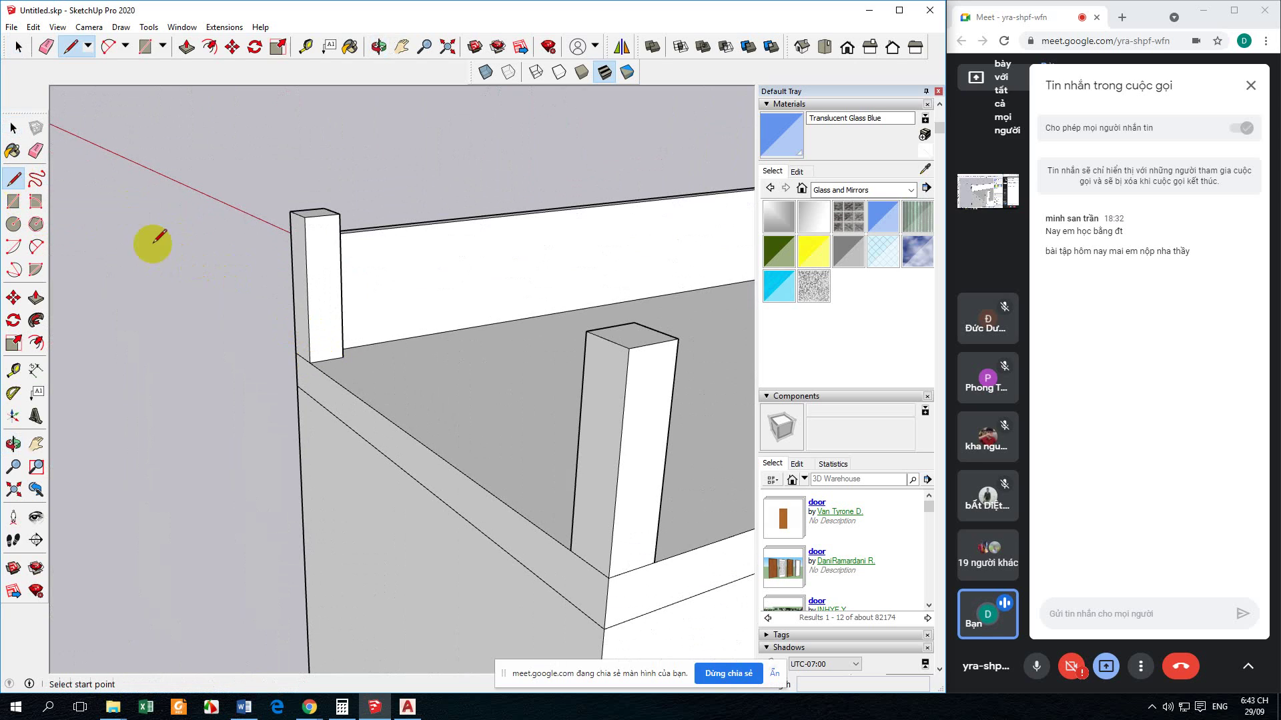
left_click(309, 363)
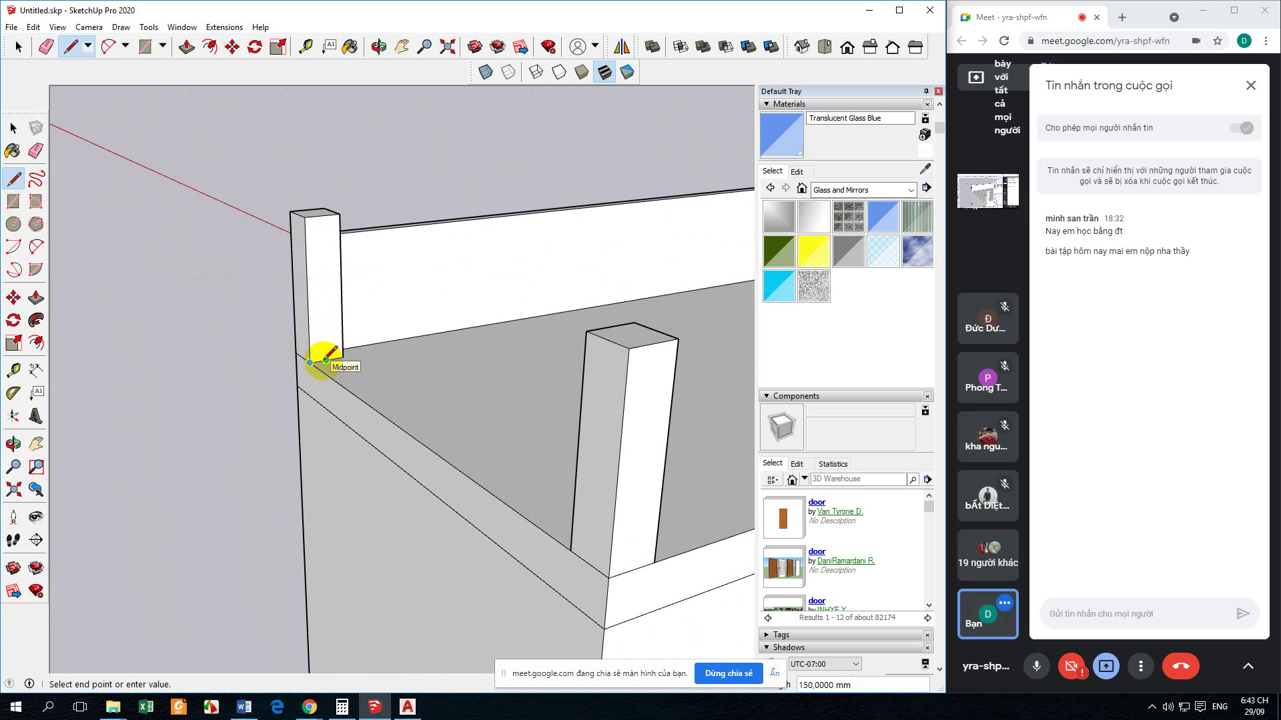
left_click(320, 361)
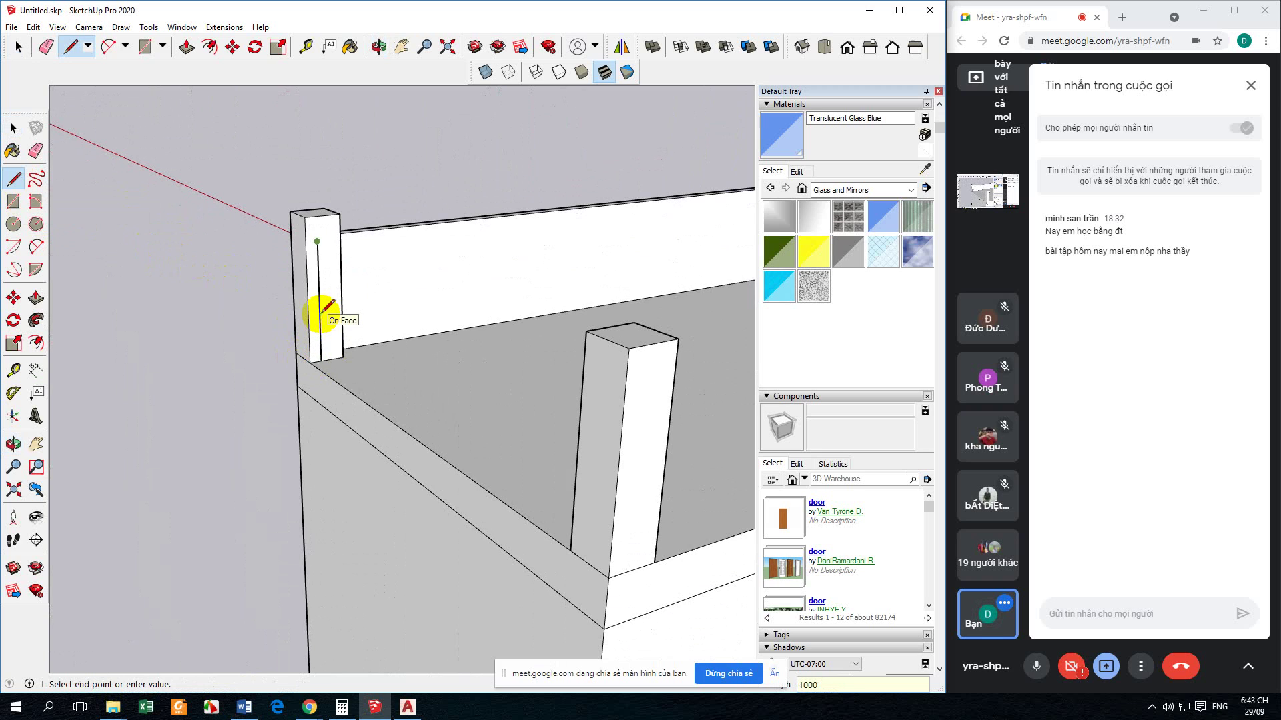
left_click(306, 242)
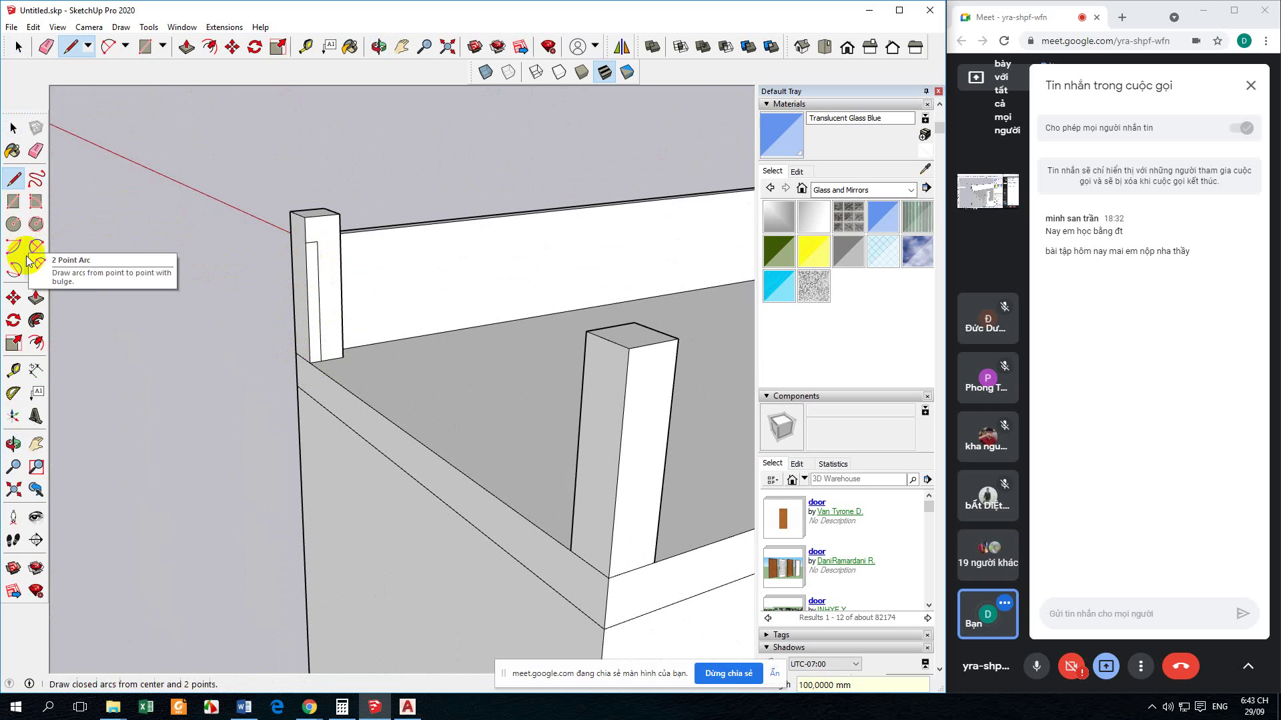
Step: Push/Pull the rear parapet profile across the roof's short edge to the opposite rear column
left_click(36, 298)
left_click(313, 304)
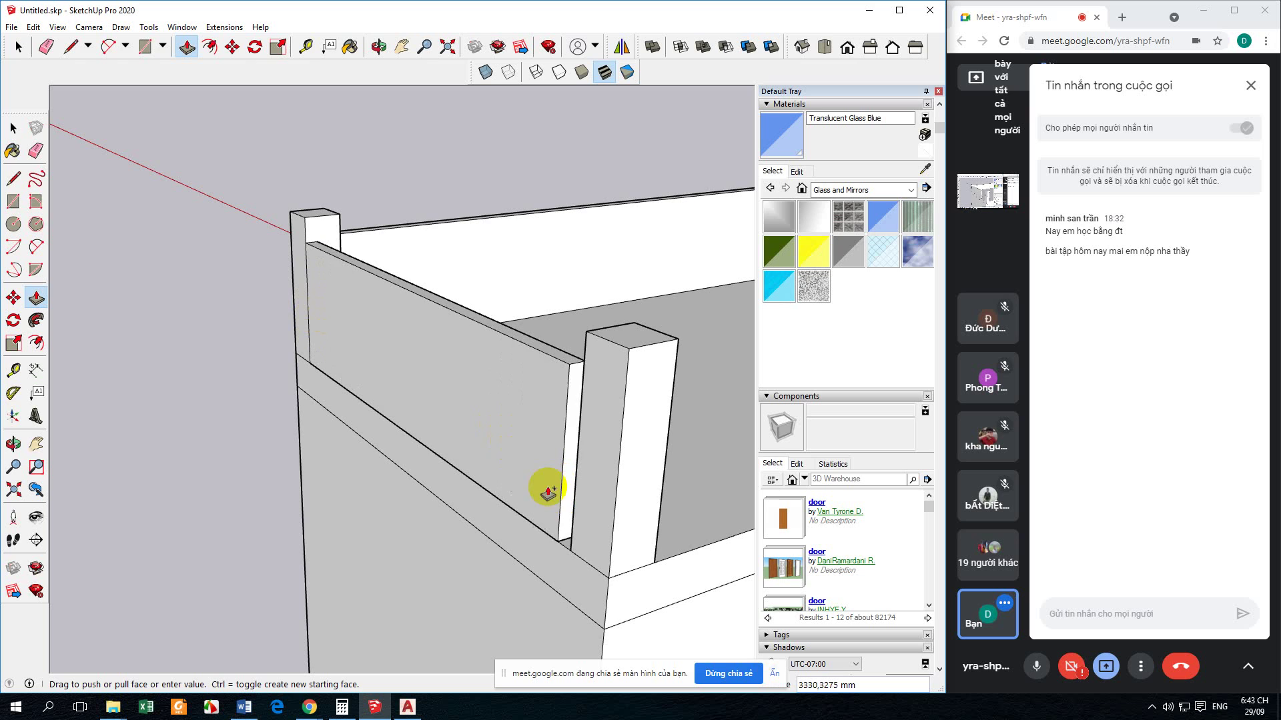
left_click(568, 552)
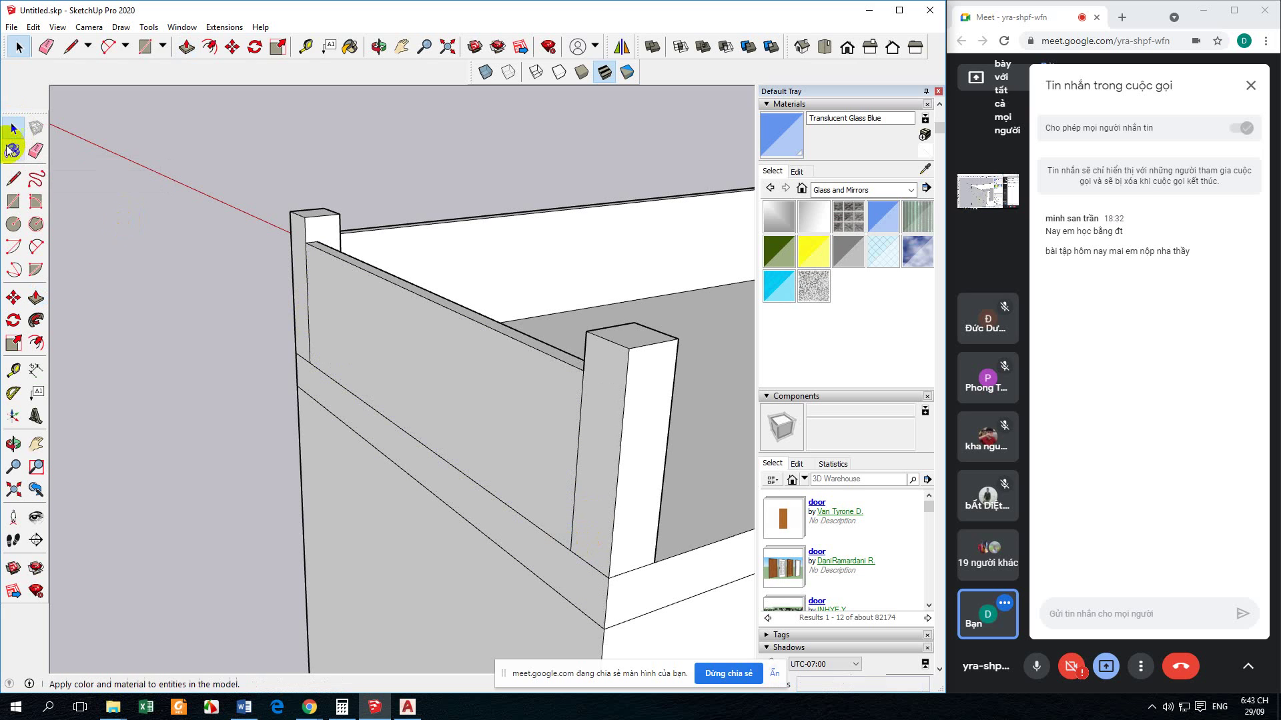
left_click(14, 129)
Step: Try to copy the long roof parapet from its column to the column on the opposite long edge, and undo it
scroll(169, 385, "down", 2)
middle_click_drag(169, 385, 366, 434)
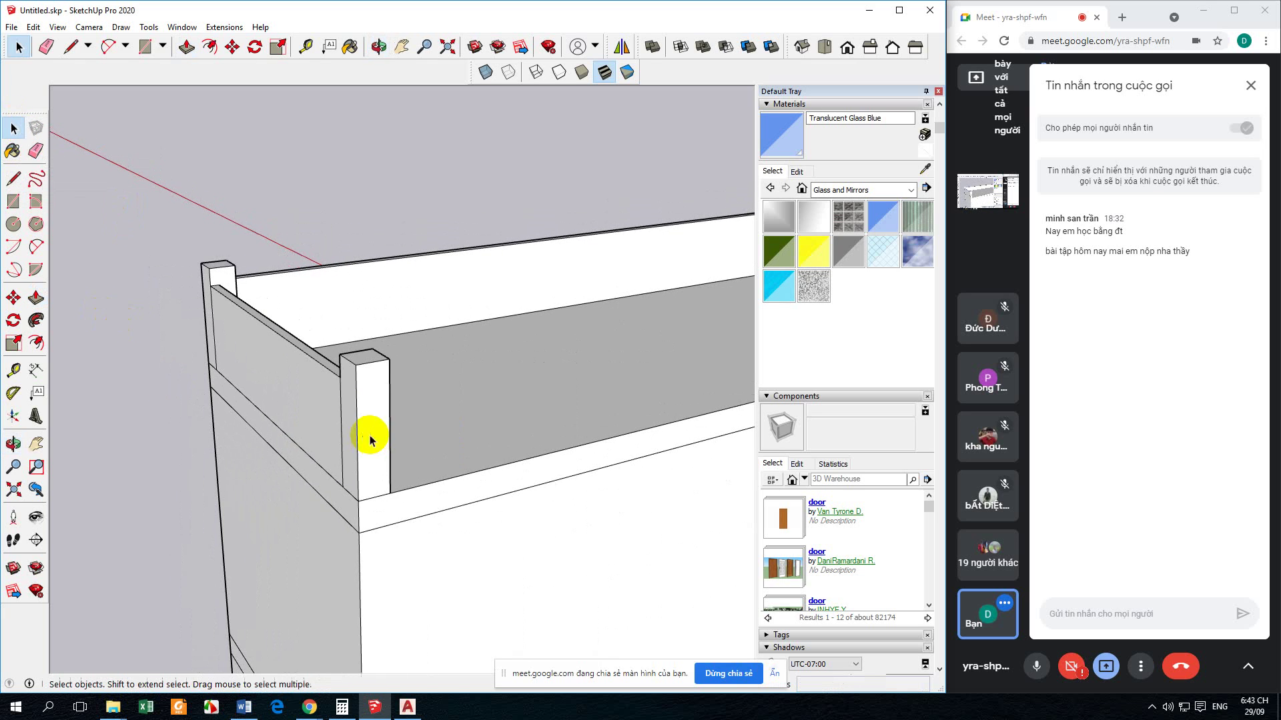
middle_click_drag(388, 264, 413, 286)
left_click(366, 267)
middle_click_drag(324, 326, 337, 367)
left_click(13, 297)
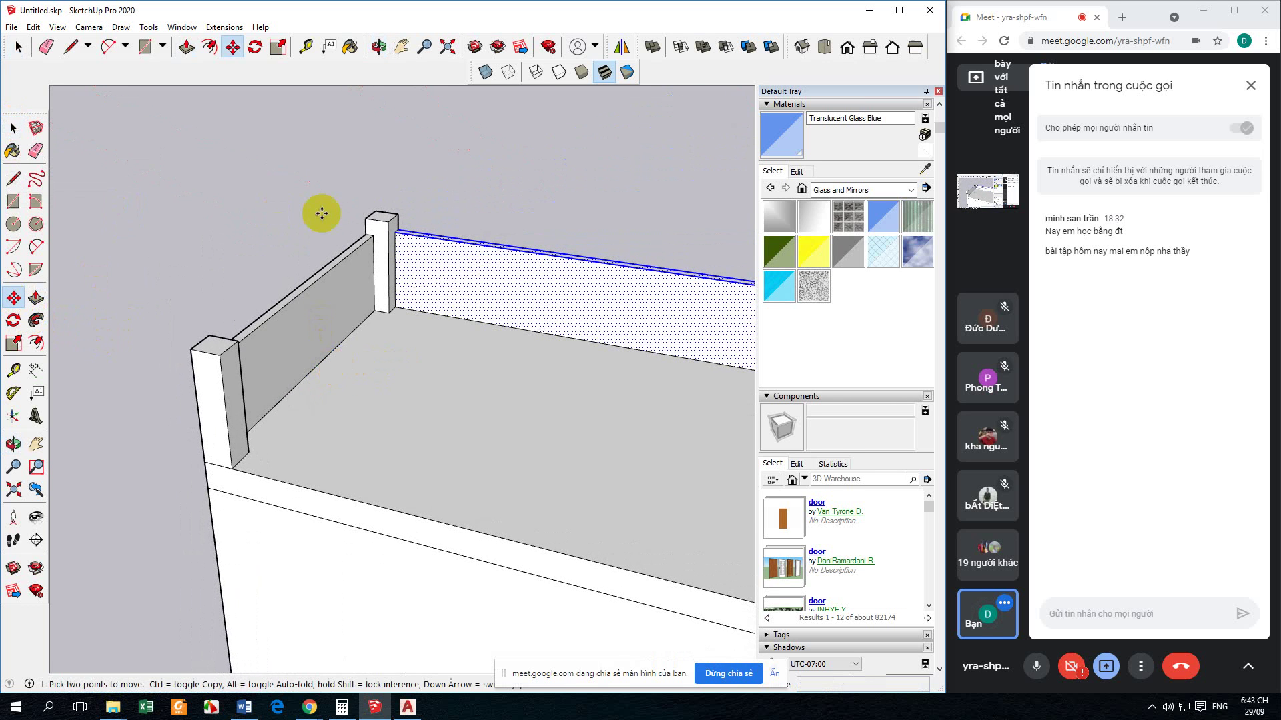
key("ctrl")
left_click(388, 220)
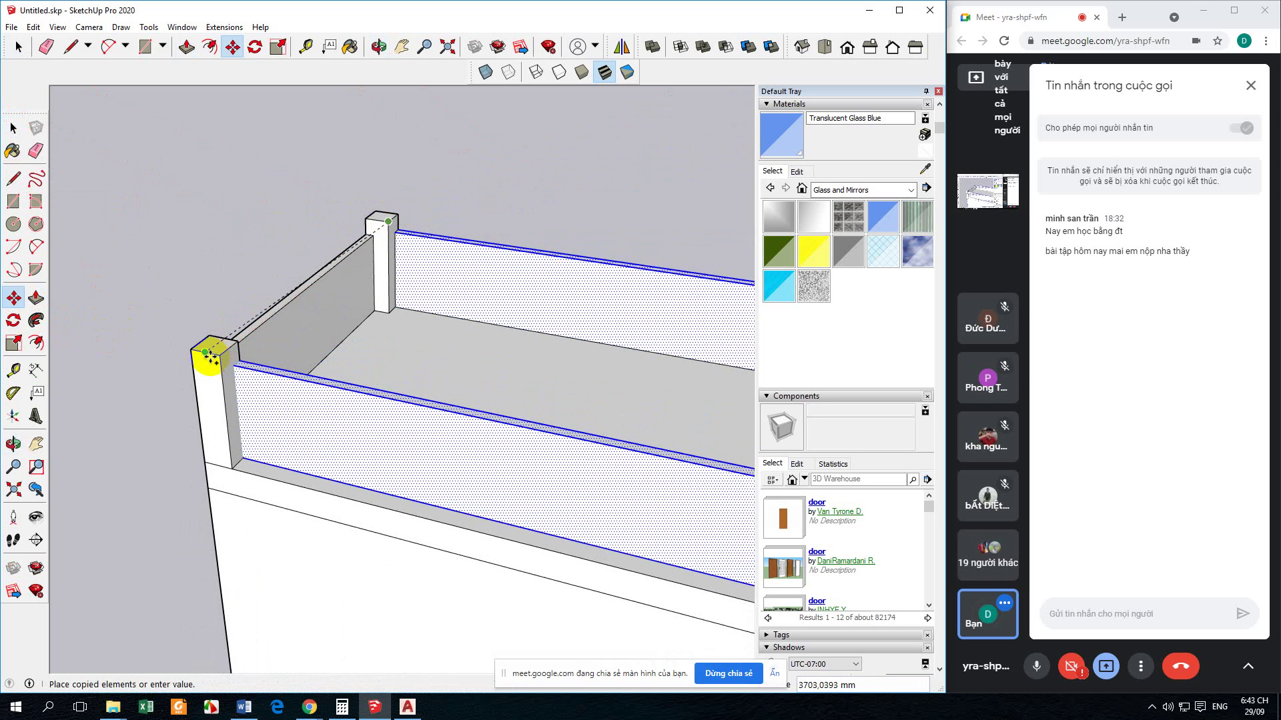
left_click(218, 354)
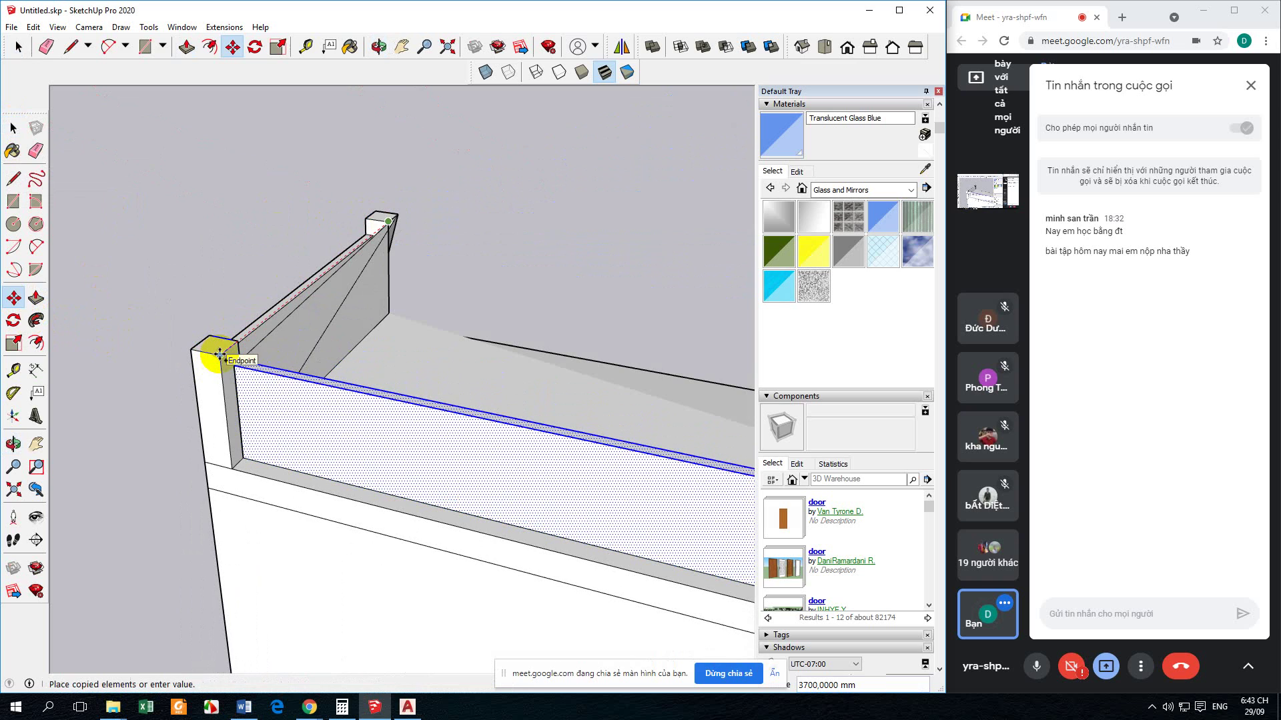
left_click(219, 355)
left_click(237, 341)
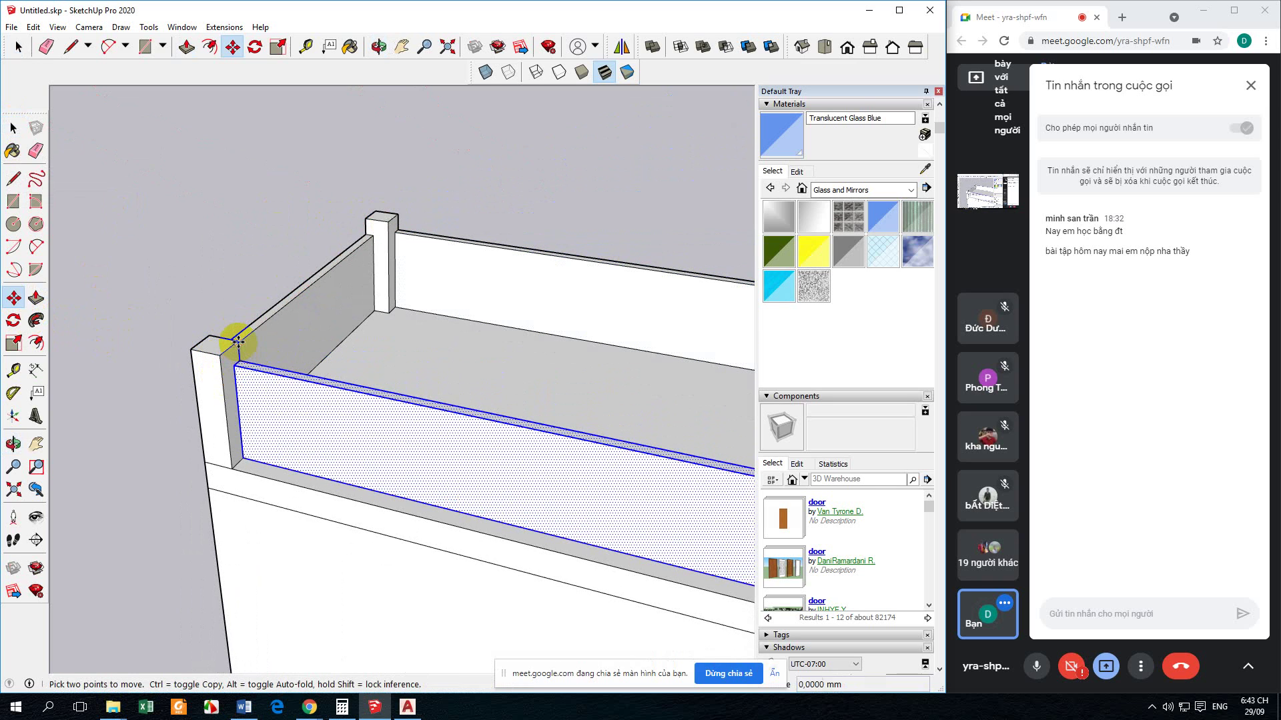
key("Escape")
key("ctrl+z")
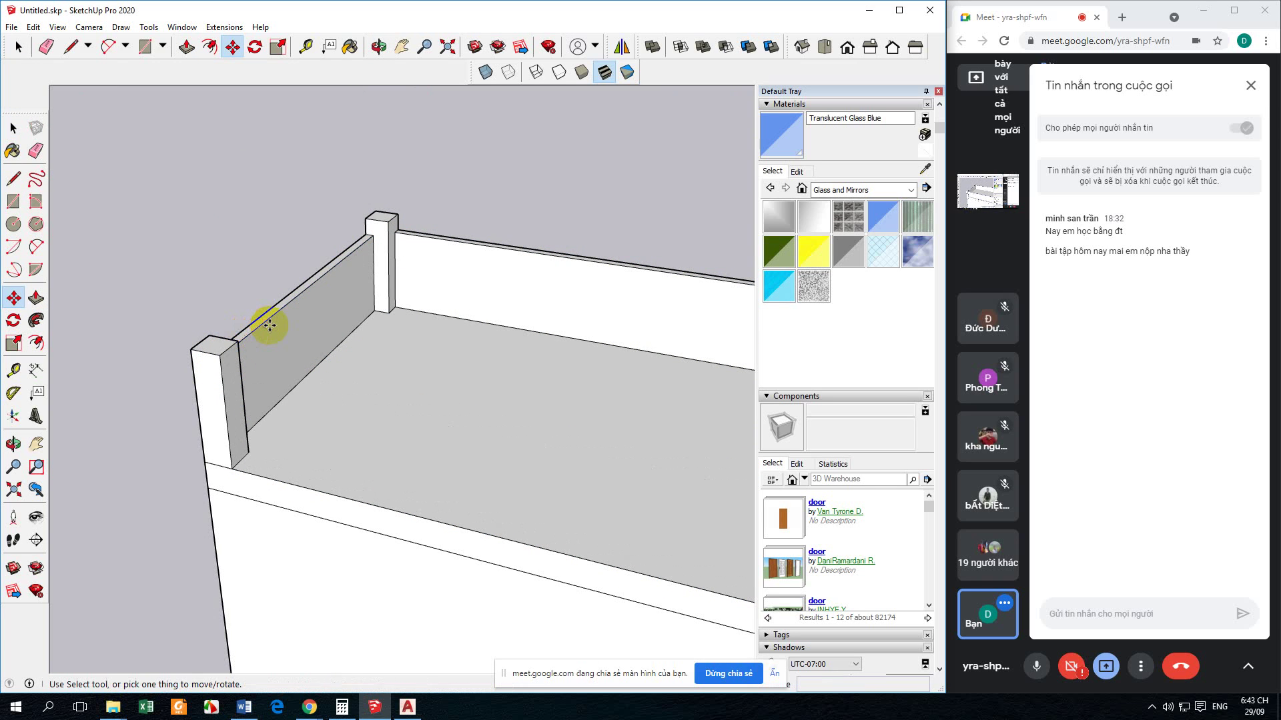
Step: Select the long roof parapet and copy it 3700 mm across the roof to the opposite long side
left_click(14, 127)
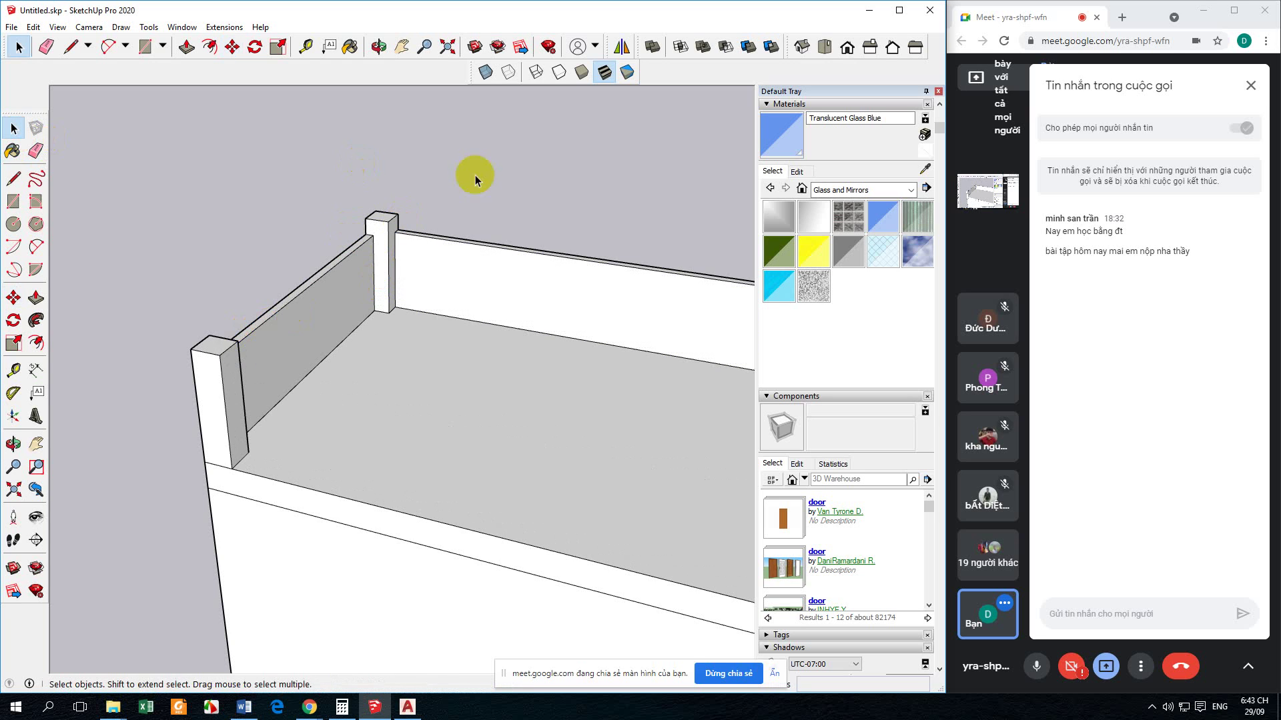
left_click(459, 267)
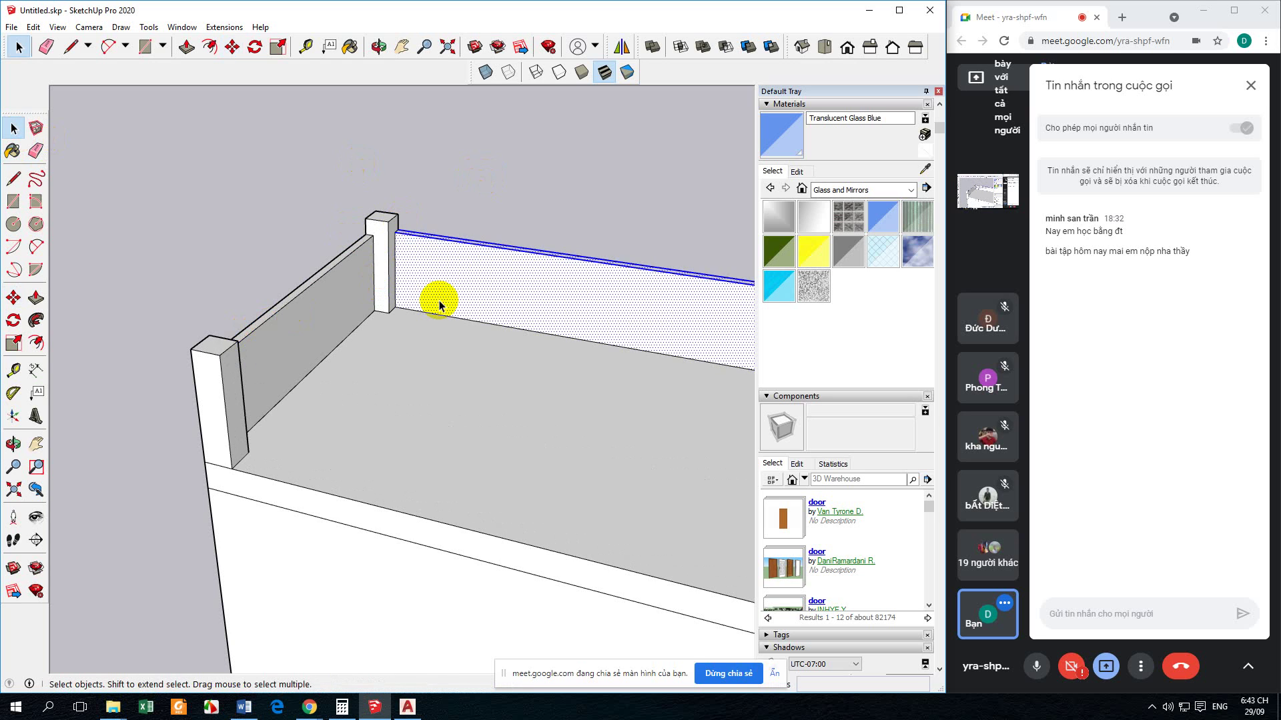
left_click(14, 298)
key("ctrl")
left_click(396, 215)
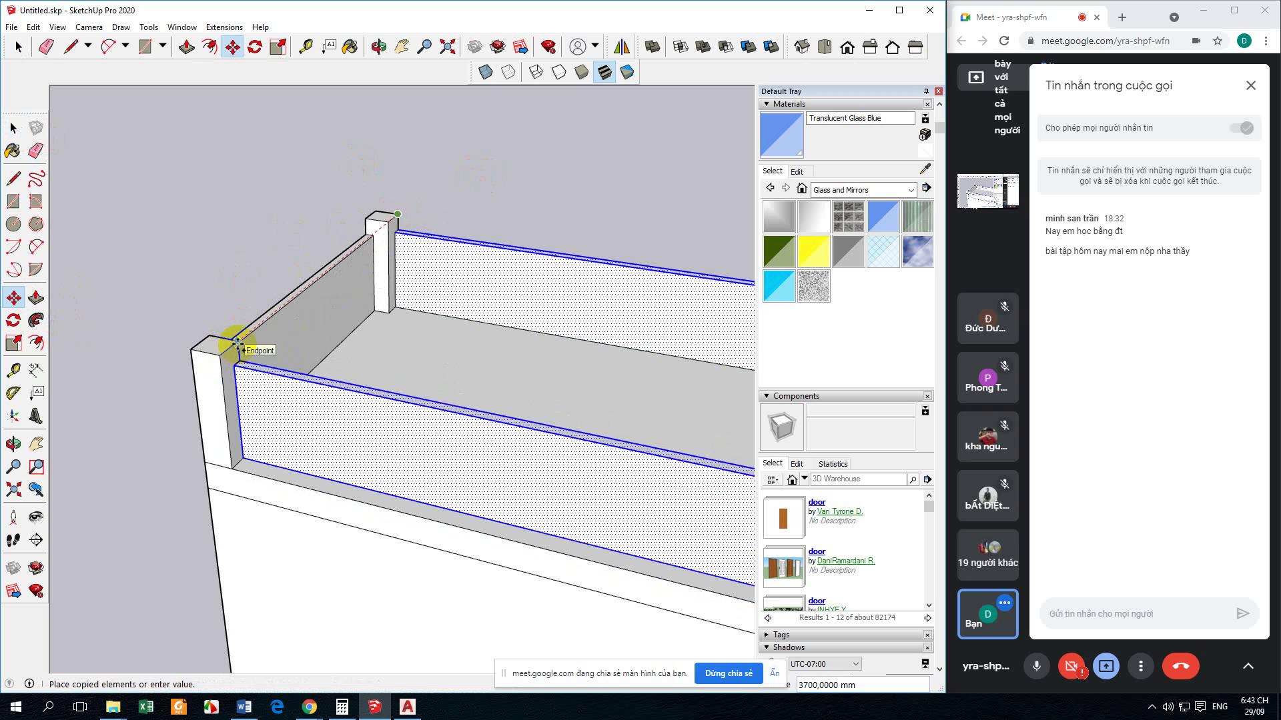
key("Escape")
Step: Copy the new long parapet 200 mm outward so it sits flush with the outer edge of the roof columns
key("ctrl")
left_click(243, 457)
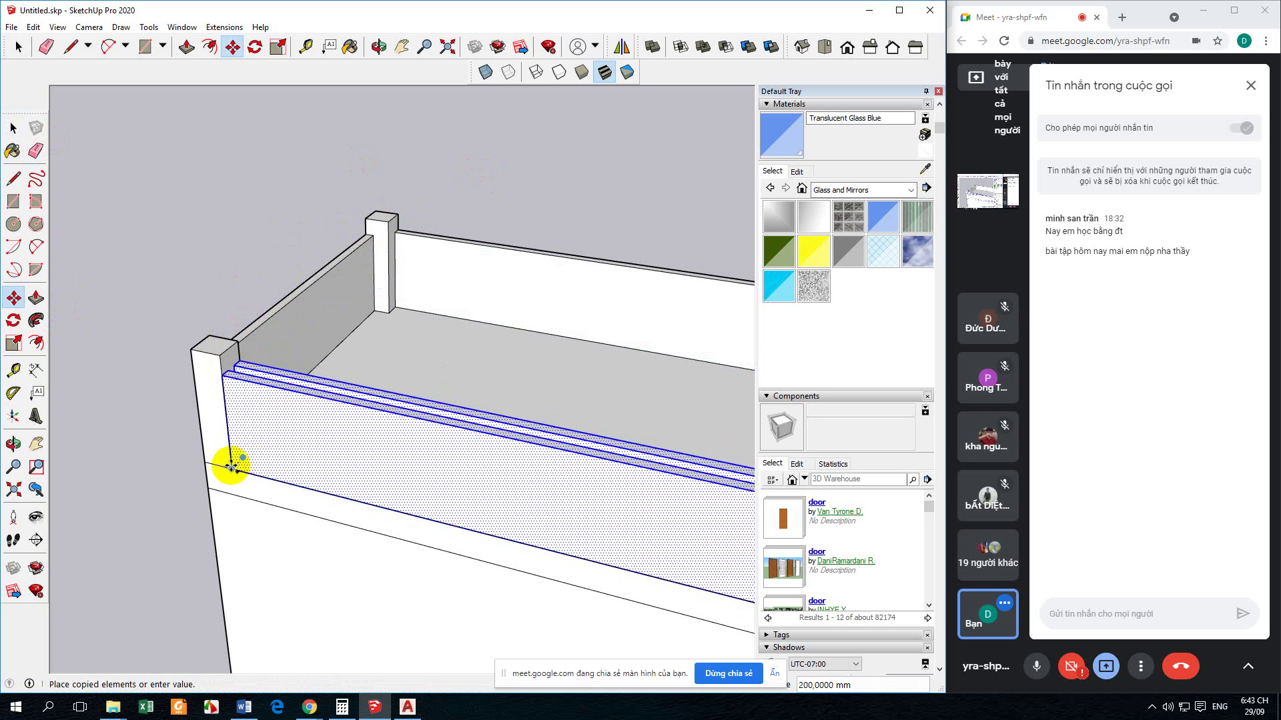
left_click(232, 468)
left_click(20, 133)
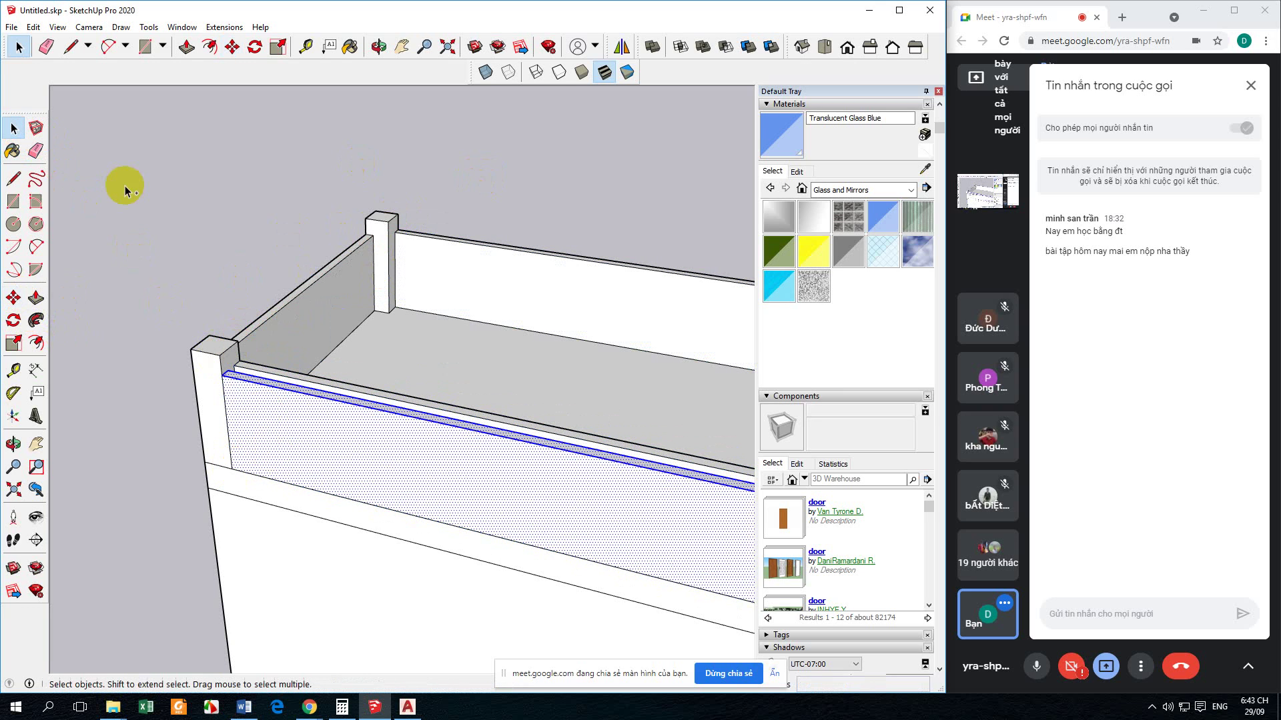
scroll(275, 399, "up", 2)
key("super")
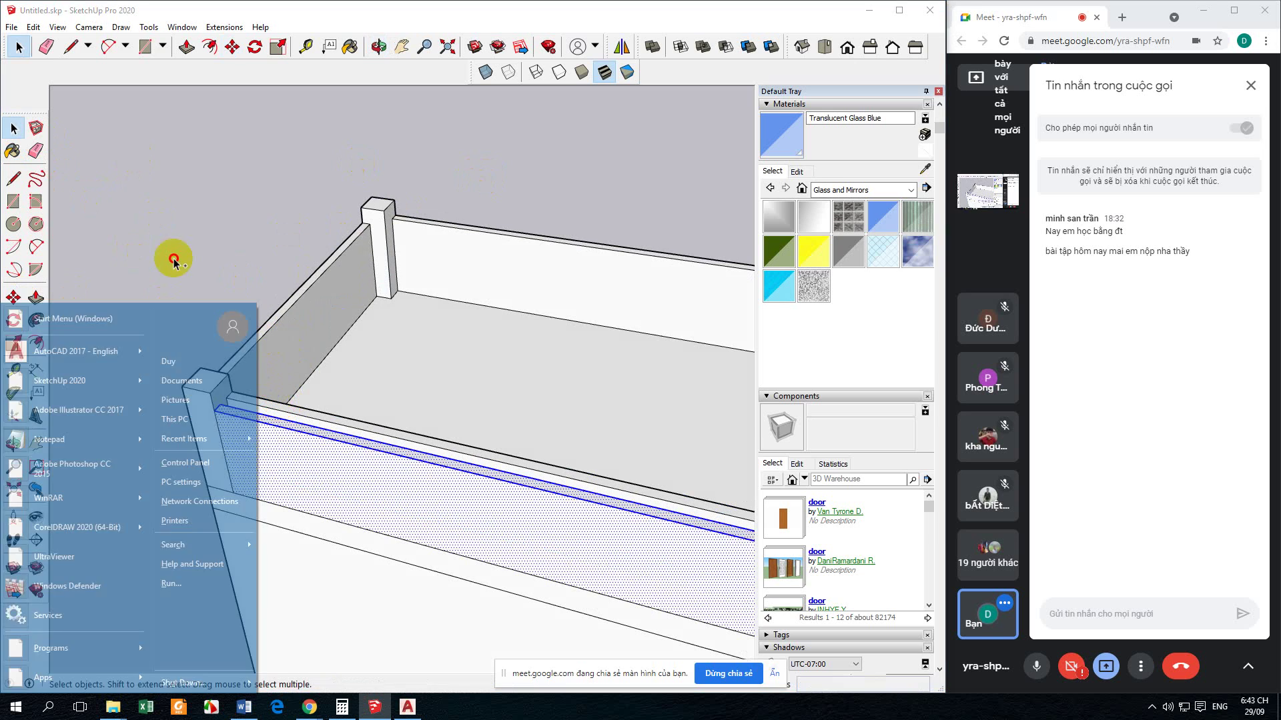
key("alt+Tab")
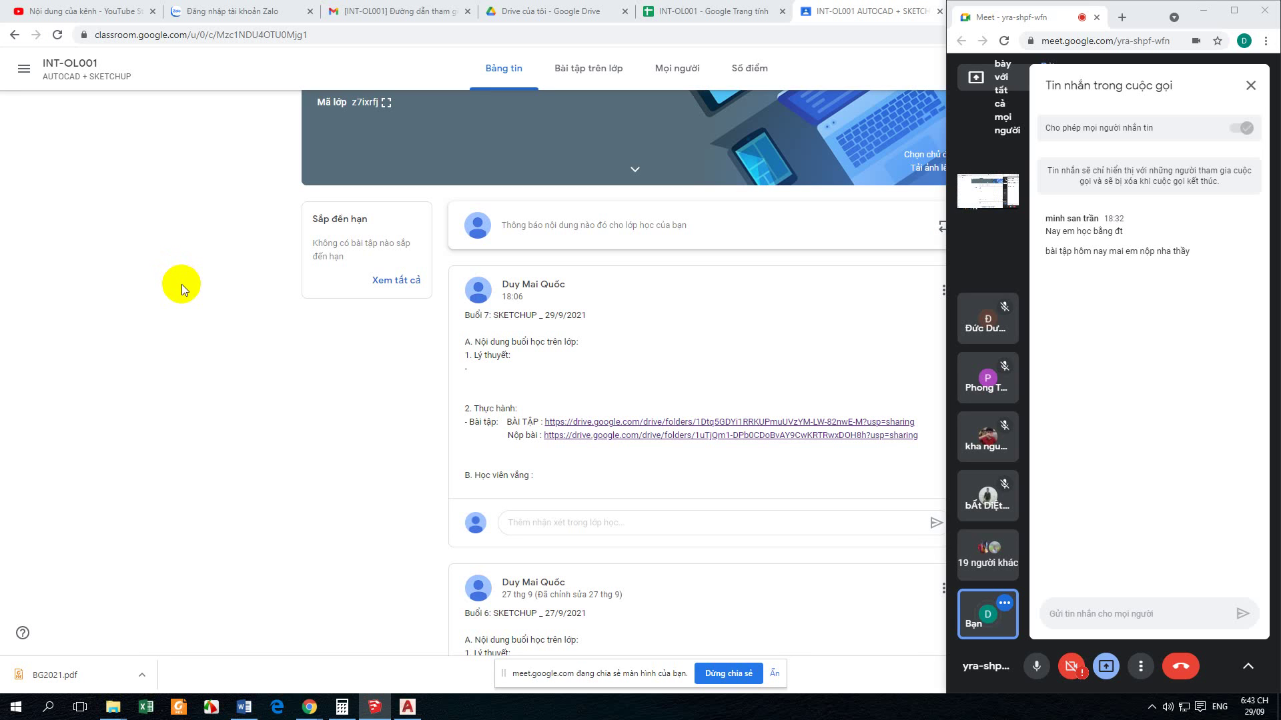
left_click(376, 708)
key("super")
key("super")
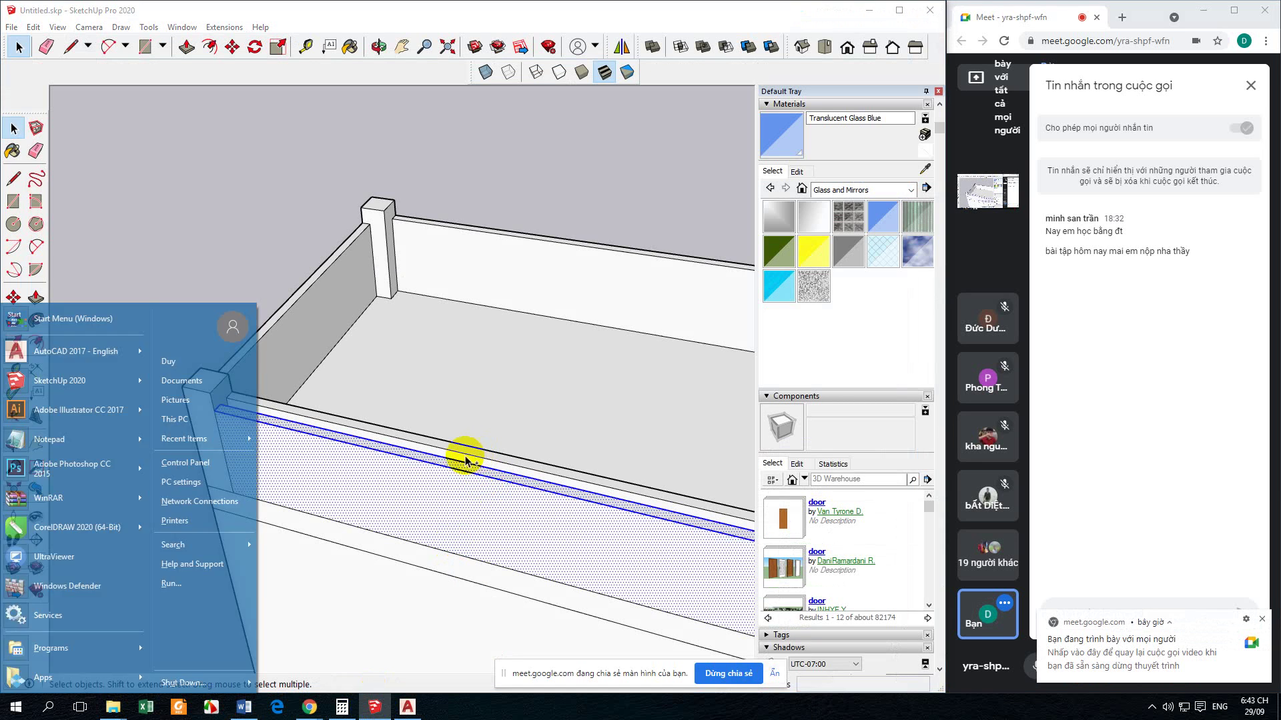
Step: Undo the last two copies of the long roof parapet
left_click(242, 274)
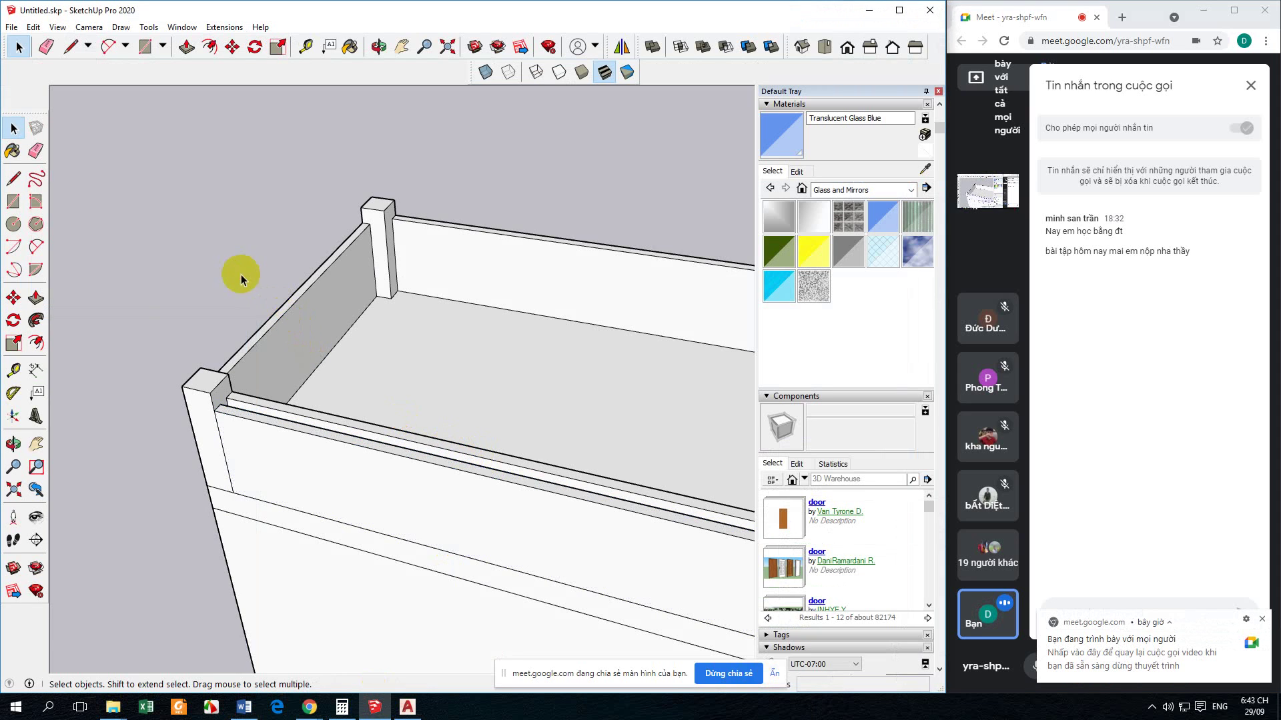
key("ctrl+z")
key("ctrl+z")
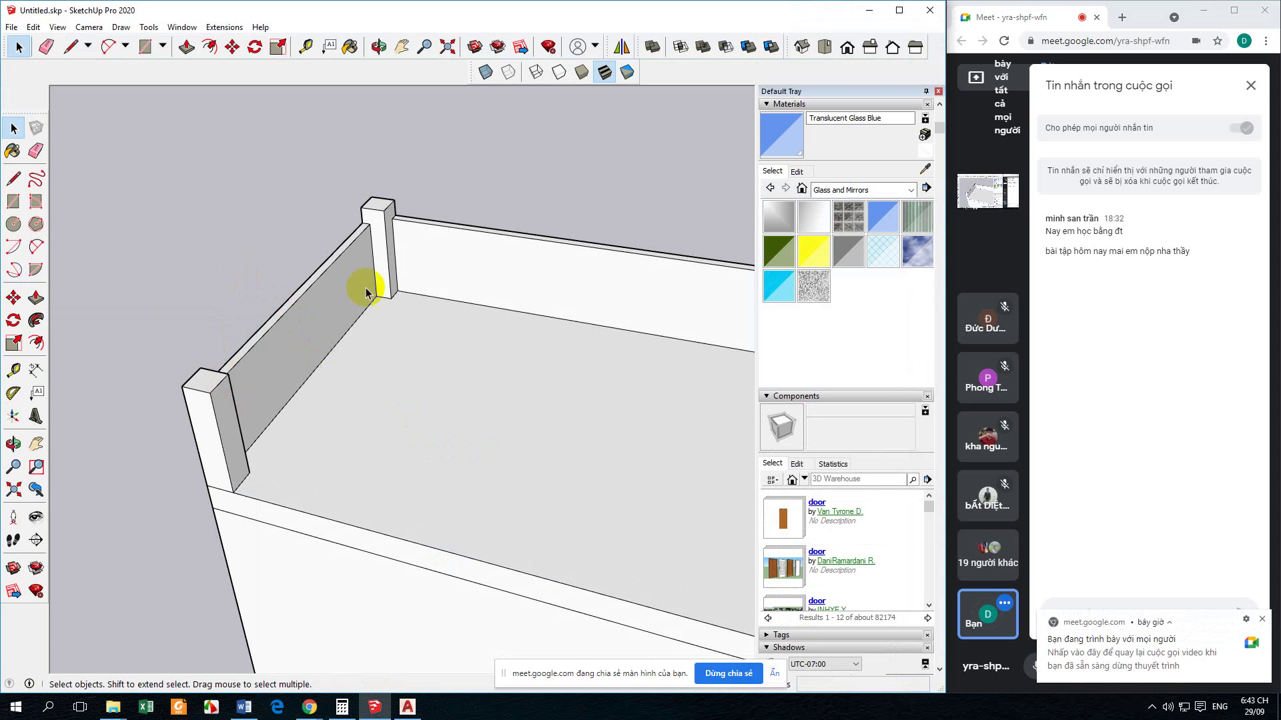
Step: Select the remaining long parapet and copy it 3700 mm across the roof to the opposite long side
left_click(393, 230)
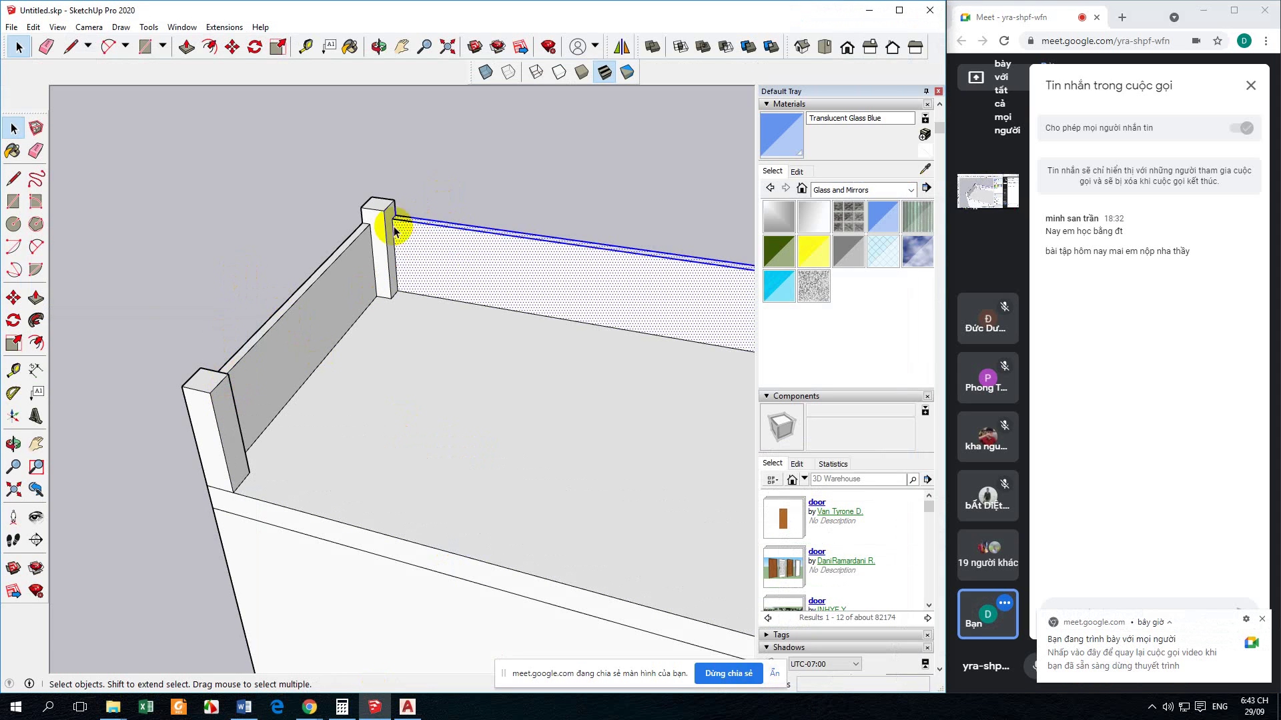
left_click(12, 301)
middle_click_drag(208, 357, 339, 368)
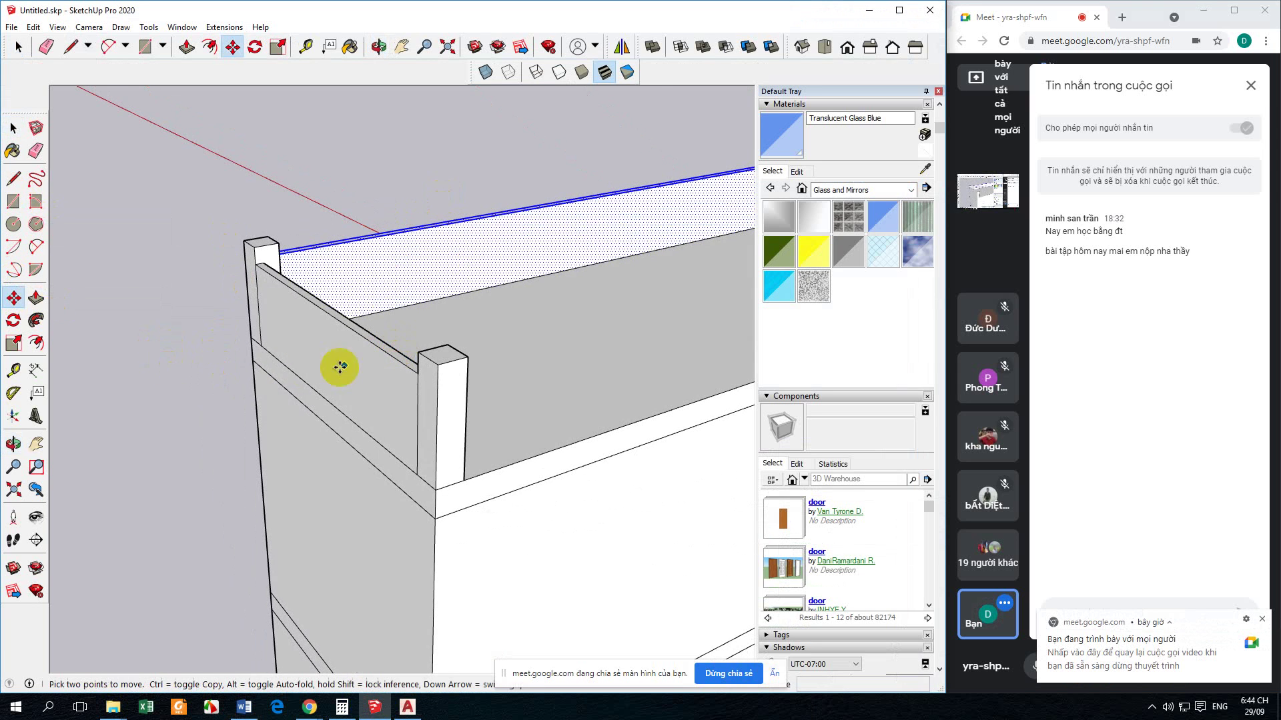
left_click(260, 346)
key("ctrl")
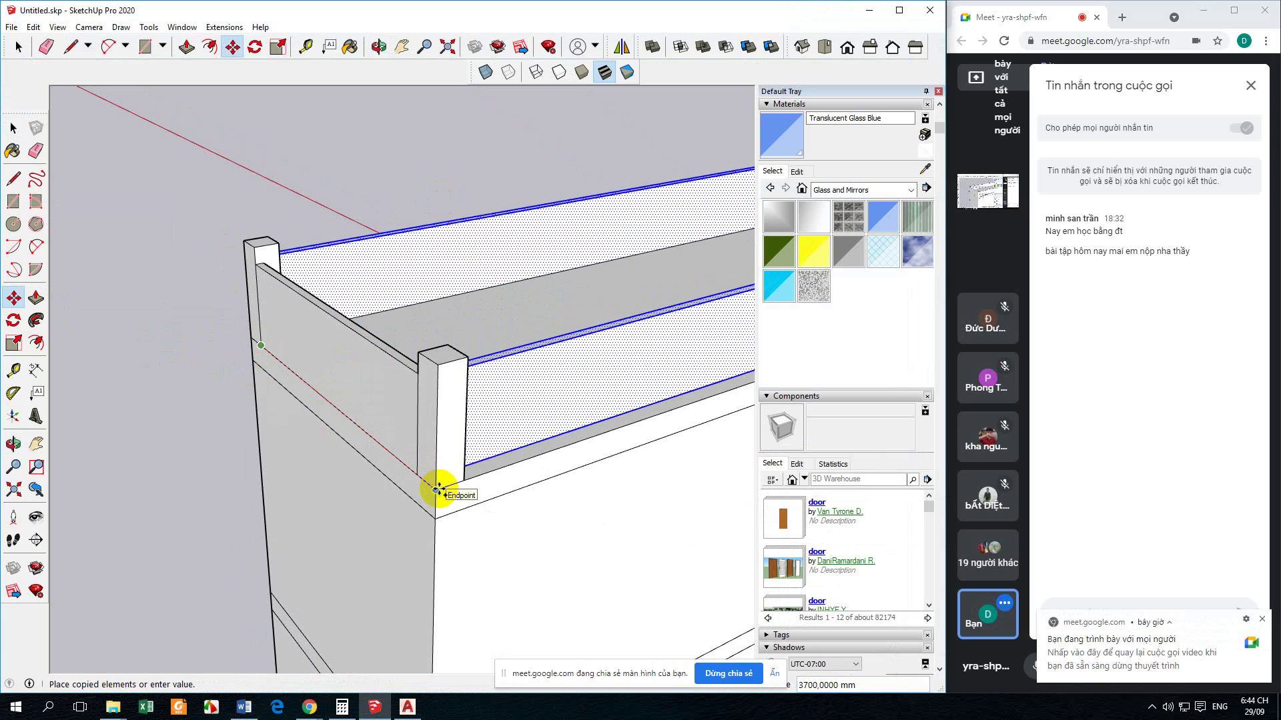
key("Escape")
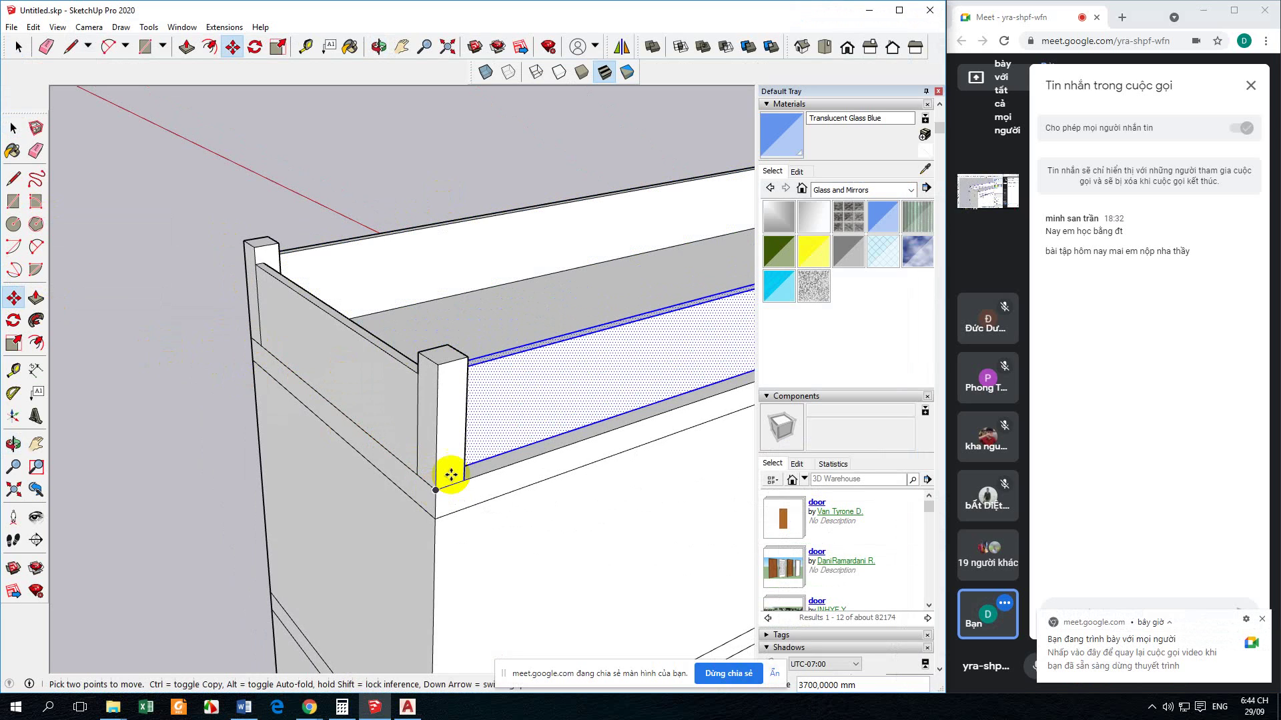
Step: Try to copy the new long parapet outward from the corner column towards the roof edge
left_click(417, 351)
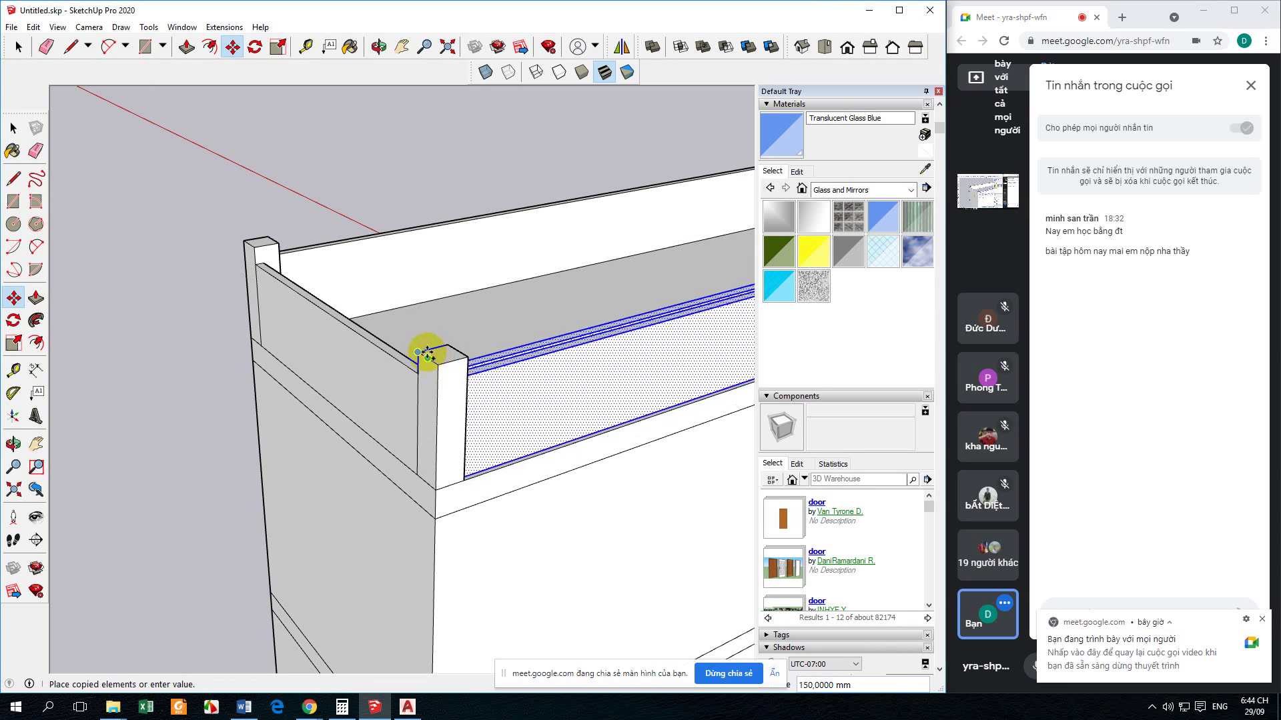
key("super")
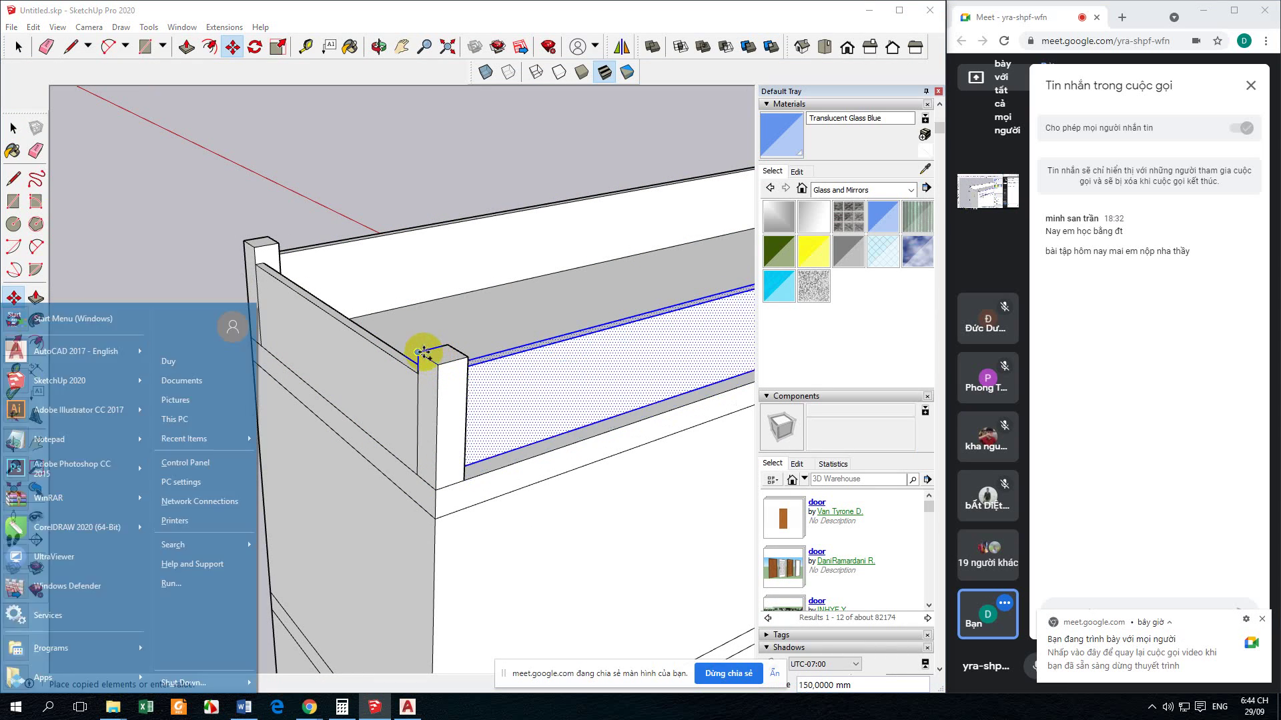
key("super")
key("super")
key("super")
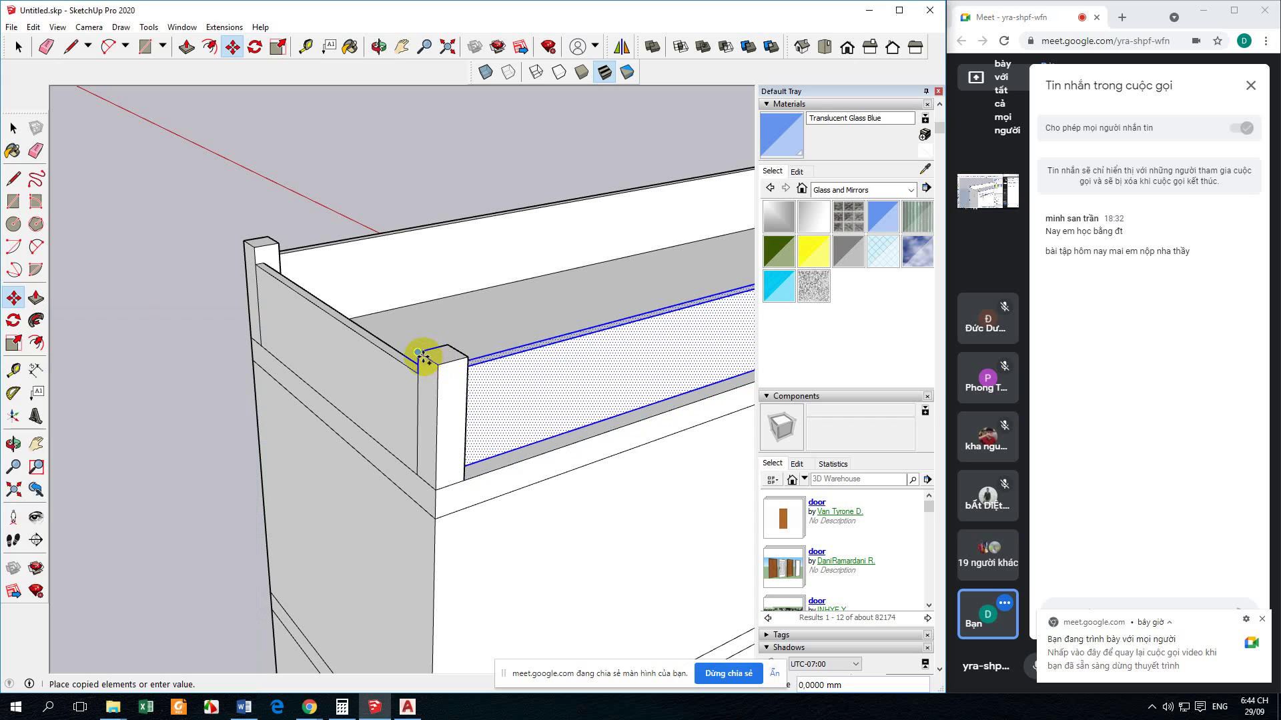
key("super")
key("super")
key("alt+Tab")
key("super")
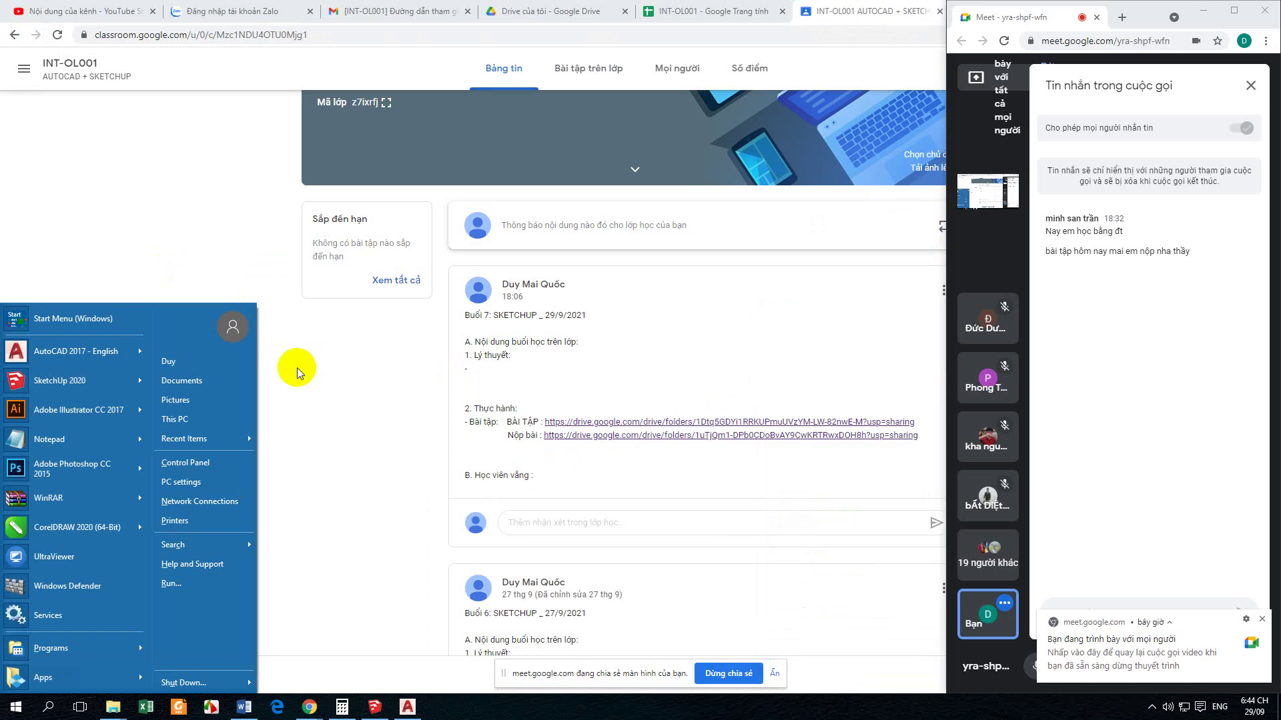
key("super")
left_click(314, 465)
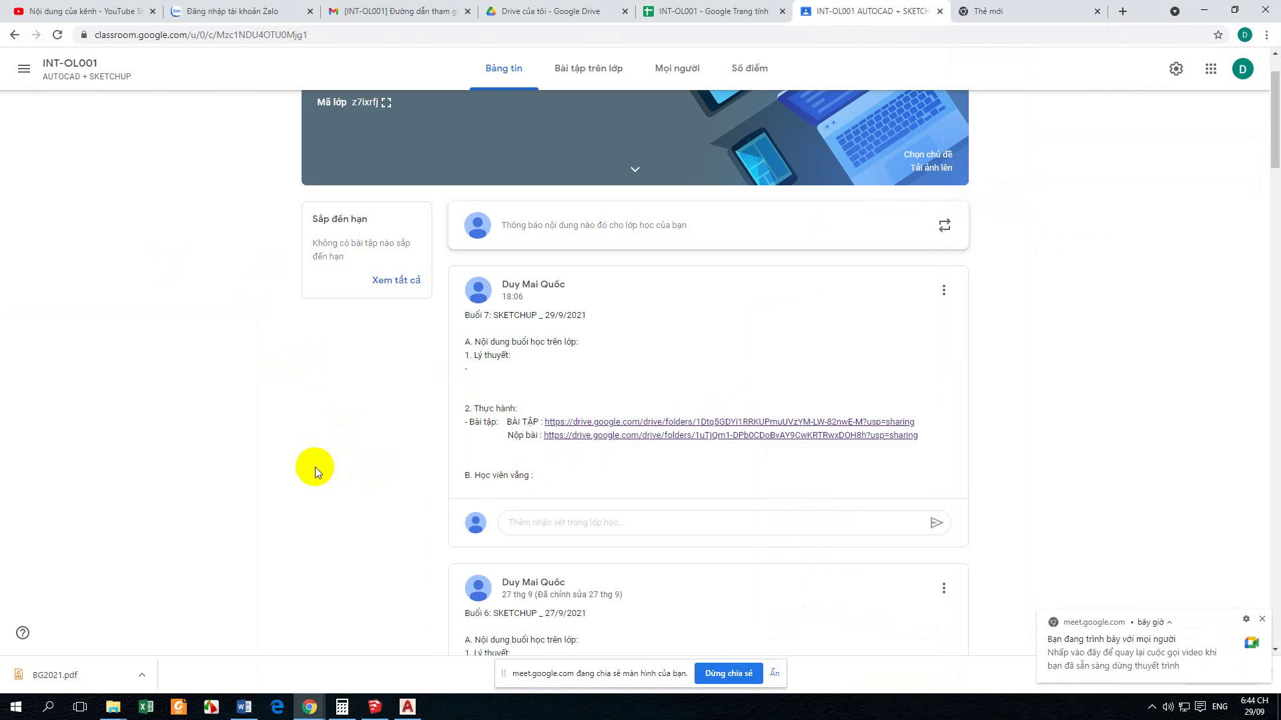
left_click(390, 706)
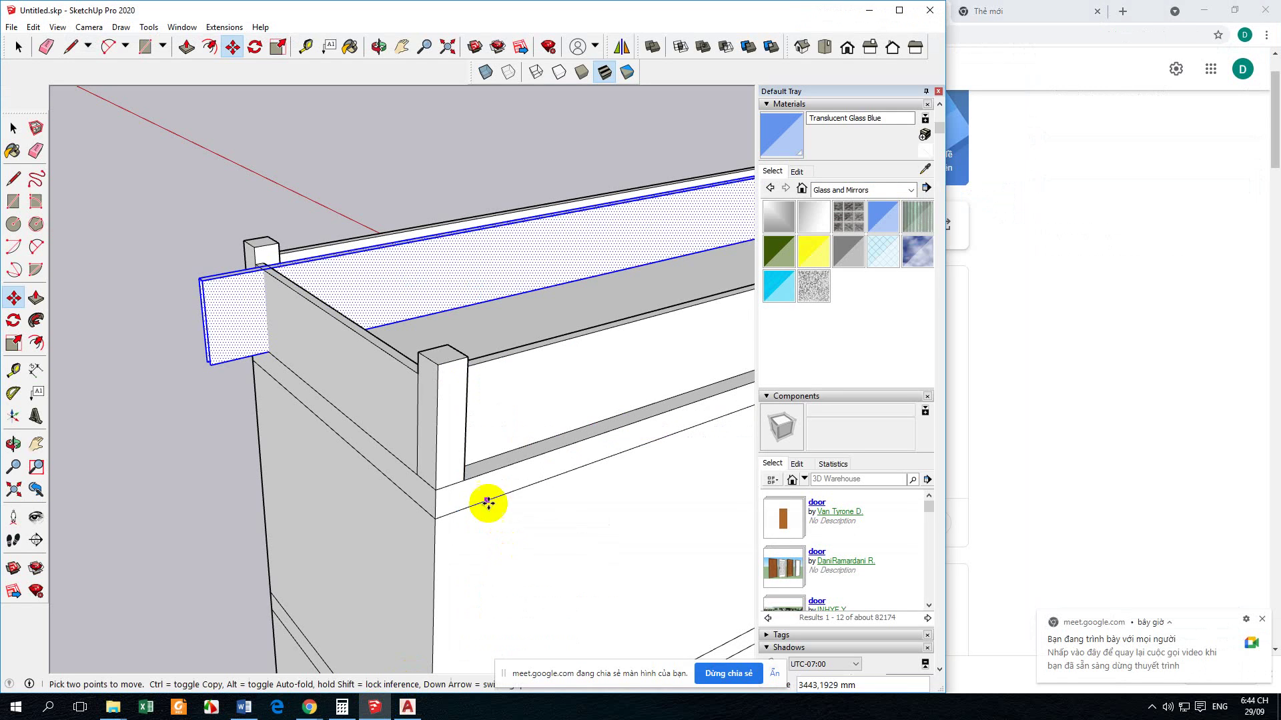
left_click(321, 708)
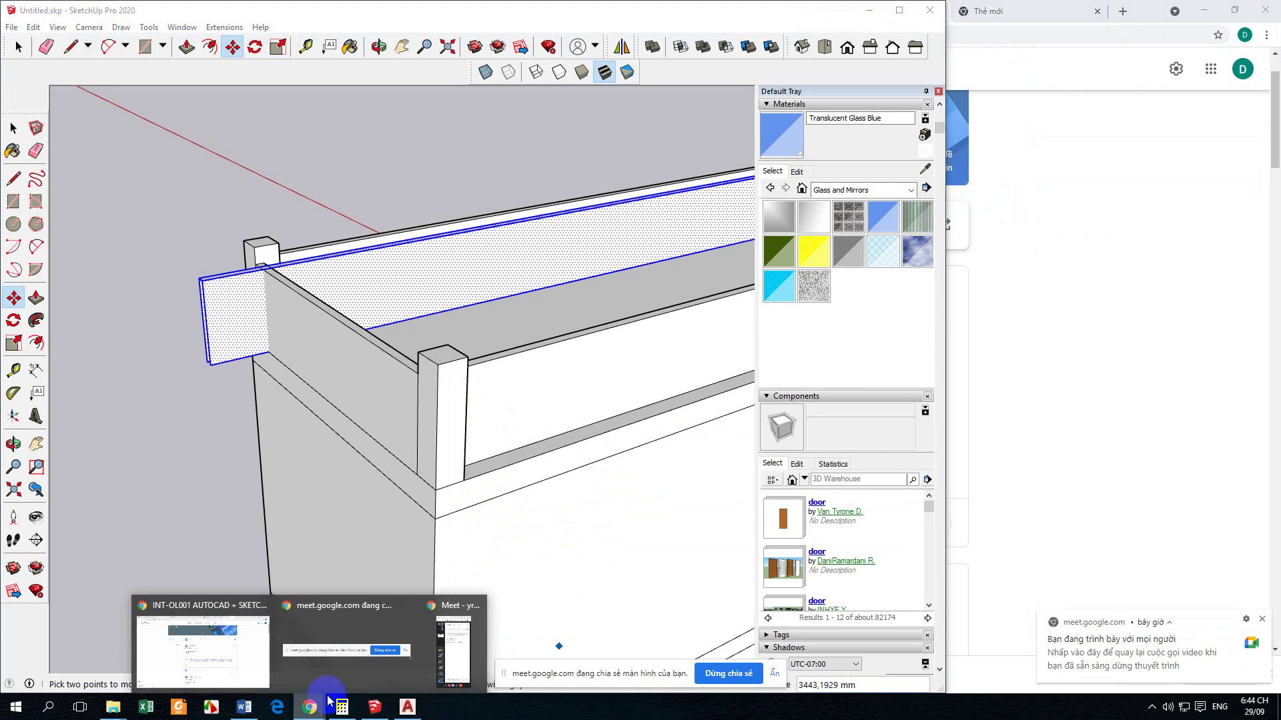
left_click(466, 646)
left_click(126, 346)
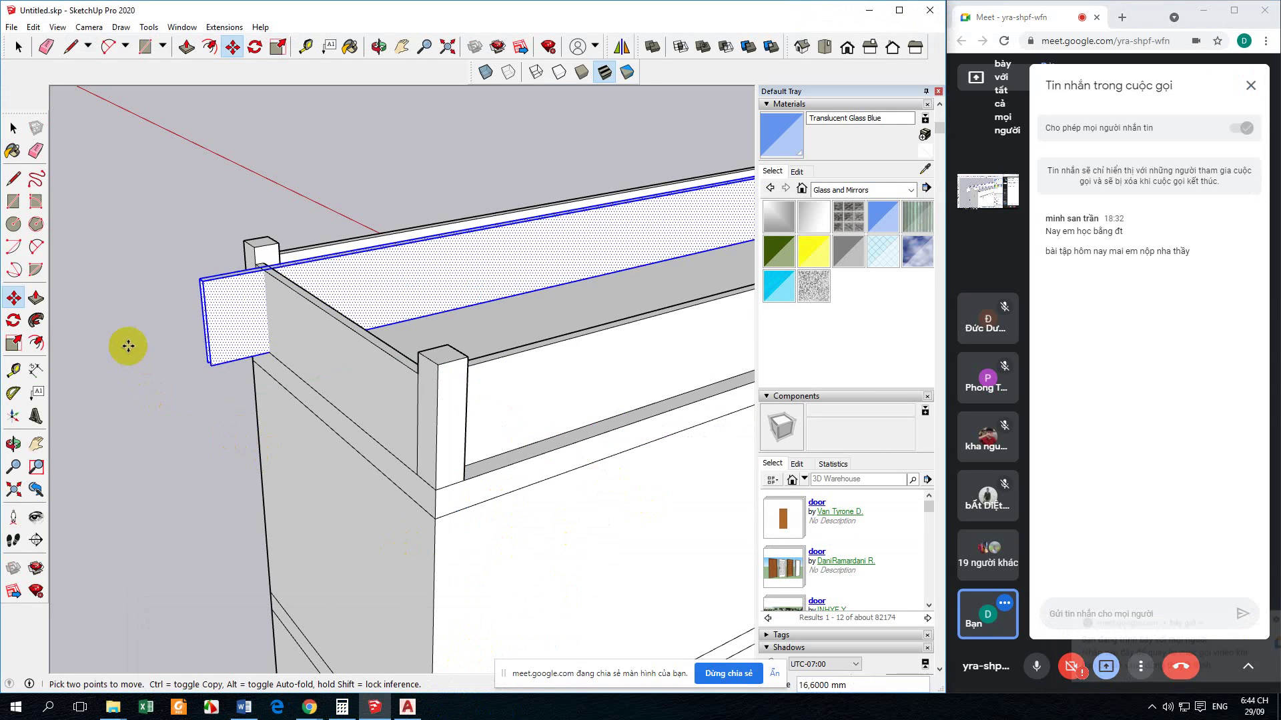
Step: Undo the misplaced parapet copies, leaving only the original long parapet and the rear parapet on the roof
left_click(14, 128)
left_click(125, 344)
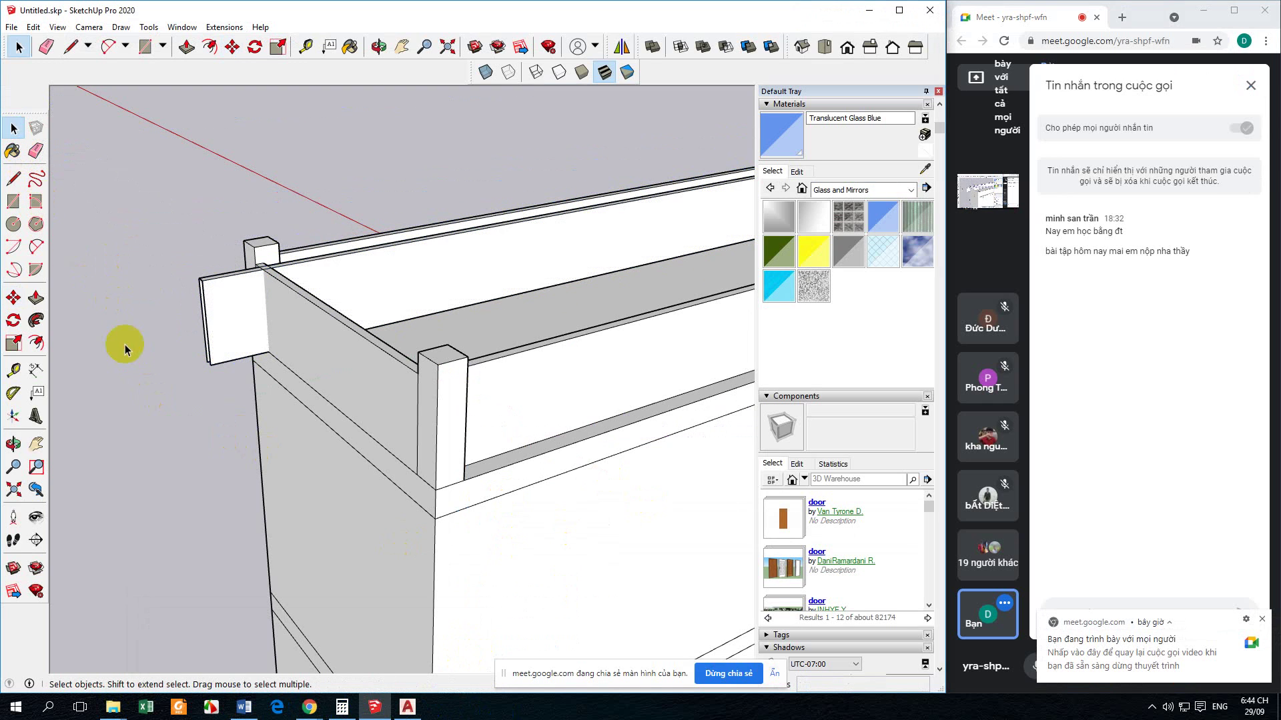
key("o")
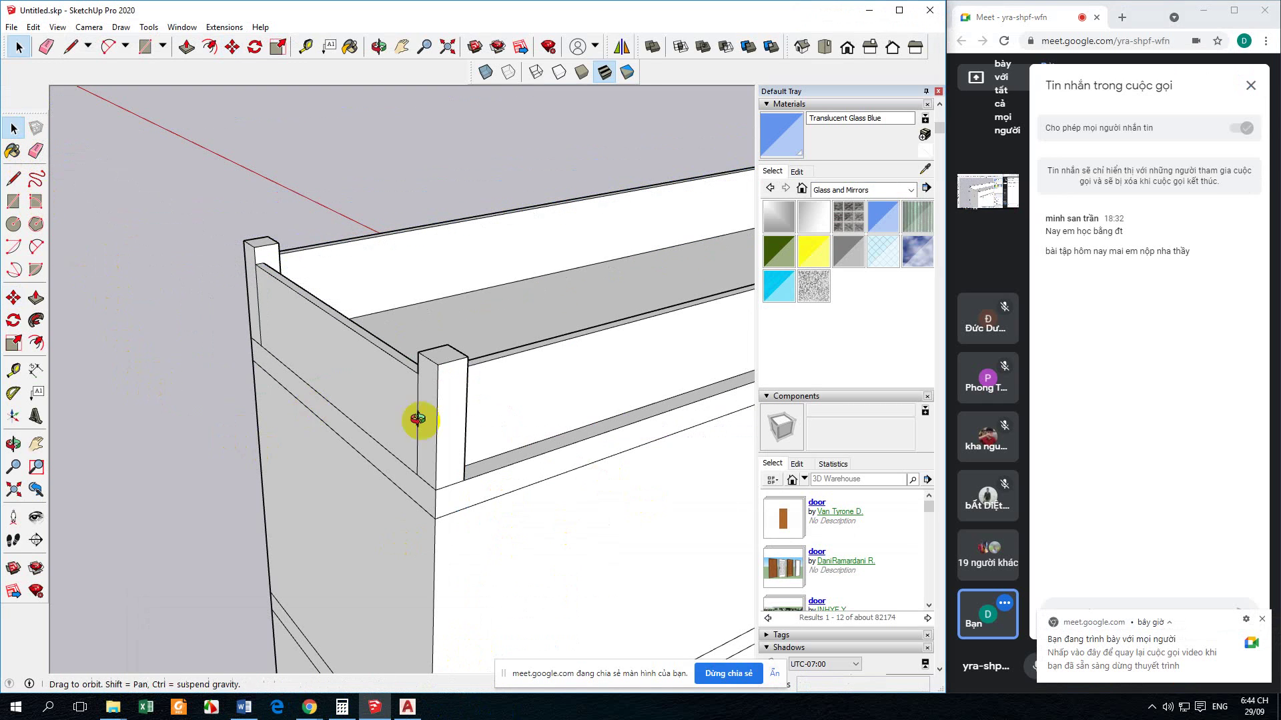
left_click_drag(417, 418, 432, 360)
middle_click_drag(432, 360, 500, 340)
left_click_drag(541, 165, 521, 208)
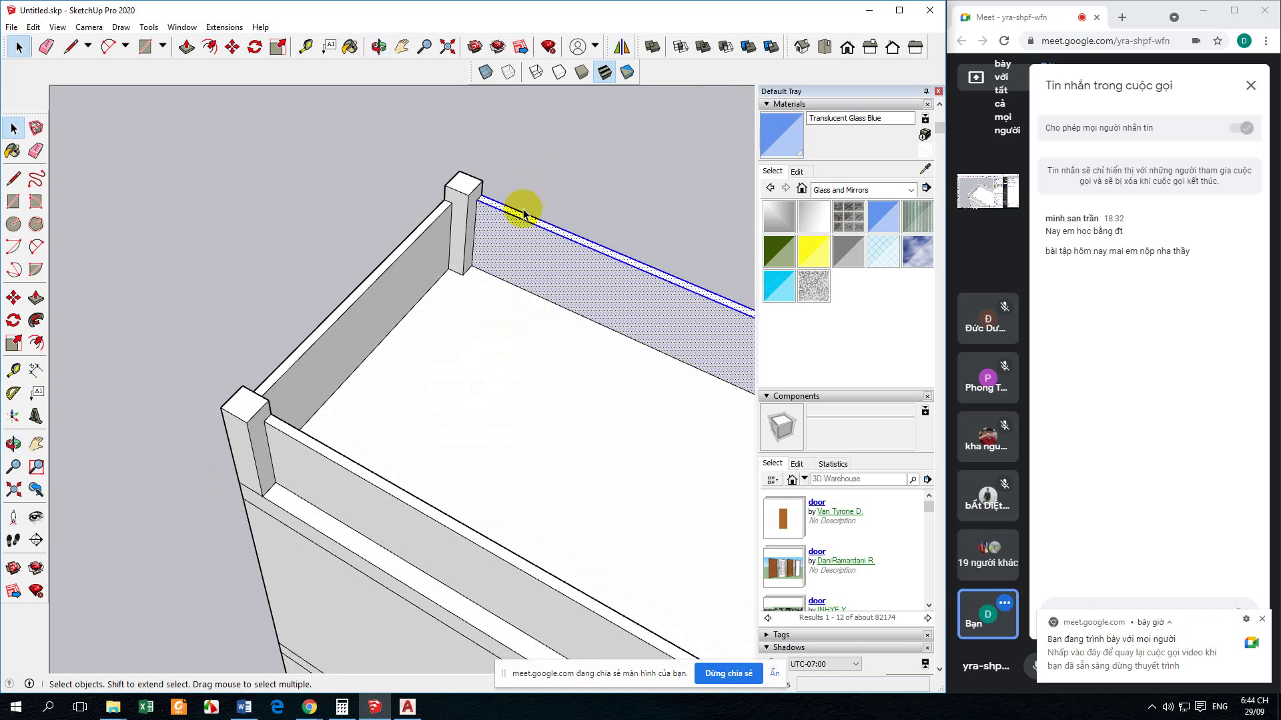
middle_click_drag(573, 262, 286, 331)
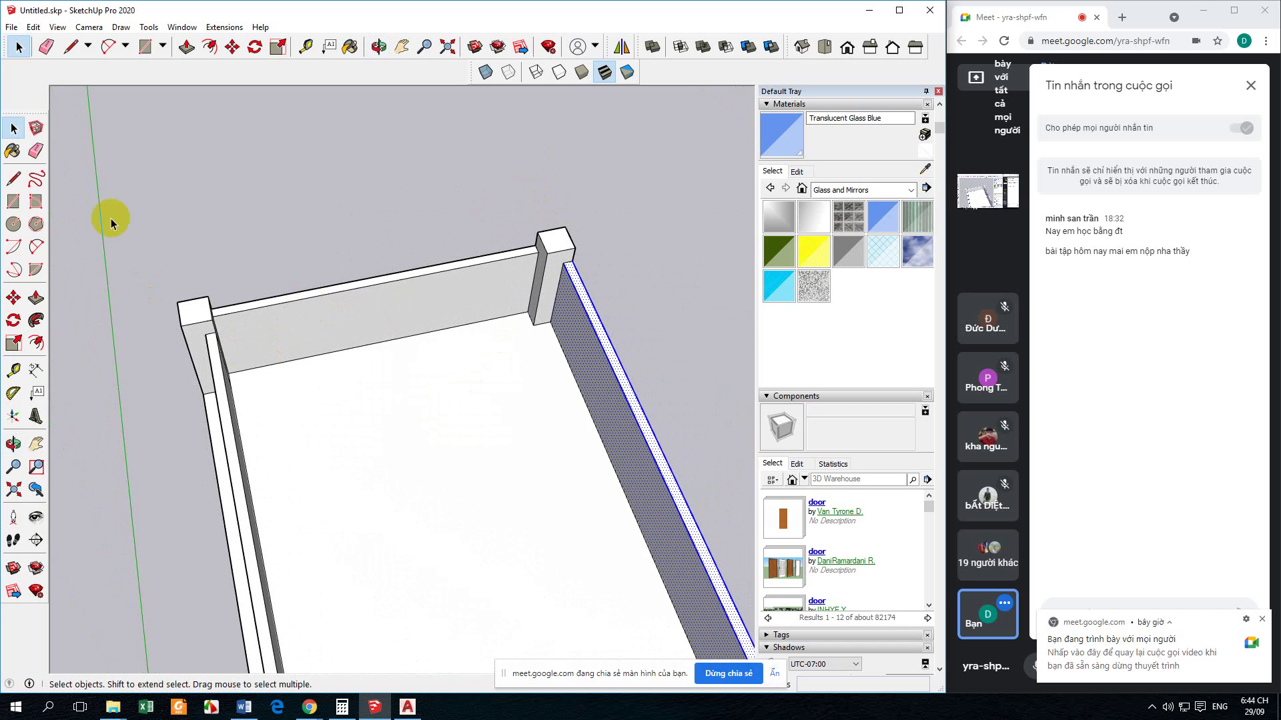
left_click(205, 255)
left_click(569, 347)
left_click(592, 387)
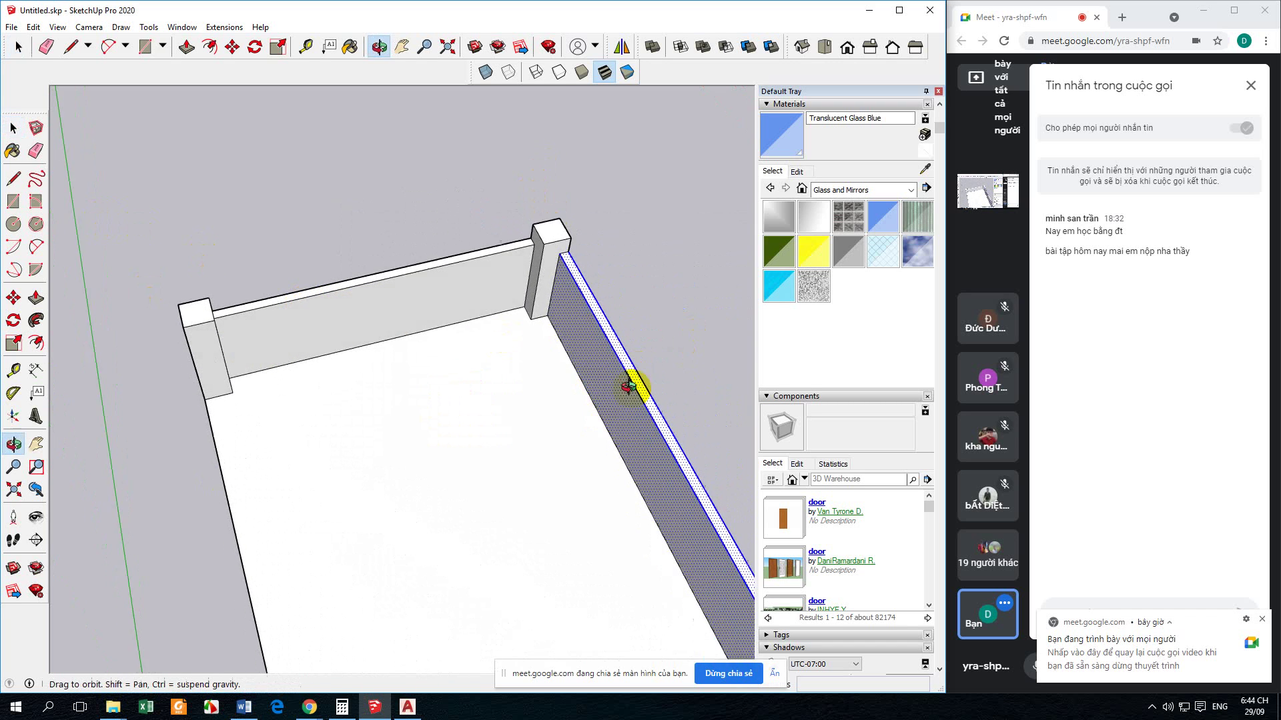
Step: Try to copy the long parapet from its column to the opposite rear column, and undo it
middle_click_drag(635, 380, 659, 248)
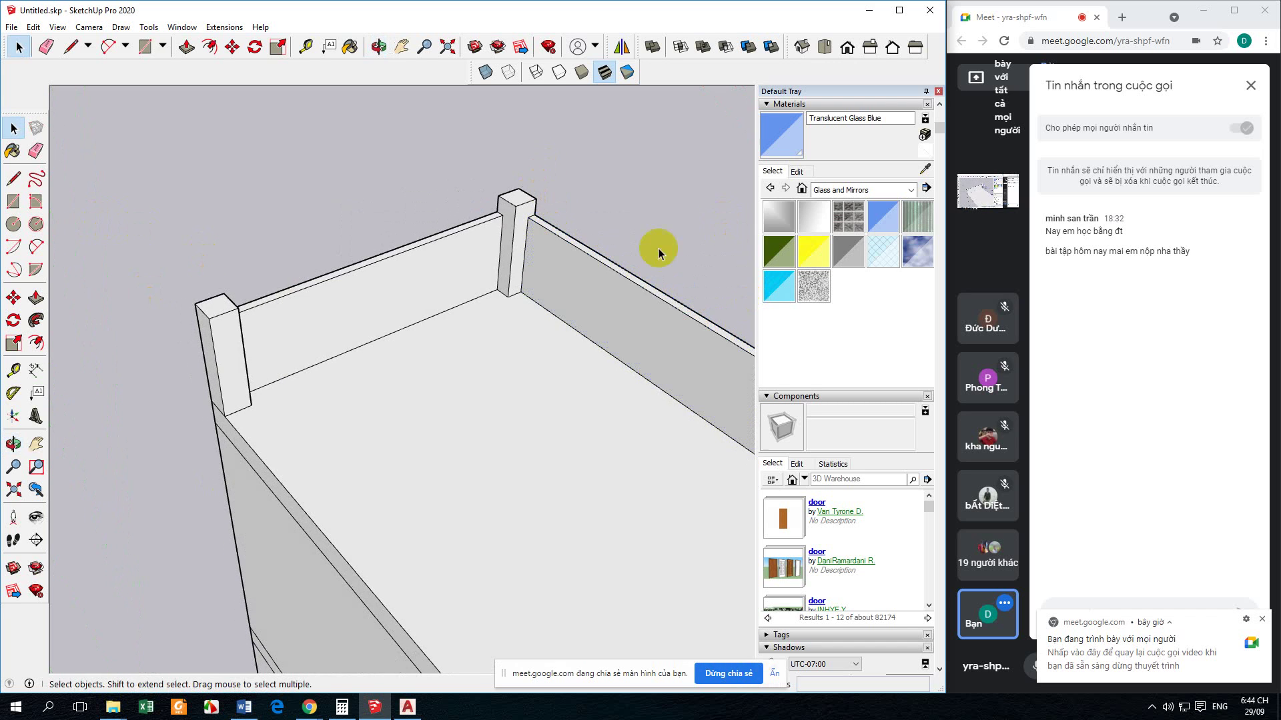
left_click(563, 262)
left_click(13, 298)
left_click(237, 372)
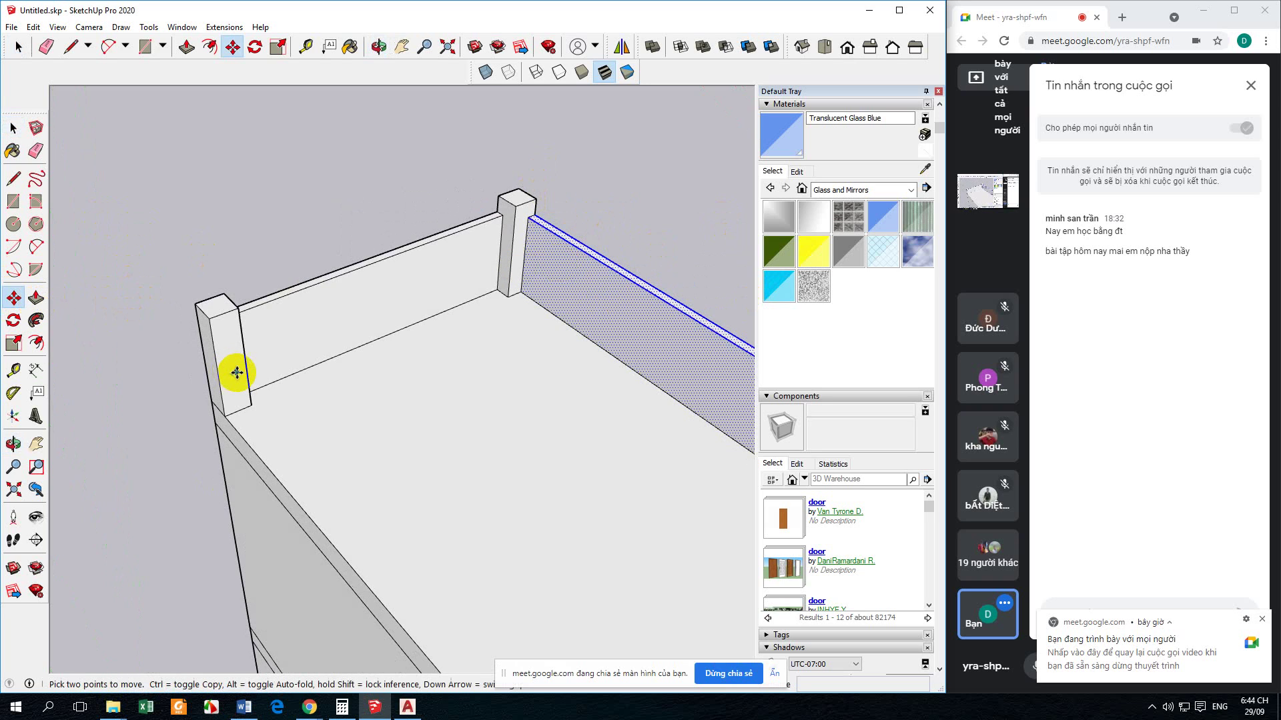
left_click(535, 214)
key("ctrl")
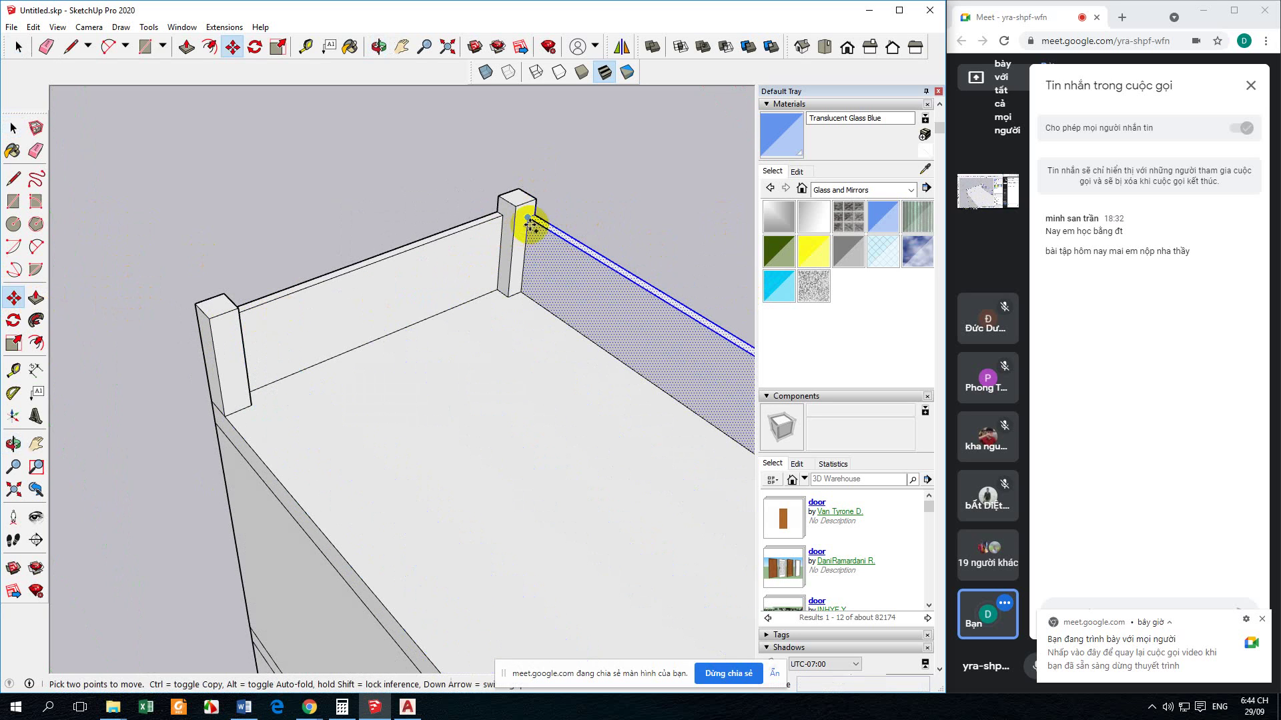
left_click(218, 344)
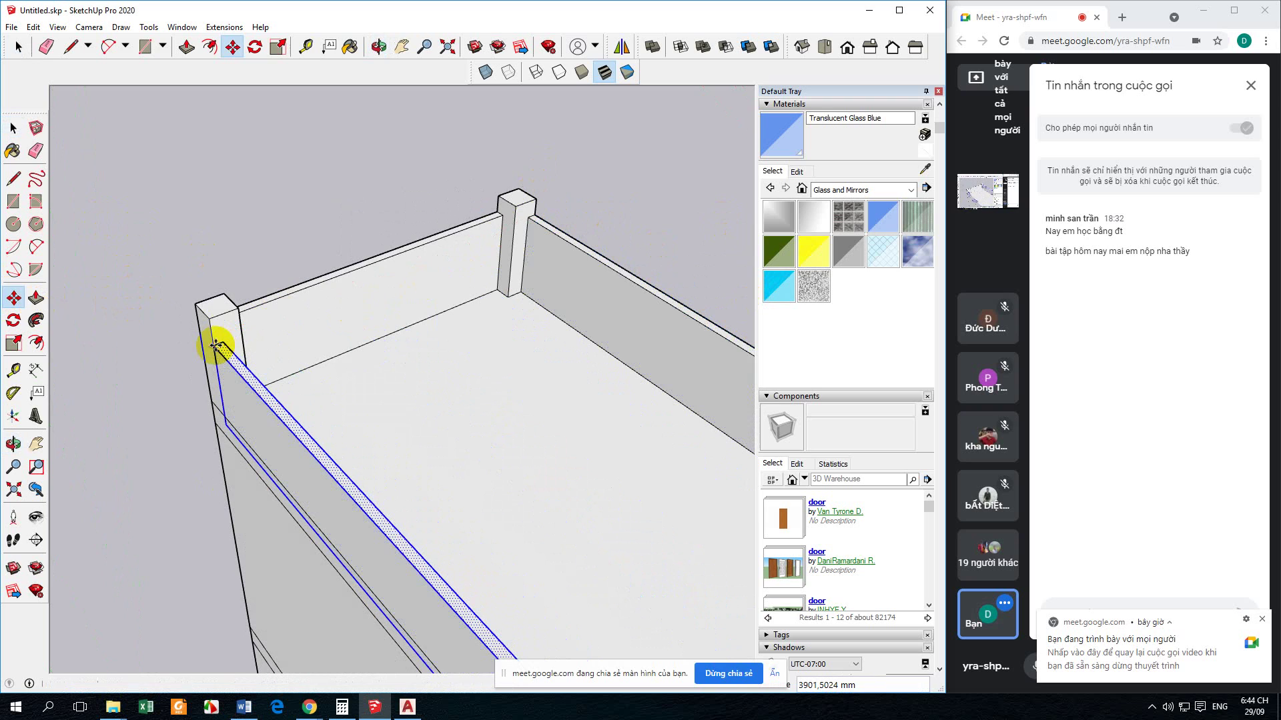
key("ctrl+z")
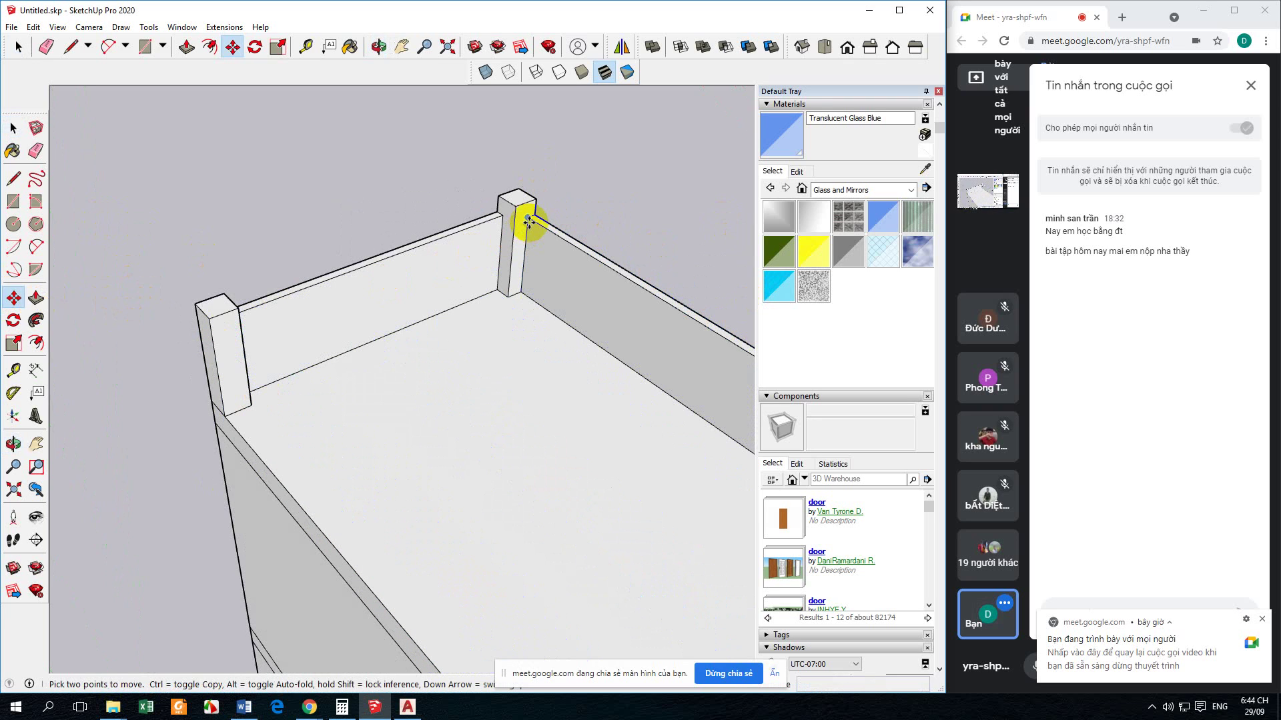
Step: Select the long parapet and copy it 3900 mm across the roof, flush with the outer face of the opposite columns
key("space")
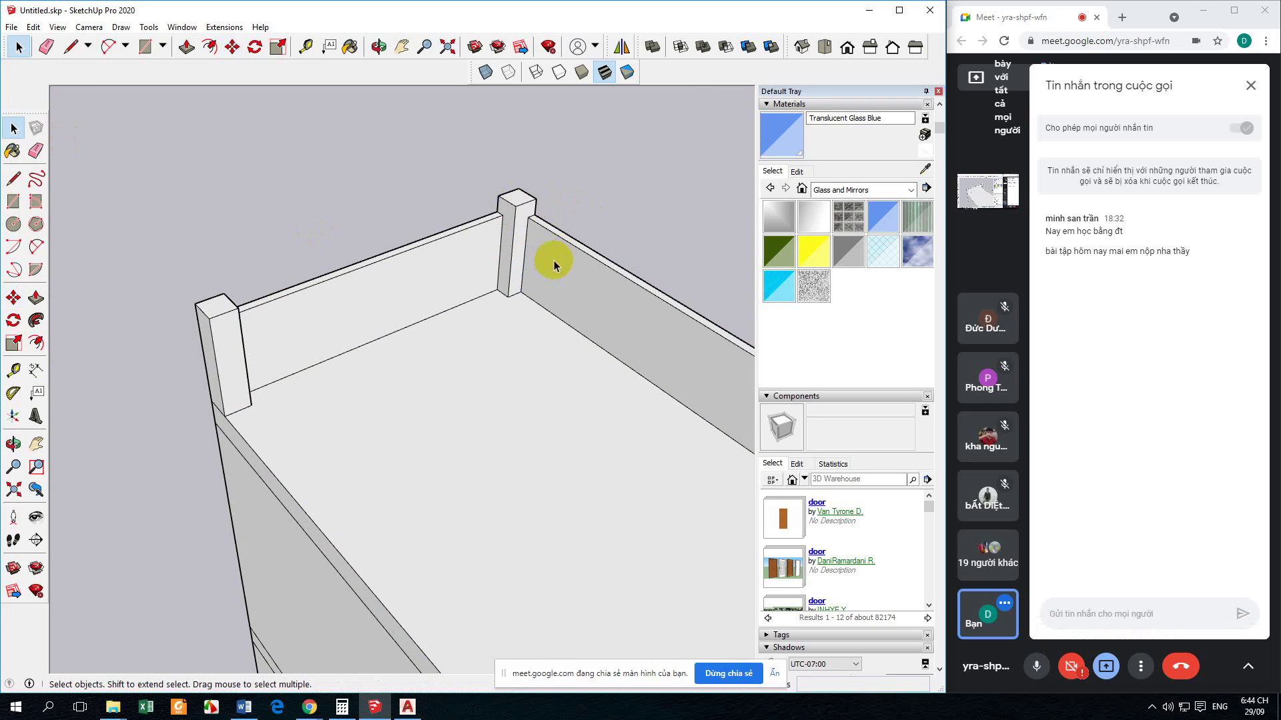
left_click(553, 263)
left_click(13, 297)
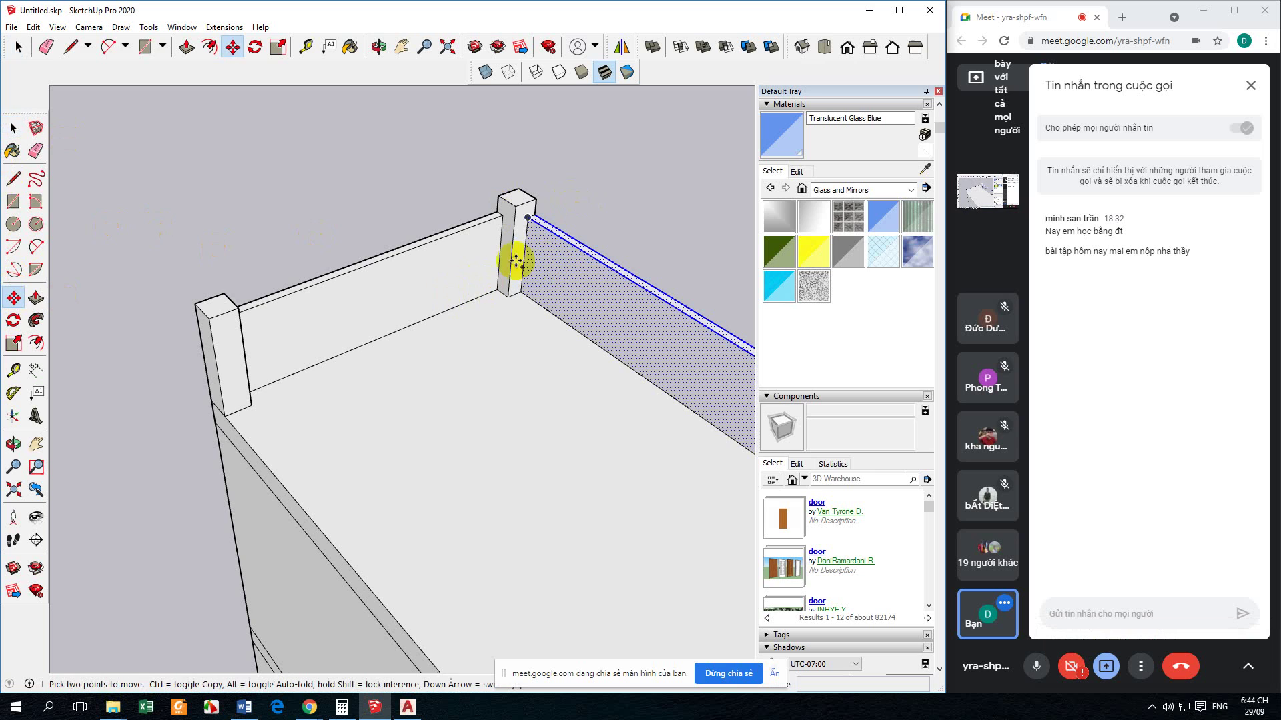
key("ctrl")
left_click(527, 218)
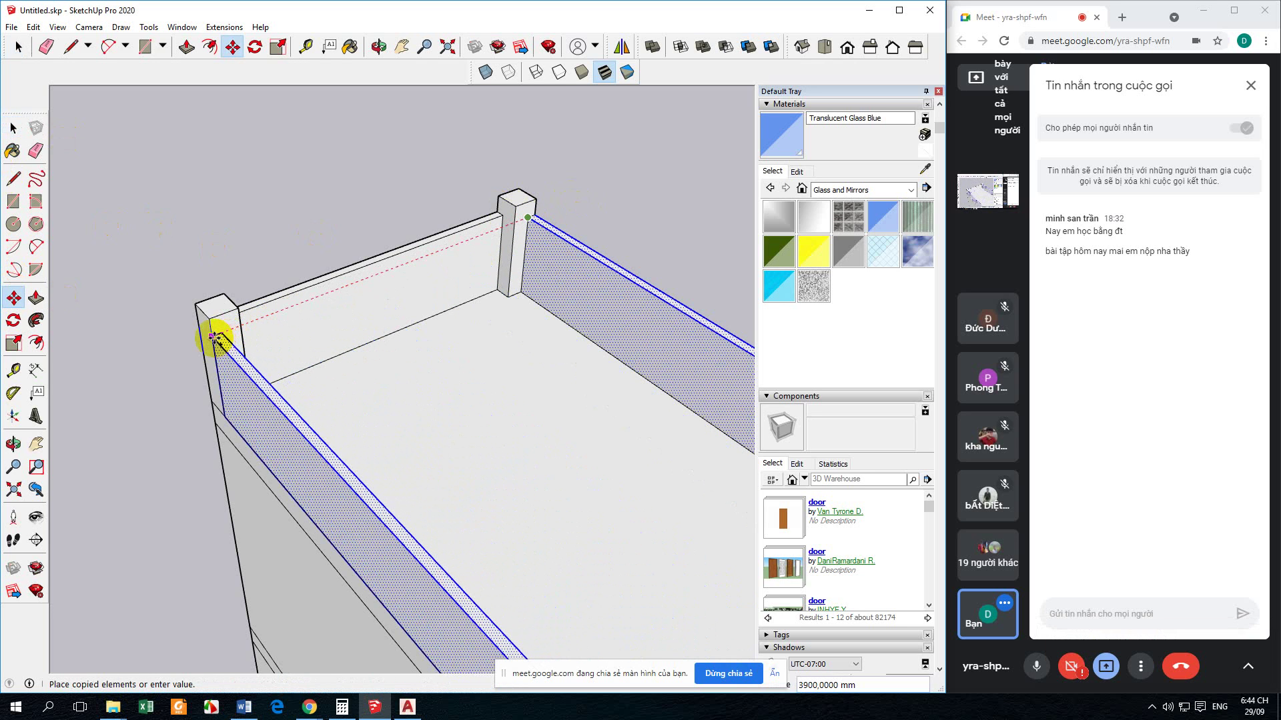
left_click(215, 337)
left_click(13, 127)
left_click(218, 205)
scroll(310, 333, "down", 3)
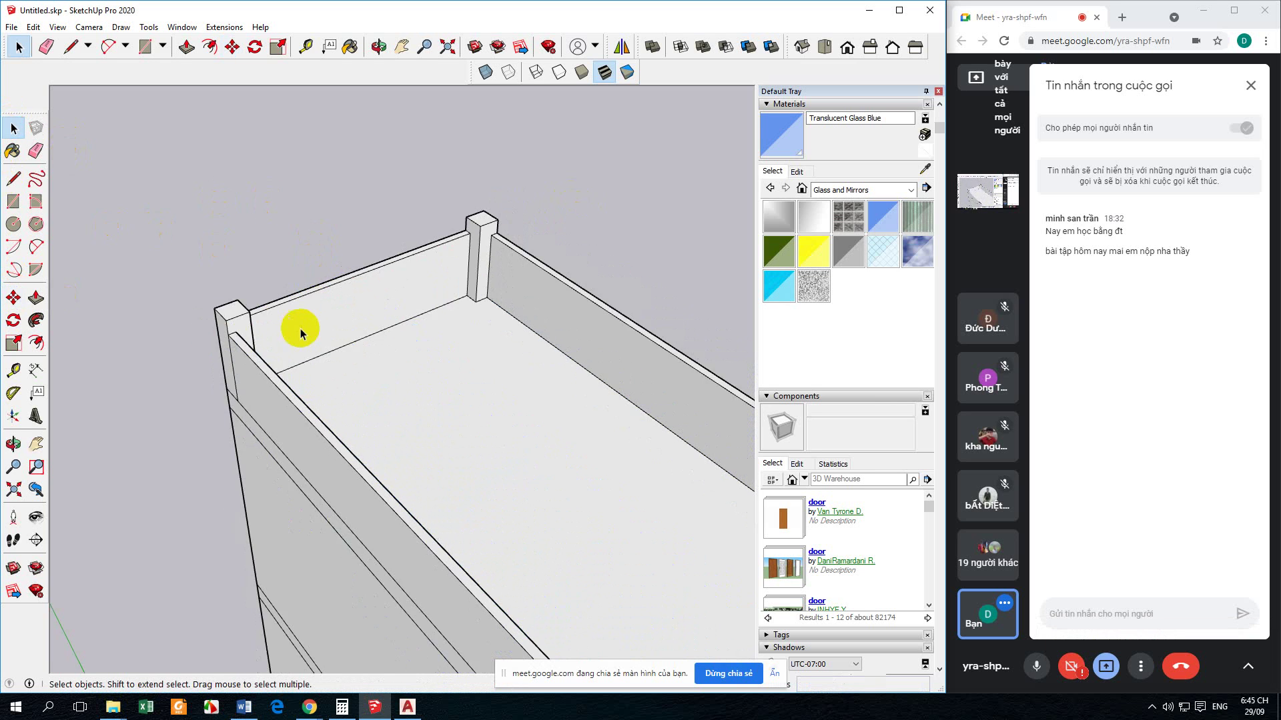
Step: Draw a 100 mm wide parapet profile on the inner face of a front corner column
middle_click_drag(340, 394, 392, 371)
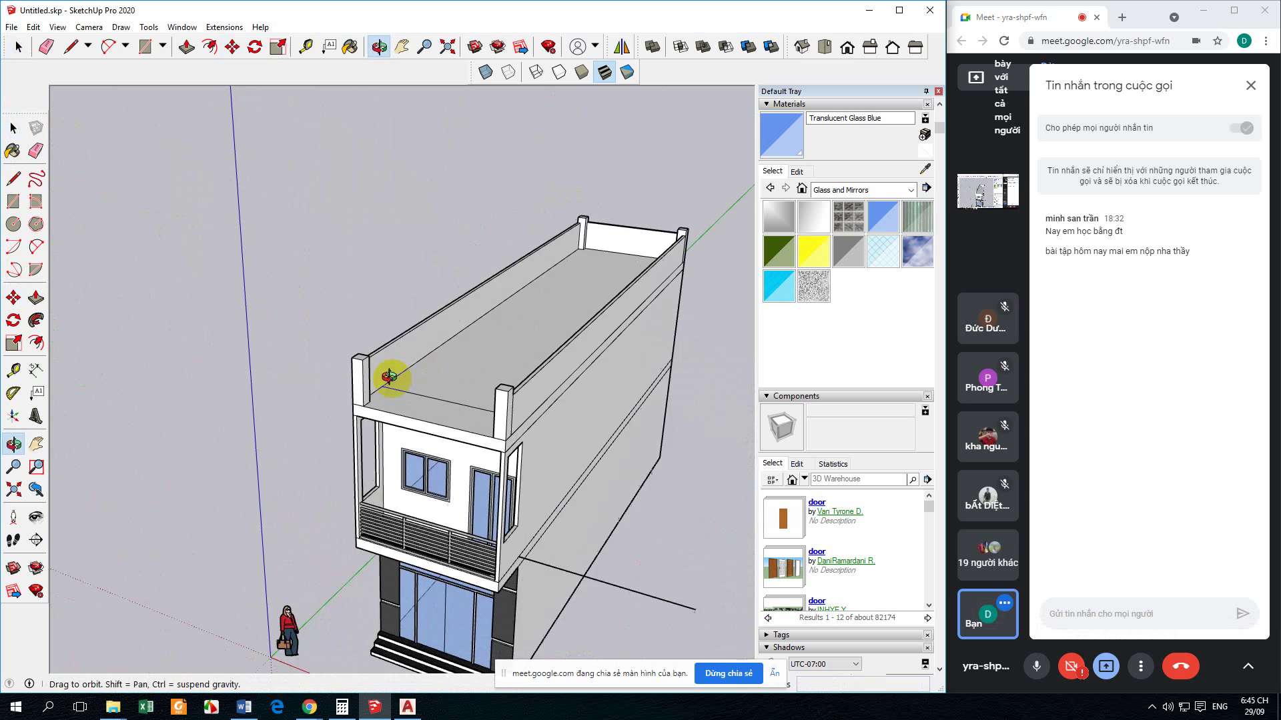
scroll(393, 394, "up", 3)
scroll(394, 410, "up", 2)
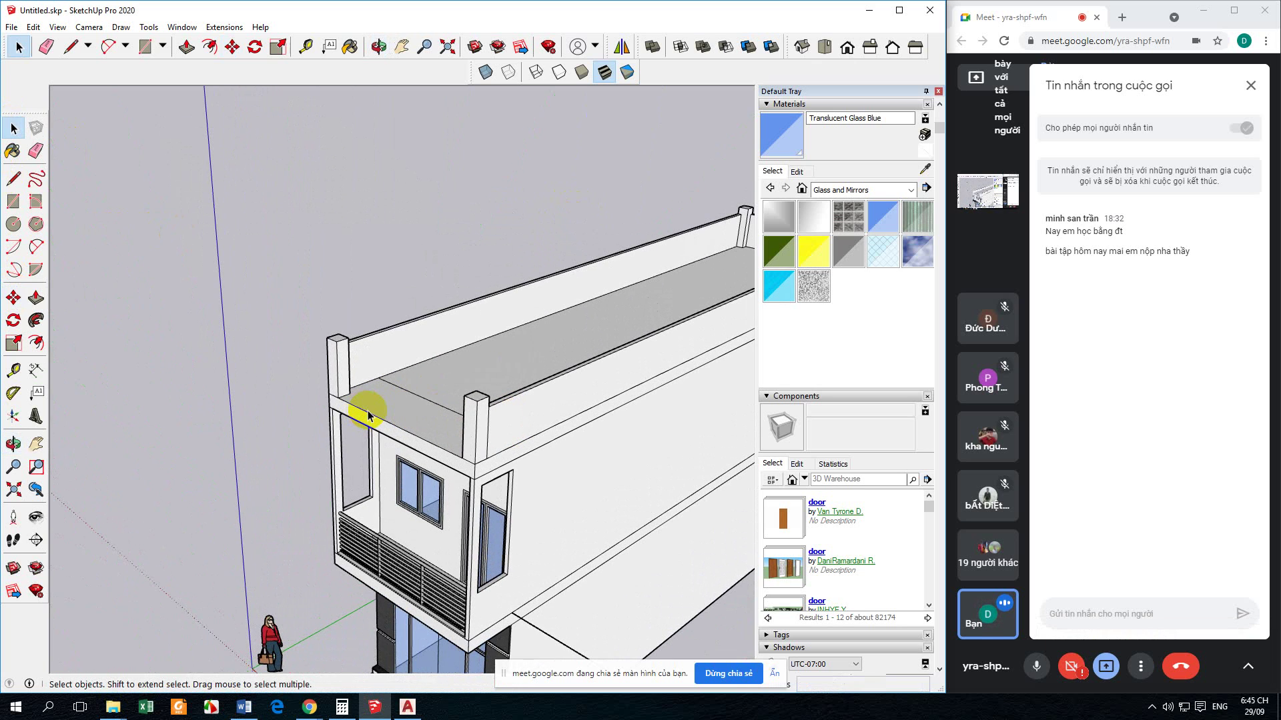
middle_click_drag(375, 406, 377, 546)
scroll(371, 373, "up", 3)
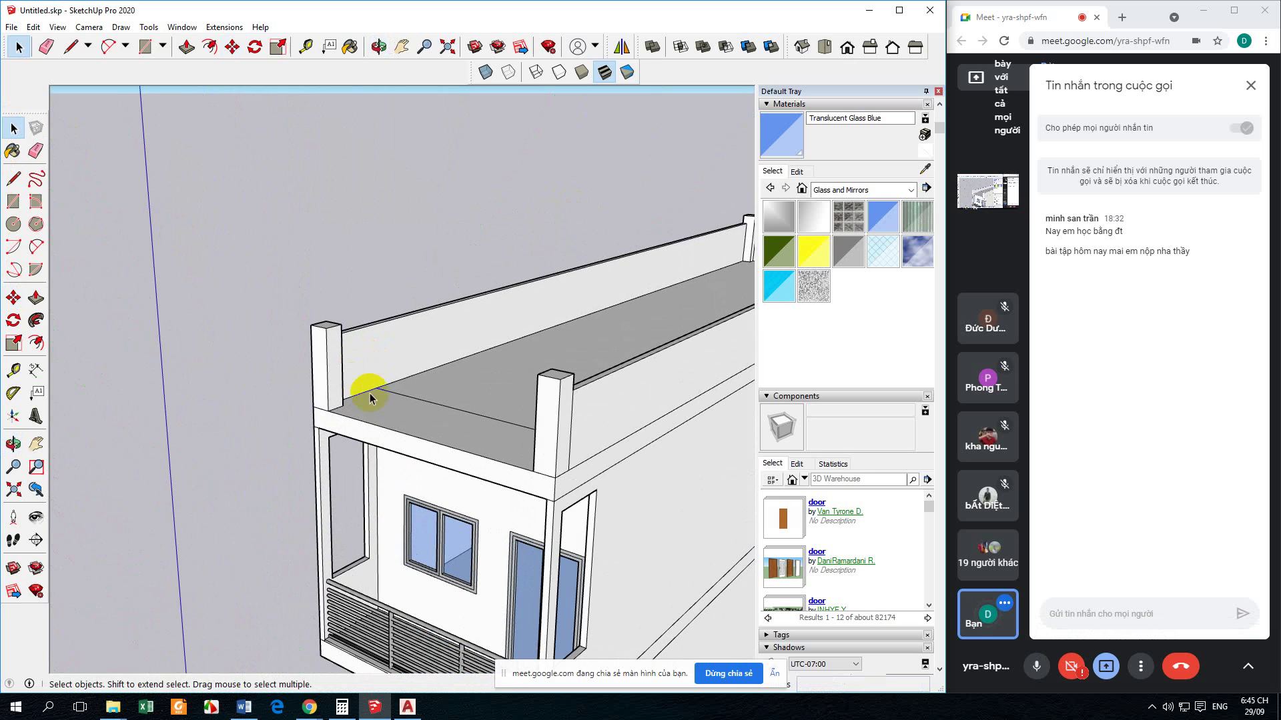
left_click(13, 298)
left_click(14, 178)
scroll(423, 466, "up", 2)
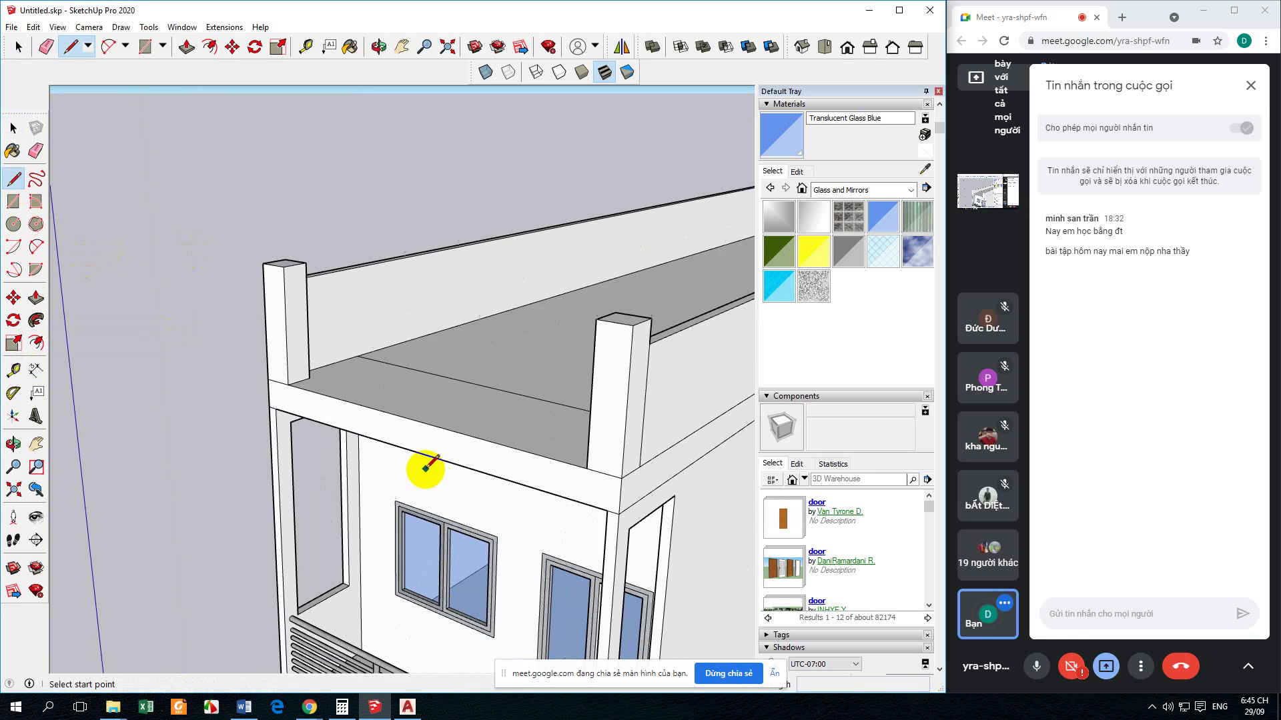
scroll(338, 372, "up", 2)
scroll(333, 425, "up", 2)
left_click(275, 443)
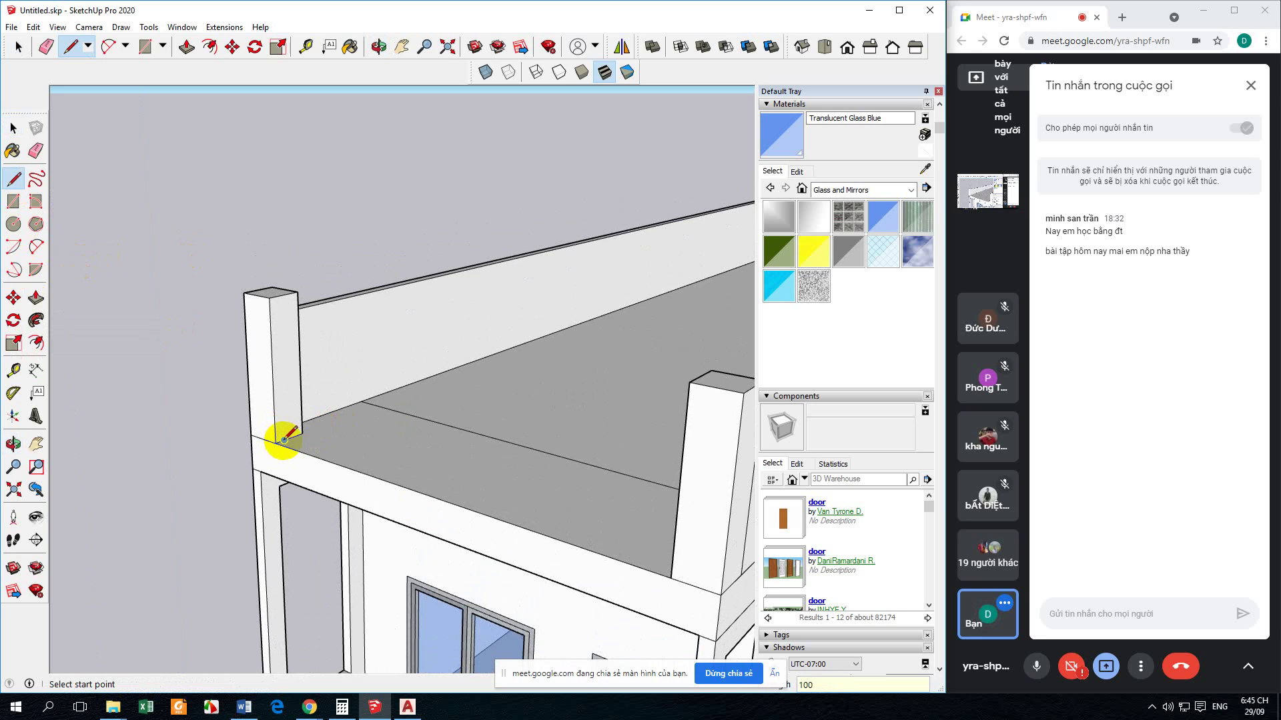
left_click(270, 324)
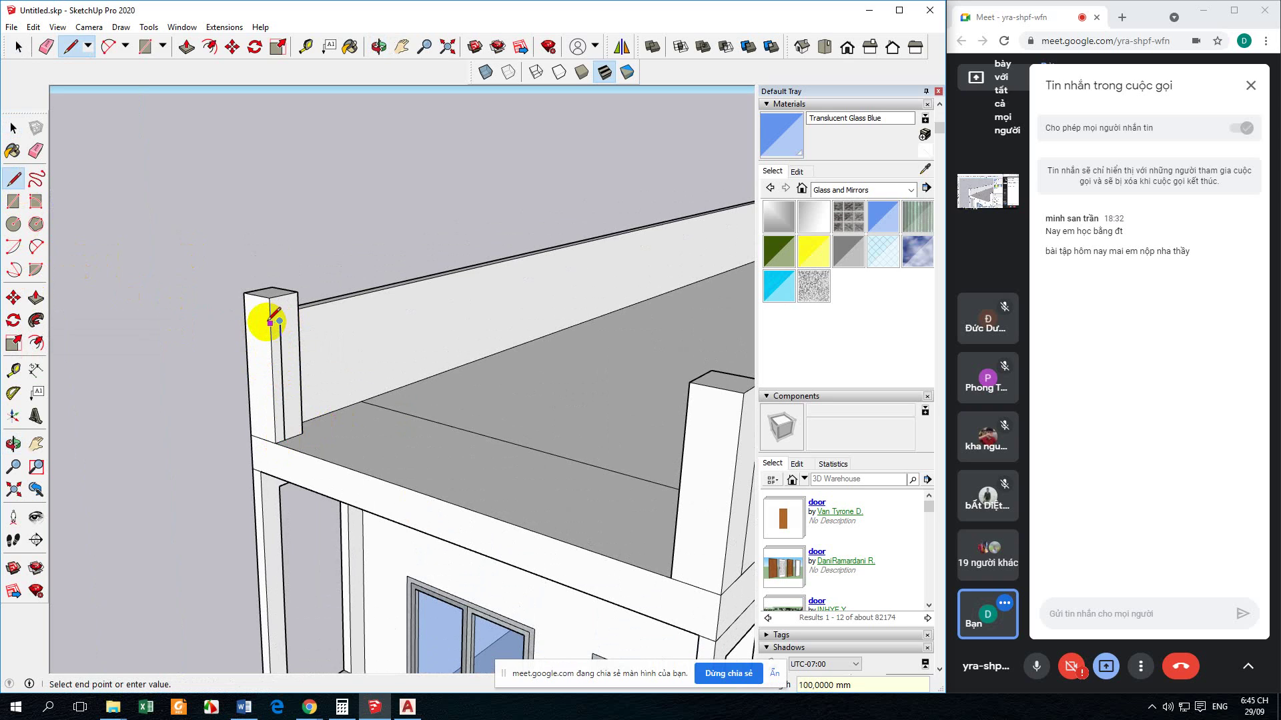
Step: Push/Pull the profile 3400 mm to the opposite front column to form the front parapet
left_click(36, 298)
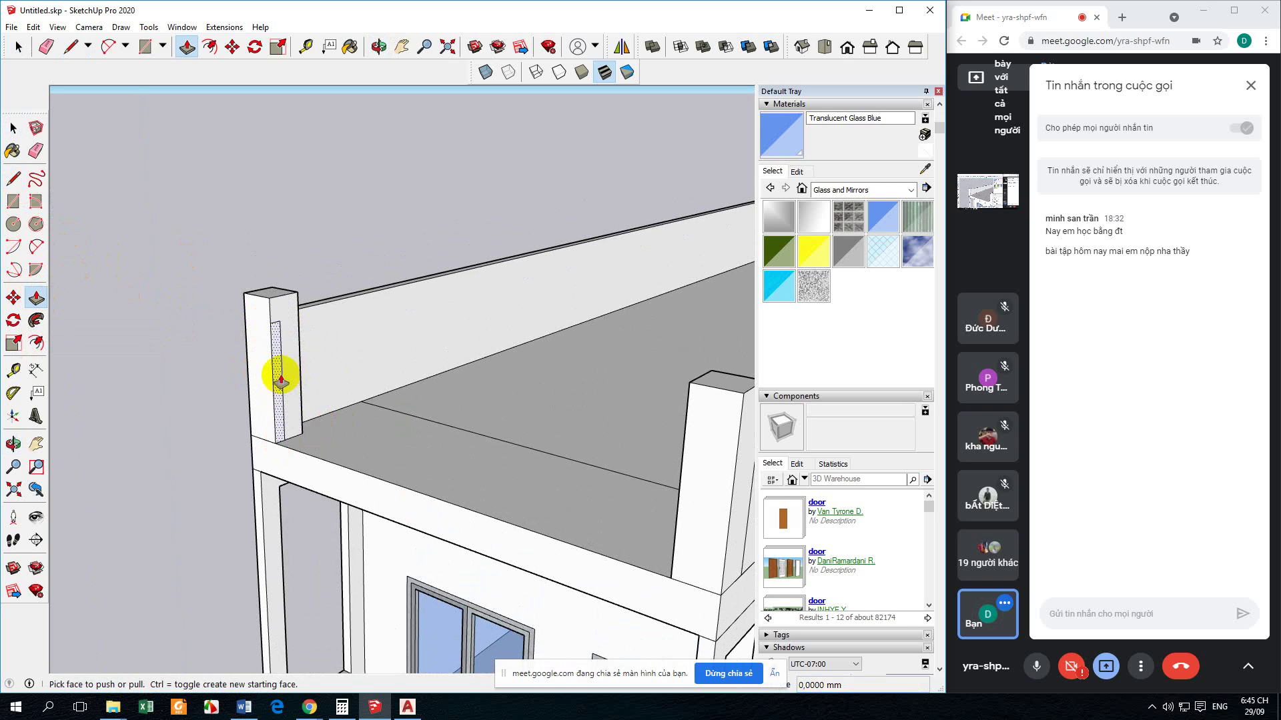
left_click(281, 380)
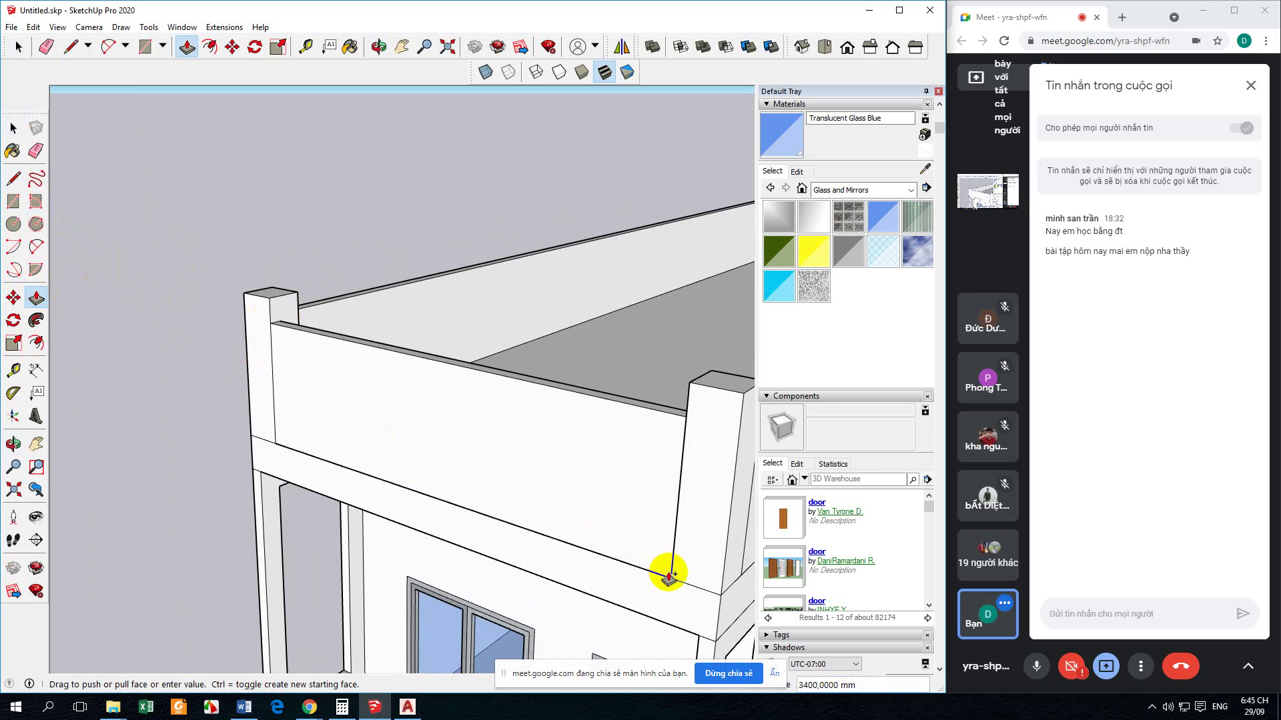
left_click(669, 573)
left_click(13, 127)
middle_click_drag(77, 251, 422, 460)
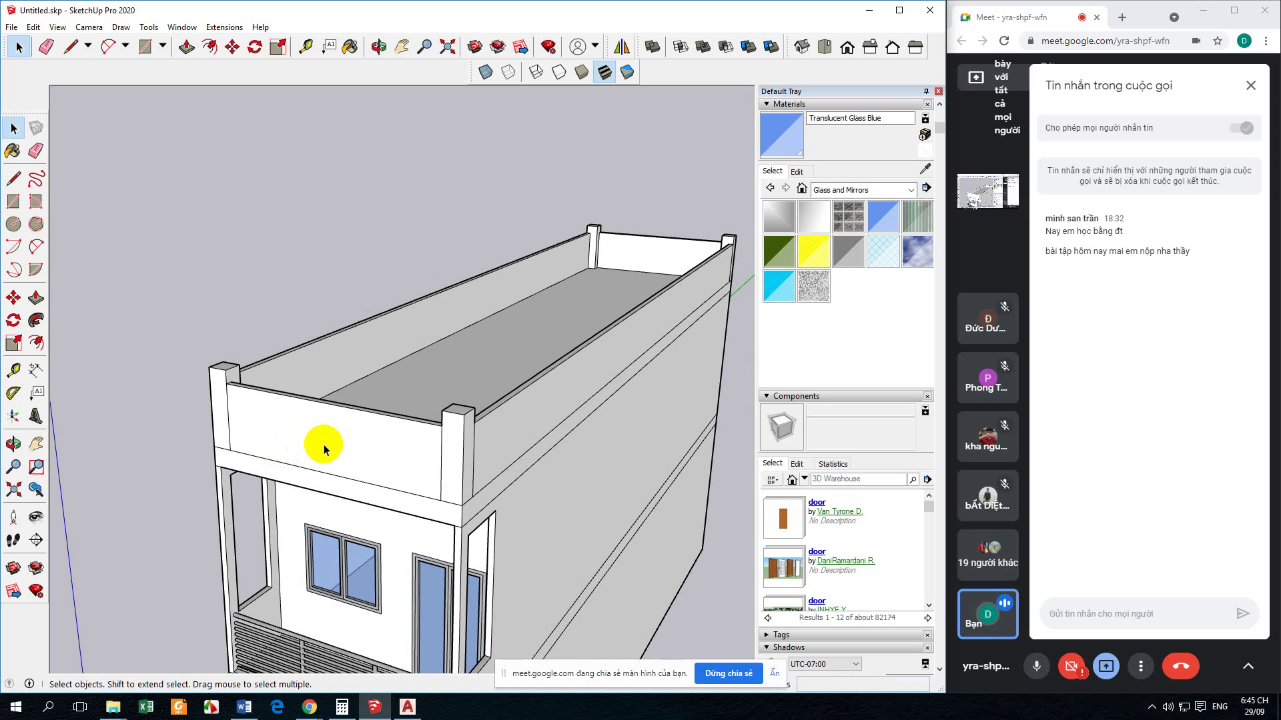
Step: Copy the bottom edge of the long parapet's inner face 250 mm upward on that face
scroll(319, 443, "up", 2)
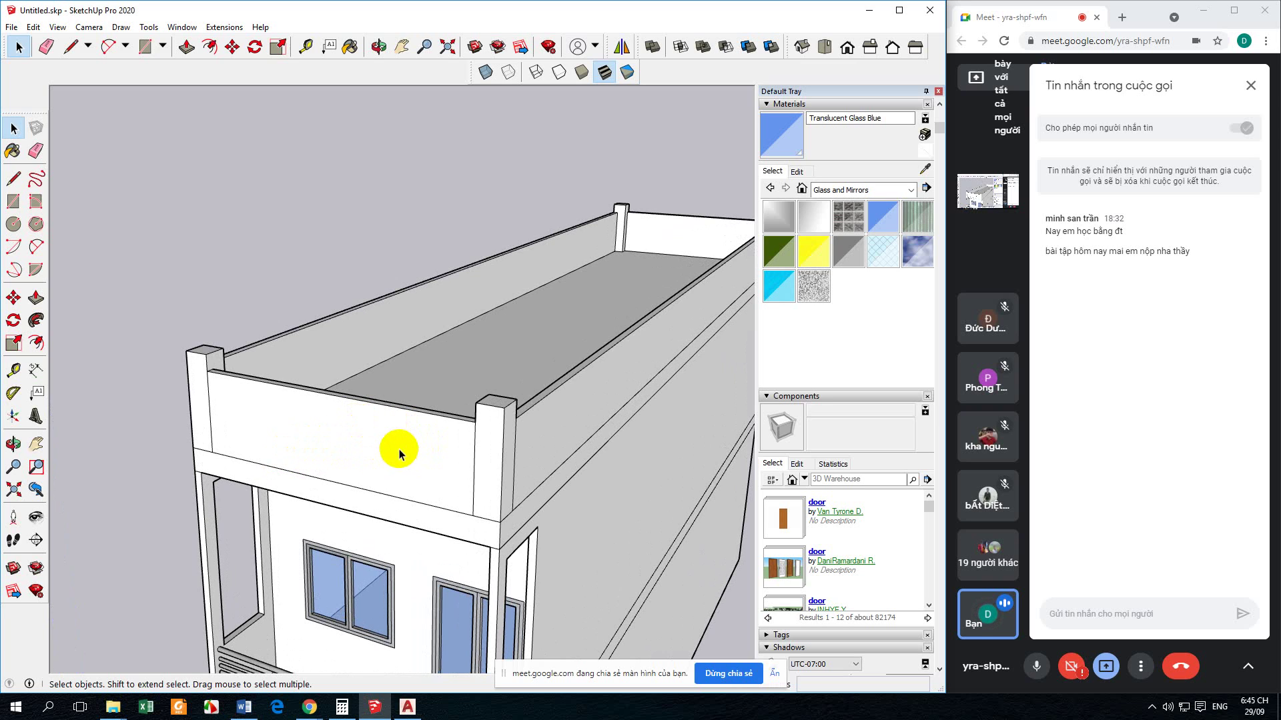
mouse_move(399, 454)
middle_mouse_down()
mouse_move(390, 421)
mouse_move(367, 448)
middle_mouse_up()
mouse_move(327, 522)
middle_mouse_down()
mouse_move(329, 406)
mouse_move(275, 391)
mouse_move(326, 534)
middle_mouse_up()
mouse_move(387, 401)
middle_mouse_down()
mouse_move(303, 391)
mouse_move(402, 397)
mouse_move(372, 400)
mouse_move(366, 423)
mouse_move(178, 435)
mouse_move(188, 403)
mouse_move(250, 373)
middle_mouse_up()
mouse_move(262, 277)
middle_mouse_down()
mouse_move(298, 293)
mouse_move(229, 323)
mouse_move(250, 308)
middle_mouse_up()
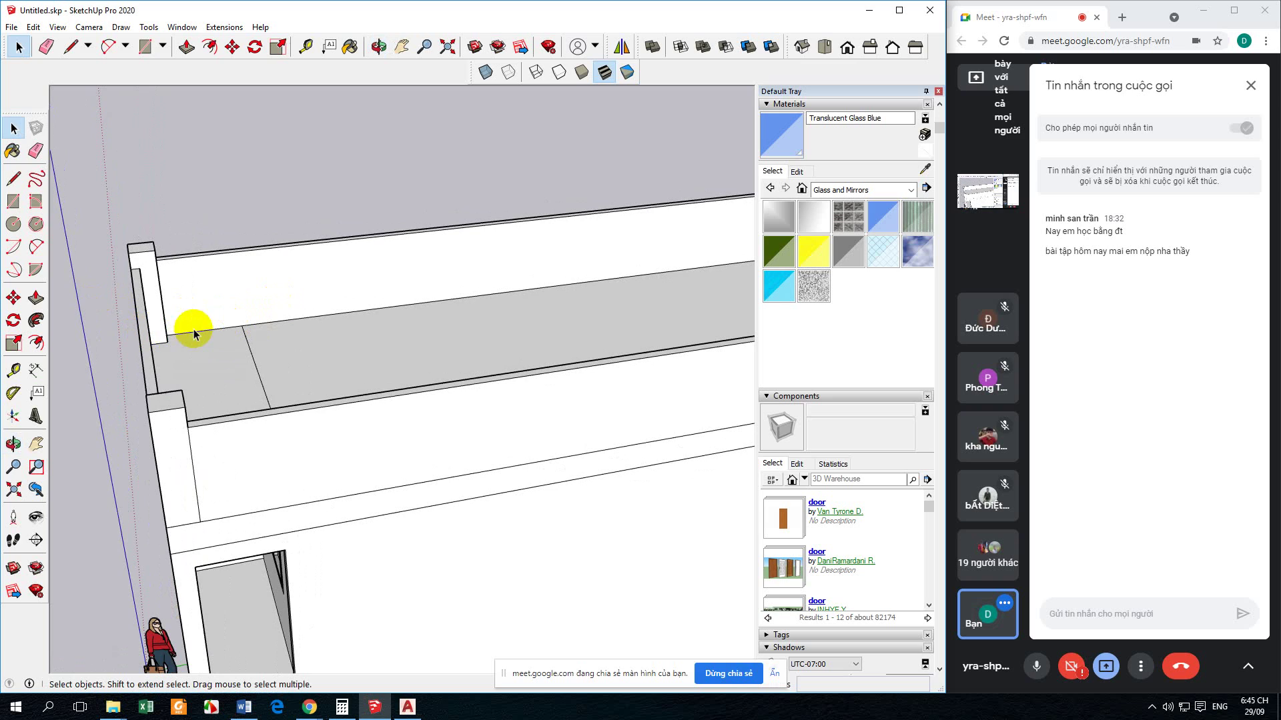
left_click(14, 179)
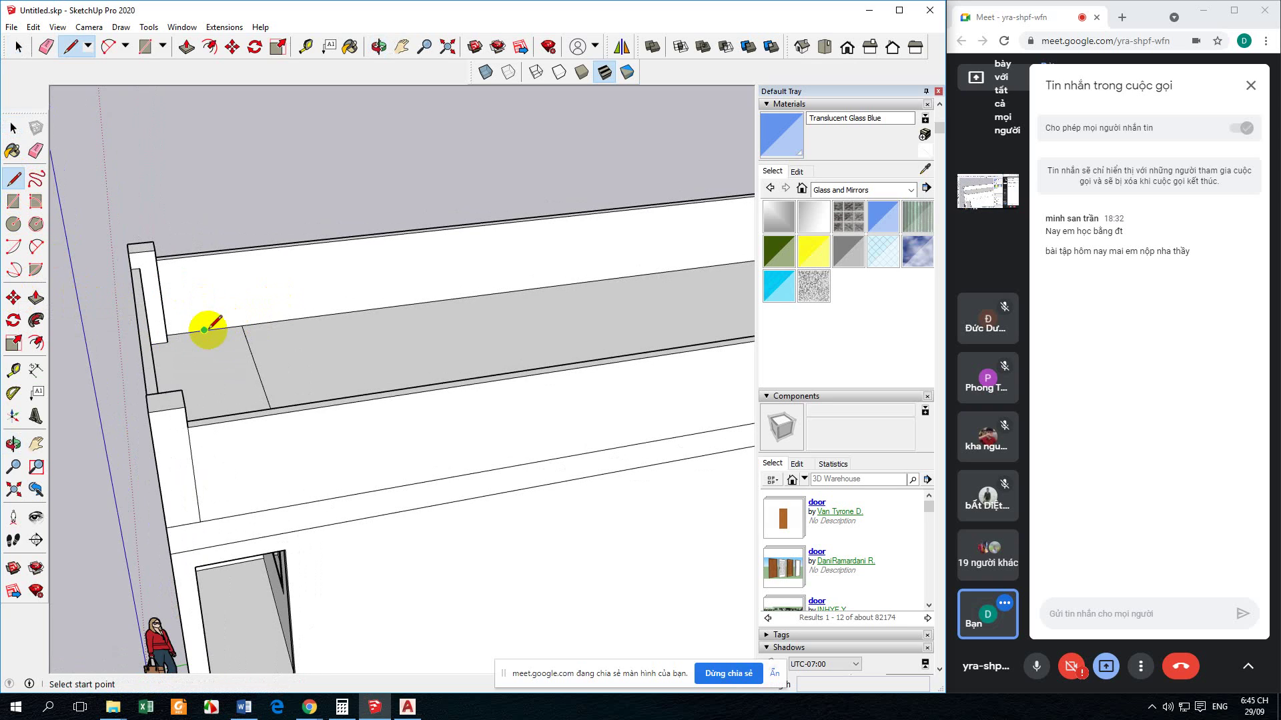
left_click(13, 128)
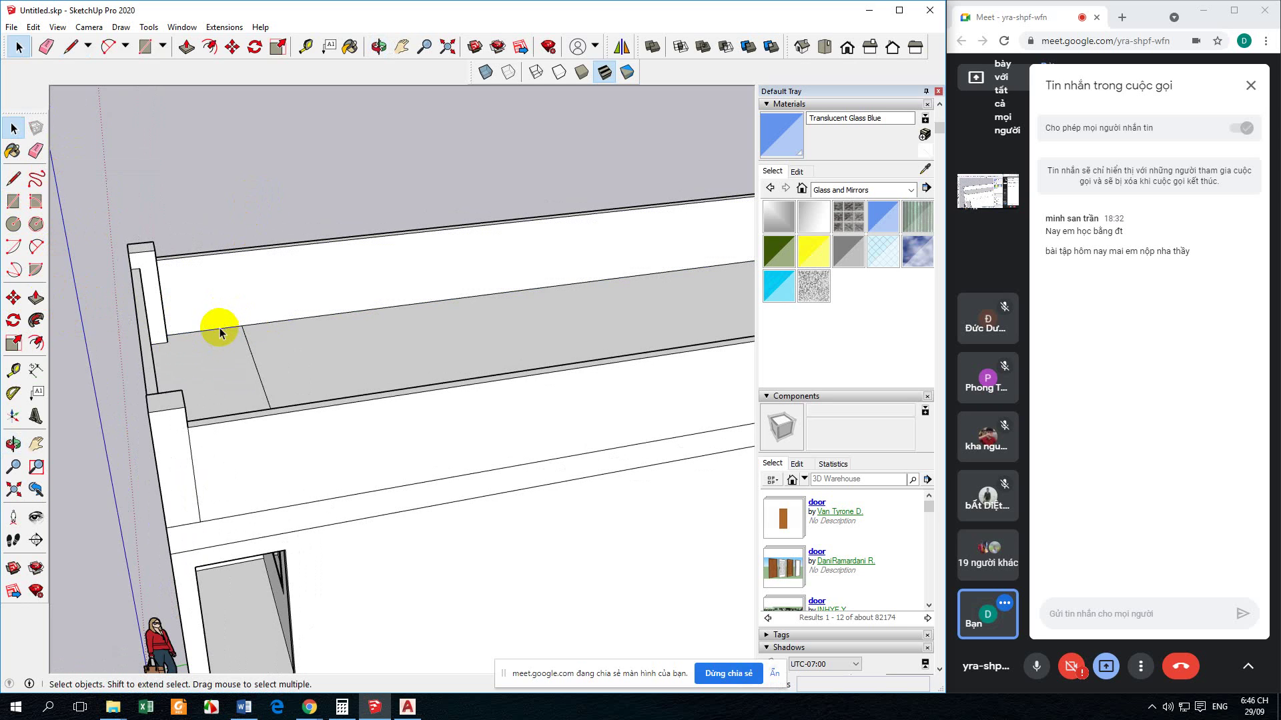
left_click(252, 326)
left_click(13, 298)
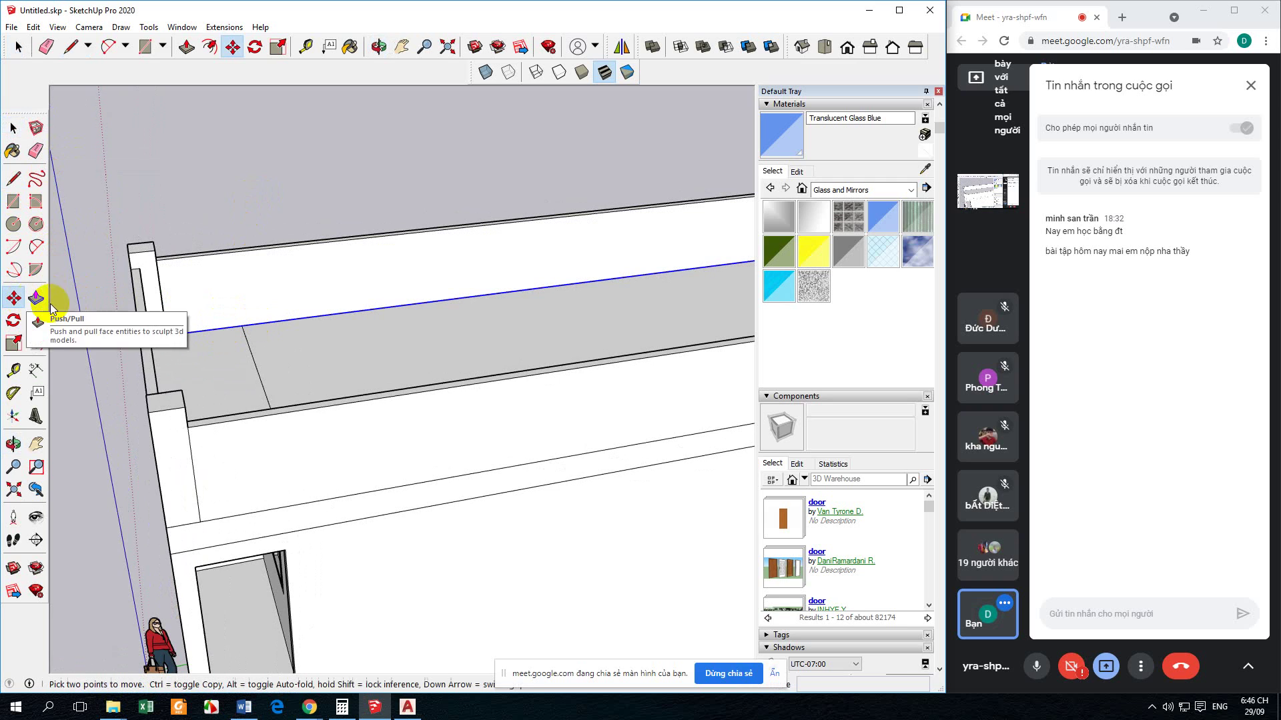
key("ctrl")
left_click(218, 325)
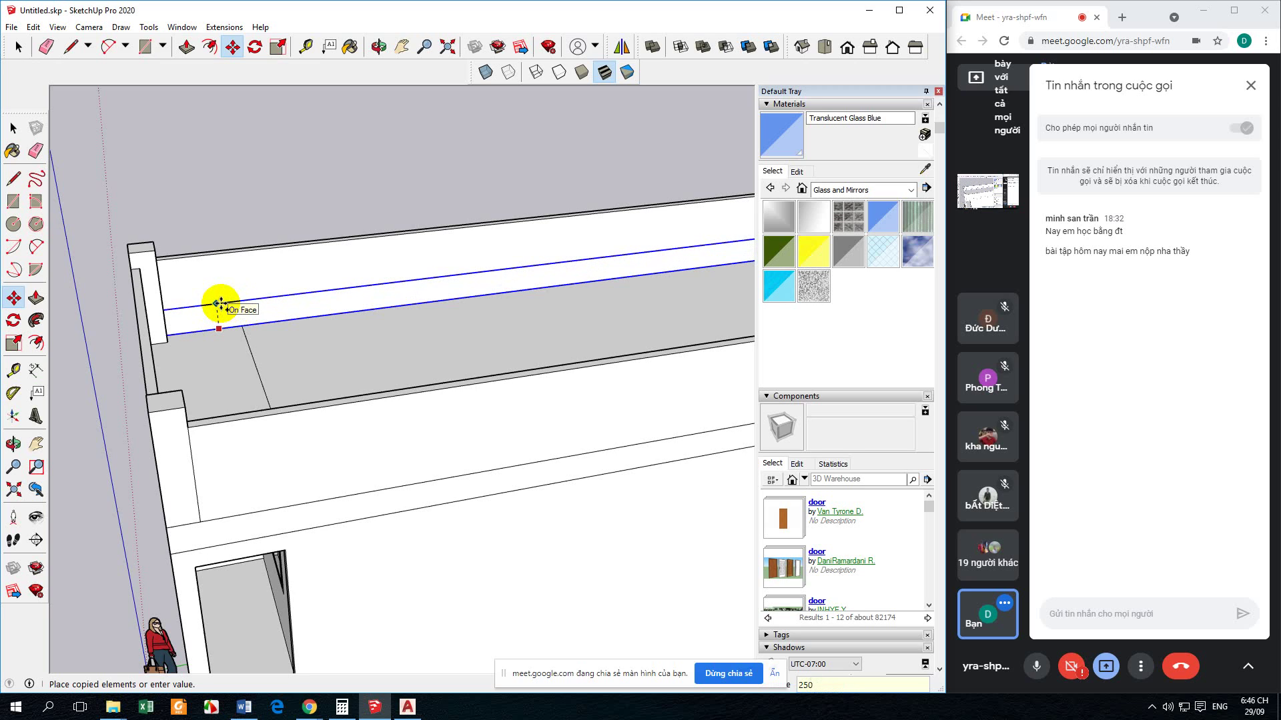
key("Return")
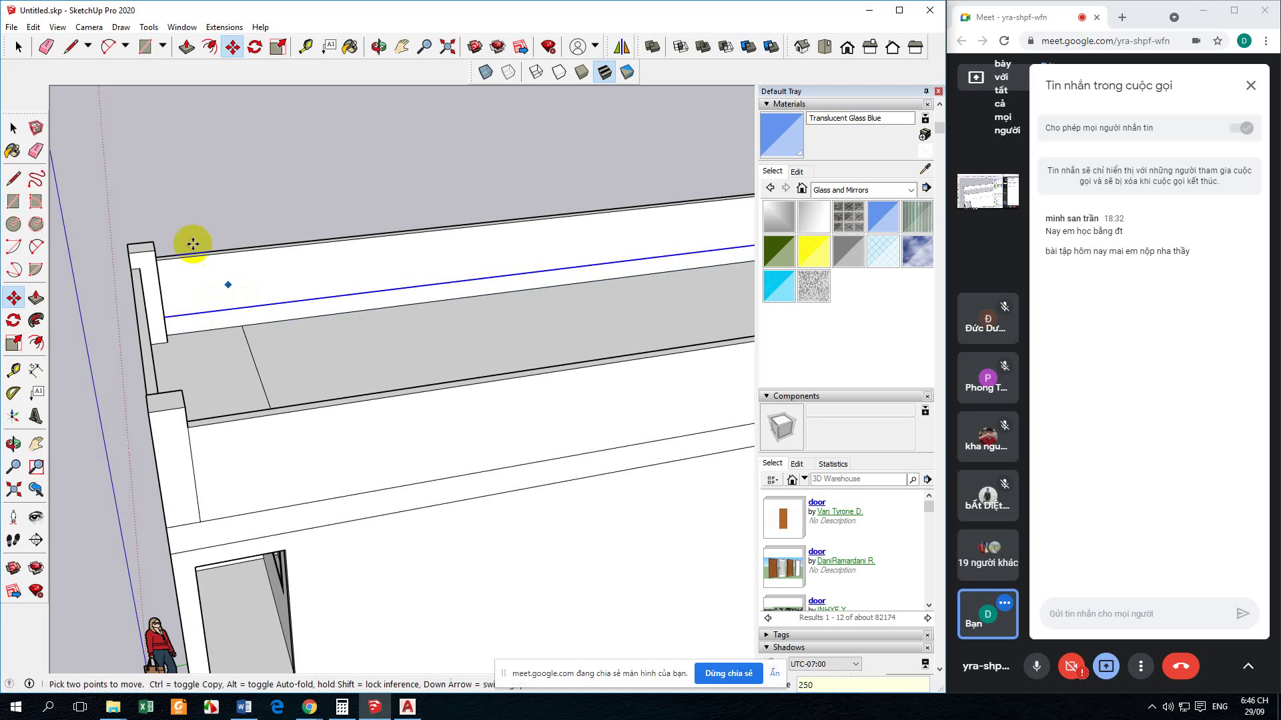
Step: Try copying the new horizontal line further up the parapet's inner face, and delete that copy
left_click(14, 127)
left_click(245, 189)
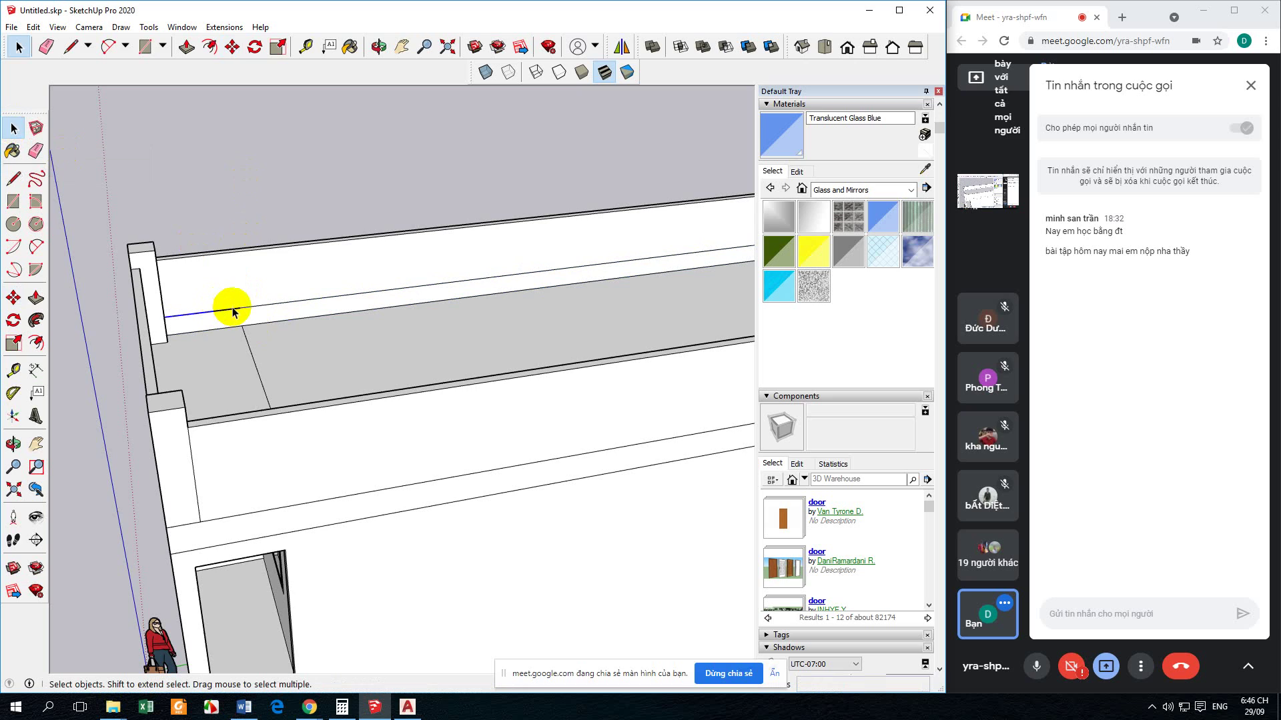
left_click(14, 297)
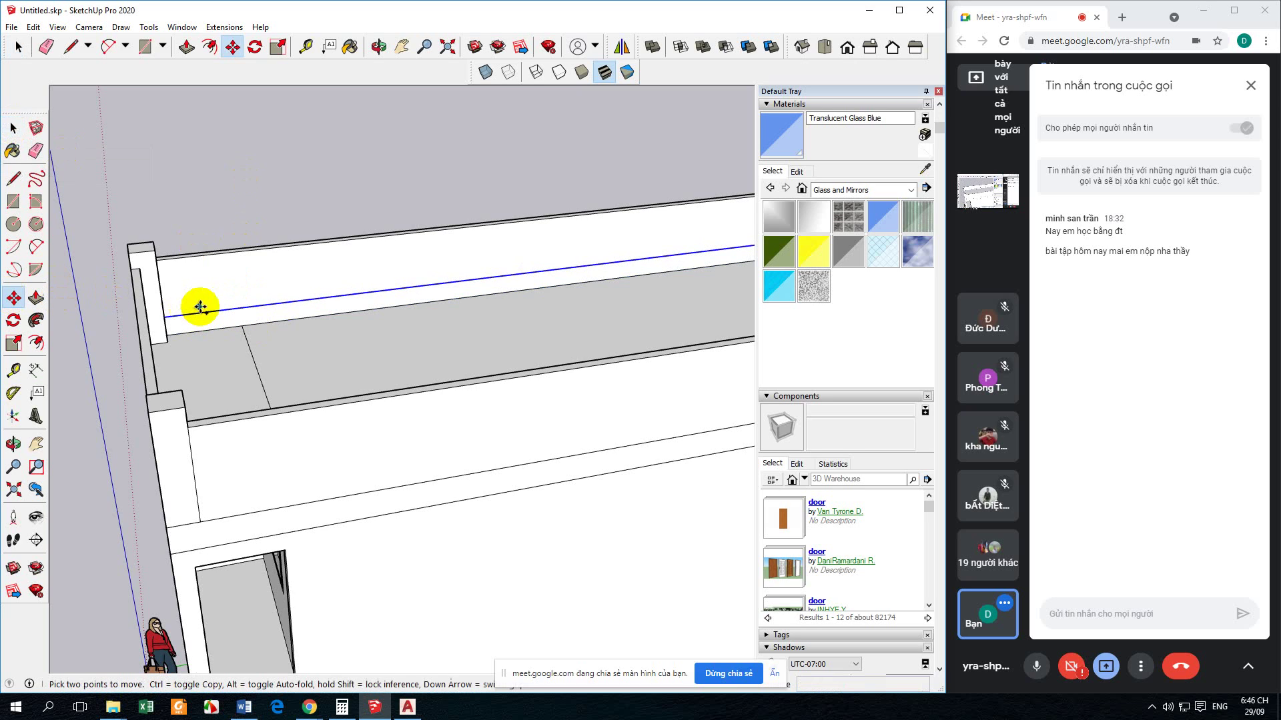
key("ctrl")
left_click(205, 310)
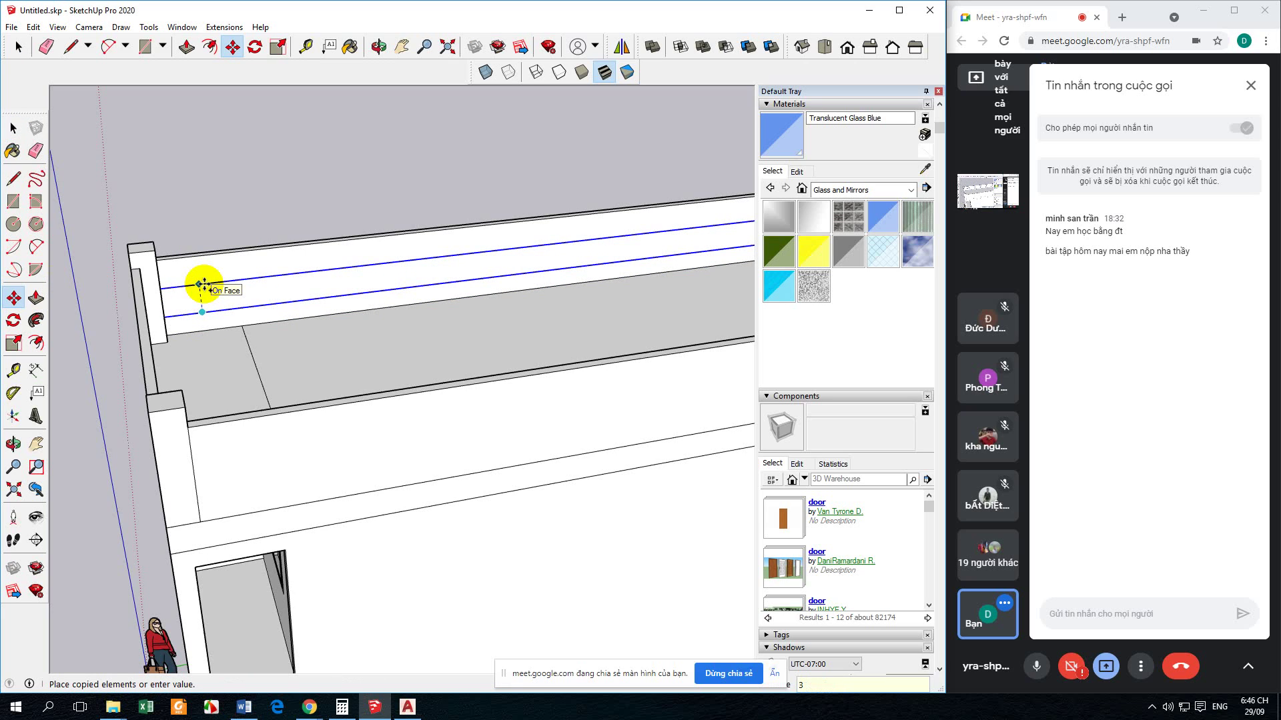
key("Return")
left_click(13, 128)
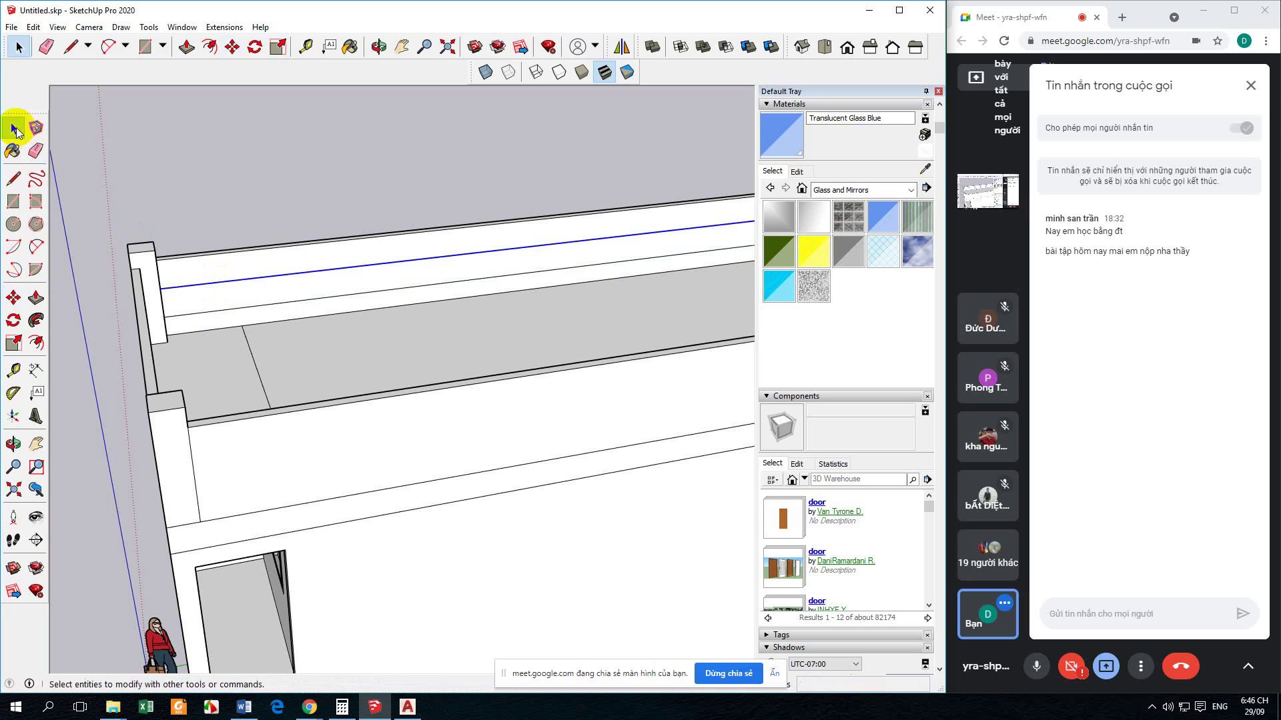
mouse_move(258, 282)
middle_mouse_down()
mouse_move(251, 206)
mouse_move(252, 258)
middle_mouse_up()
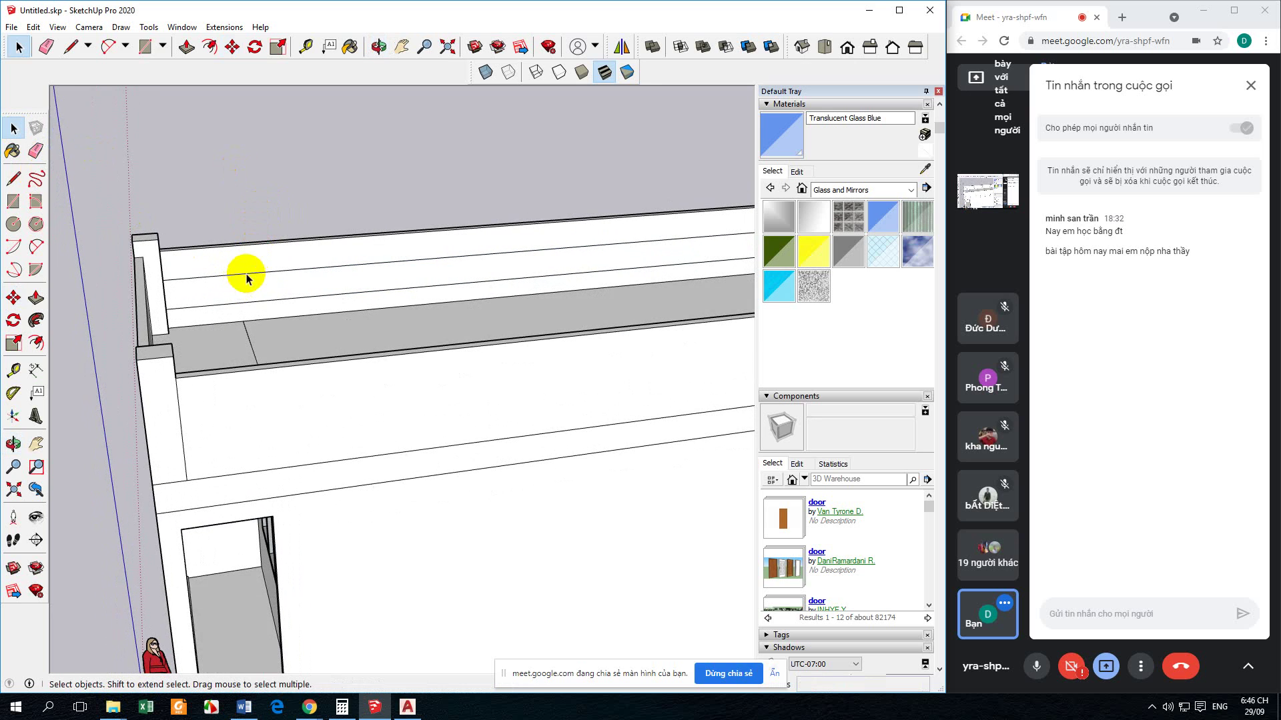
left_click(266, 189)
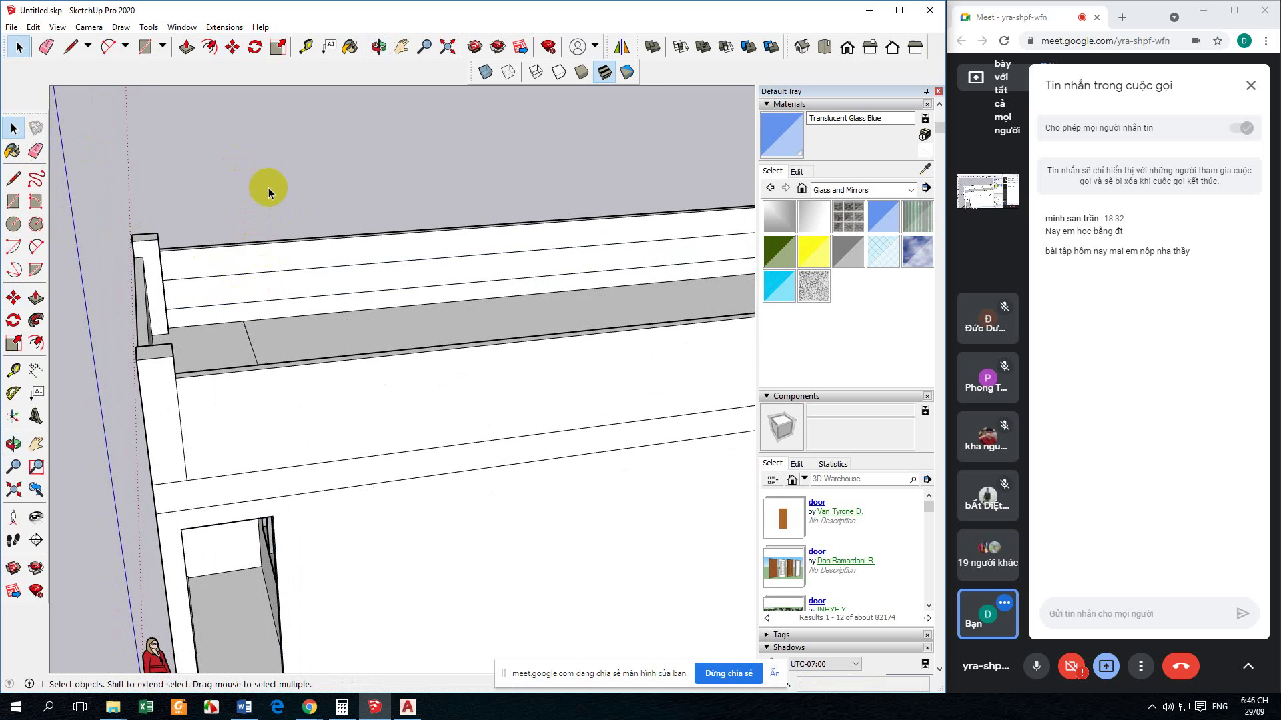
left_click(254, 274)
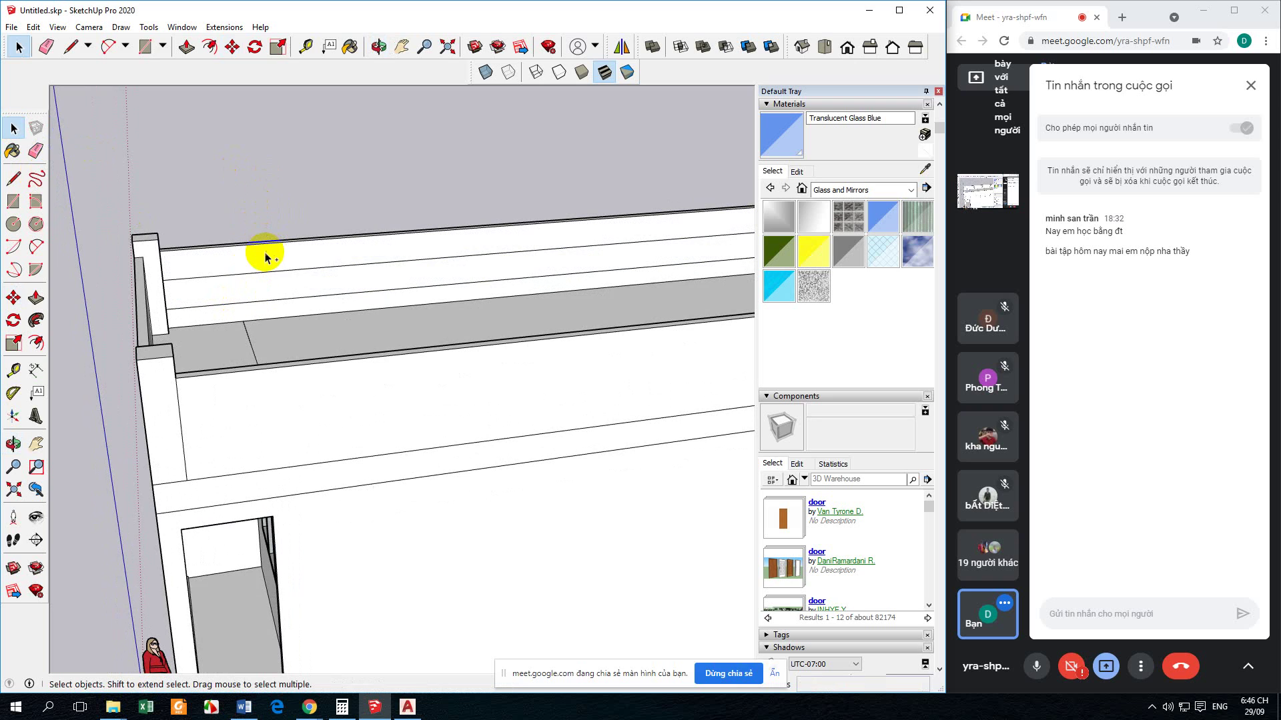
left_click(264, 274)
key("Delete")
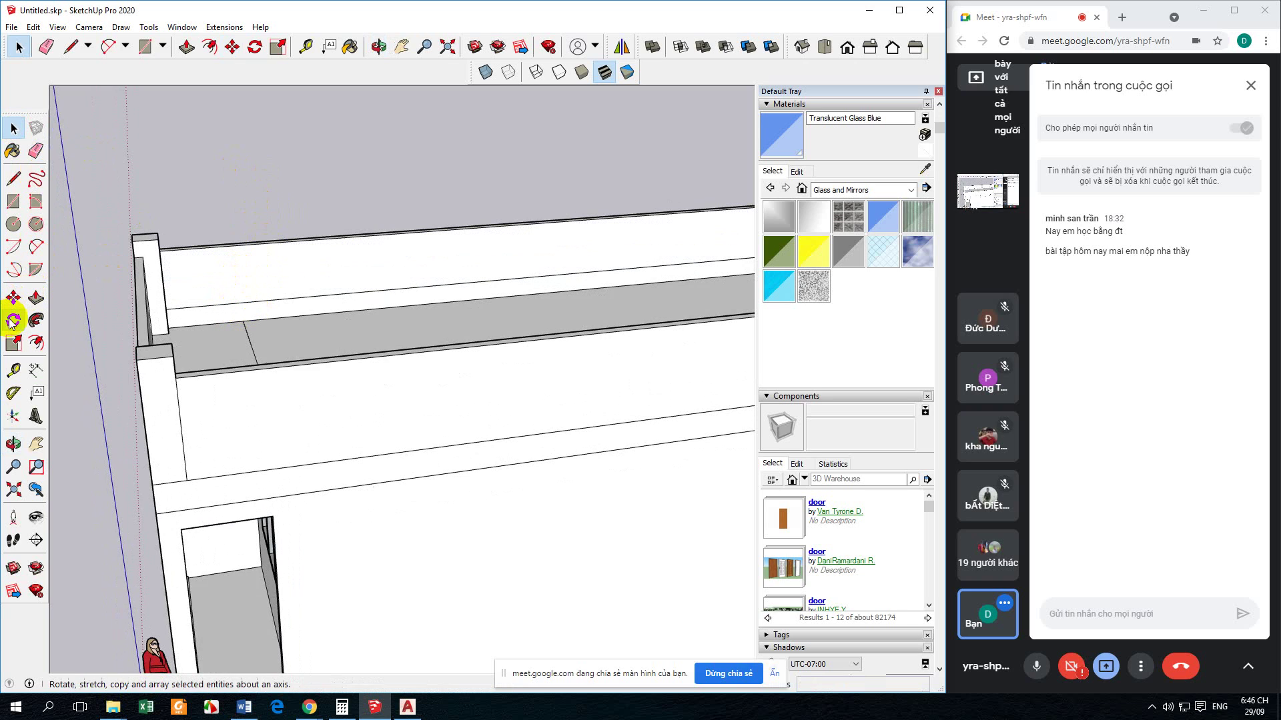
Step: Check the height of the lower band on the parapet's inner face with the Line tool
left_click(13, 178)
left_click(265, 316)
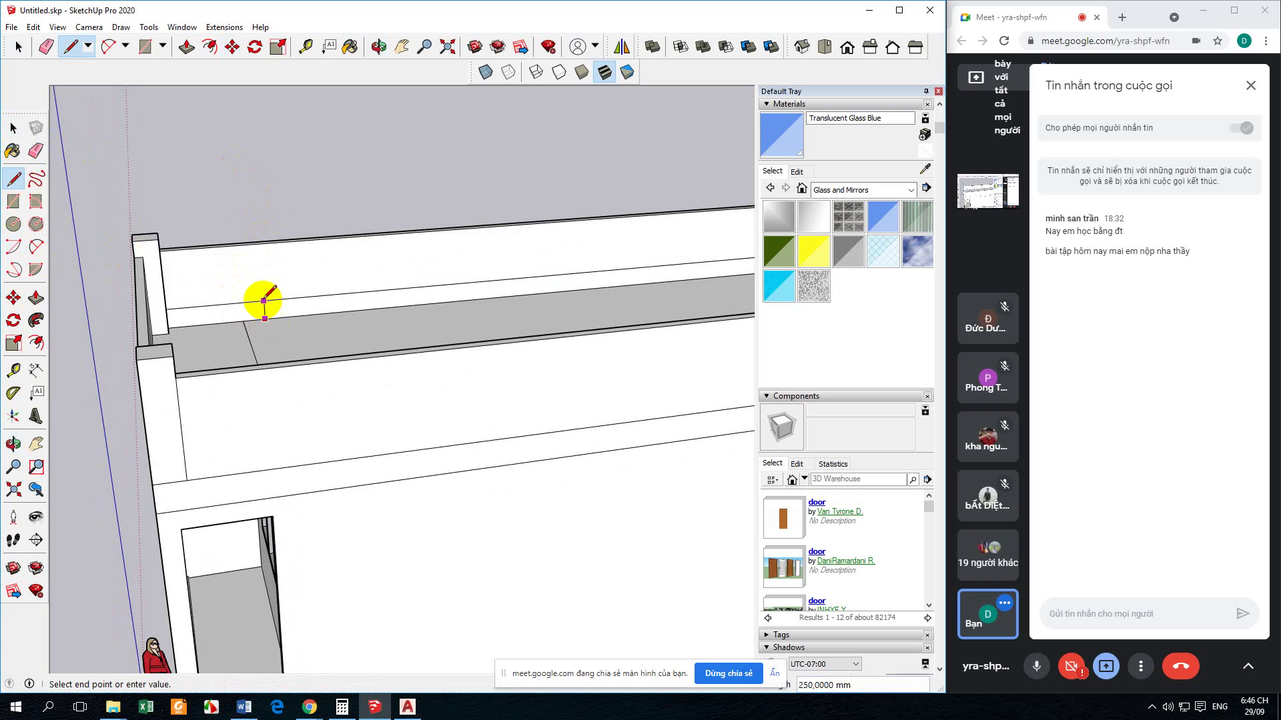
left_click(14, 127)
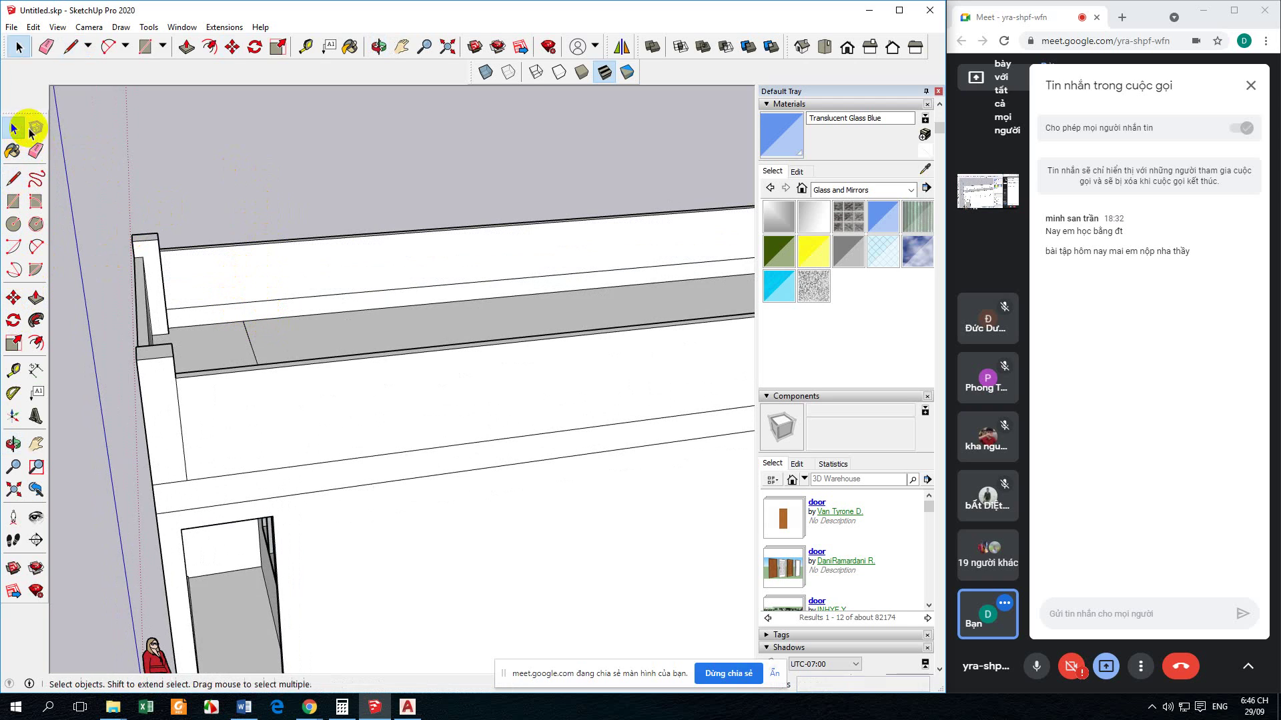
Step: Copy the top edge of the long parapet's inner face 250 mm downward
middle_click_drag(204, 261, 290, 266)
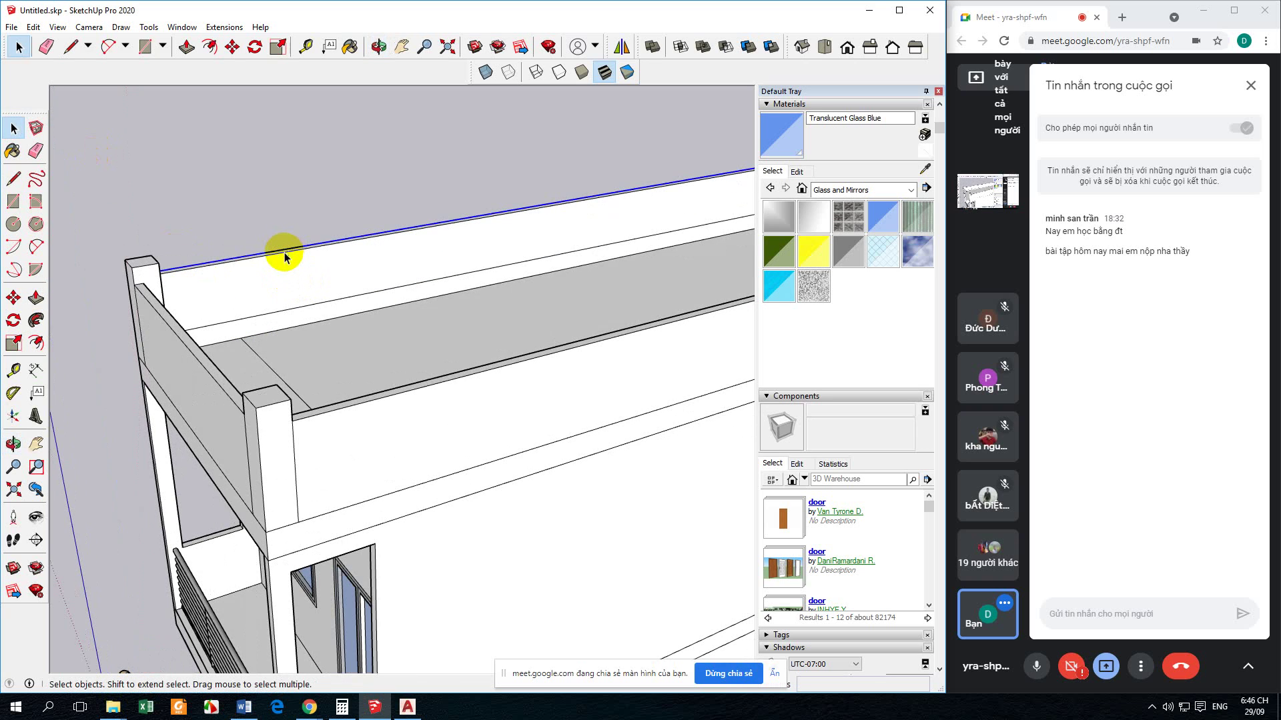
left_click(13, 297)
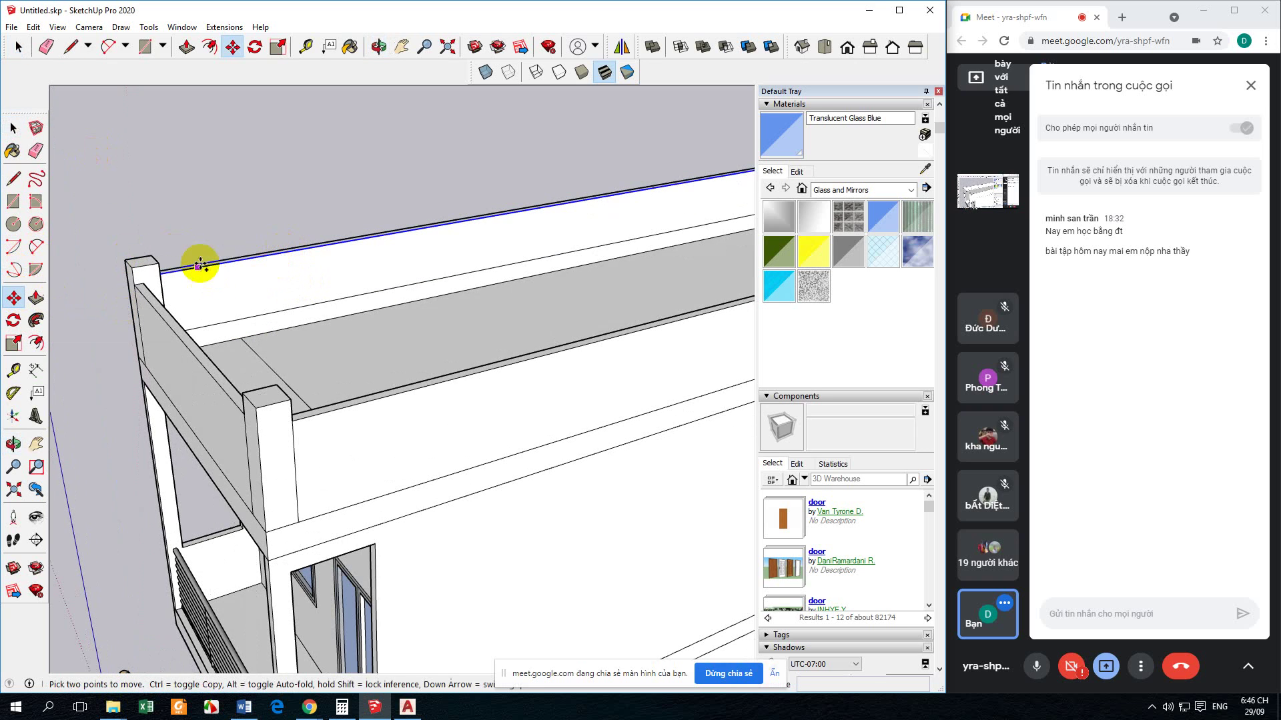
left_click_drag(200, 266, 201, 170)
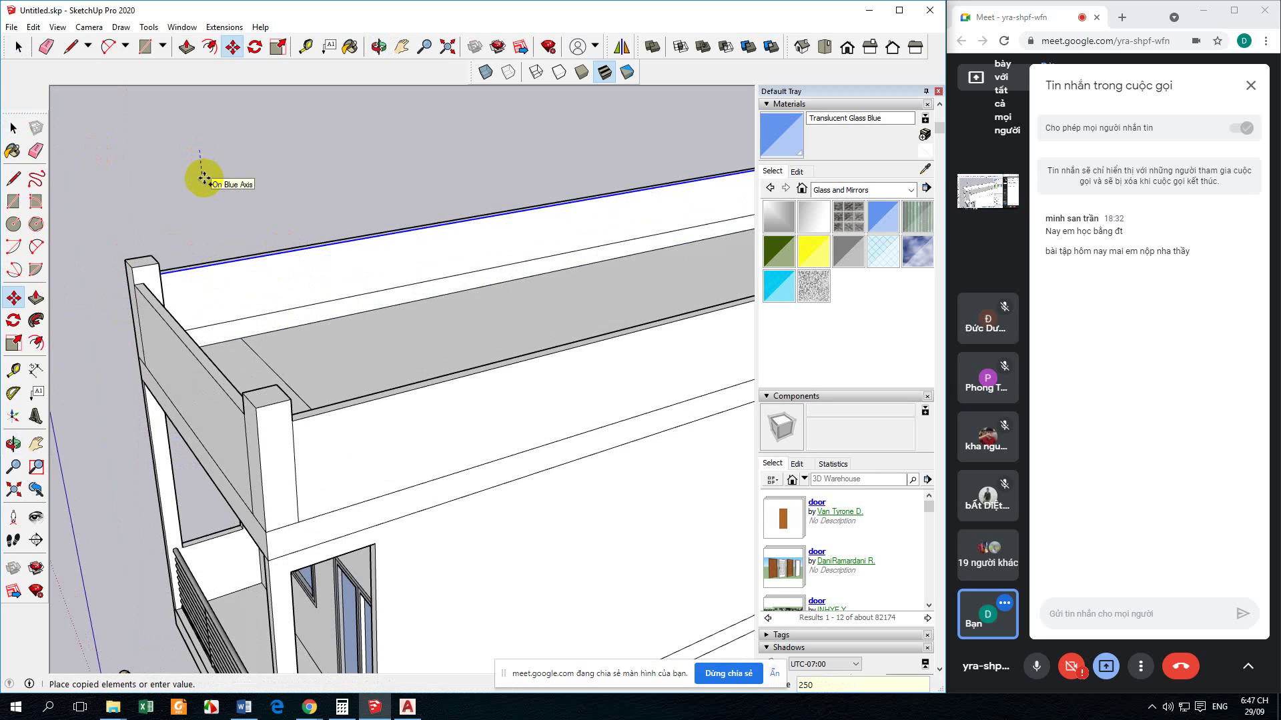
type("250")
key("Return")
left_click(13, 128)
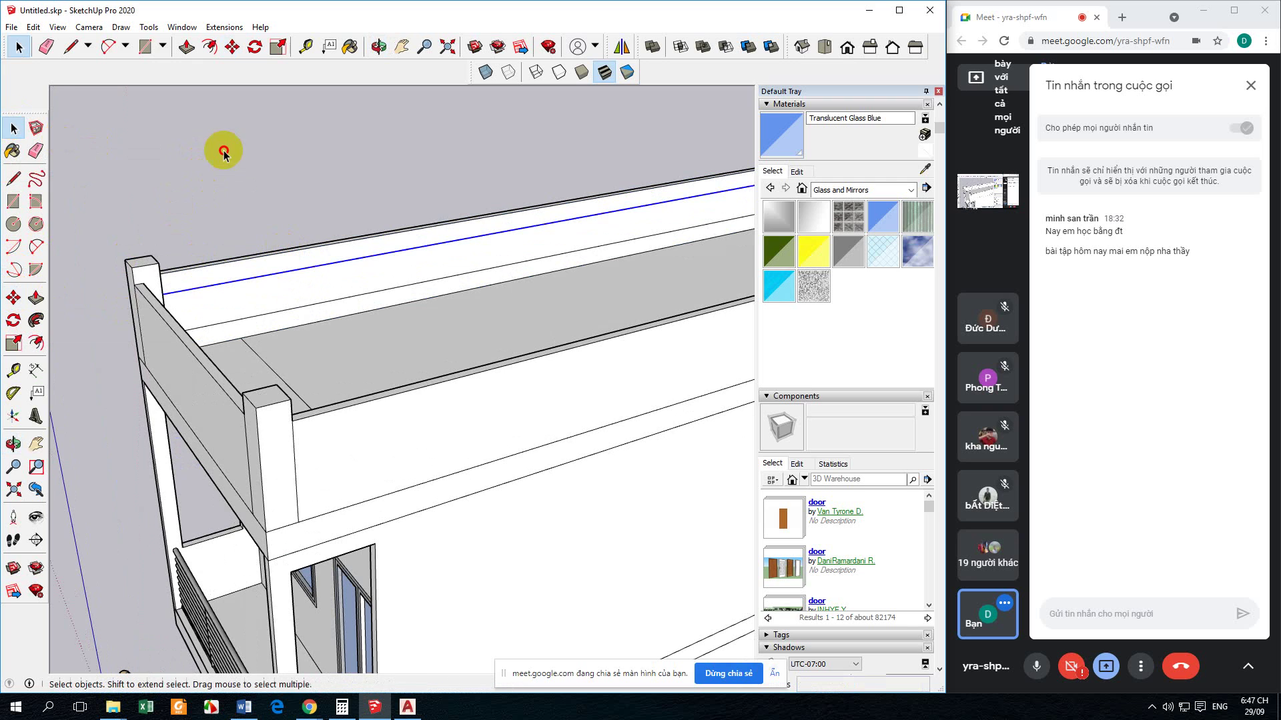
Step: Draw a vertical line between the two horizontal lines on the parapet's inner face, 250 mm from the corner column
middle_click_drag(223, 154, 223, 329)
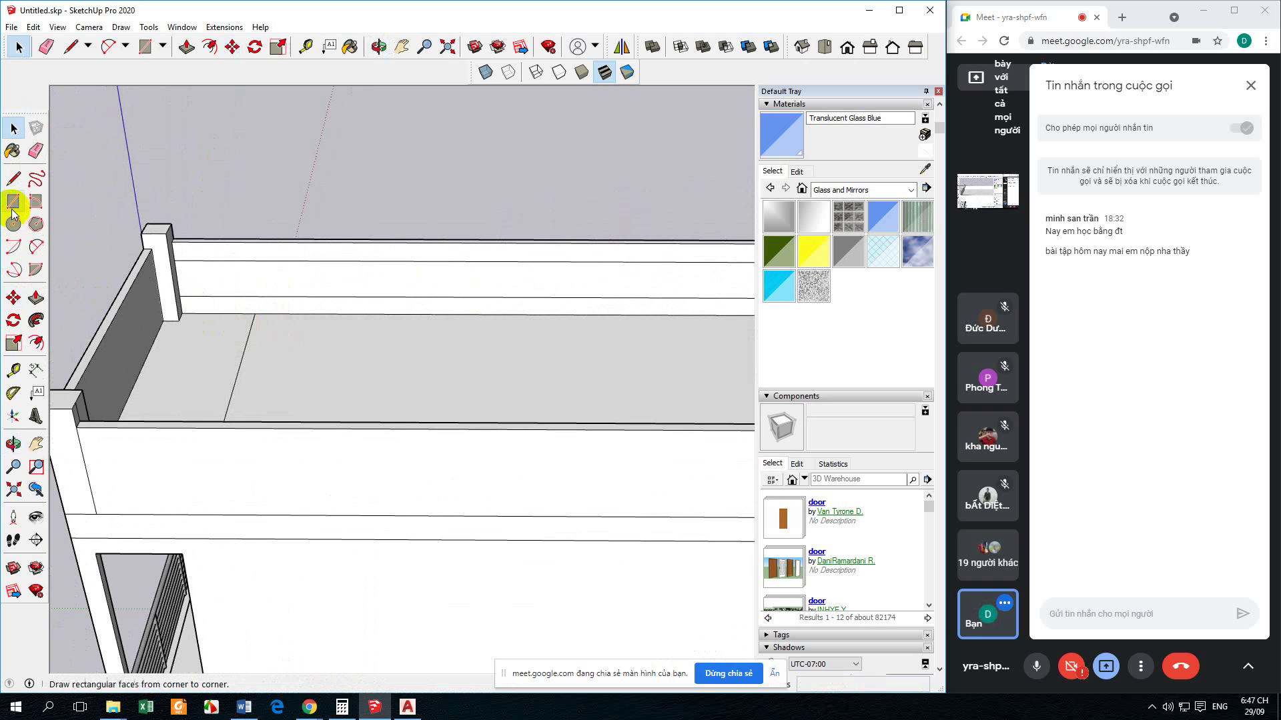
left_click(13, 178)
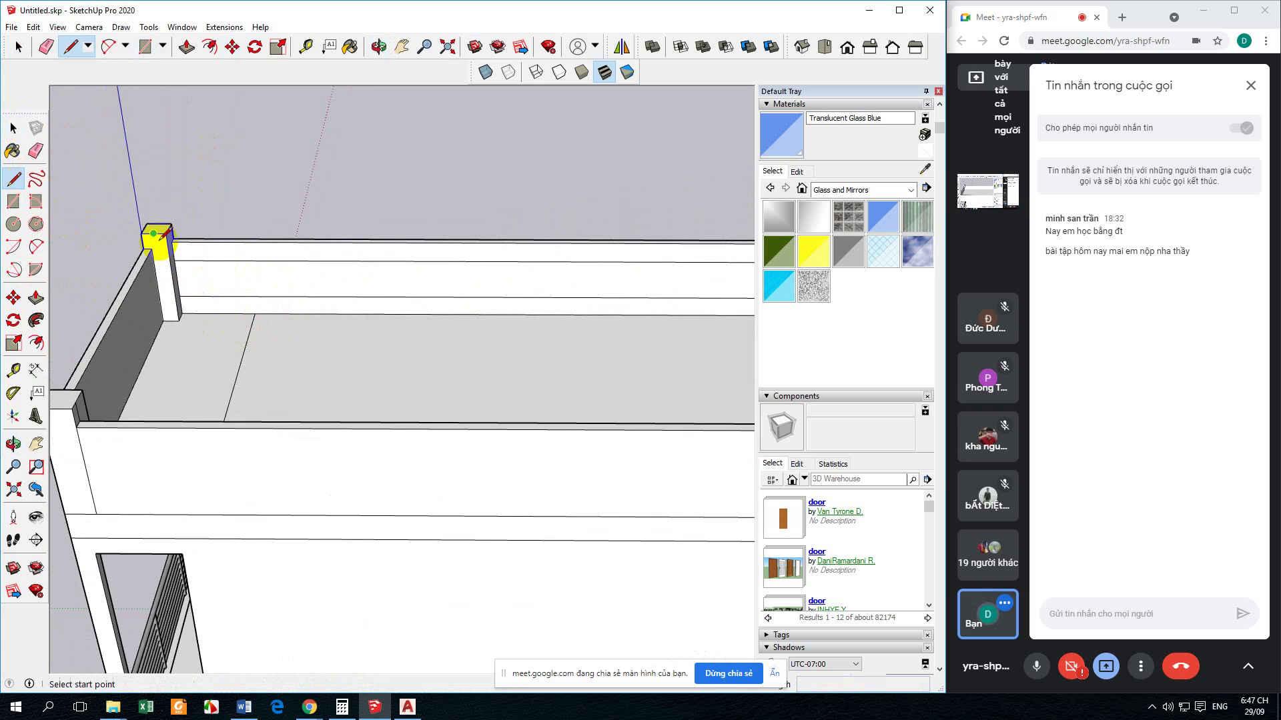
left_click(196, 260)
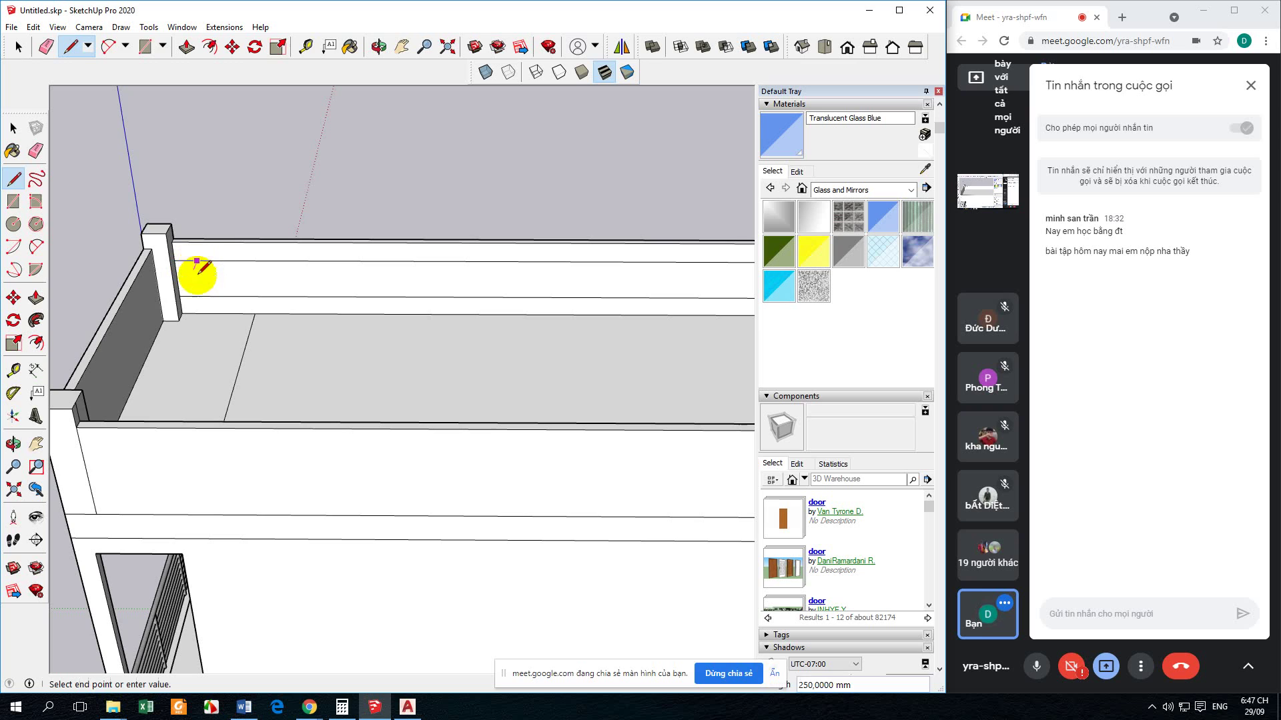
left_click(13, 128)
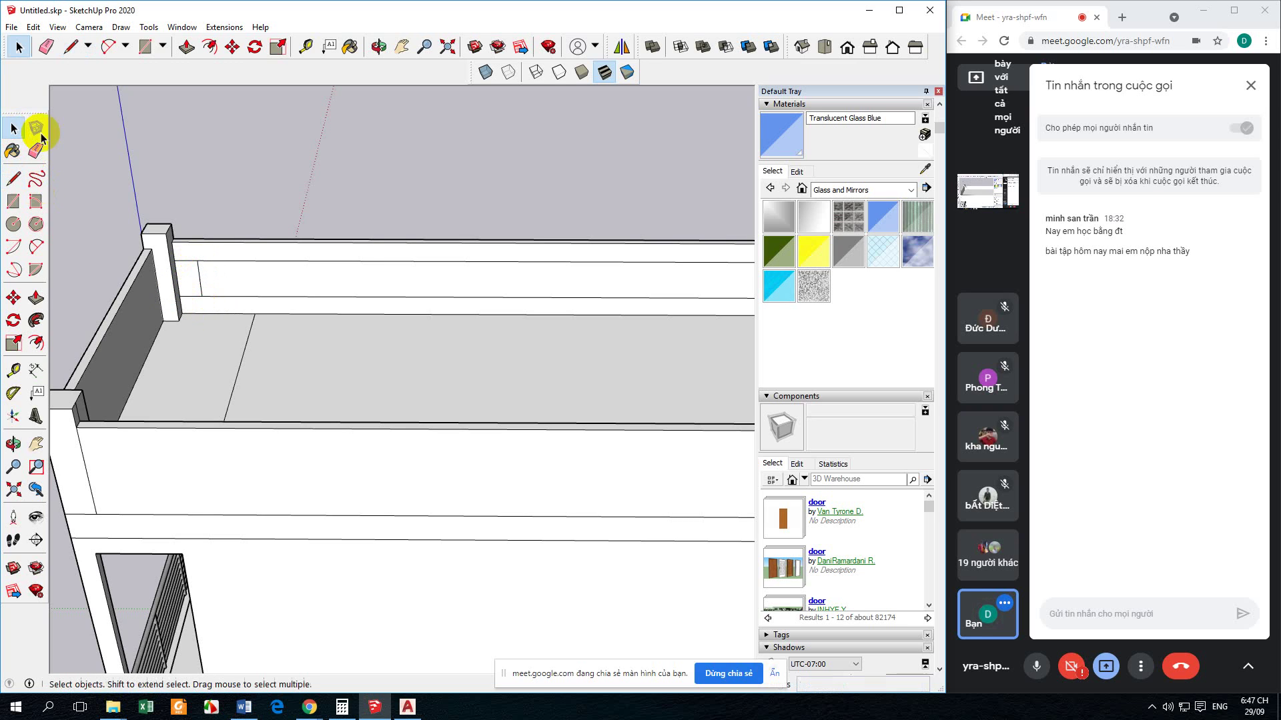
Step: Copy the vertical line on the parapet's inner face 150 mm along the band, away from the corner column
scroll(200, 291, "up", 2)
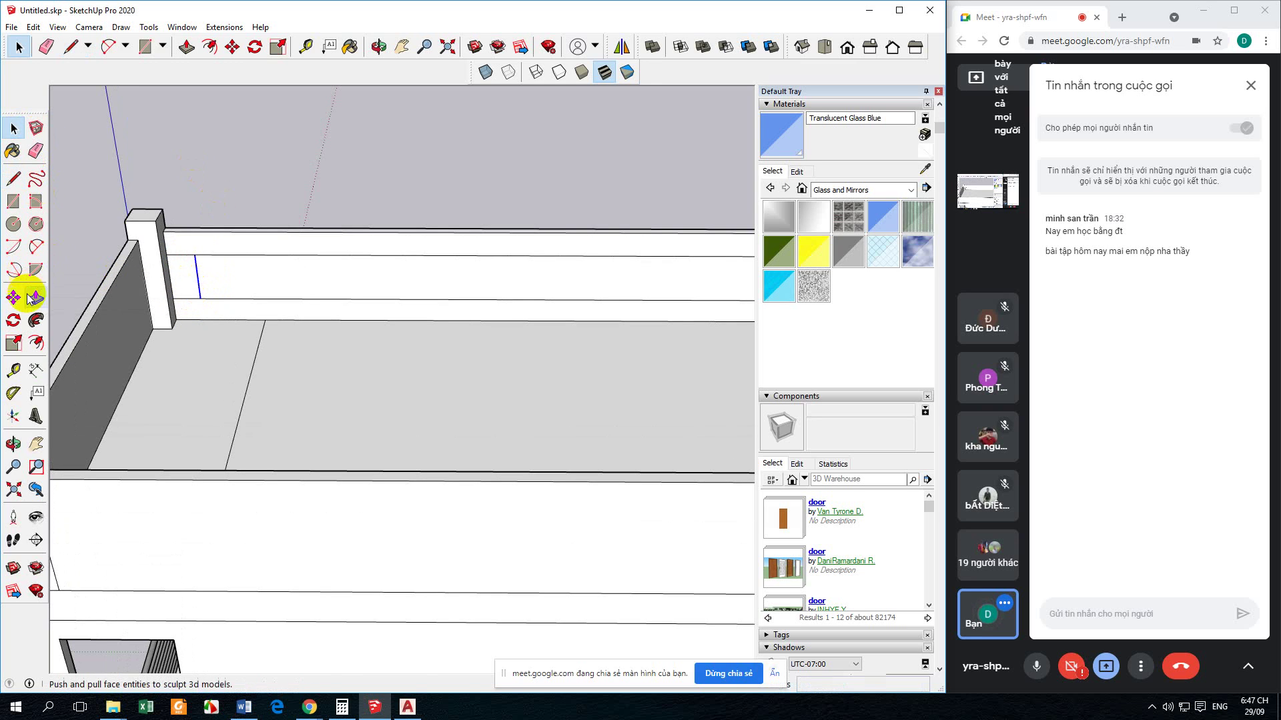
left_click(13, 298)
key("ctrl")
left_click(192, 255)
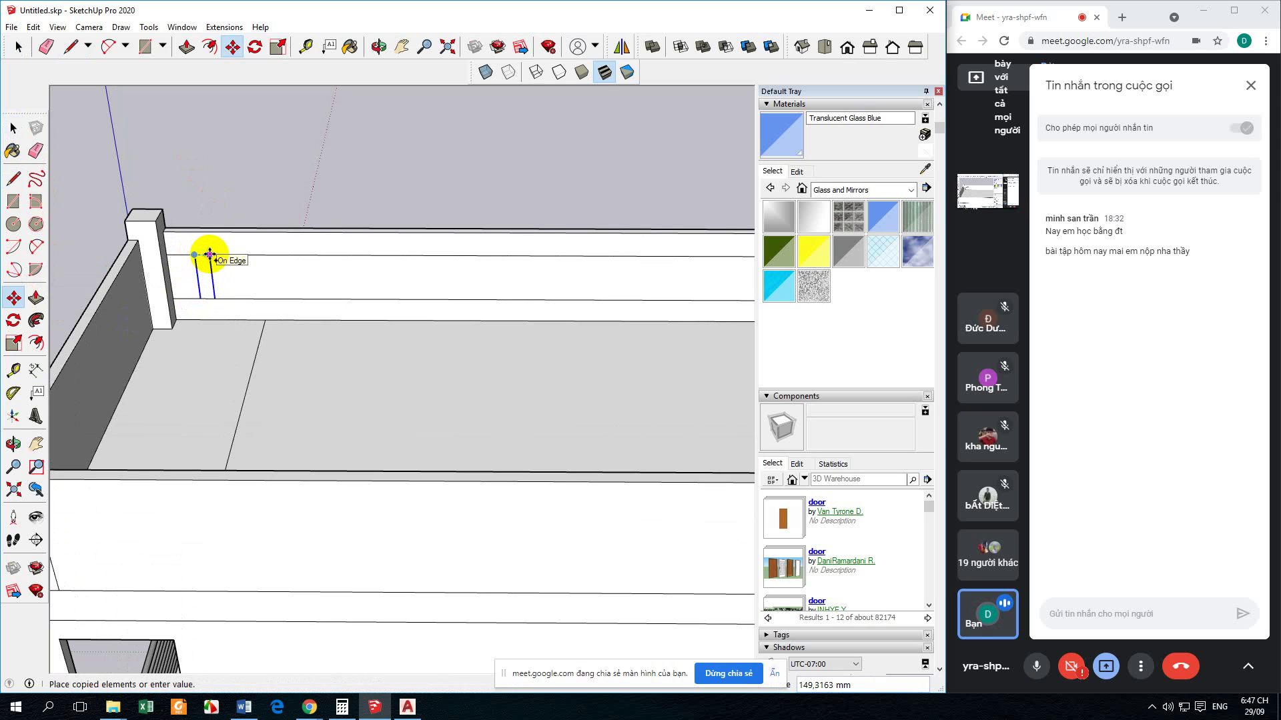
key("Return")
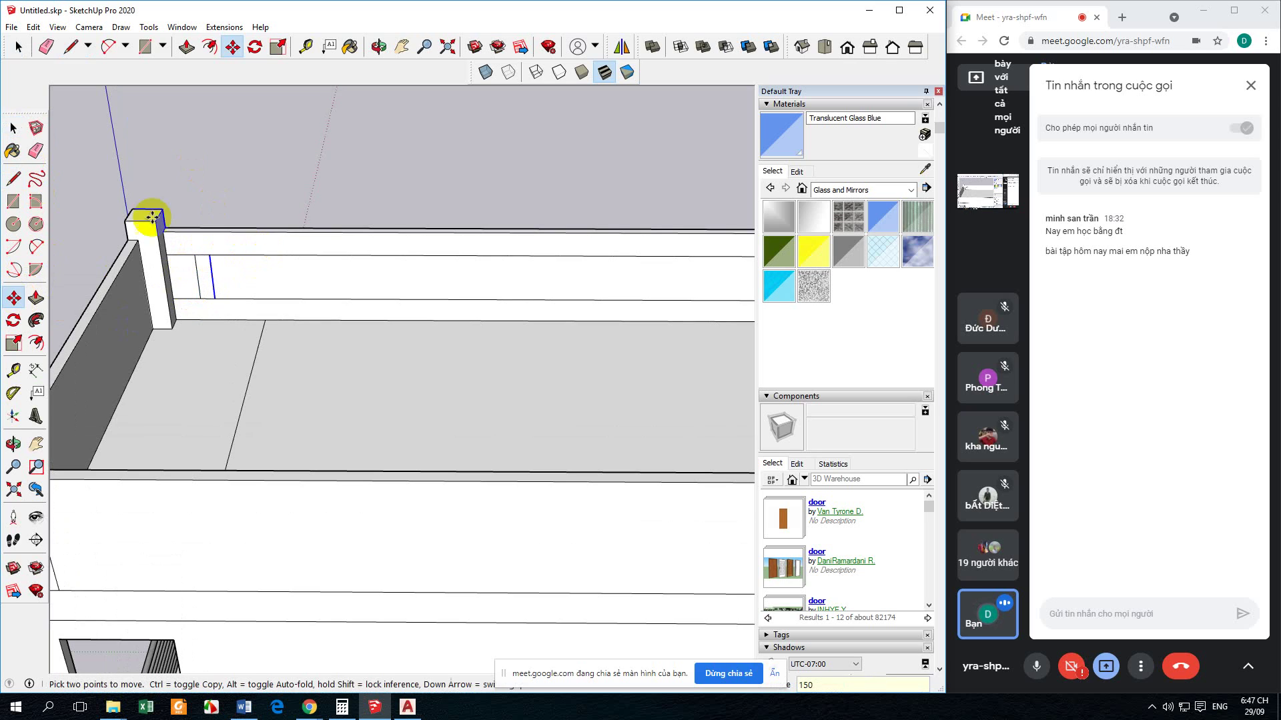
left_click(14, 128)
middle_click_drag(226, 271, 225, 285)
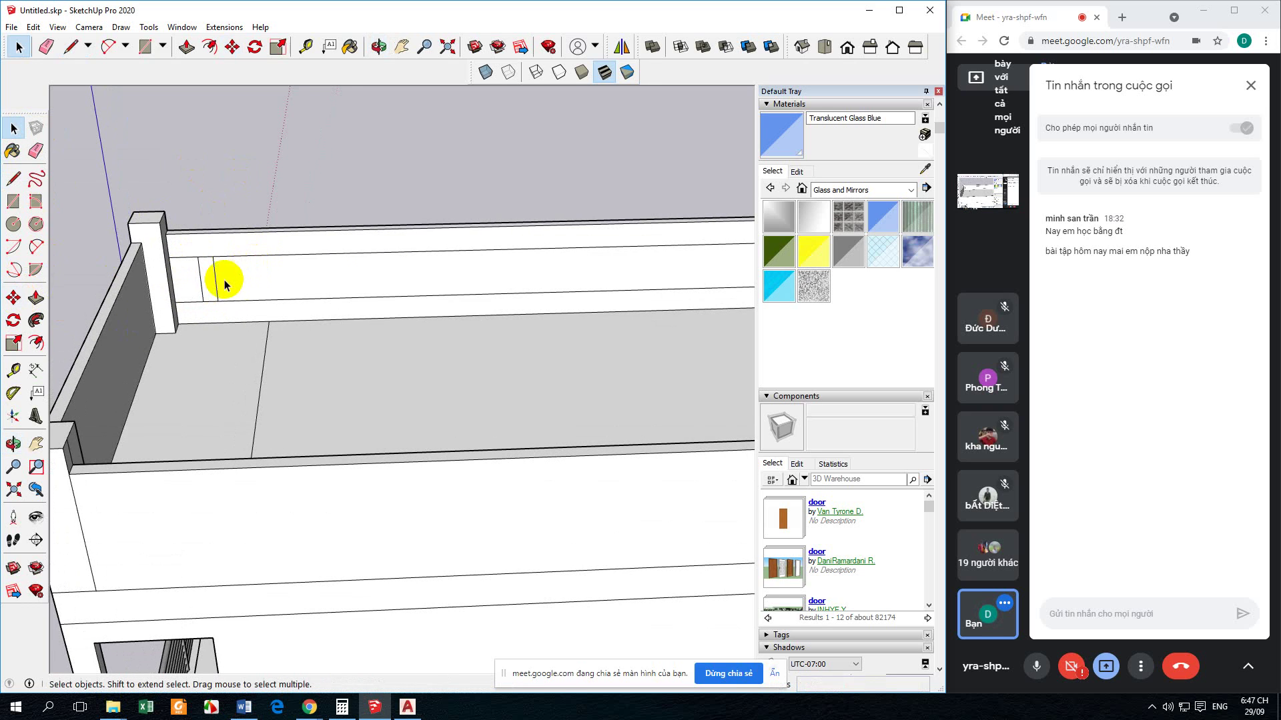
left_click(215, 282)
left_click(200, 289, "shift")
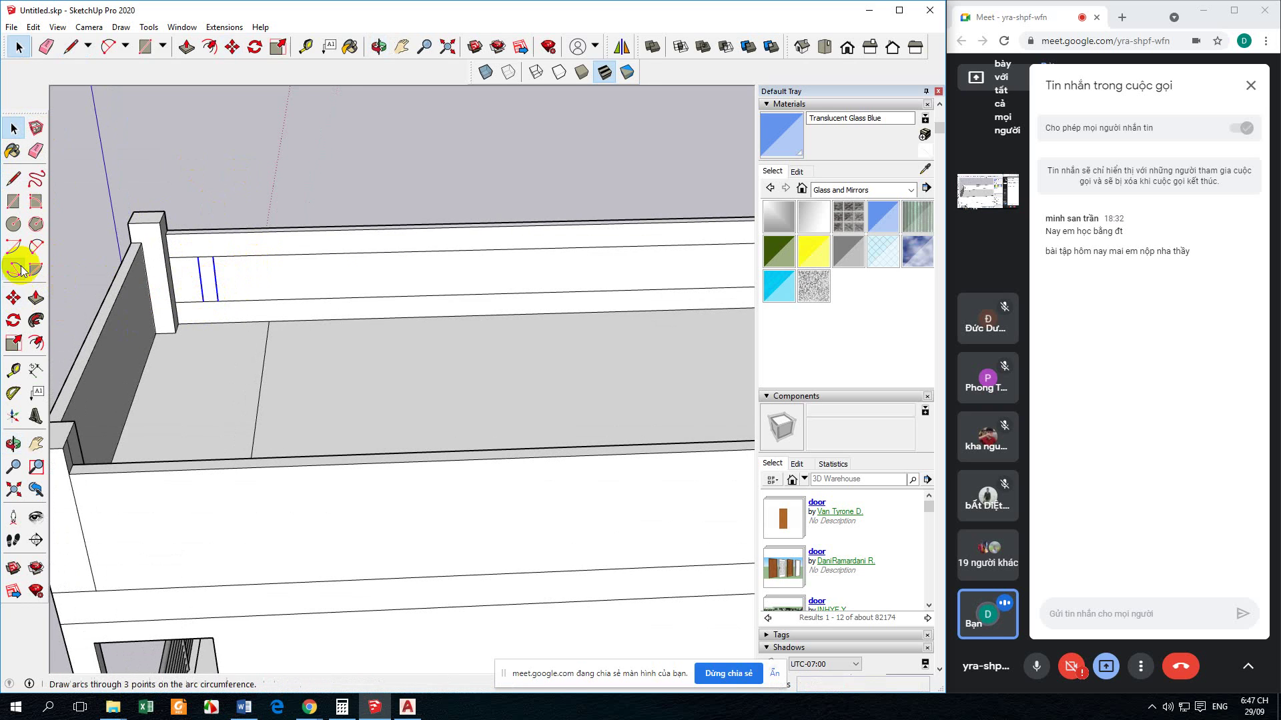
left_click(14, 298)
key("ctrl")
left_click(217, 301)
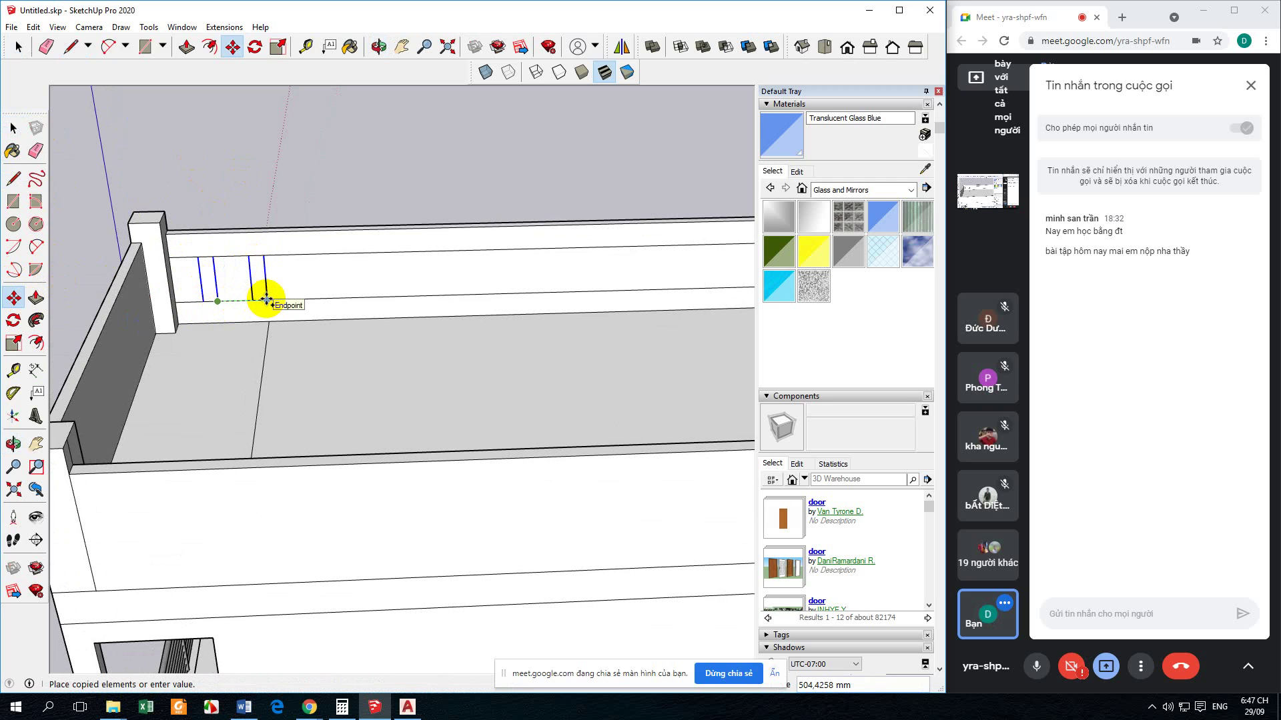
key("Escape")
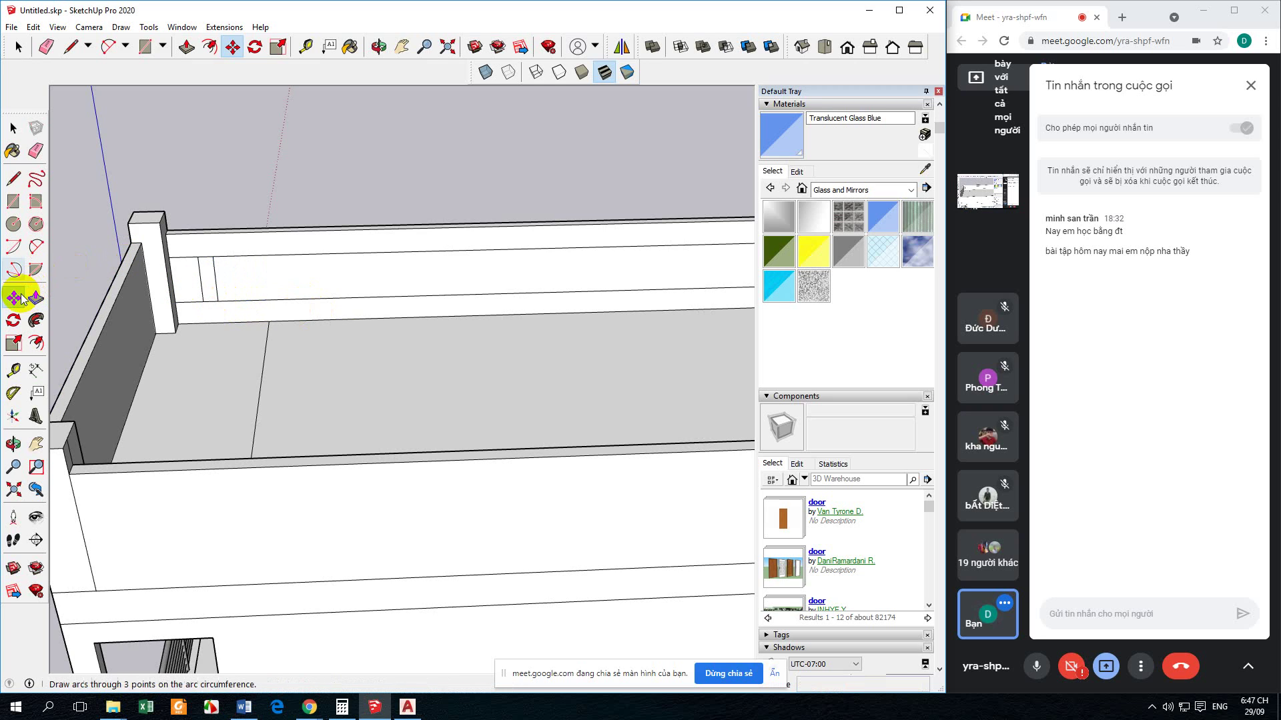
Step: Try to copy the pair of vertical lines 500 mm along the parapet and array the copy x20, then undo it
left_click(13, 127)
left_click(200, 275)
left_click(215, 279, "shift")
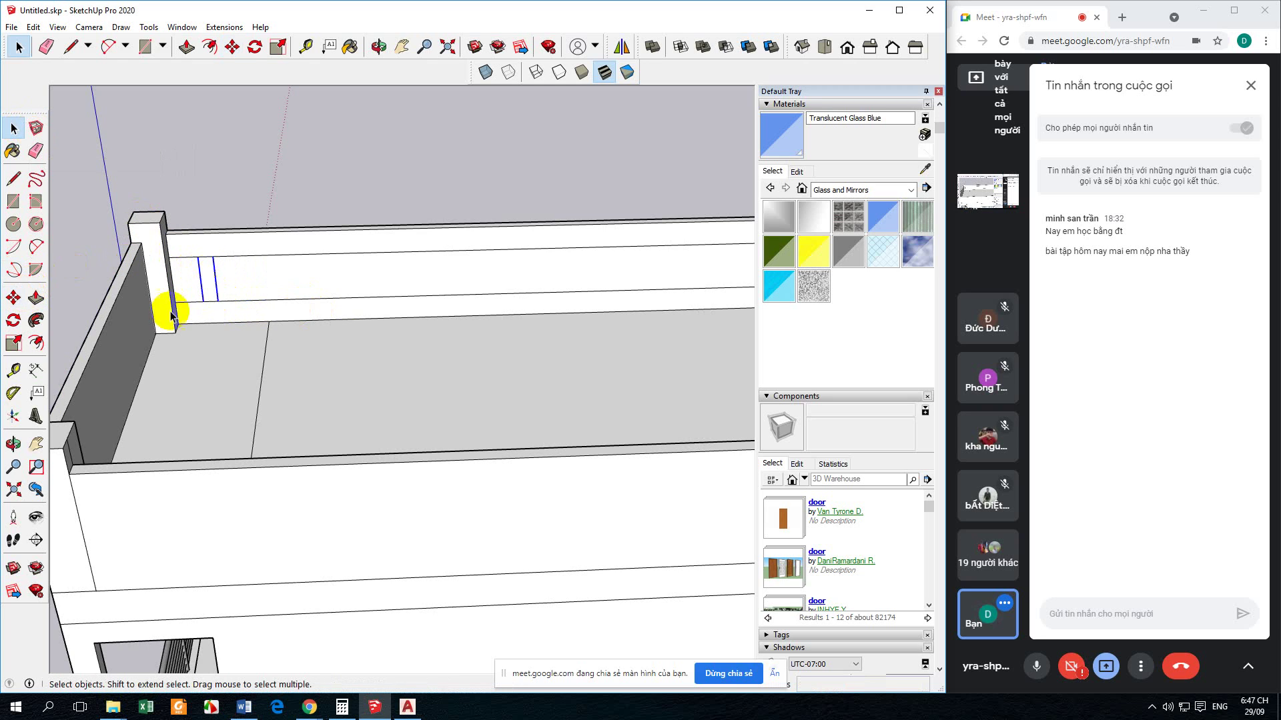
left_click(13, 297)
key("ctrl")
key("ctrl")
left_click(203, 302)
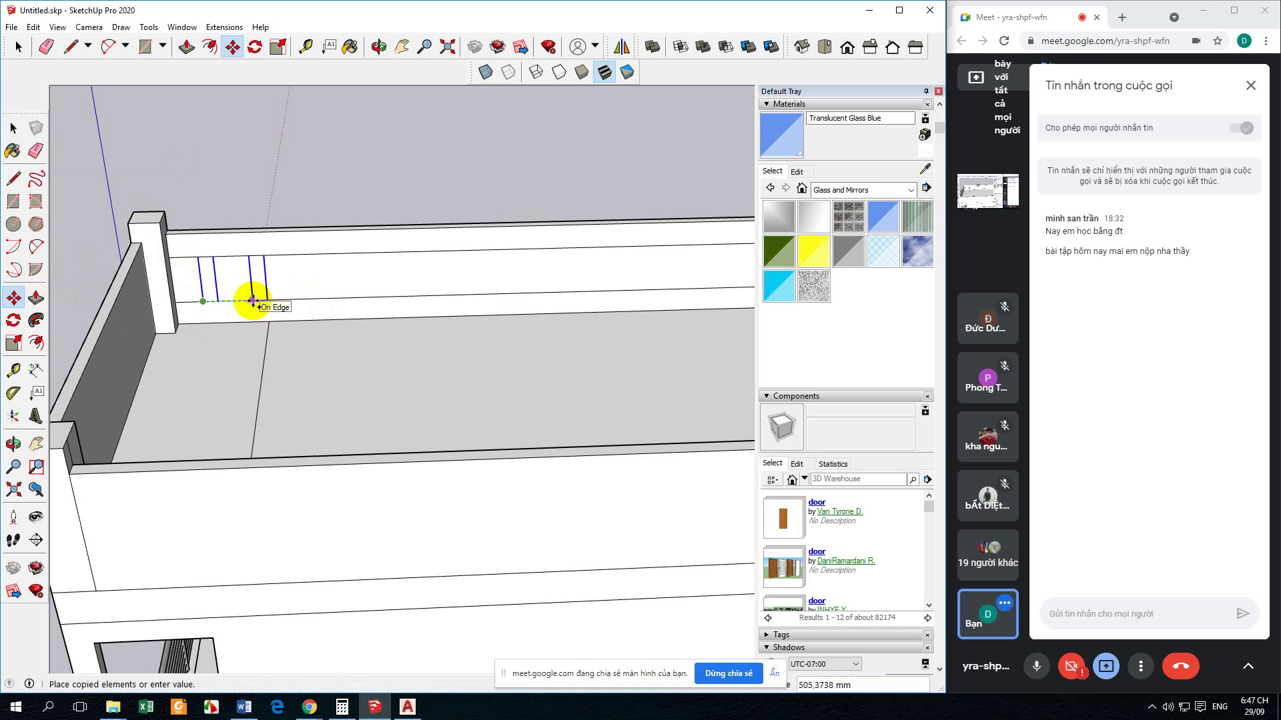
left_click(254, 301)
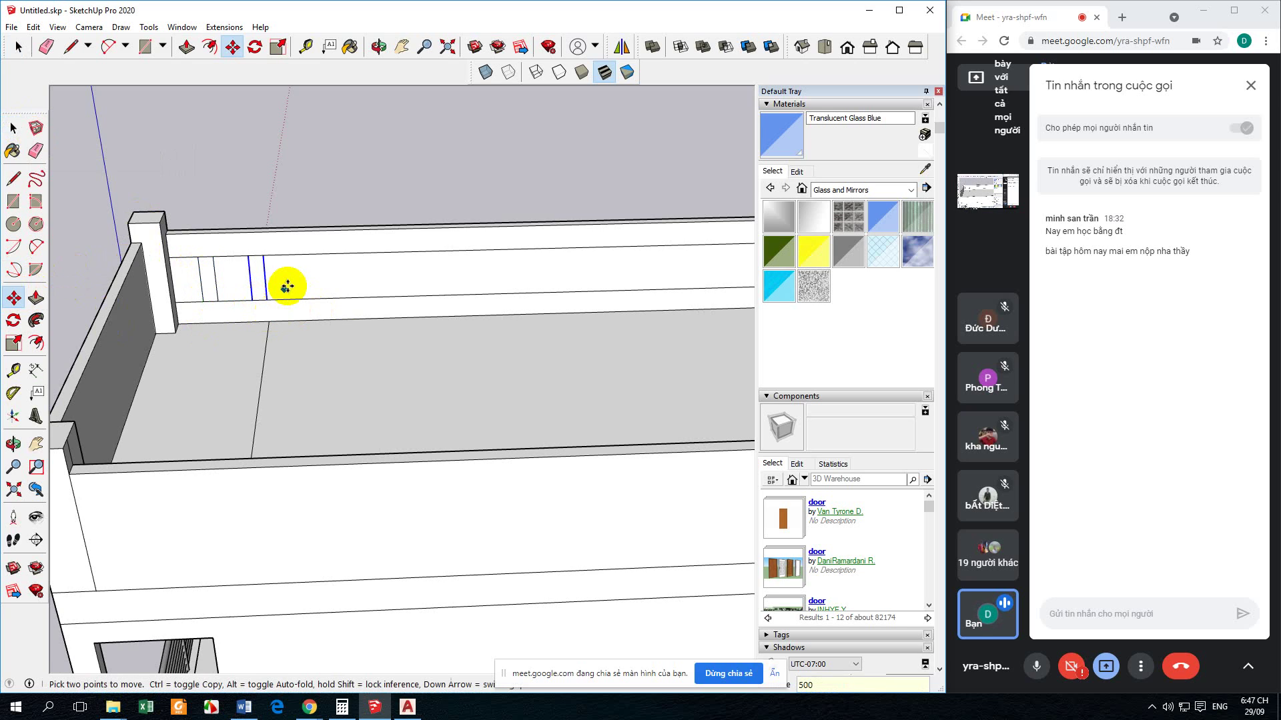
key("z")
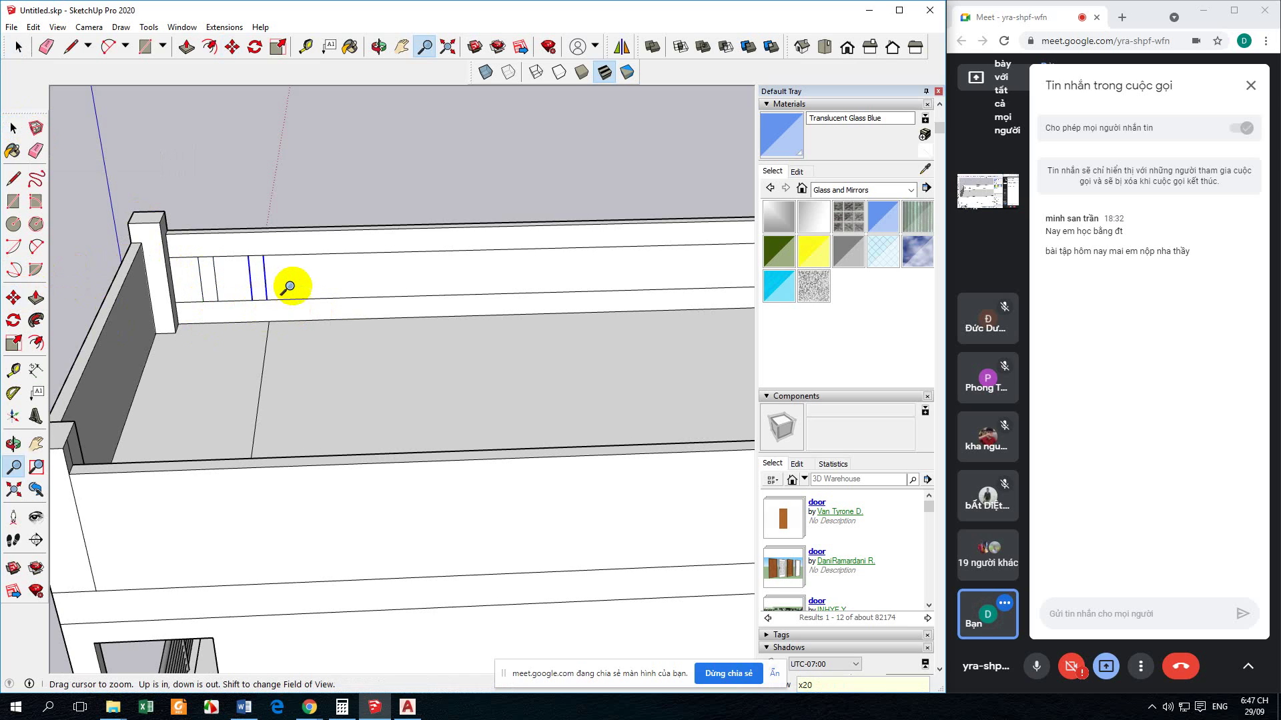
left_click(13, 128)
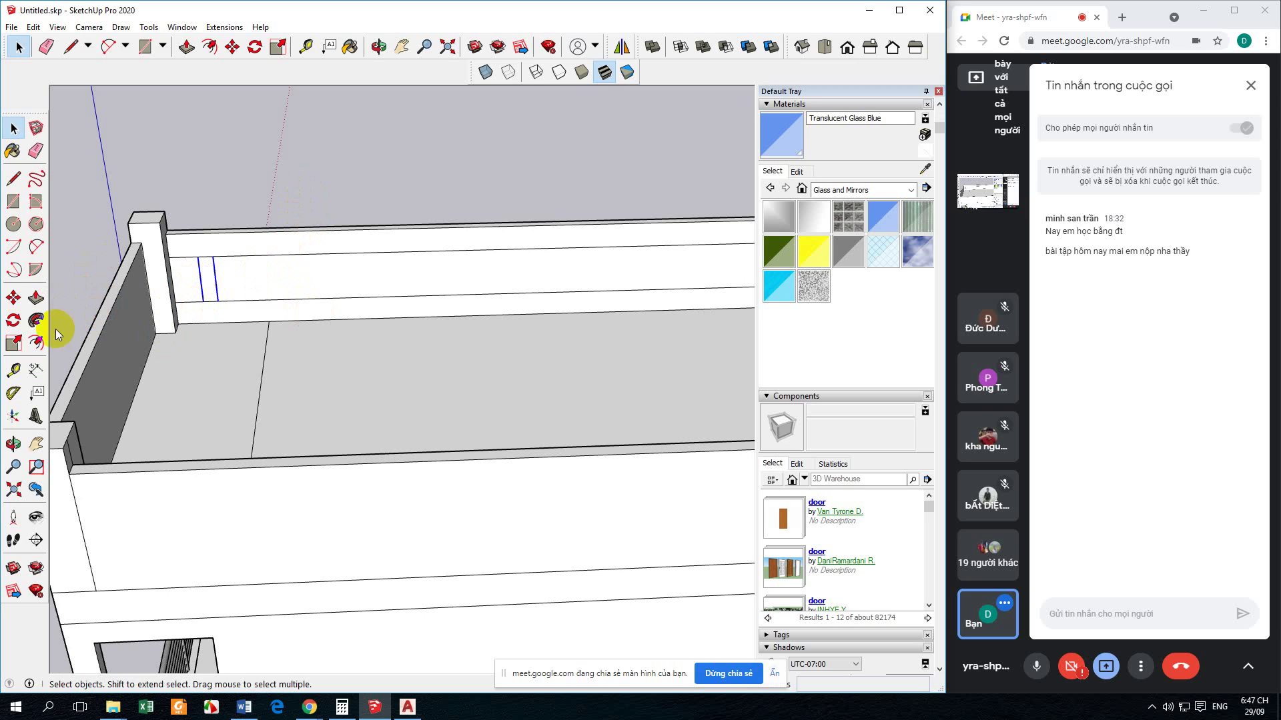
Step: Copy the pair of vertical lines 500 mm along the parapet's middle band and array the copy x20
left_click(13, 297)
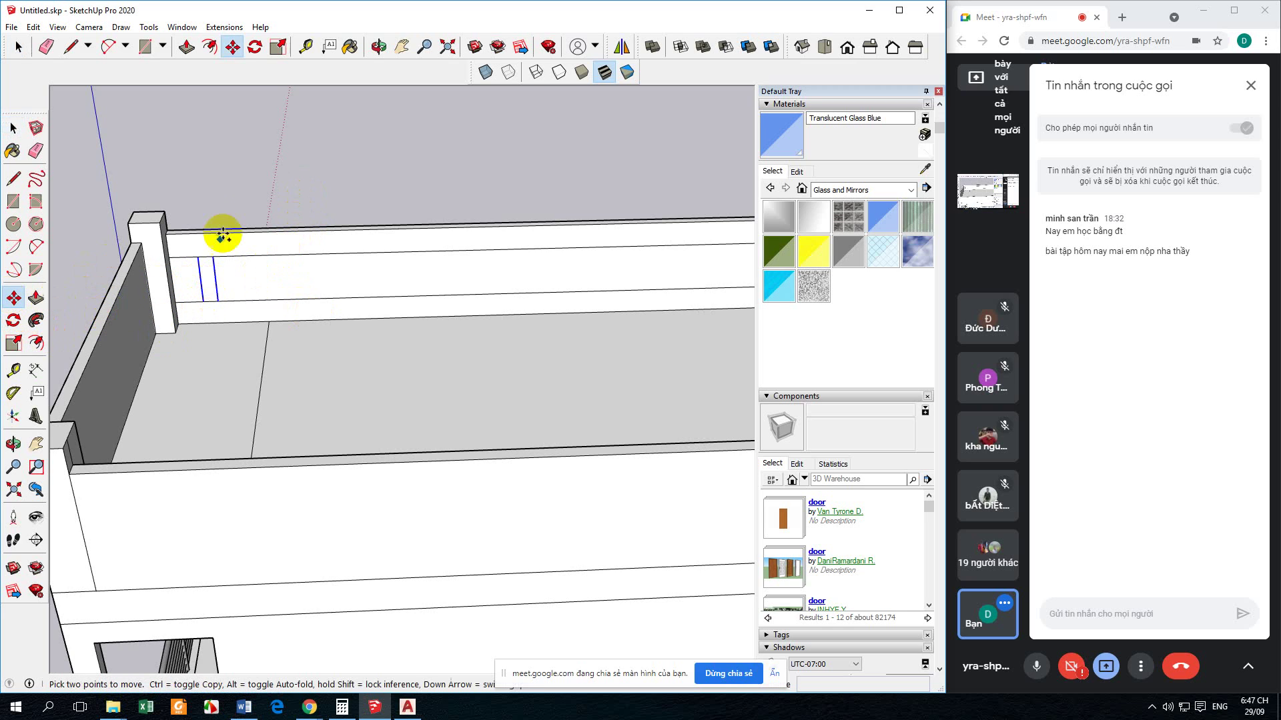
key("ctrl")
left_click(203, 301)
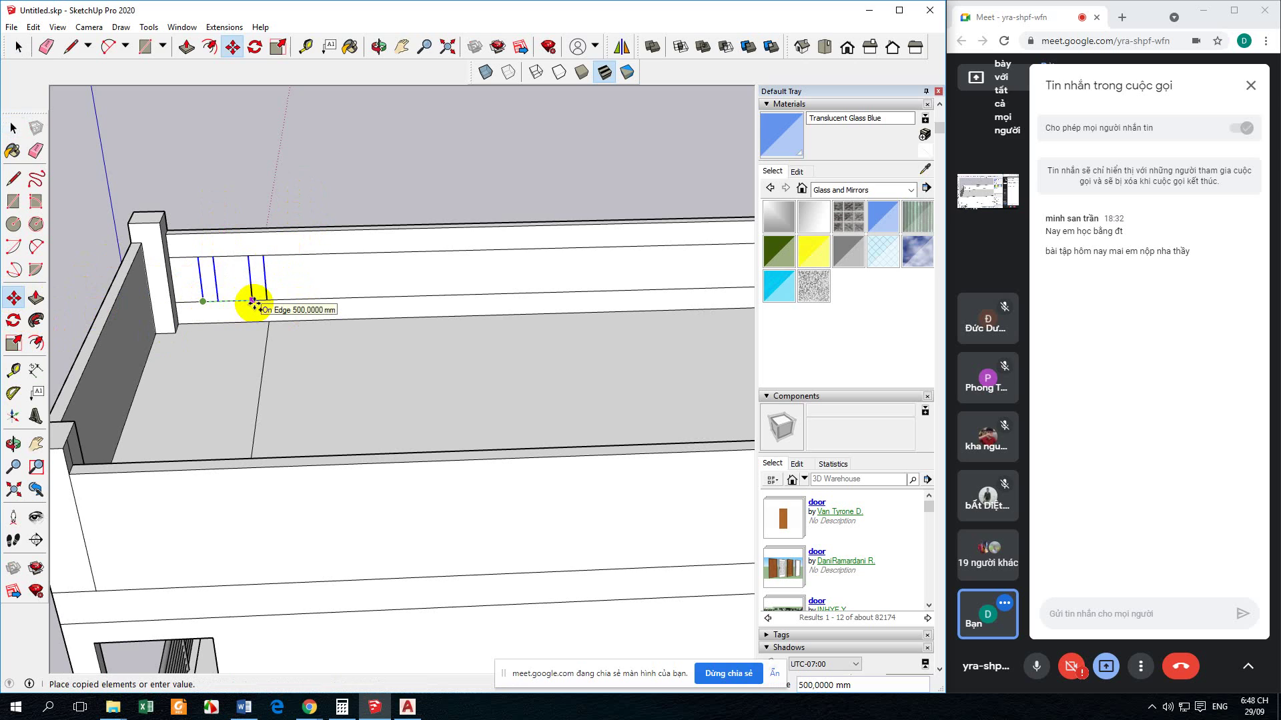
left_click(255, 301)
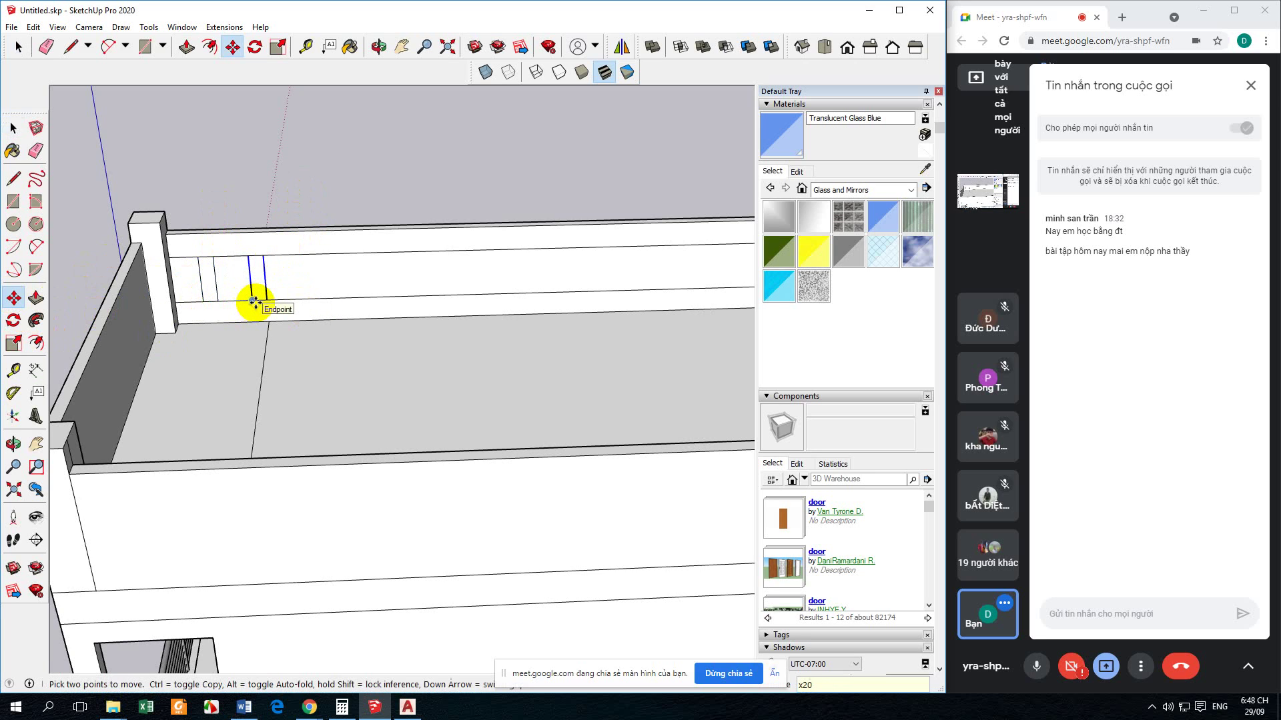
type("x20")
key("Return")
scroll(324, 300, "down", 6)
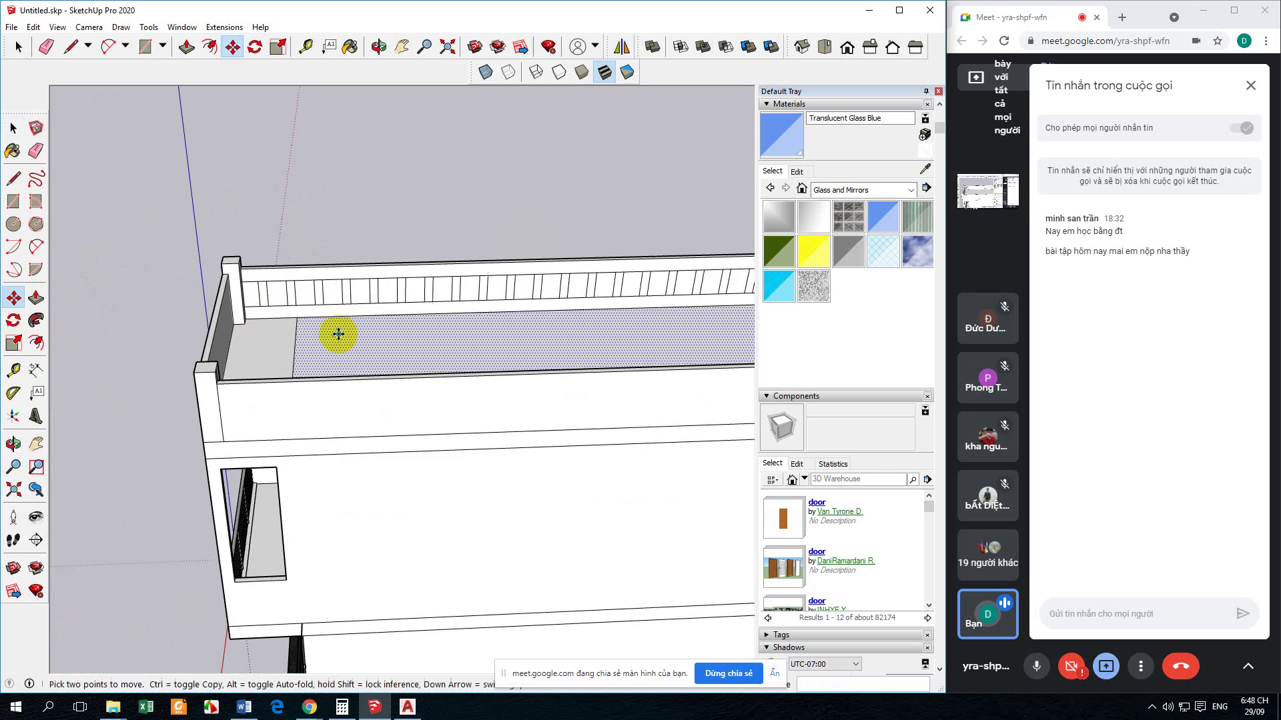
left_click(13, 127)
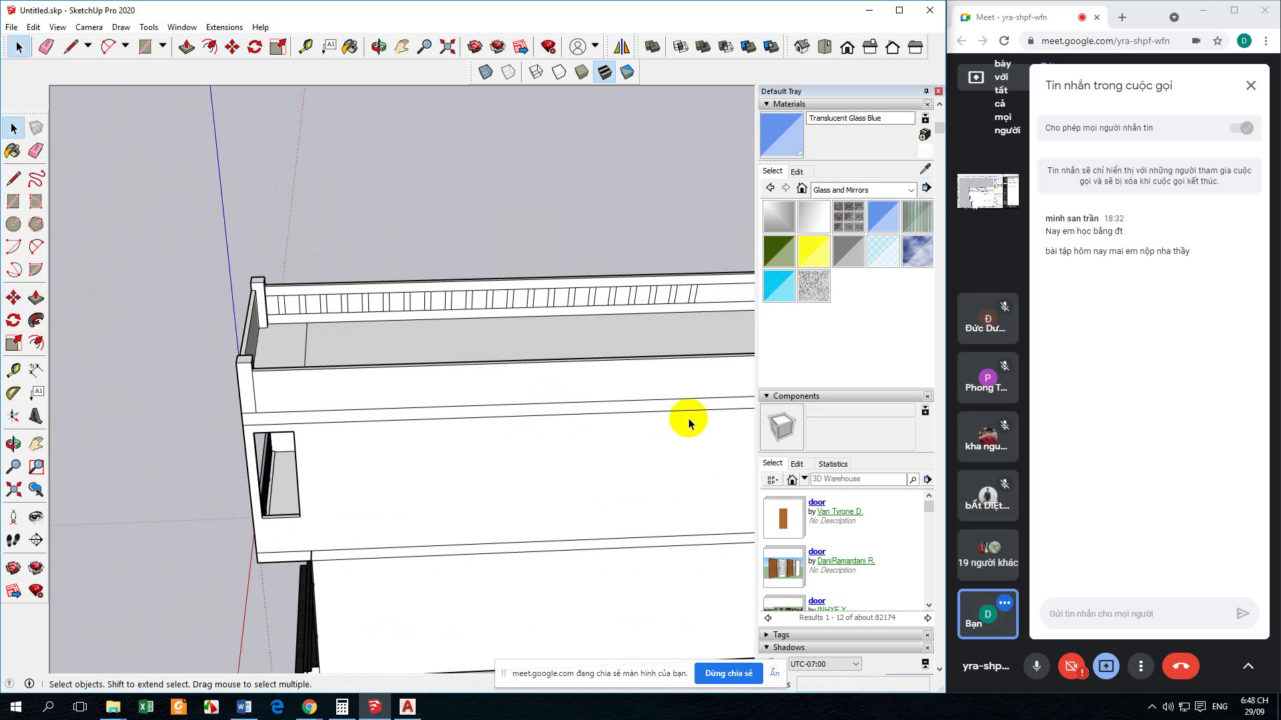
Step: Push the narrow strip nearest the corner column 100 mm through the parapet to cut the first opening
mouse_move(624, 387)
middle_mouse_down()
mouse_move(415, 372)
mouse_move(527, 370)
mouse_move(414, 374)
mouse_move(446, 354)
mouse_move(537, 352)
mouse_move(508, 363)
middle_mouse_up()
scroll(503, 373, "down", 2)
mouse_move(503, 408)
middle_mouse_down()
mouse_move(500, 392)
mouse_move(595, 472)
middle_mouse_up()
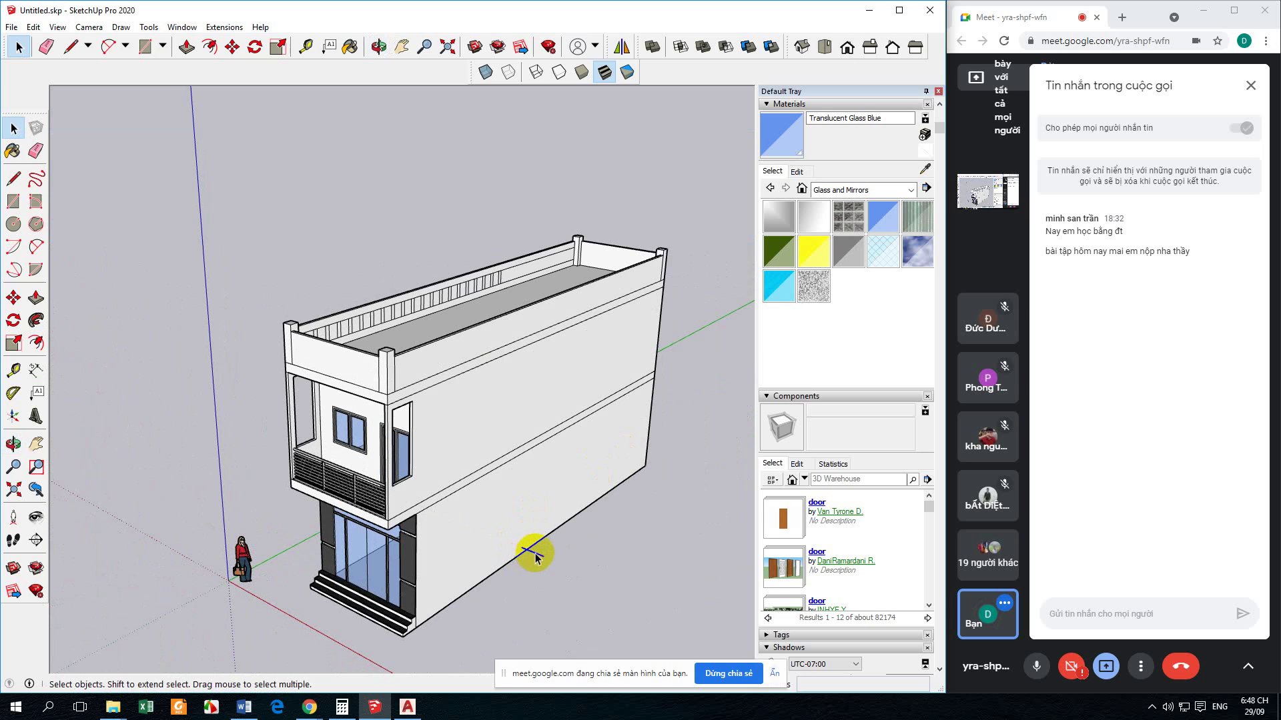
middle_click_drag(539, 554, 475, 482)
scroll(468, 308, "up", 2)
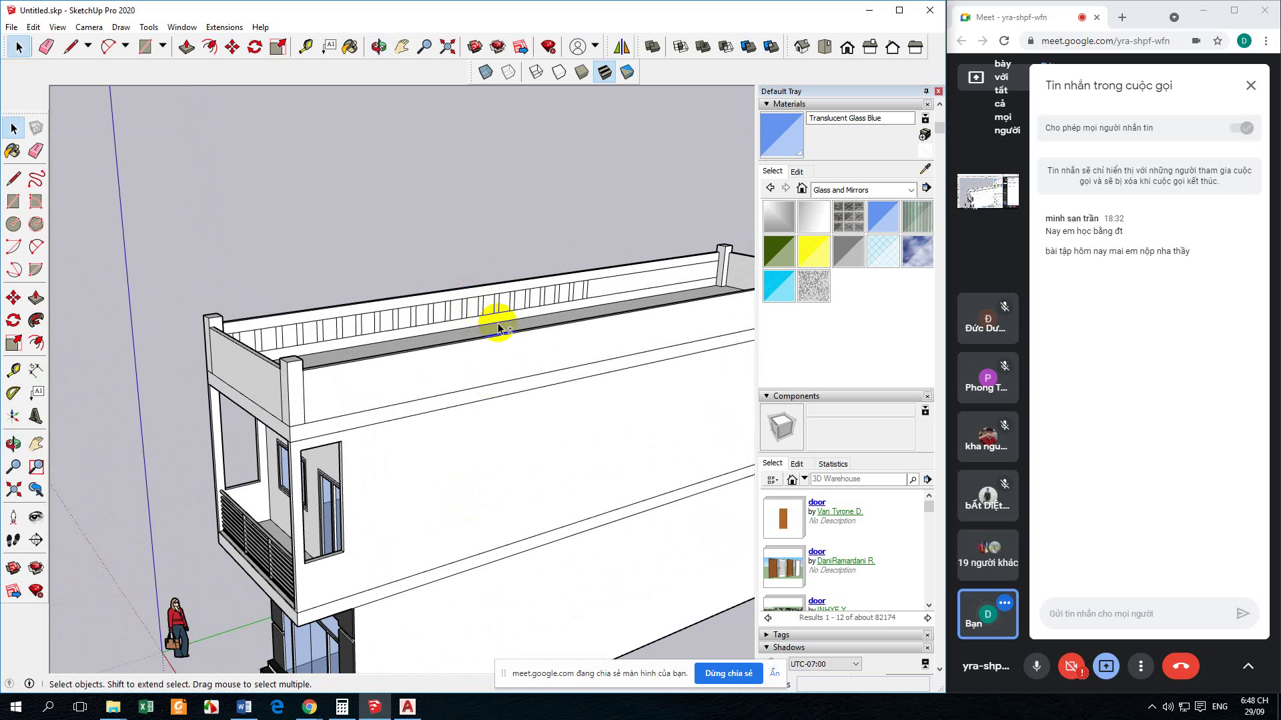
scroll(498, 323, "up", 4)
mouse_move(516, 347)
middle_mouse_down()
mouse_move(257, 372)
mouse_move(234, 409)
mouse_move(254, 386)
mouse_move(208, 369)
middle_mouse_up()
scroll(263, 386, "up", 3)
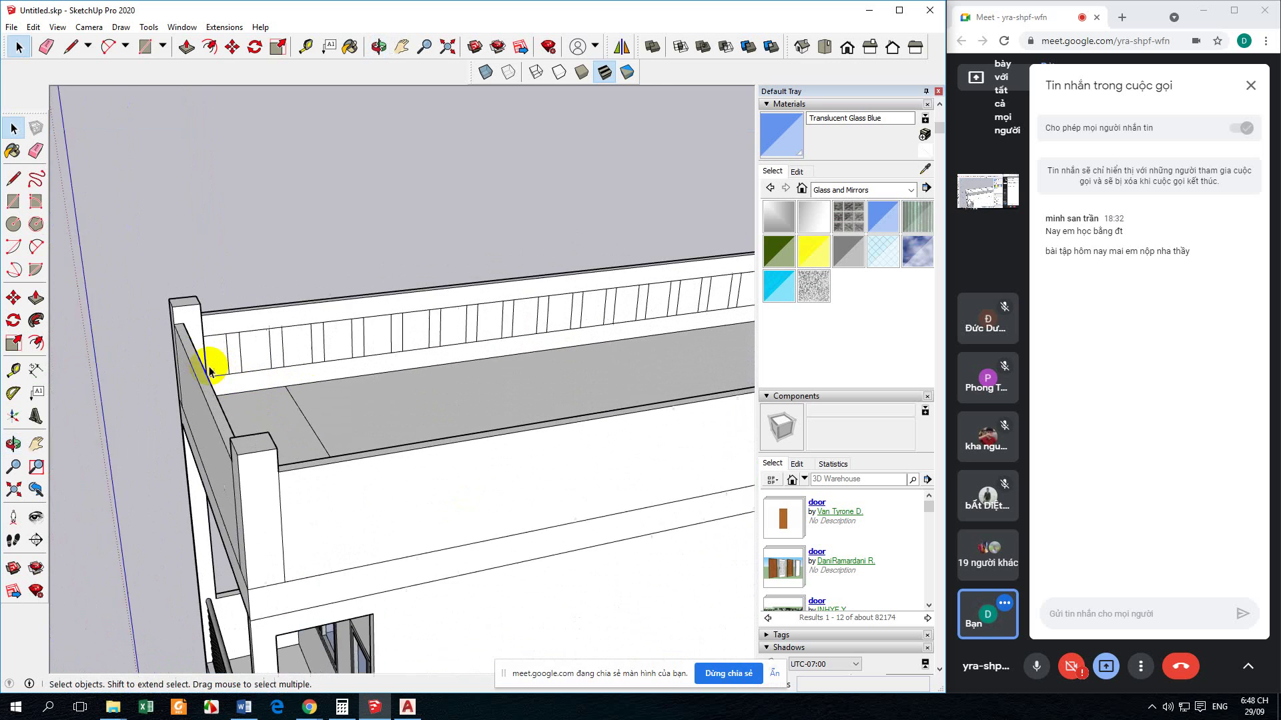
scroll(208, 367, "up", 3)
left_click(43, 304)
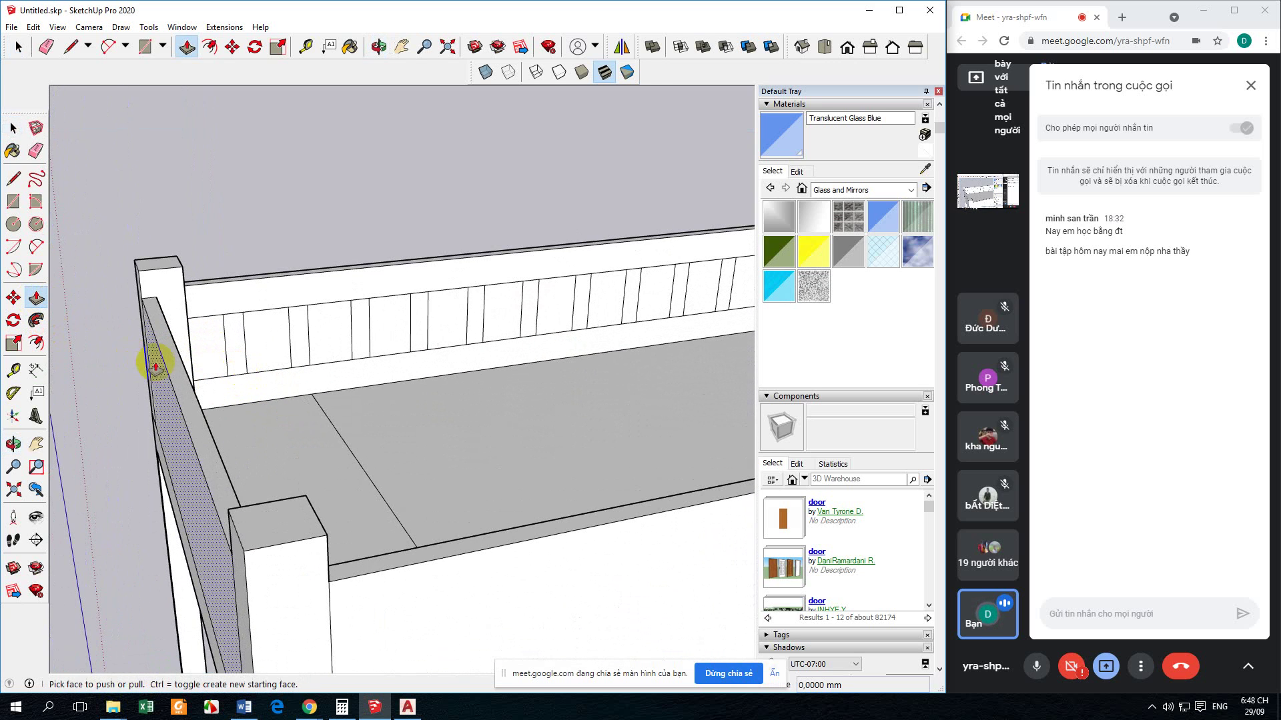
middle_click_drag(217, 383, 246, 381)
key("ctrl+z")
scroll(246, 386, "up", 2)
left_click(228, 370)
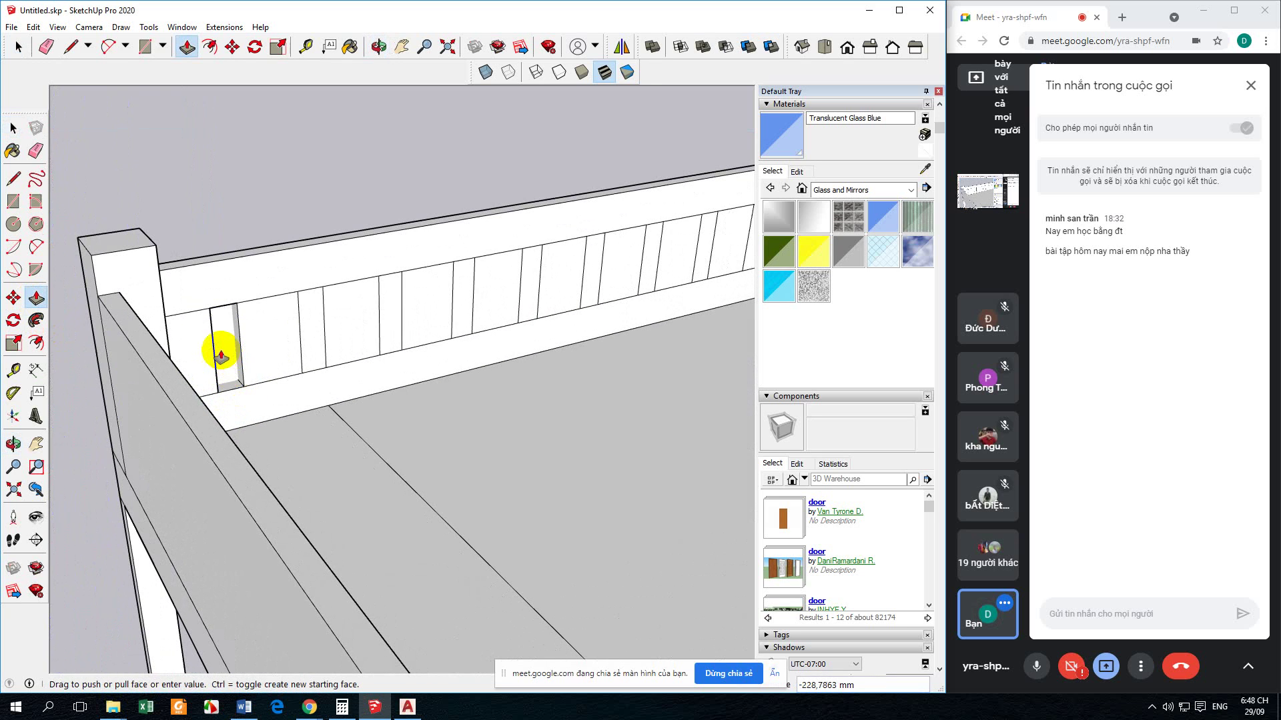
Step: Push the next five narrow strips 100 mm through the parapet to continue the row of openings
double_click(302, 340)
double_click(379, 321)
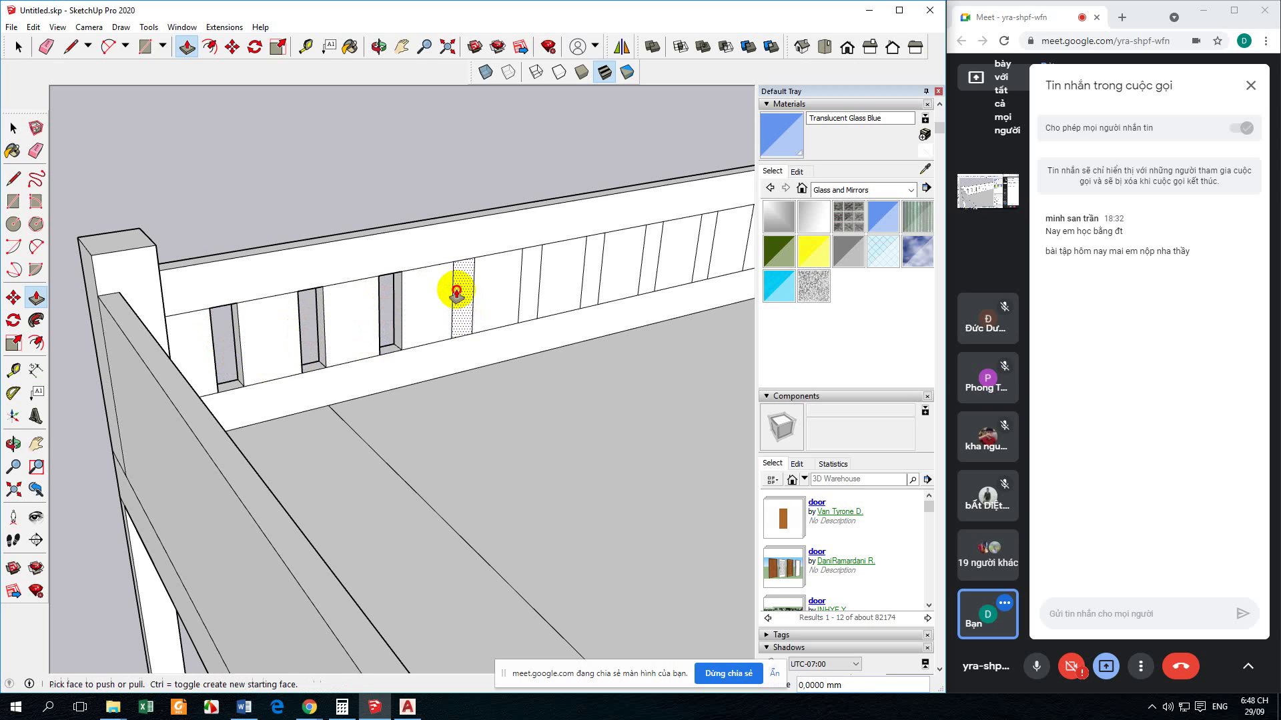
key("o")
left_click_drag(459, 326, 466, 323)
key("p")
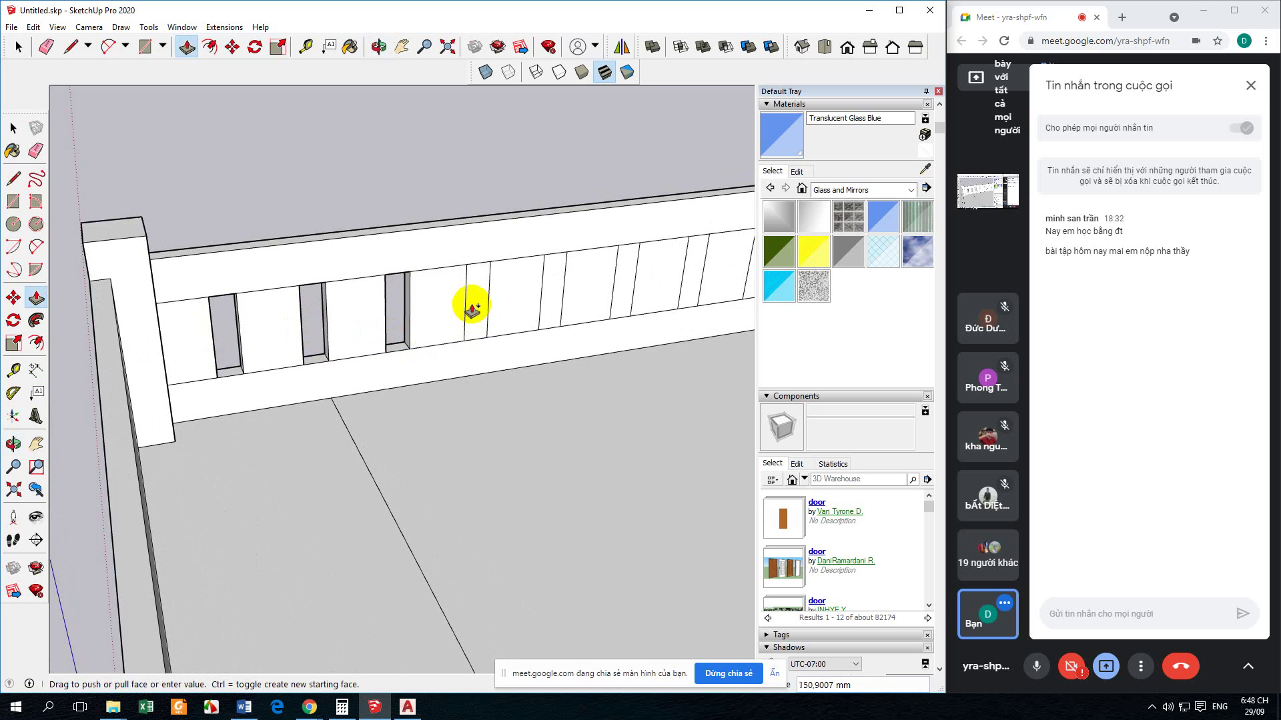
left_click(467, 313)
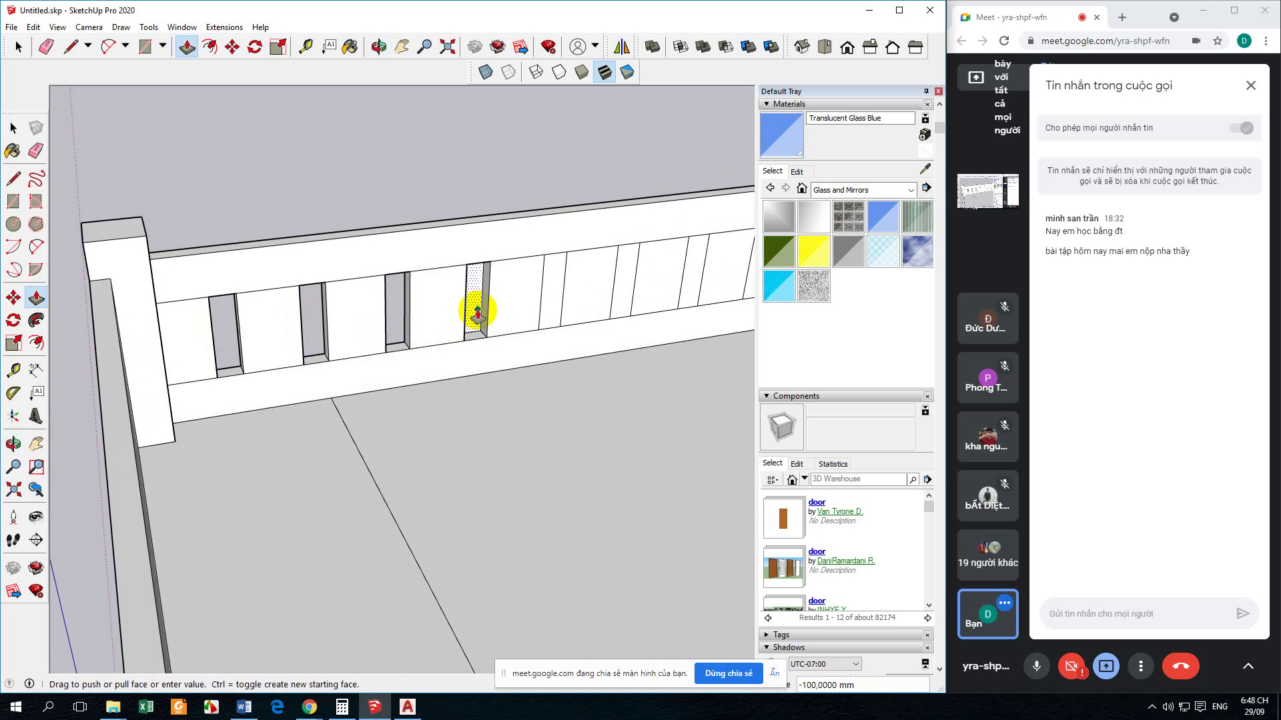
left_click(473, 307)
left_click(549, 293)
left_click(544, 287)
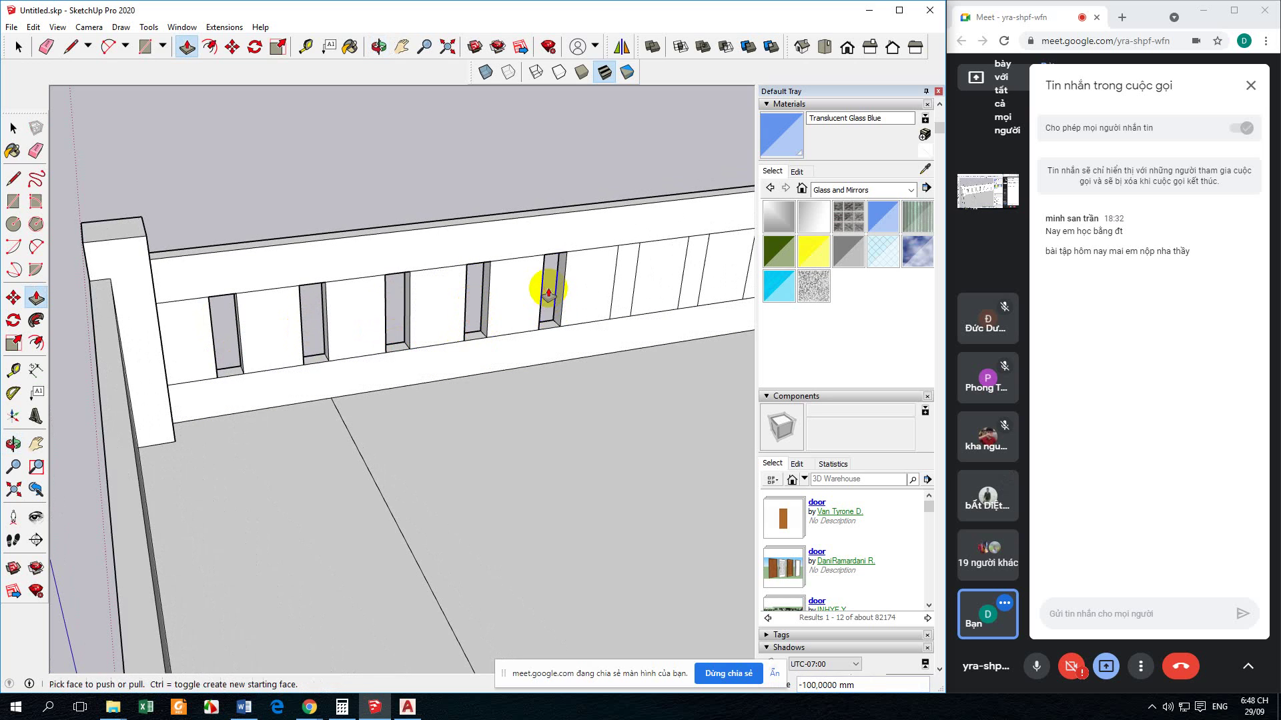
left_click(626, 291)
left_click(620, 277)
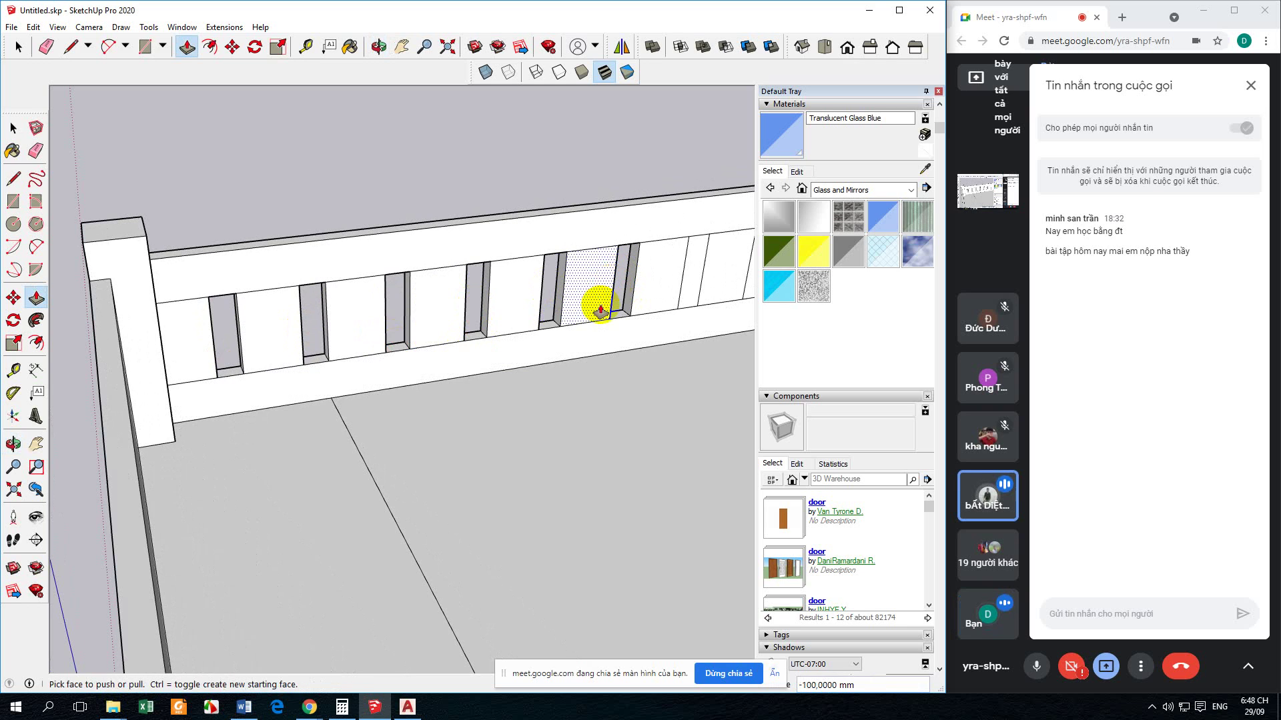
Step: Cut further openings after the sixth one by pushing the next consecutive narrow strips 100 mm through the parapet
middle_click_drag(595, 306, 433, 383)
left_click(544, 319)
double_click(603, 314)
double_click(487, 341)
double_click(550, 329)
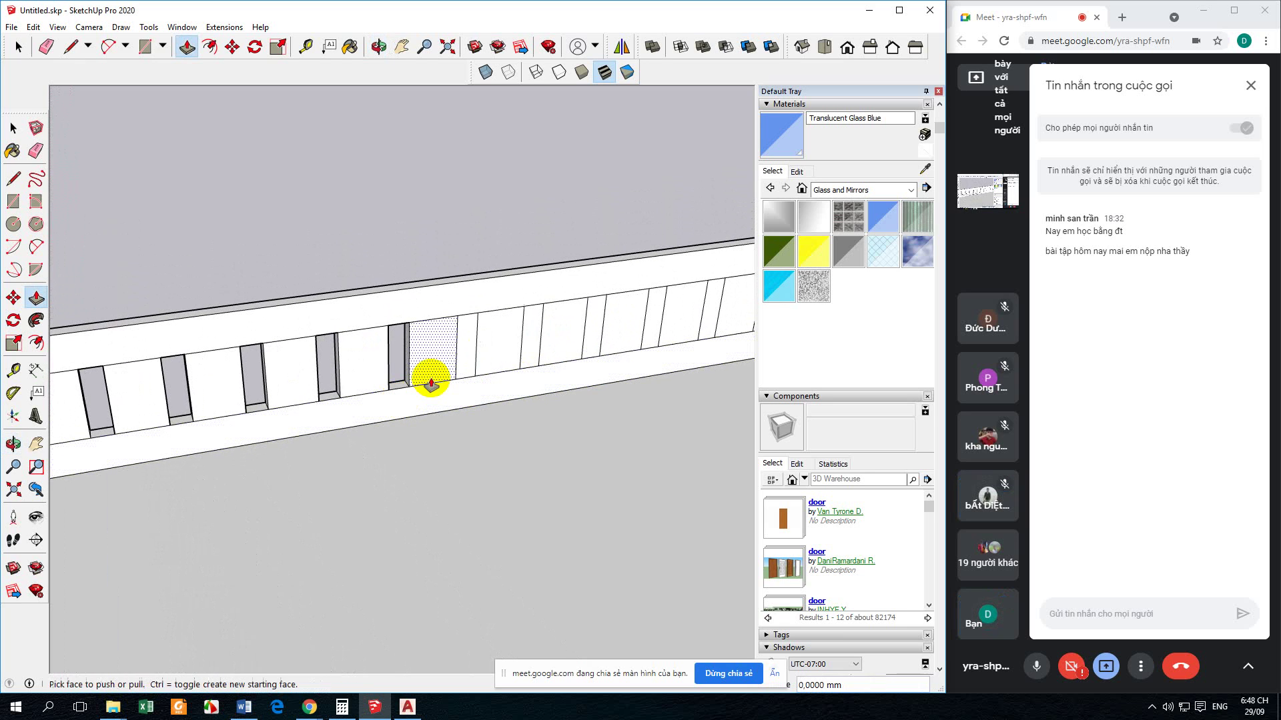
double_click(469, 362)
left_click(532, 340)
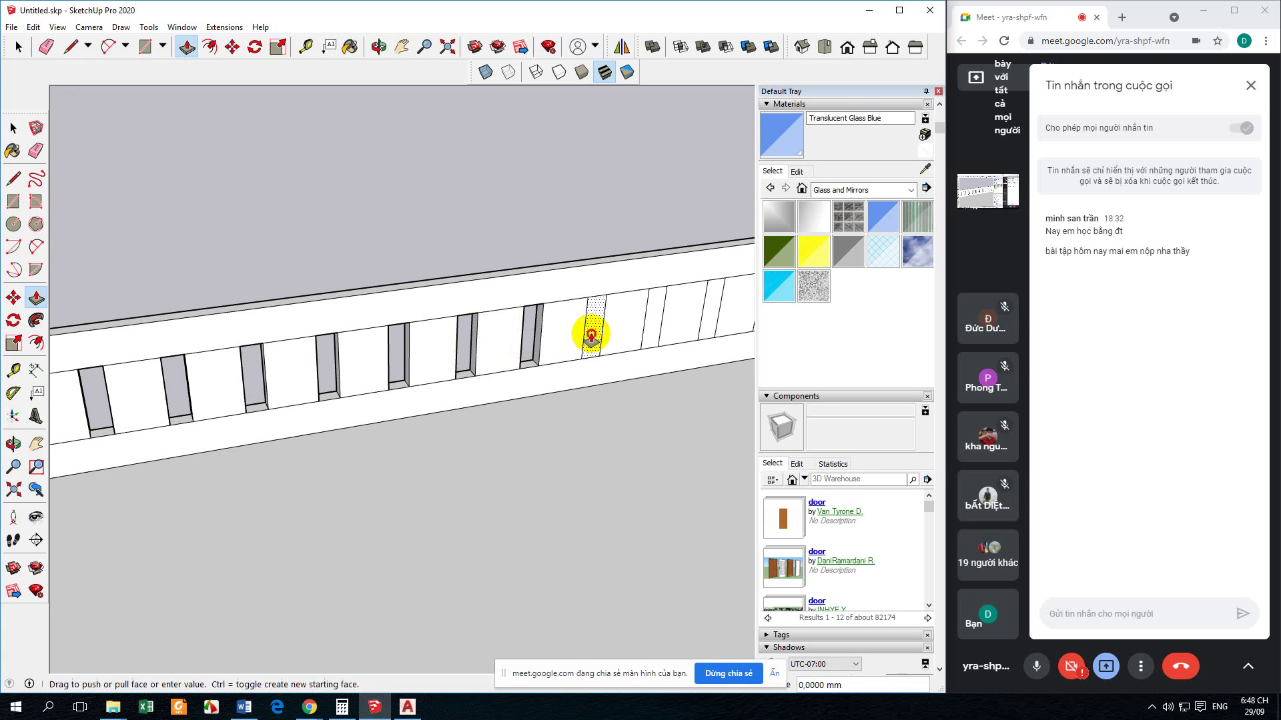
Step: Extend the row of parapet openings by pushing five more narrow strips through the 100 mm wall thickness
middle_click_drag(586, 332, 409, 392)
left_click(402, 376)
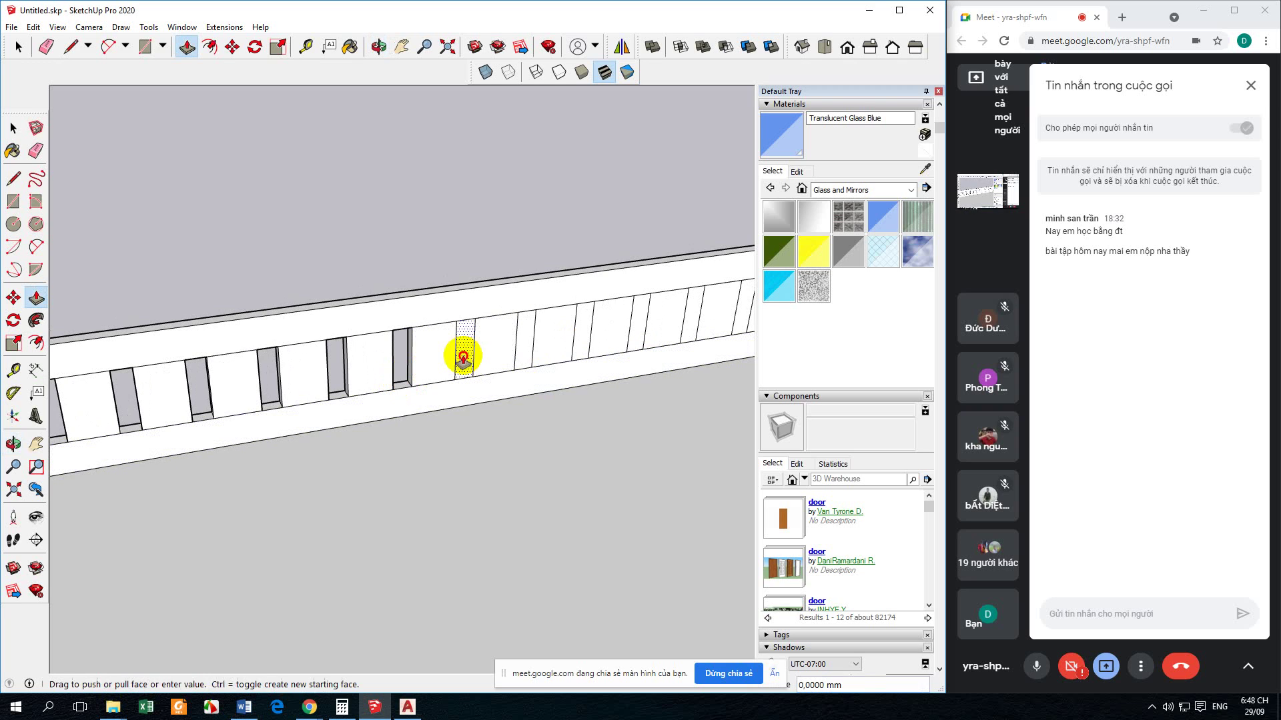
double_click(460, 357)
double_click(521, 348)
double_click(577, 344)
double_click(637, 337)
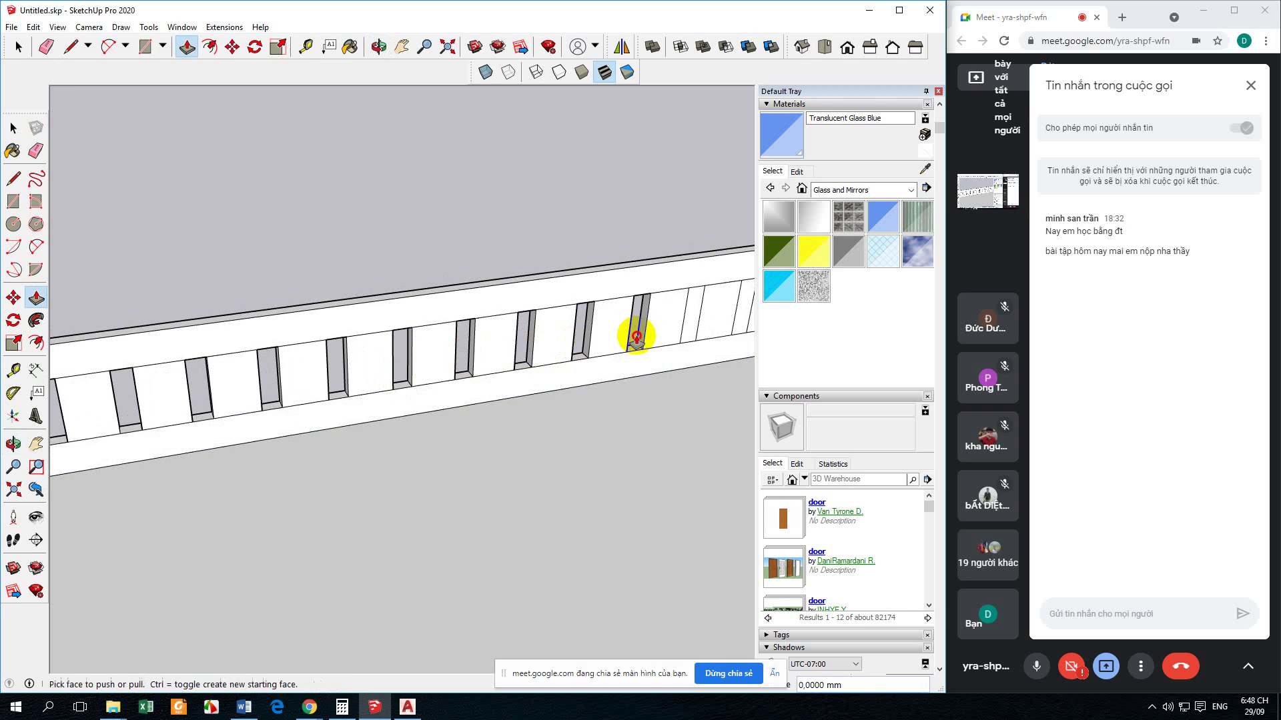
Step: Push the last three narrow strips at the far end of the row through the parapet to complete the openings
middle_click_drag(635, 343, 367, 393, "shift")
double_click(422, 363)
double_click(475, 360)
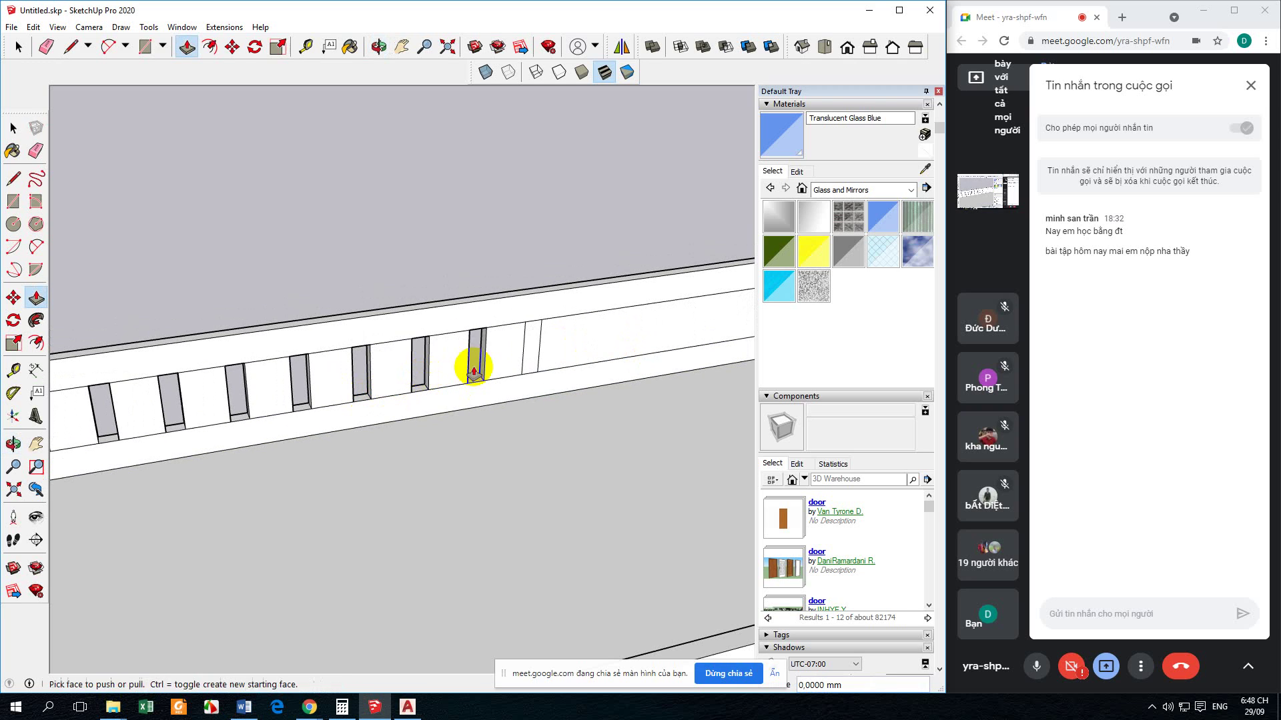
double_click(527, 352)
left_click(13, 128)
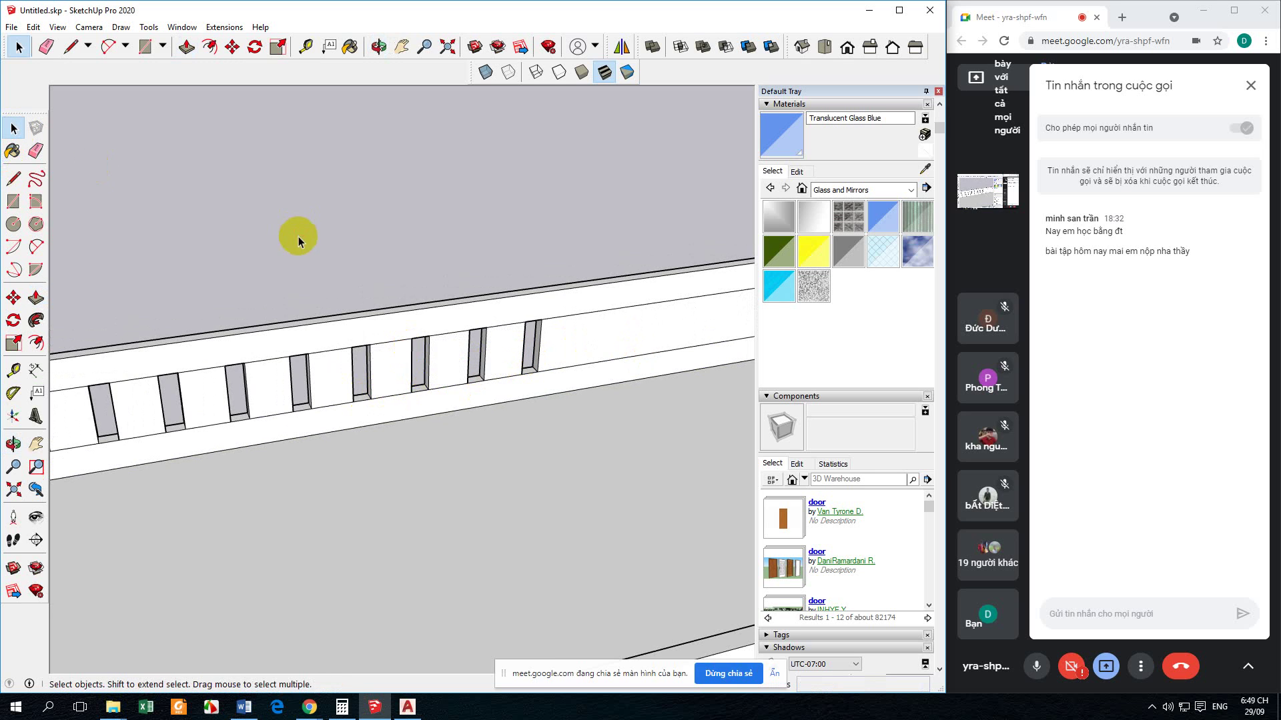
middle_click_drag(310, 234, 367, 395)
scroll(366, 396, "down", 8)
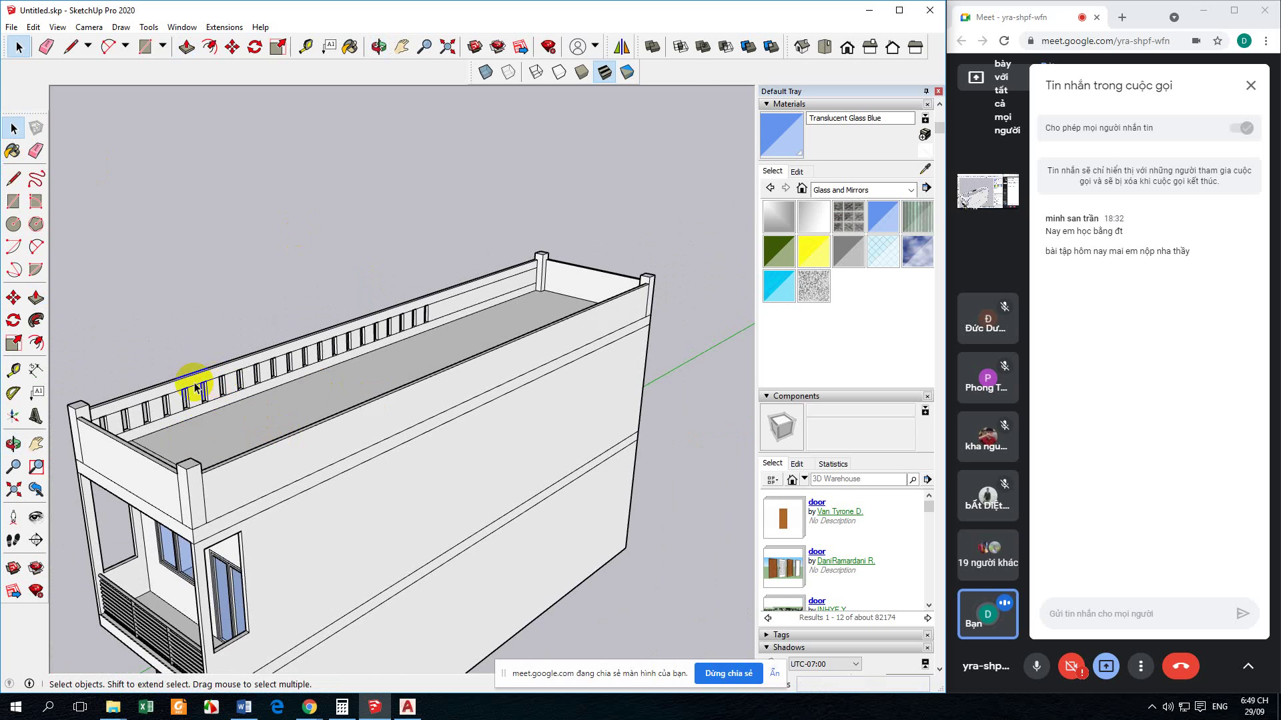
scroll(194, 380, "up", 5)
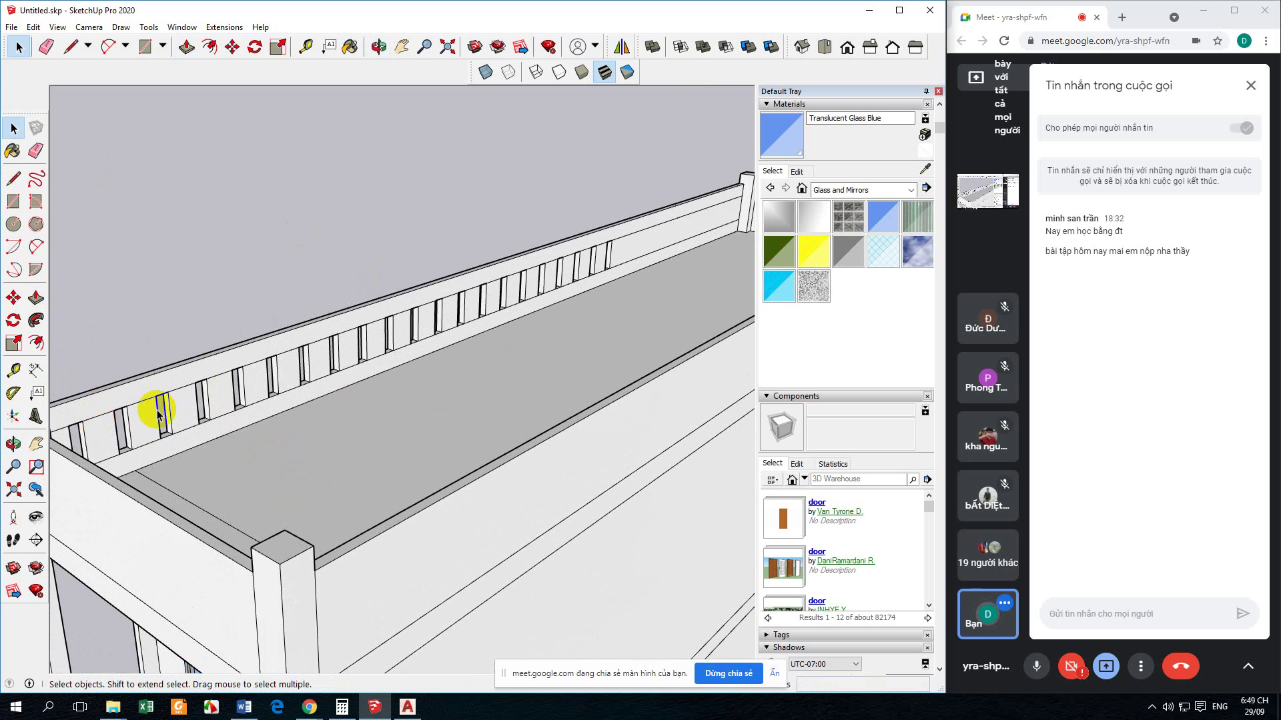
Step: Examine the row of openings in the long roof parapet and the plain front parapet from several angles
left_click(99, 417)
left_click(149, 407)
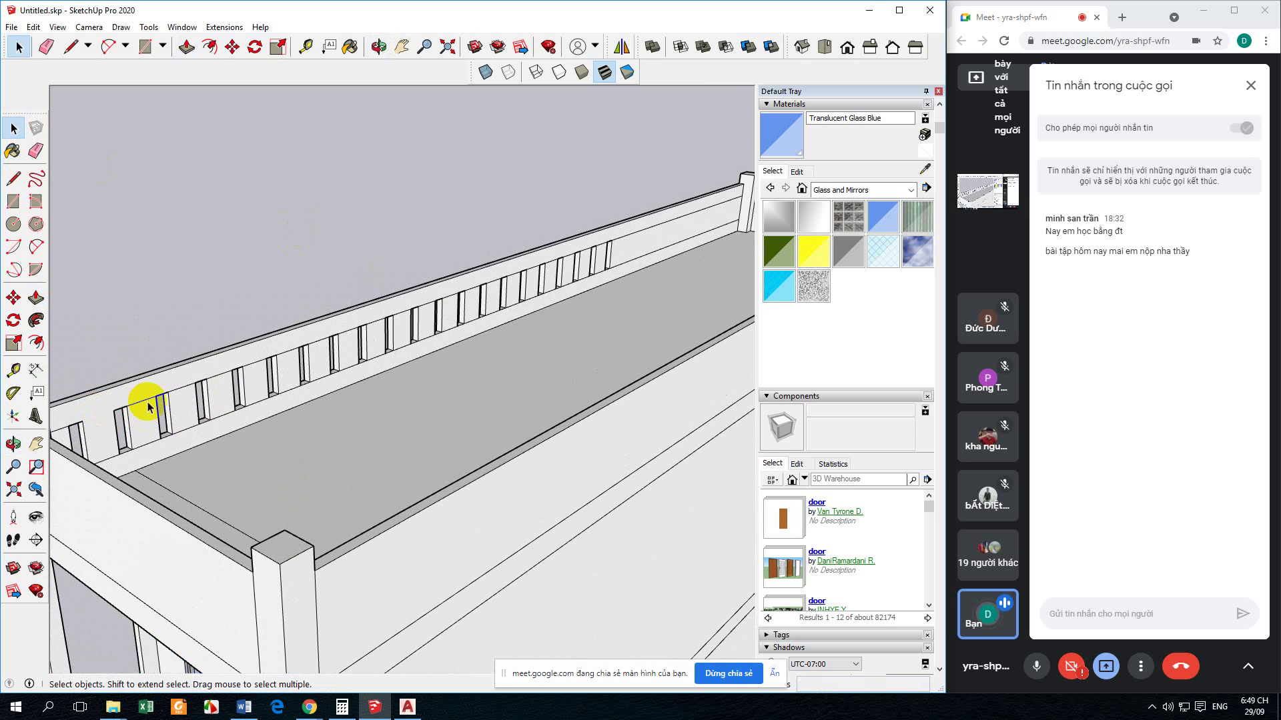
left_click(212, 386)
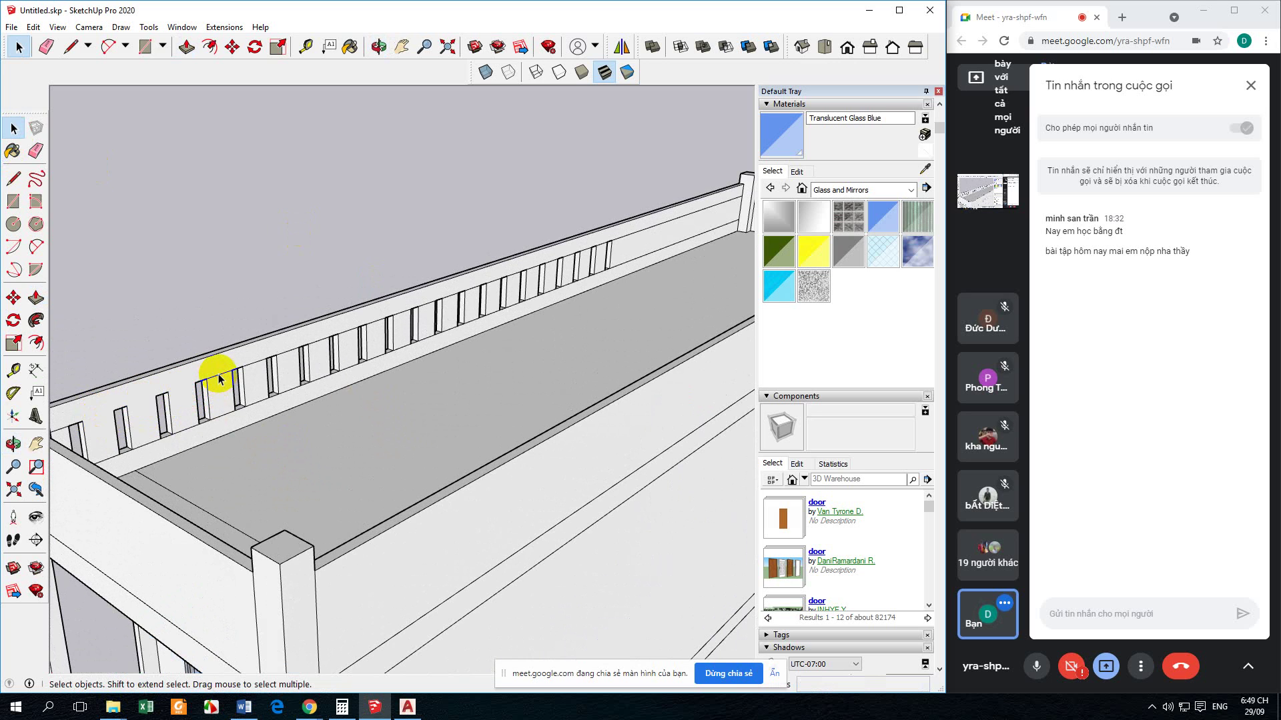
middle_click_drag(321, 405, 214, 360)
scroll(188, 412, "down", 3)
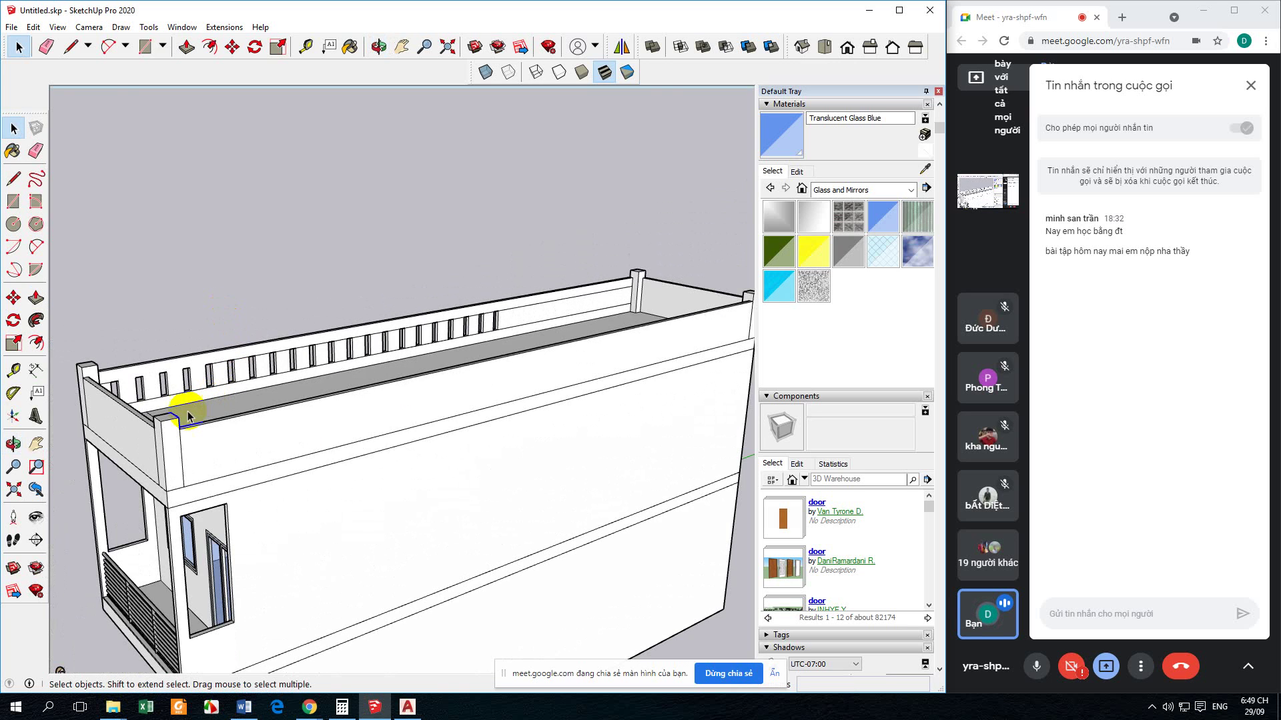
middle_click_drag(209, 475, 358, 340)
middle_click_drag(438, 328, 340, 380, "shift")
middle_click_drag(318, 429, 481, 389, "shift")
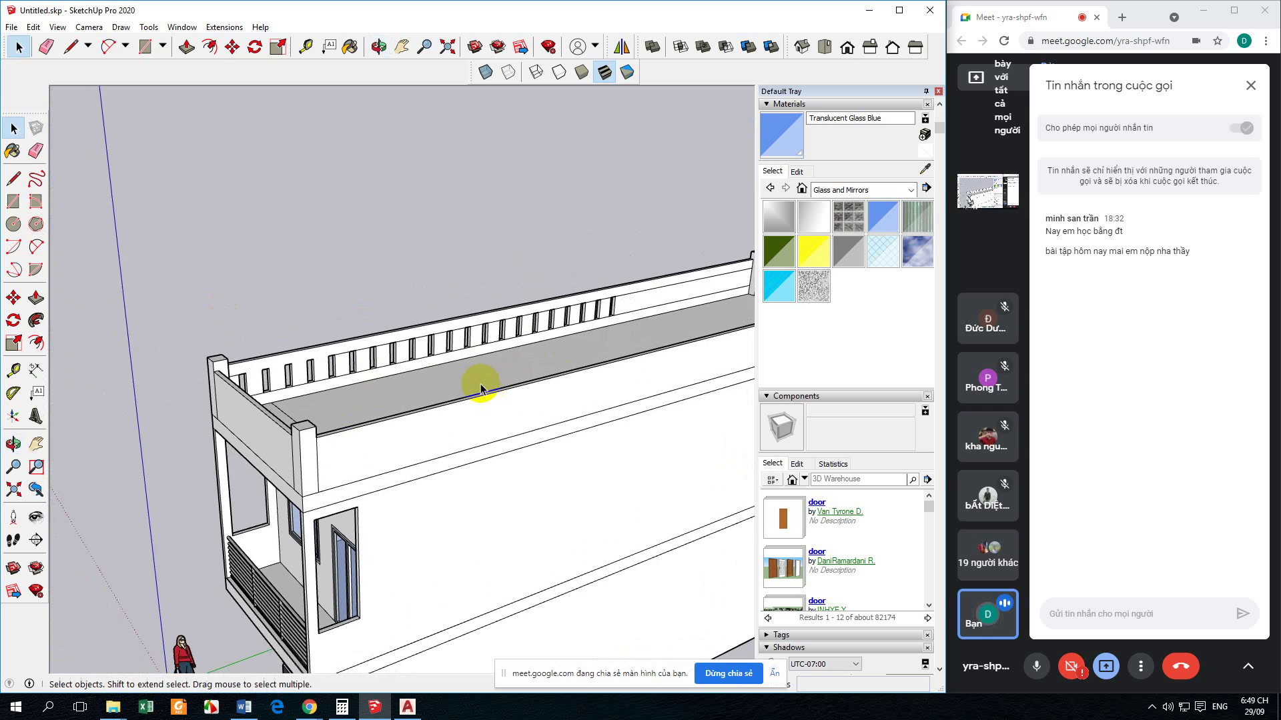
scroll(481, 389, "down", 2)
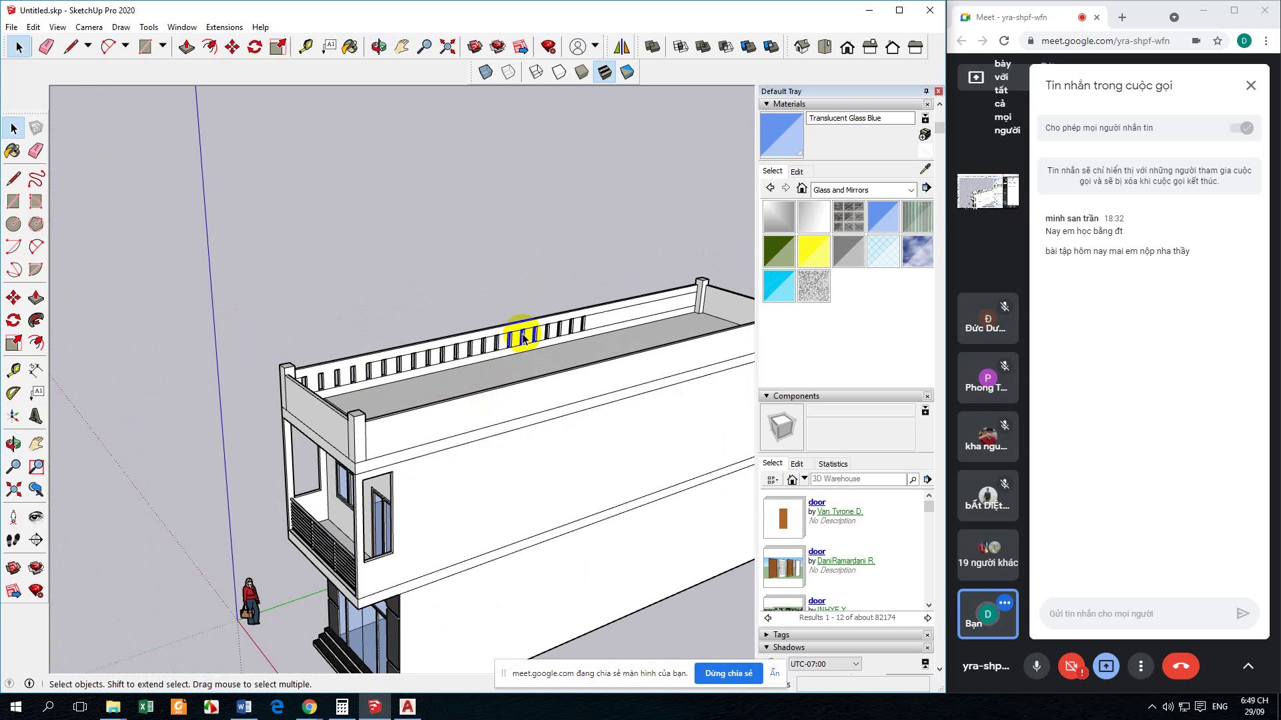
middle_click_drag(567, 362, 315, 447)
scroll(316, 447, "up", 2)
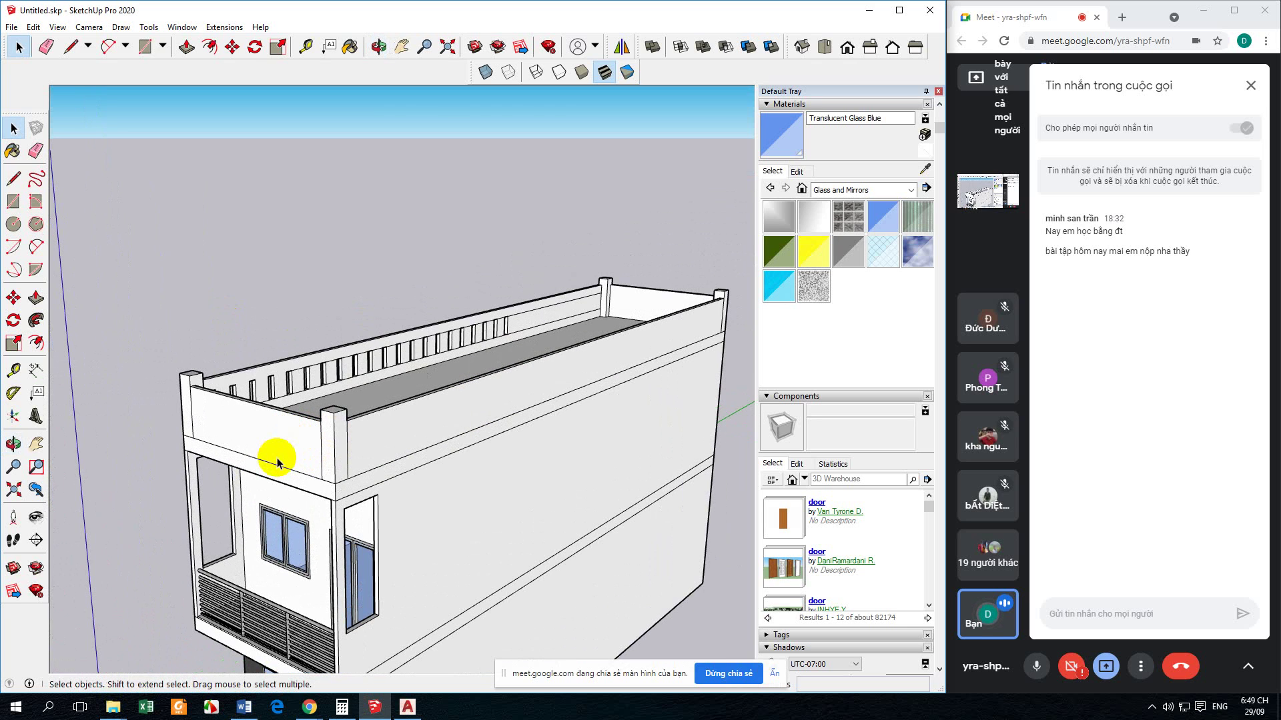
scroll(285, 451, "up", 1)
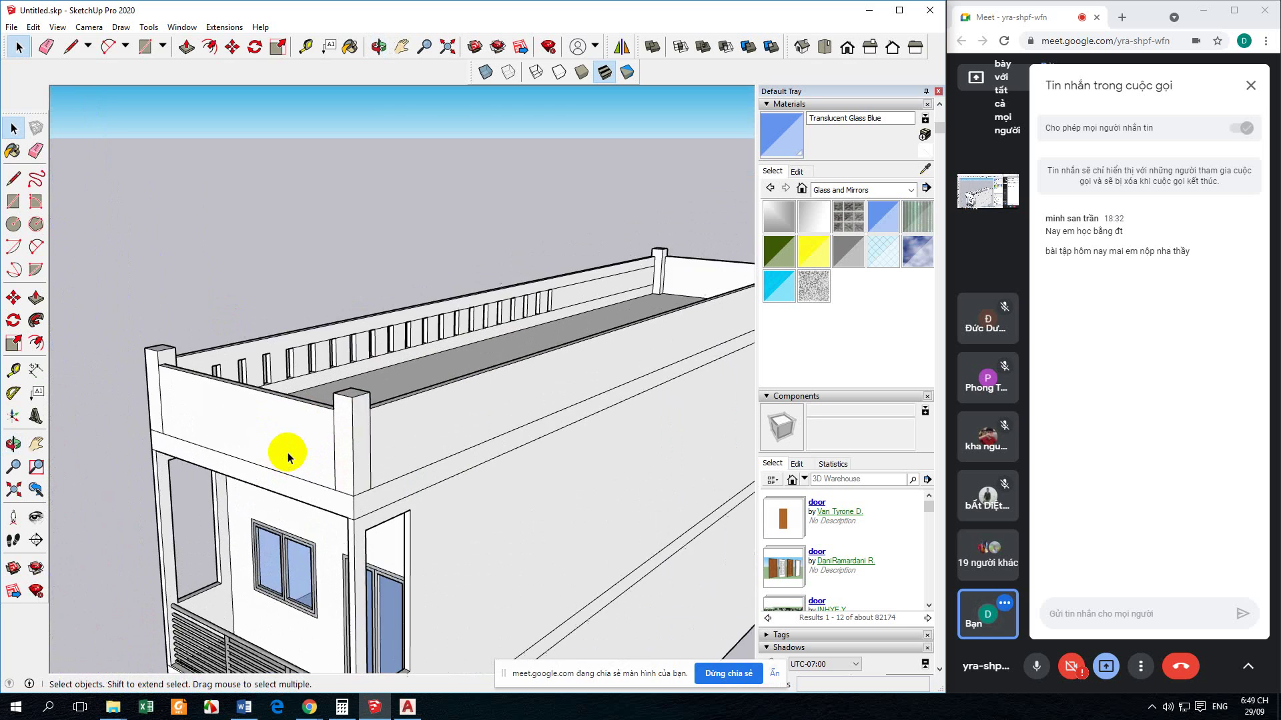
middle_click_drag(258, 449, 380, 398)
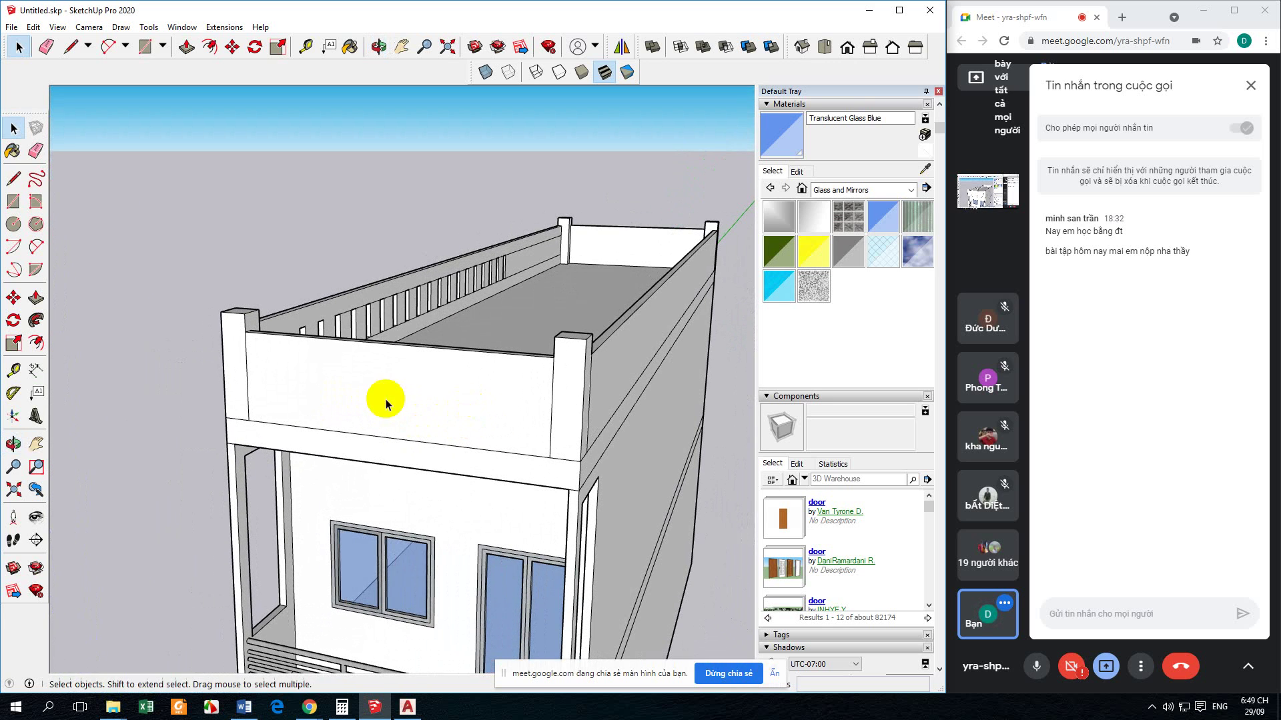
left_click(13, 179)
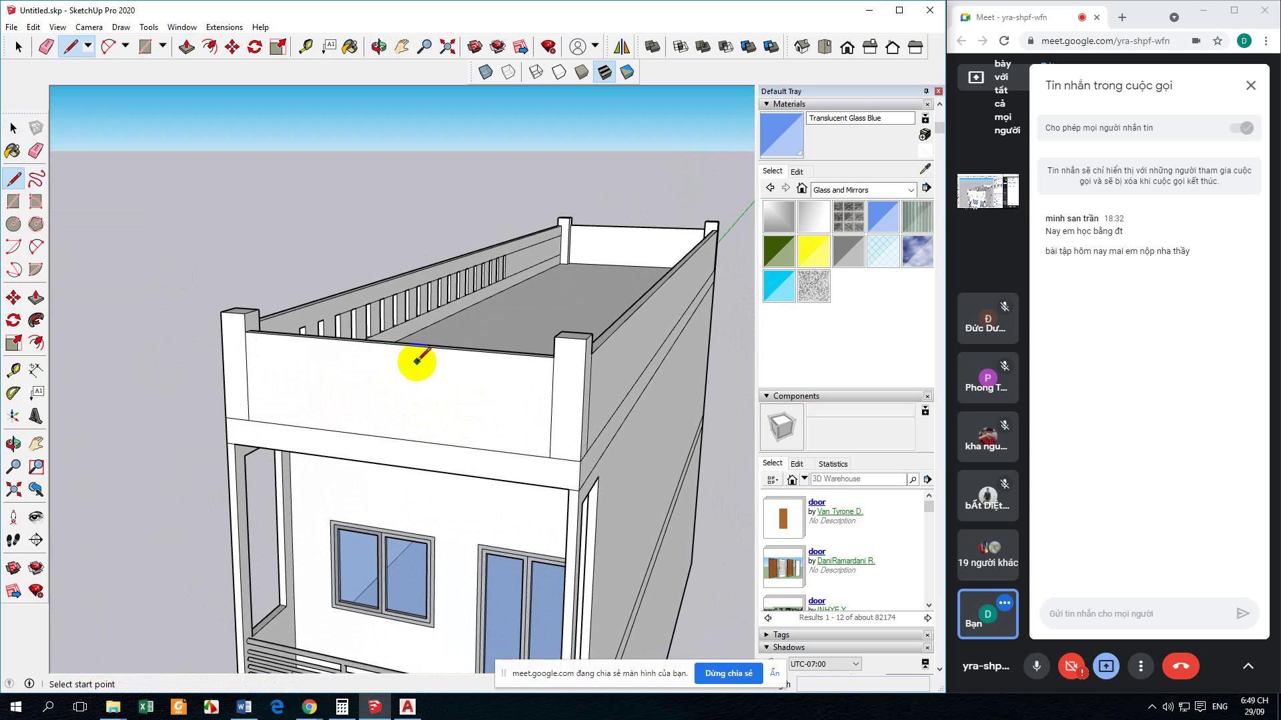
left_click(13, 201)
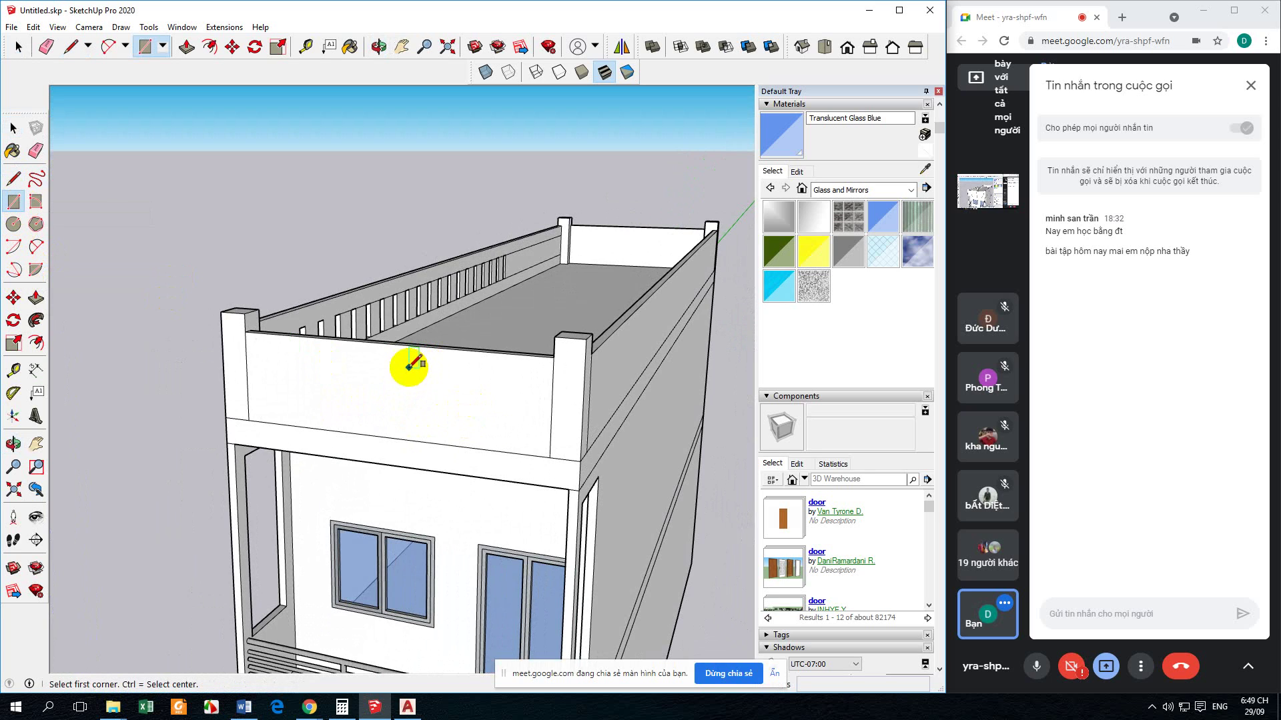
left_click(409, 425)
key("Escape")
left_click(402, 422)
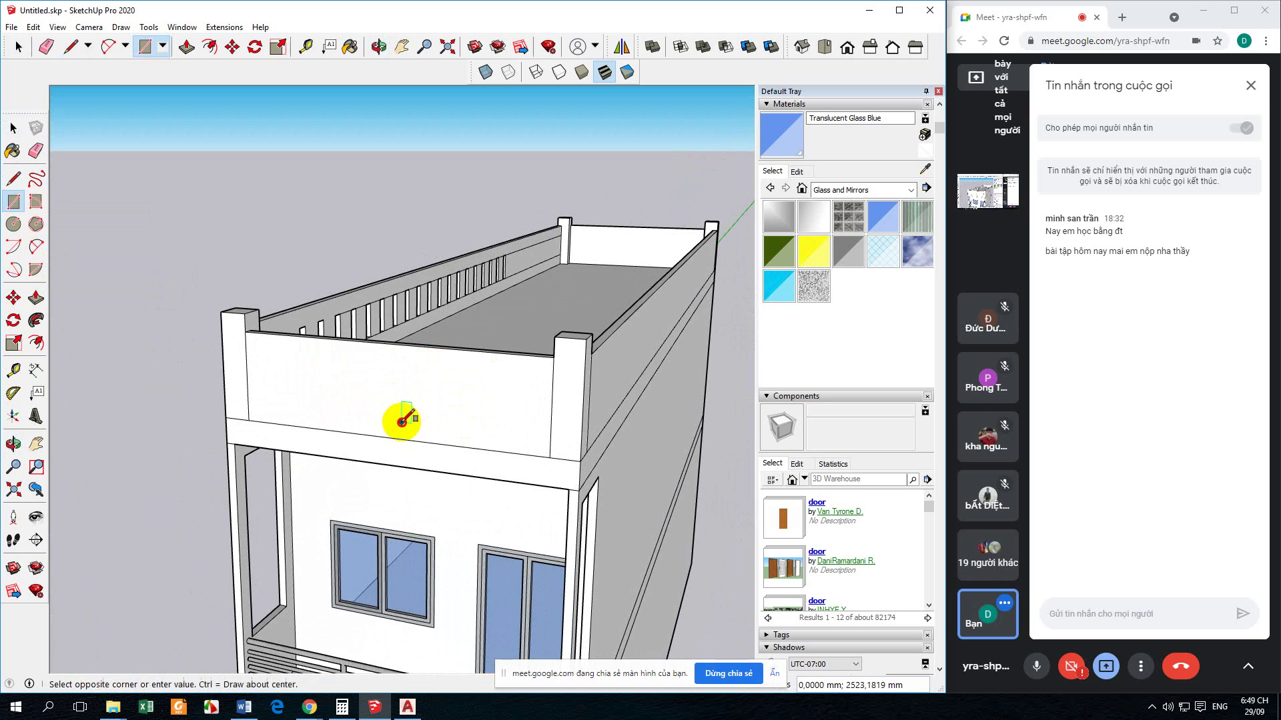
mouse_move(460, 367)
middle_mouse_down()
mouse_move(443, 397)
mouse_move(474, 371)
middle_mouse_up()
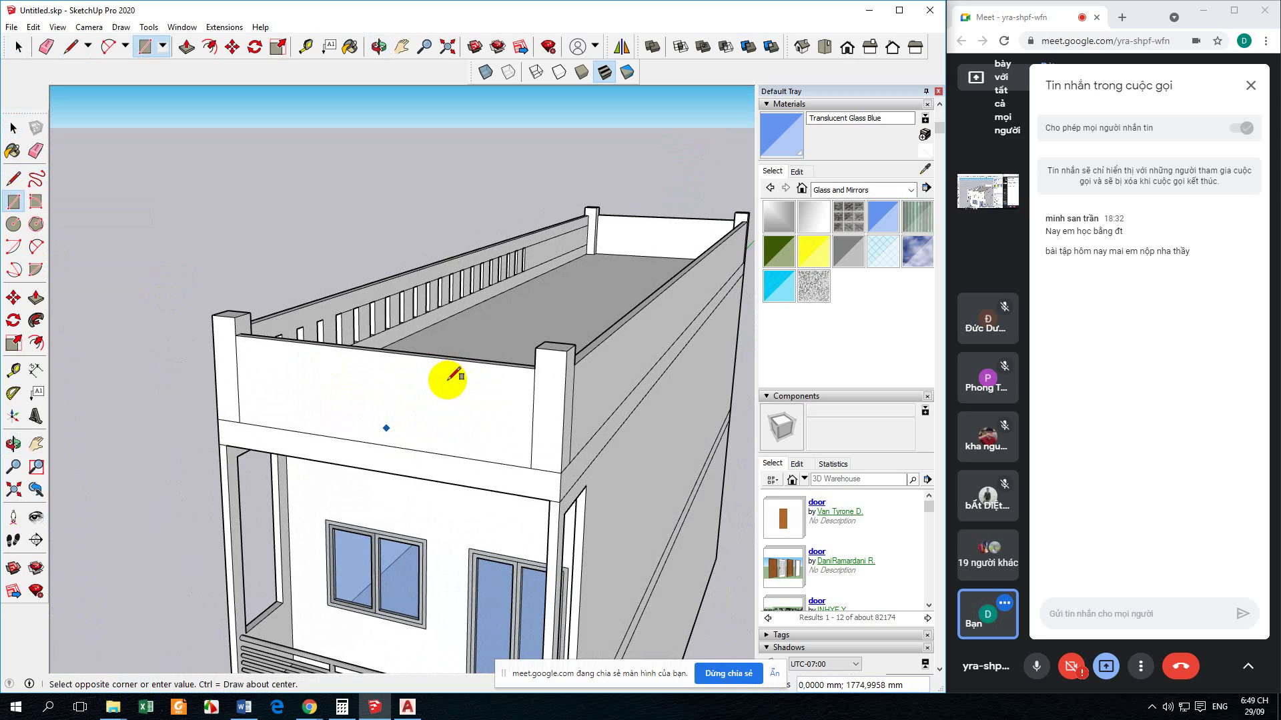
key("Escape")
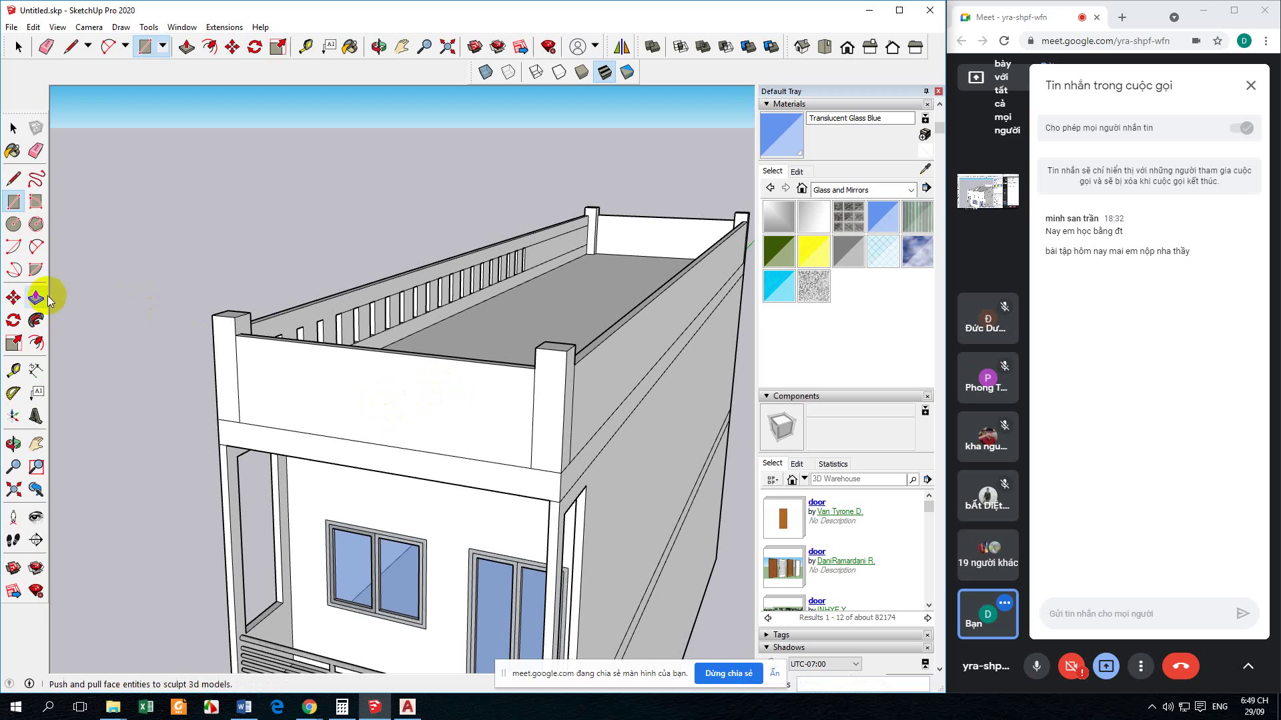
Step: Draw a 300 mm line along the front parapet's lower edge, starting at the inner foot of the near corner post
left_click(14, 183)
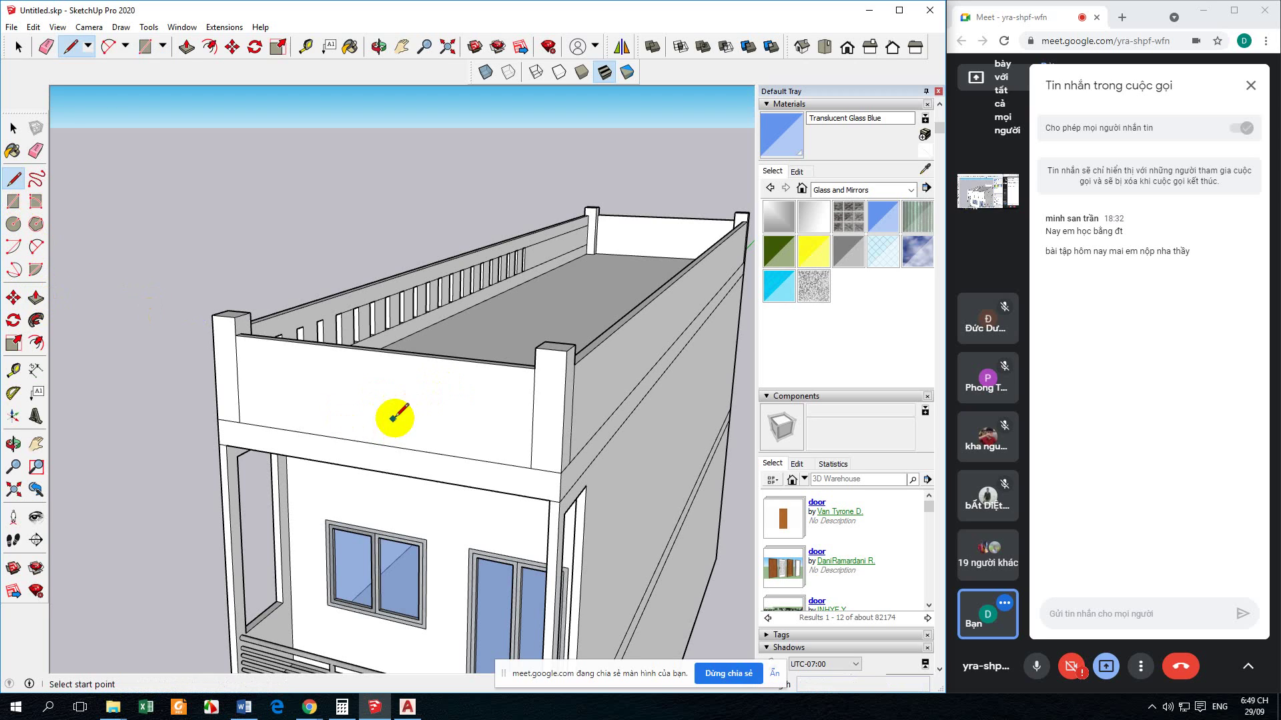
left_click(530, 468)
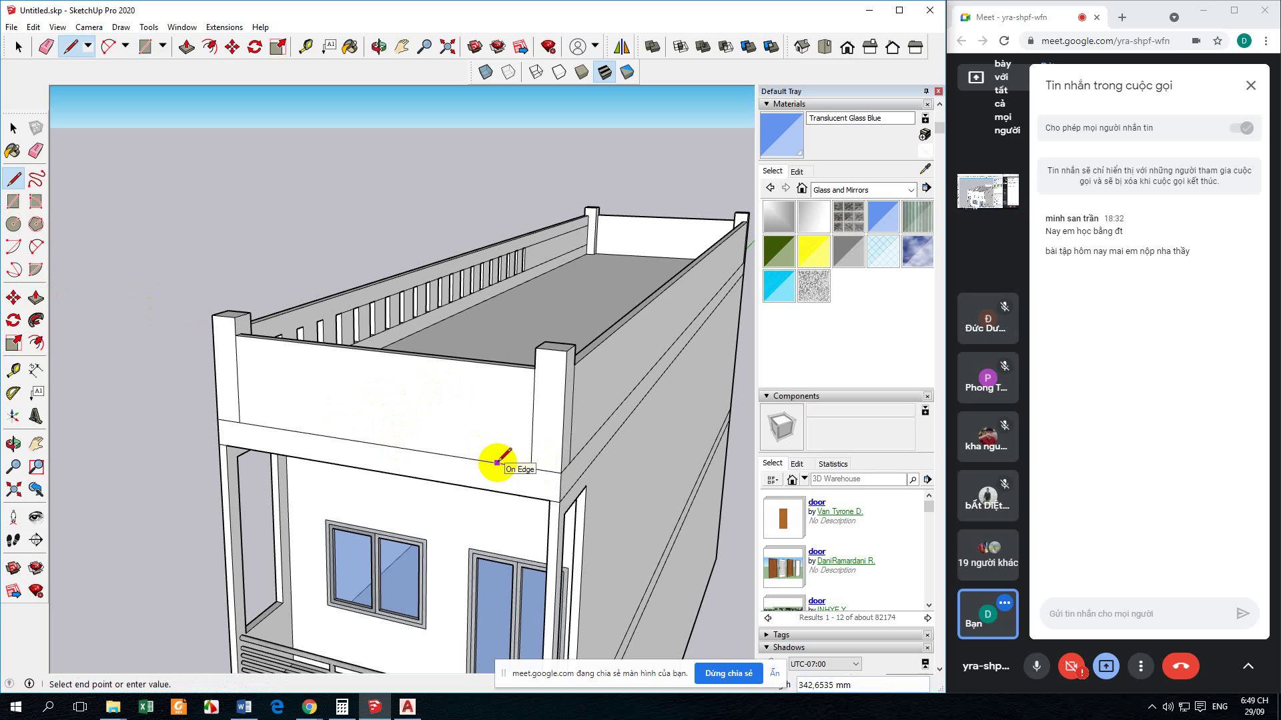
key("Escape")
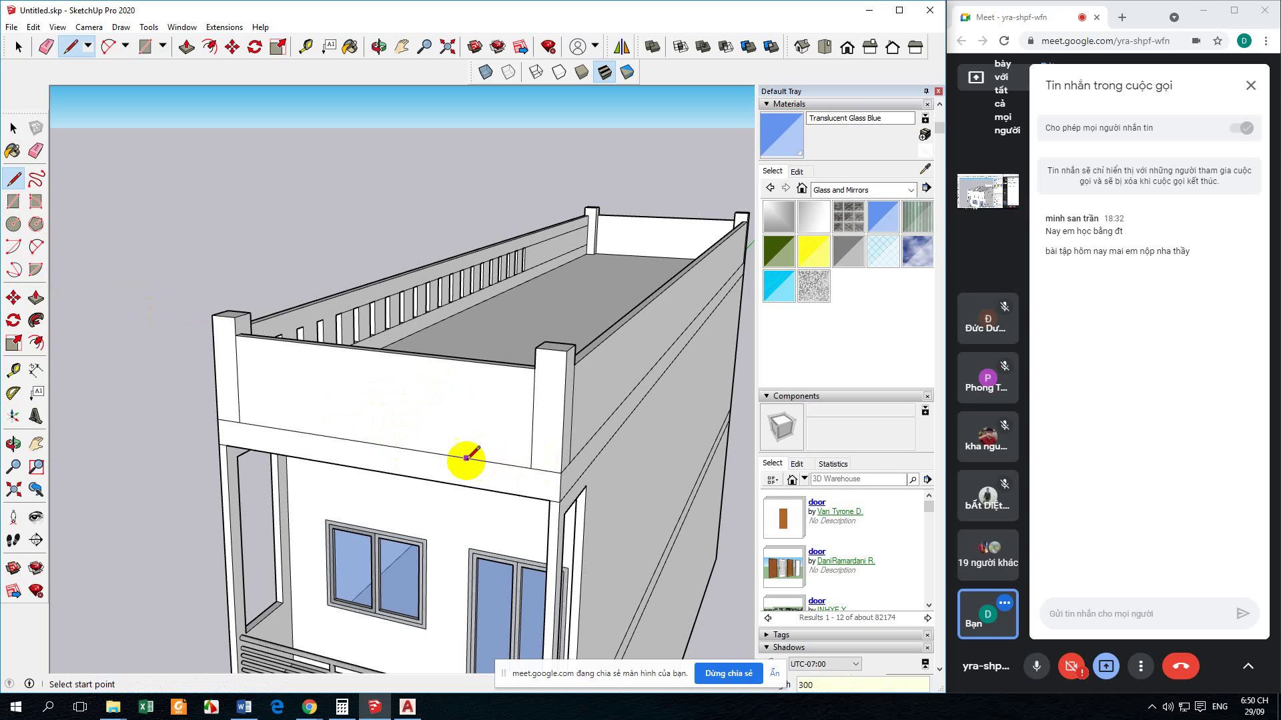
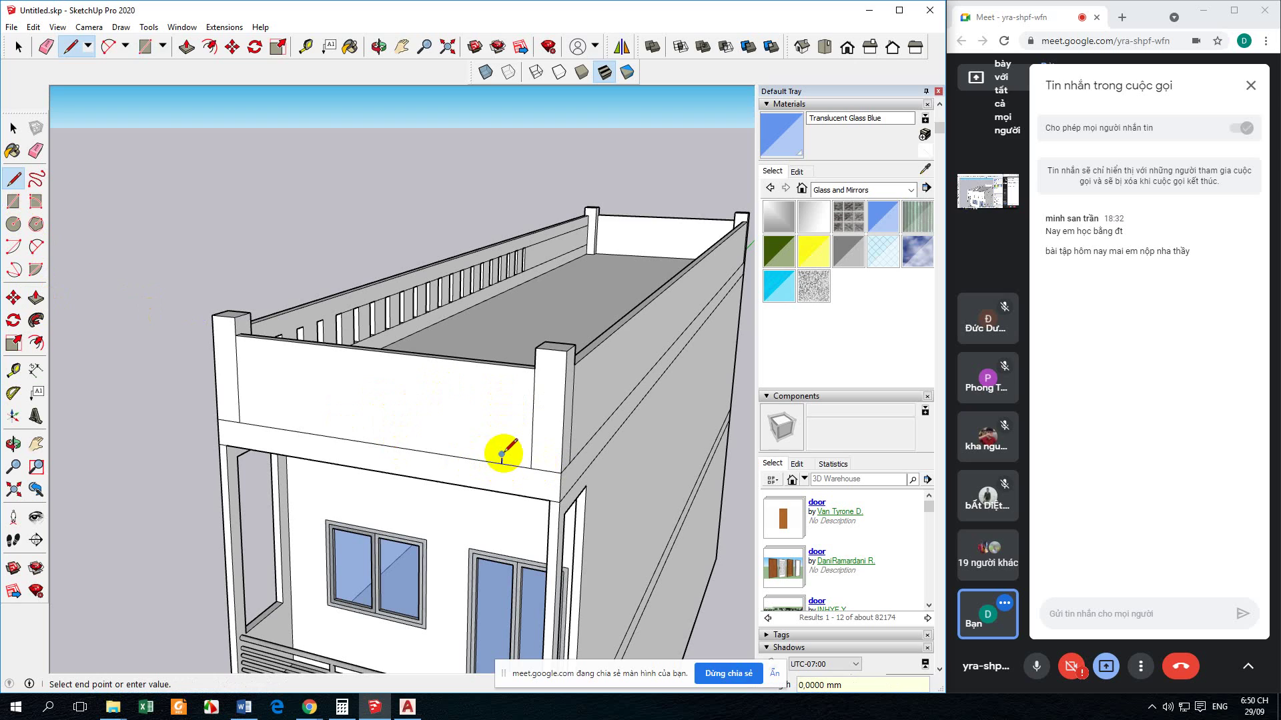
Step: Draw a 500 mm square on the front parapet from a short vertical guide line off its lower edge, then remove the guide line
key("Escape")
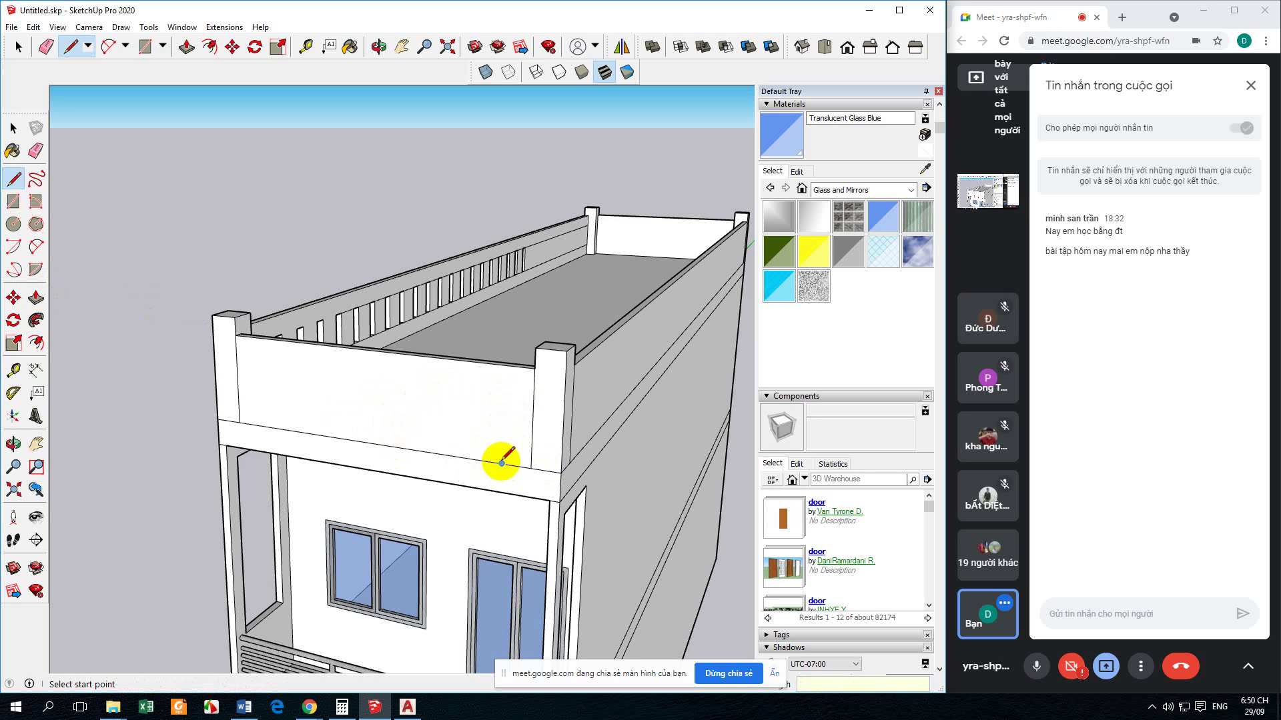
left_click(501, 462)
left_click(501, 443)
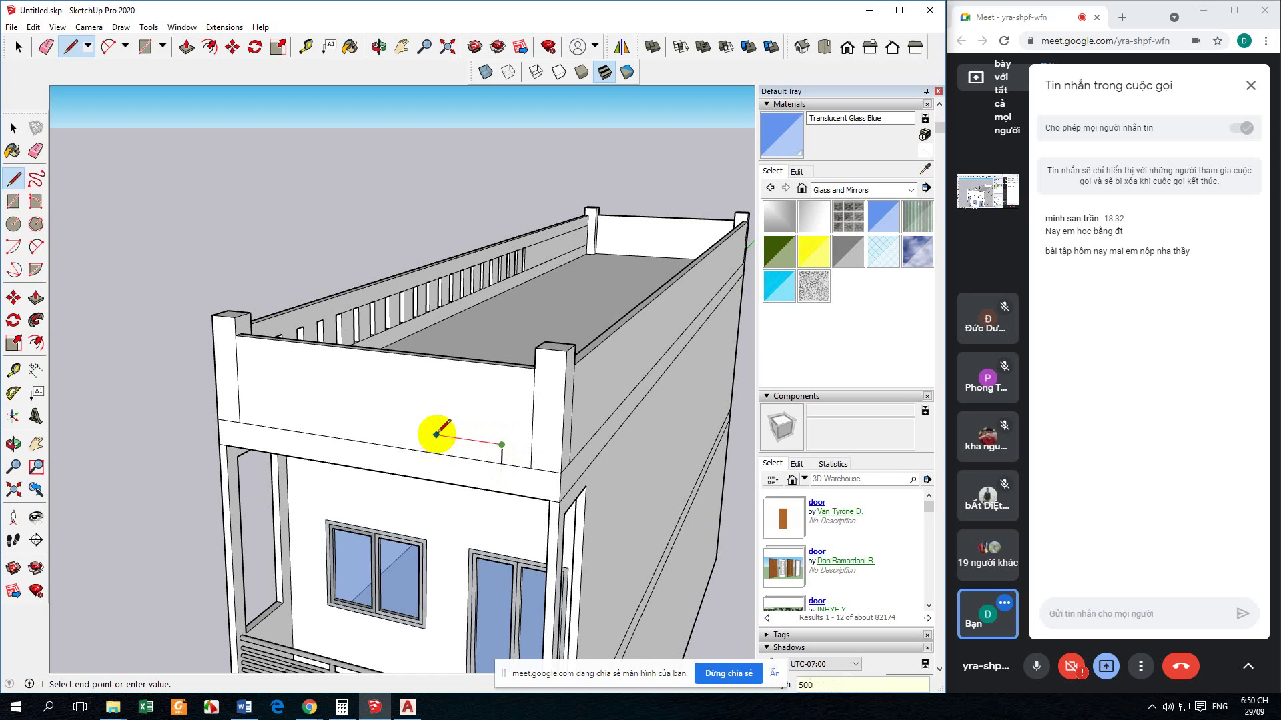
left_click(455, 389)
left_click(504, 396)
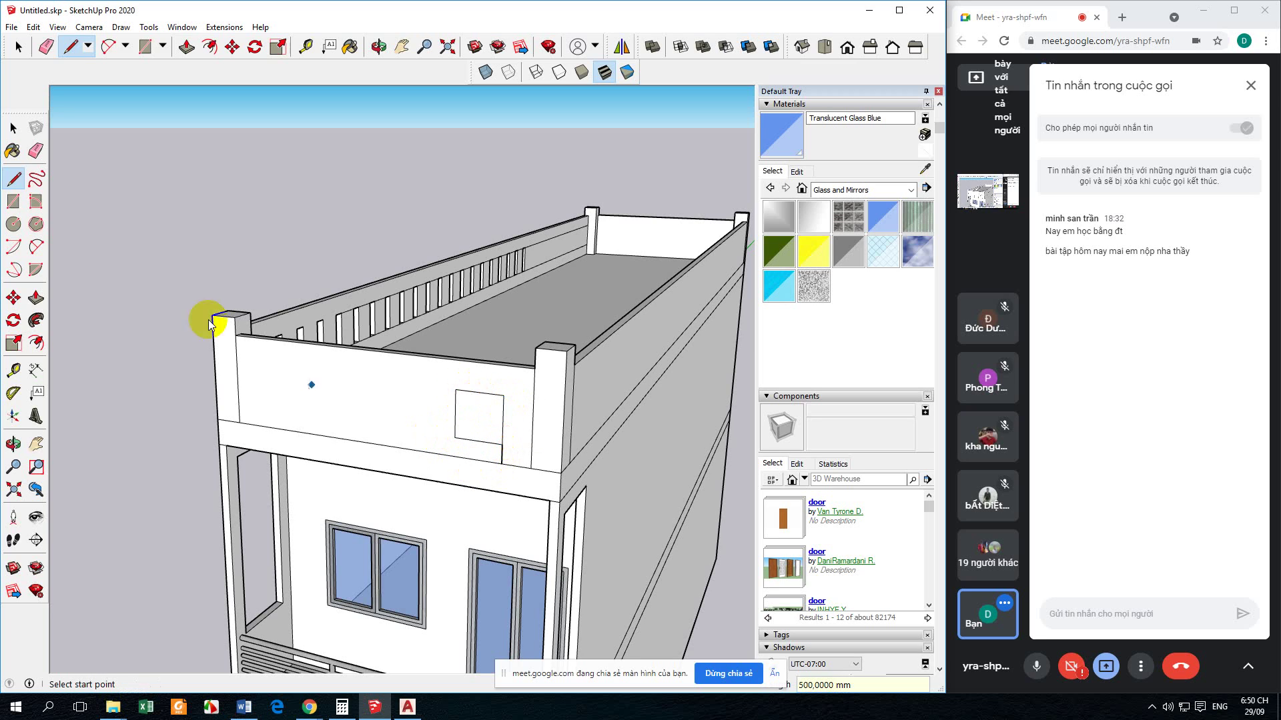
left_click(13, 127)
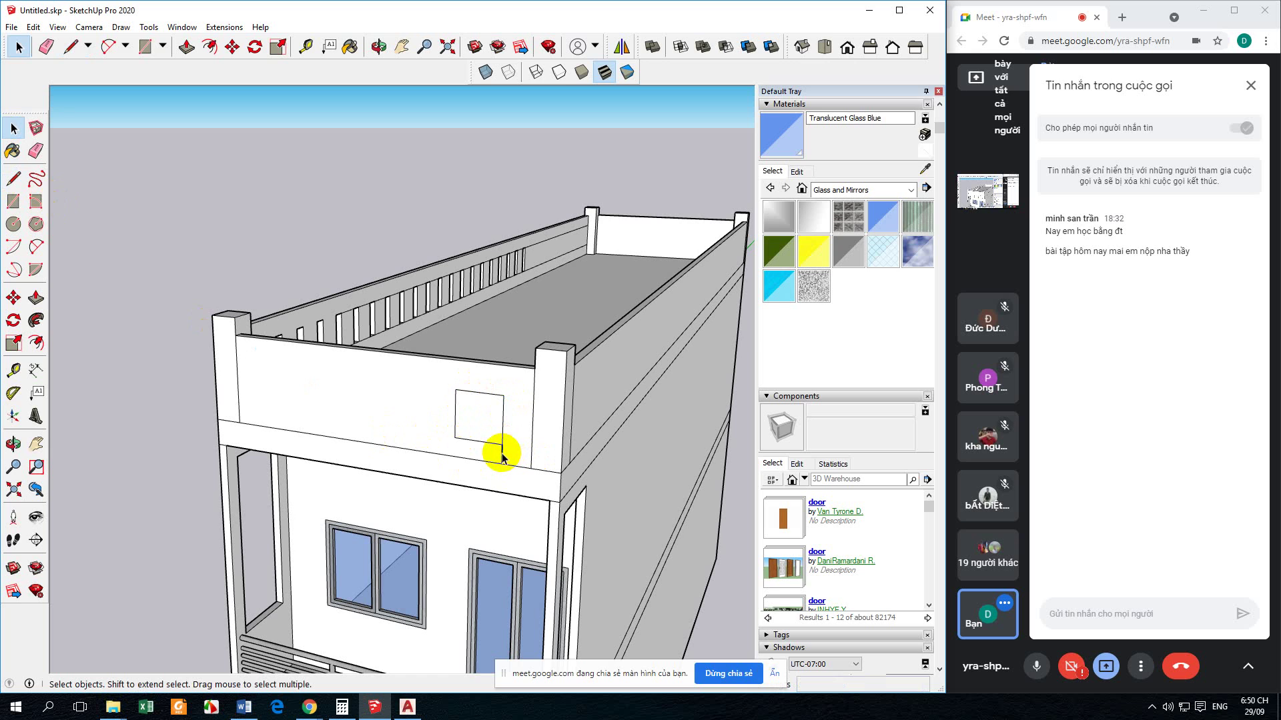
Step: Push the 500 mm square through the front parapet's thickness to make an opening
left_click(36, 297)
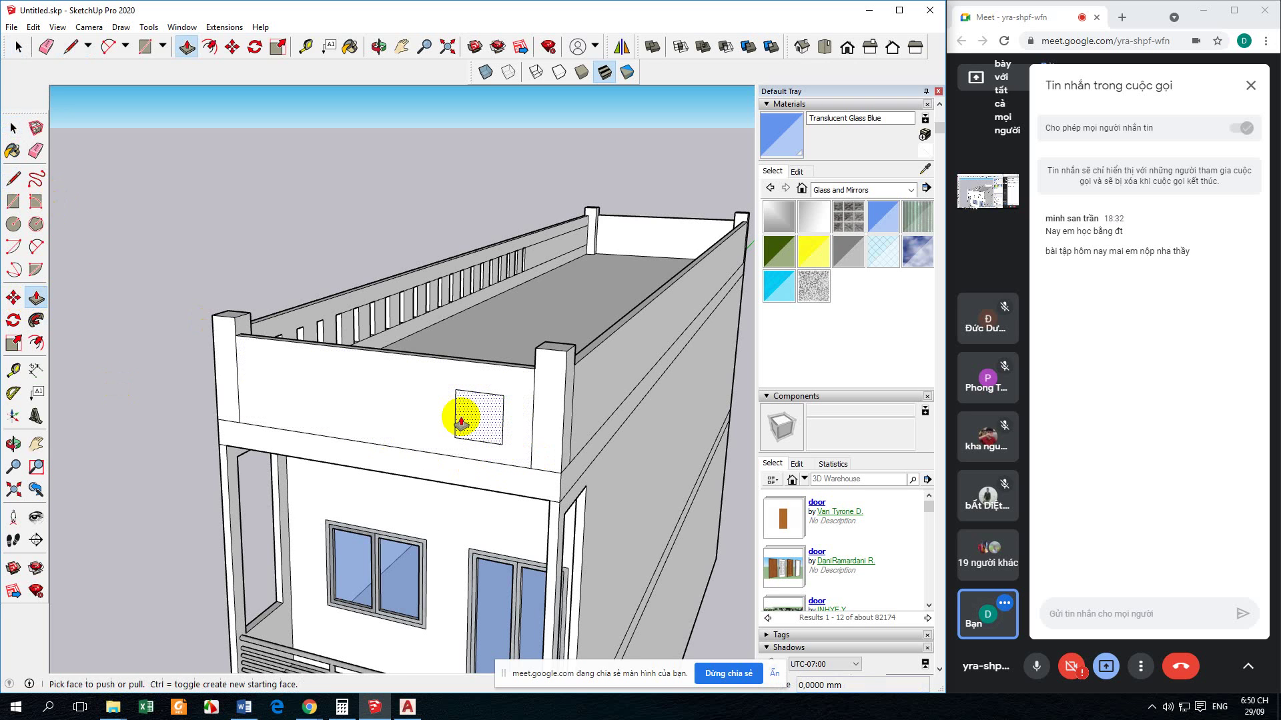
left_click(467, 421)
middle_click_drag(507, 438, 439, 462)
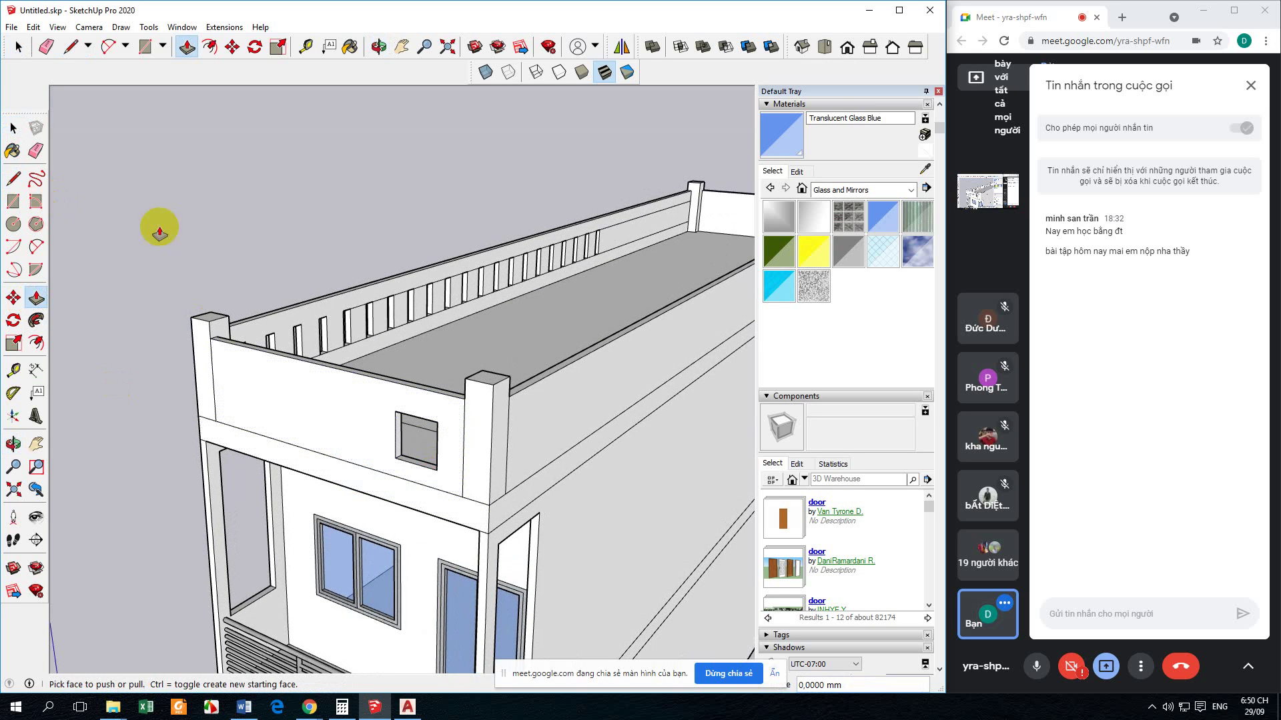
middle_click_drag(151, 300, 200, 357)
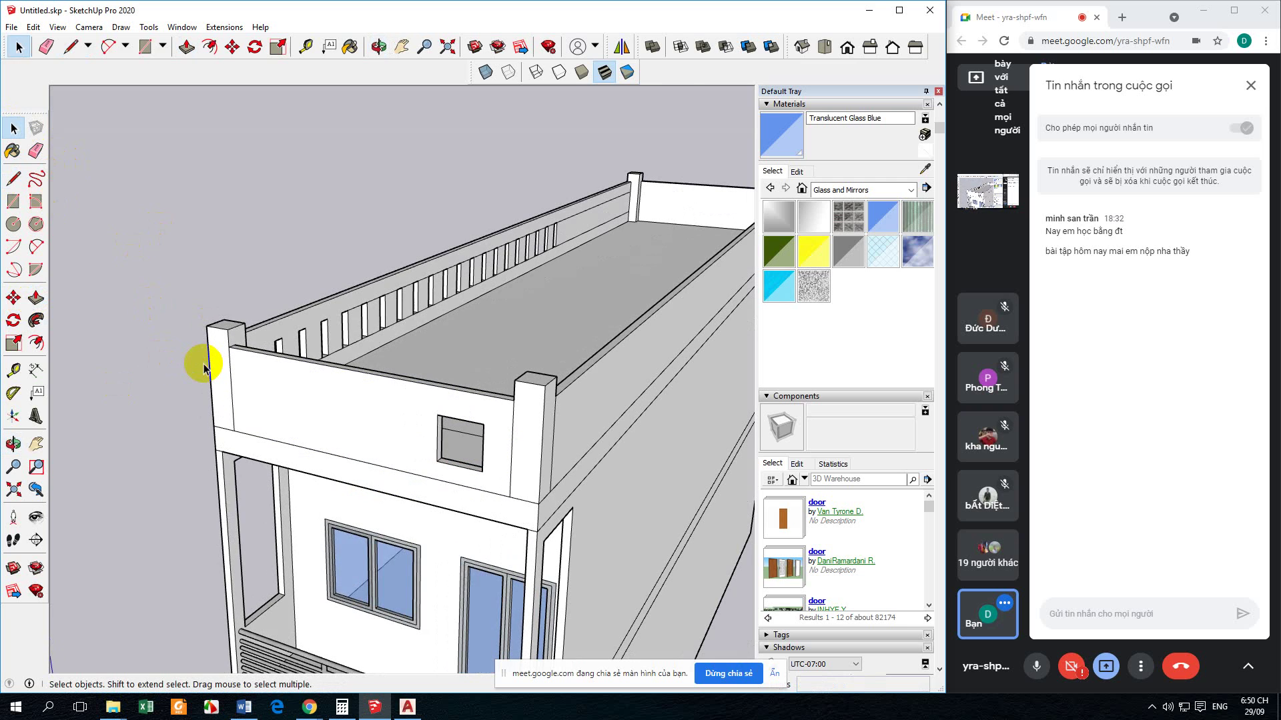
key("space")
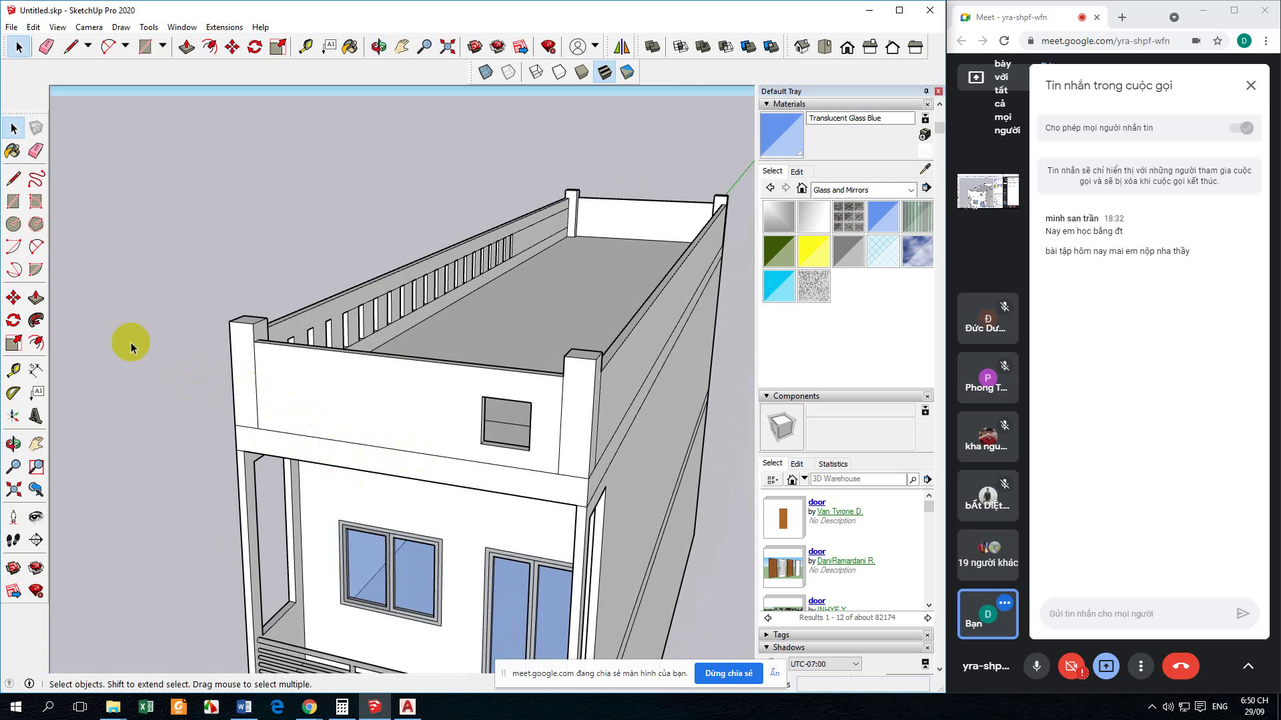
Step: Draw a 300 mm square beside the large opening, 300 mm from its lower corner, and remove the connecting guide line
left_click(12, 181)
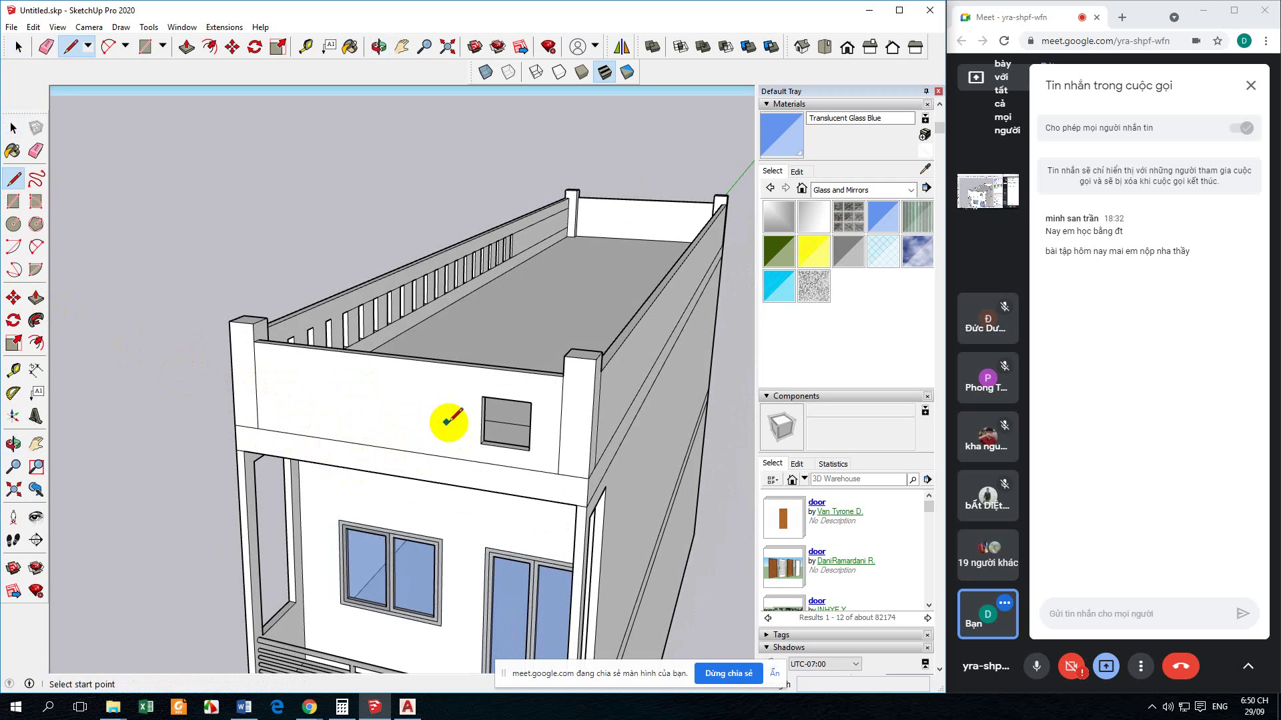
left_click(480, 443)
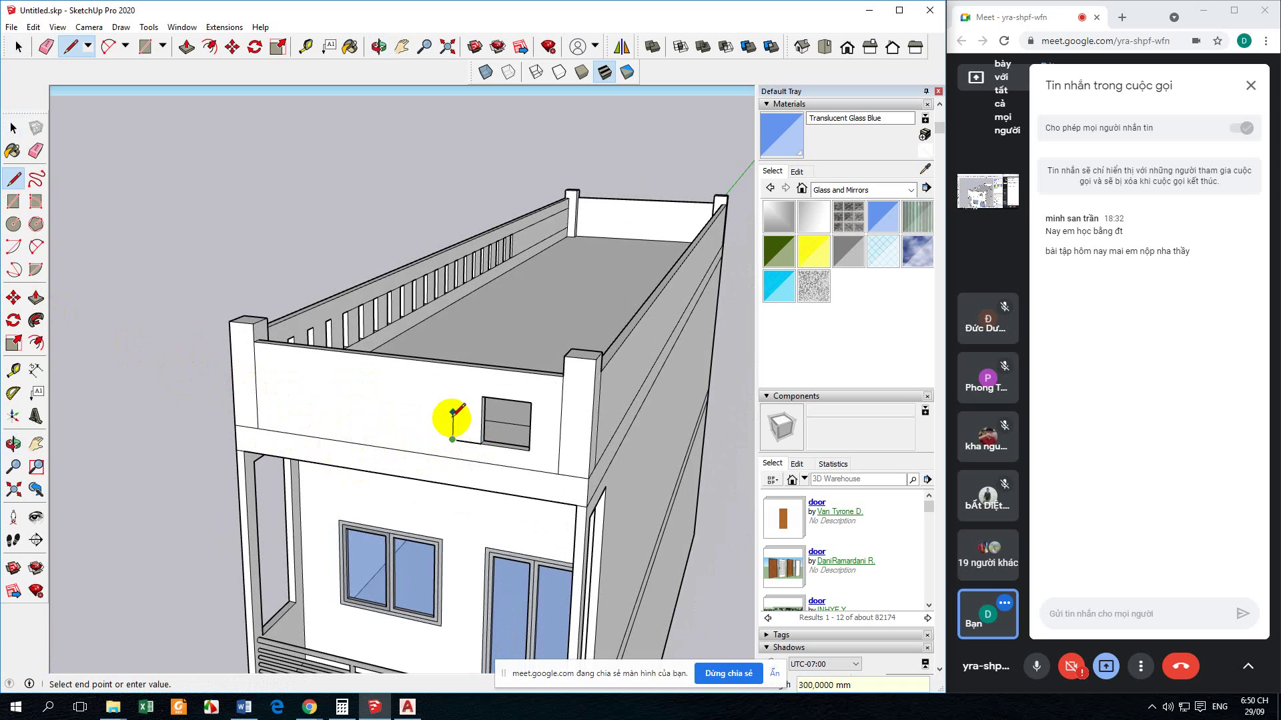
left_click(452, 413)
left_click(425, 408)
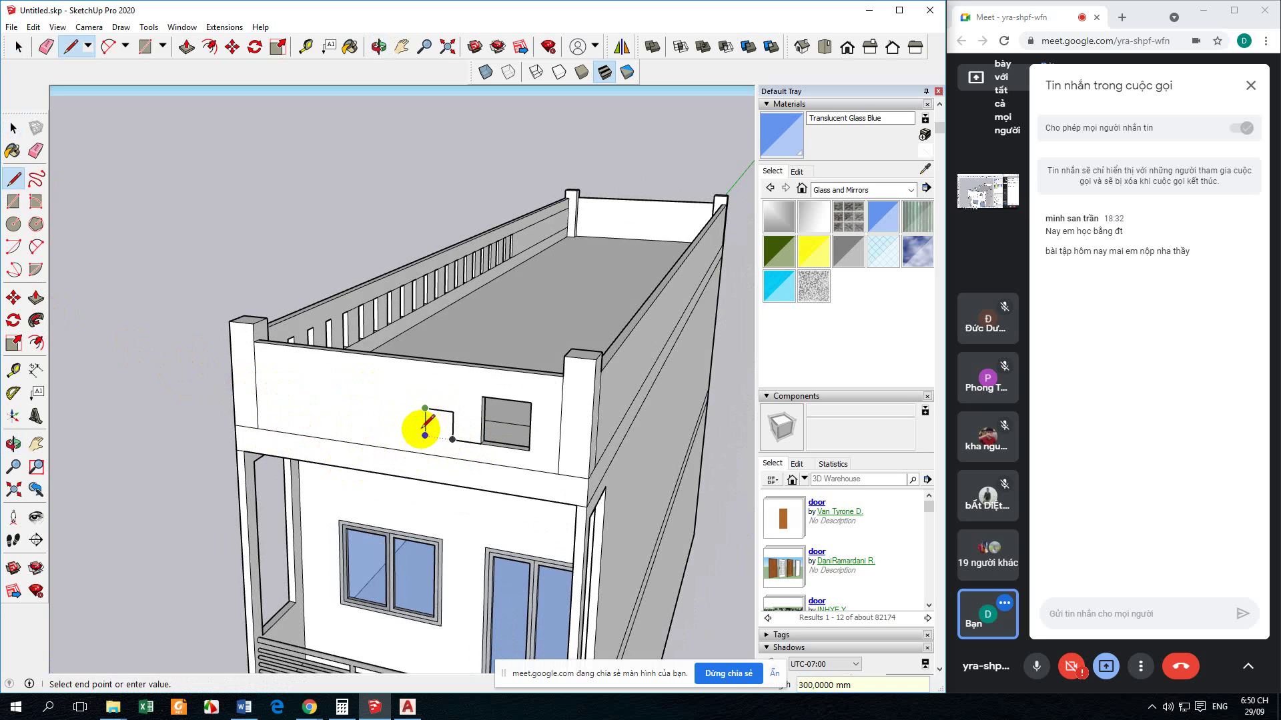
left_click(14, 127)
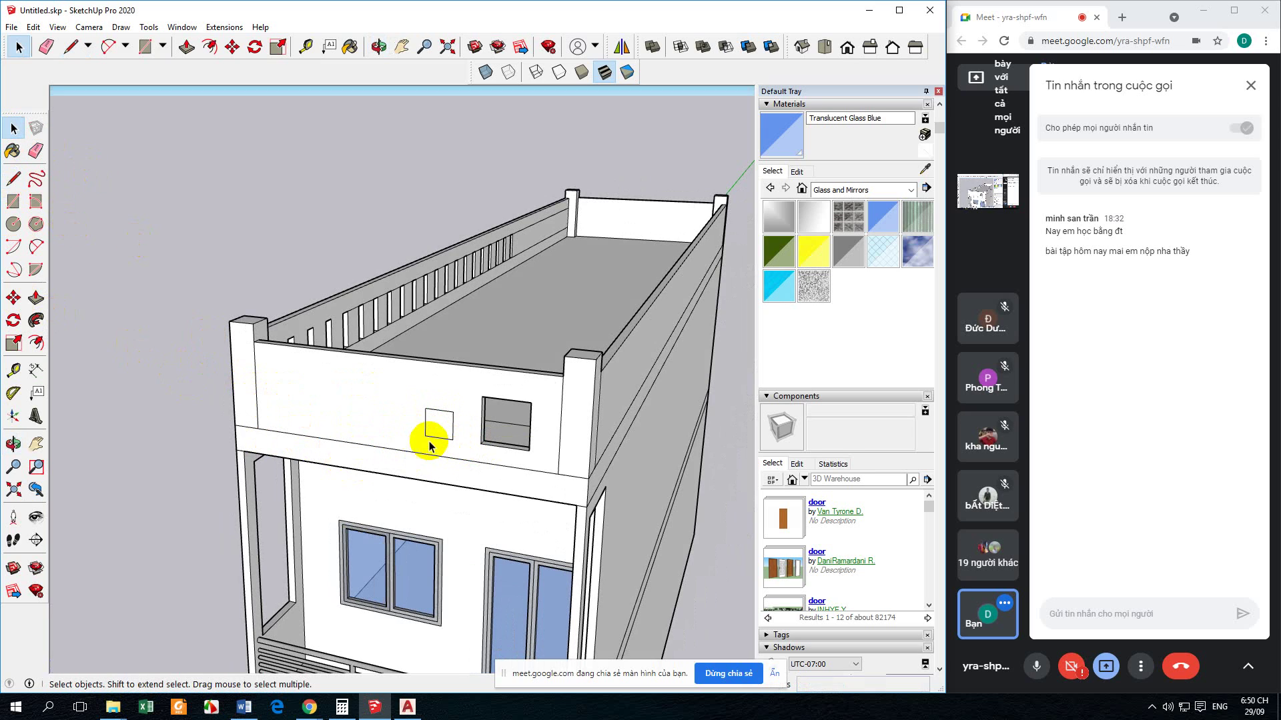
left_click(438, 408)
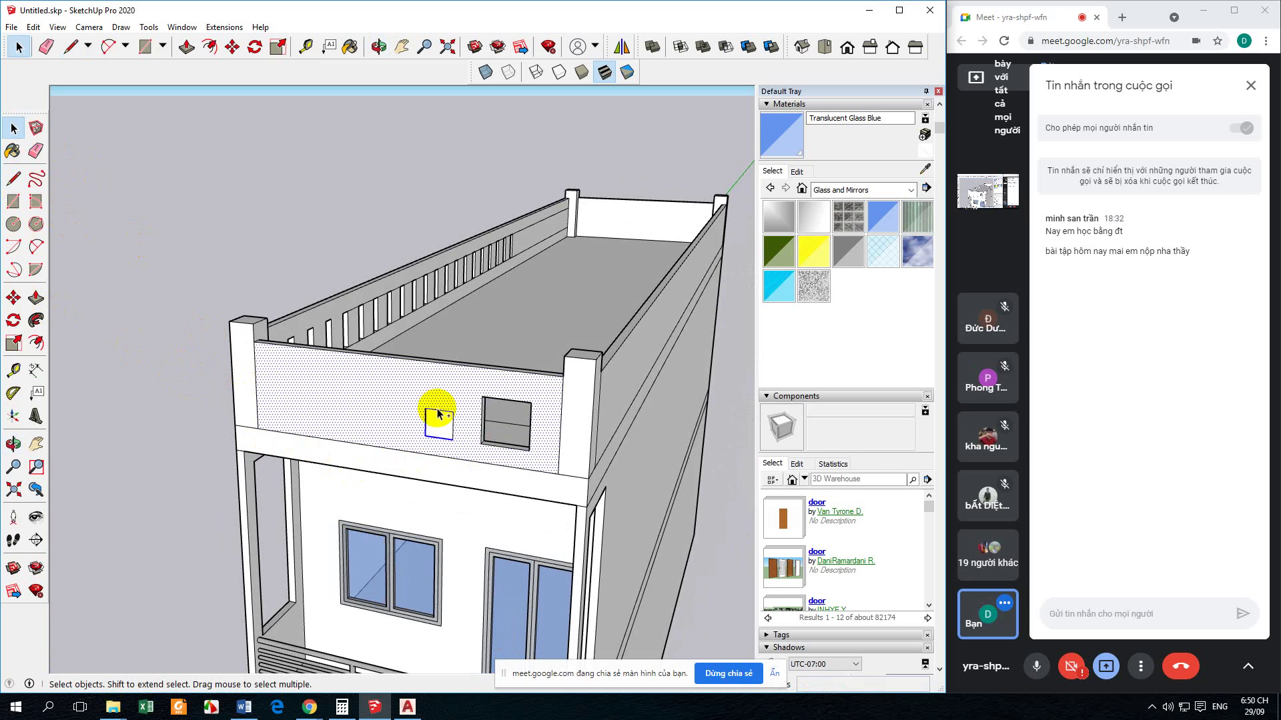
left_click(143, 394)
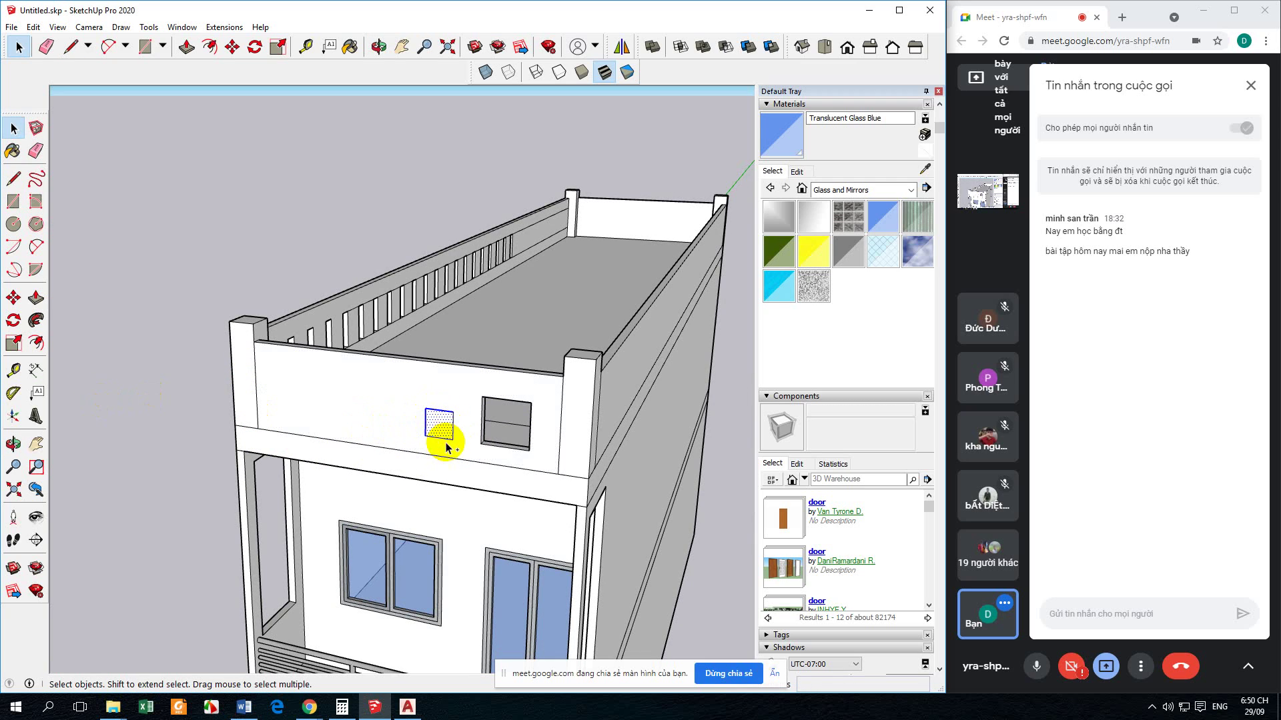
left_click(117, 387)
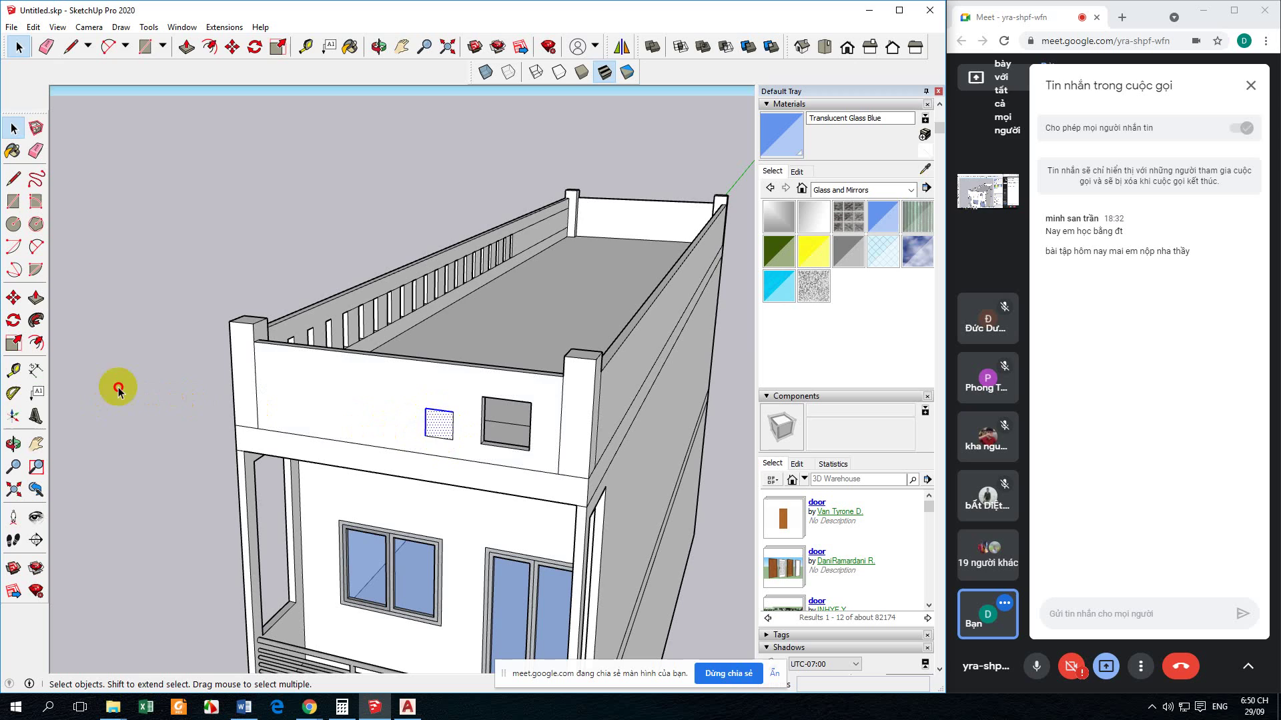
Step: Copy the small square's outline along the front parapet at about 500 mm spacing, repeating it with x4 up to the far post
left_click(449, 421)
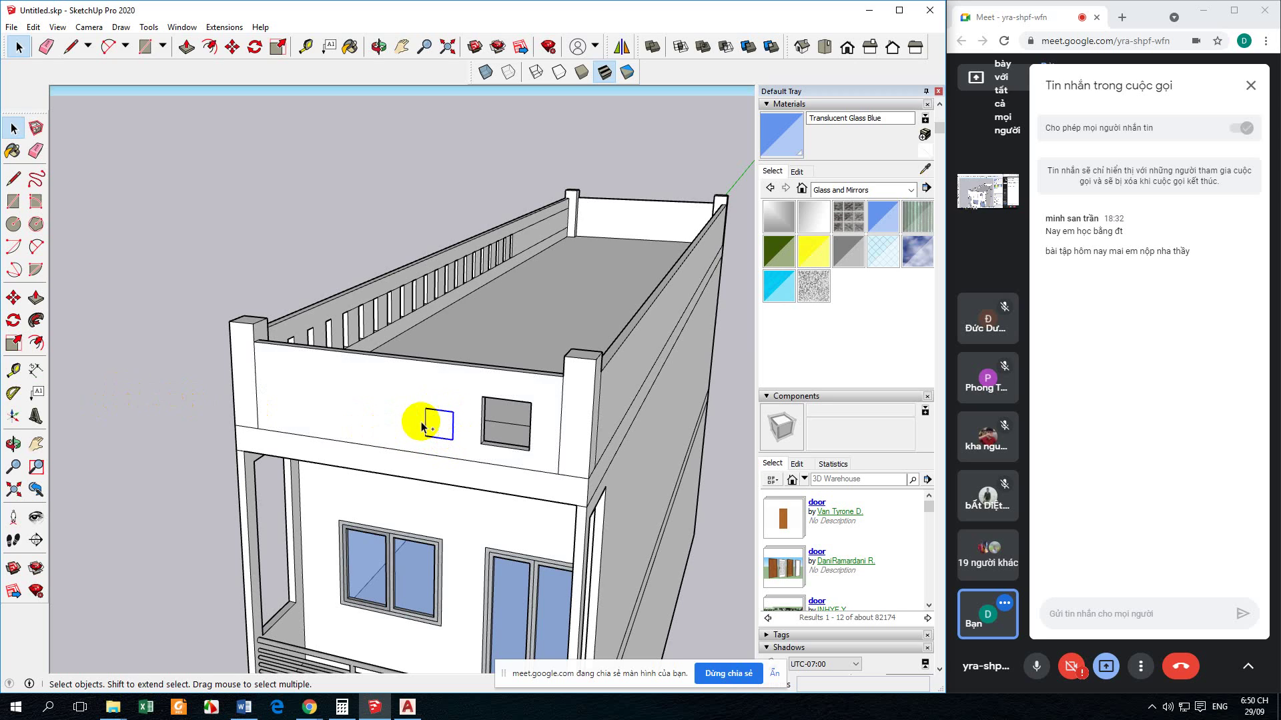
left_click(13, 297)
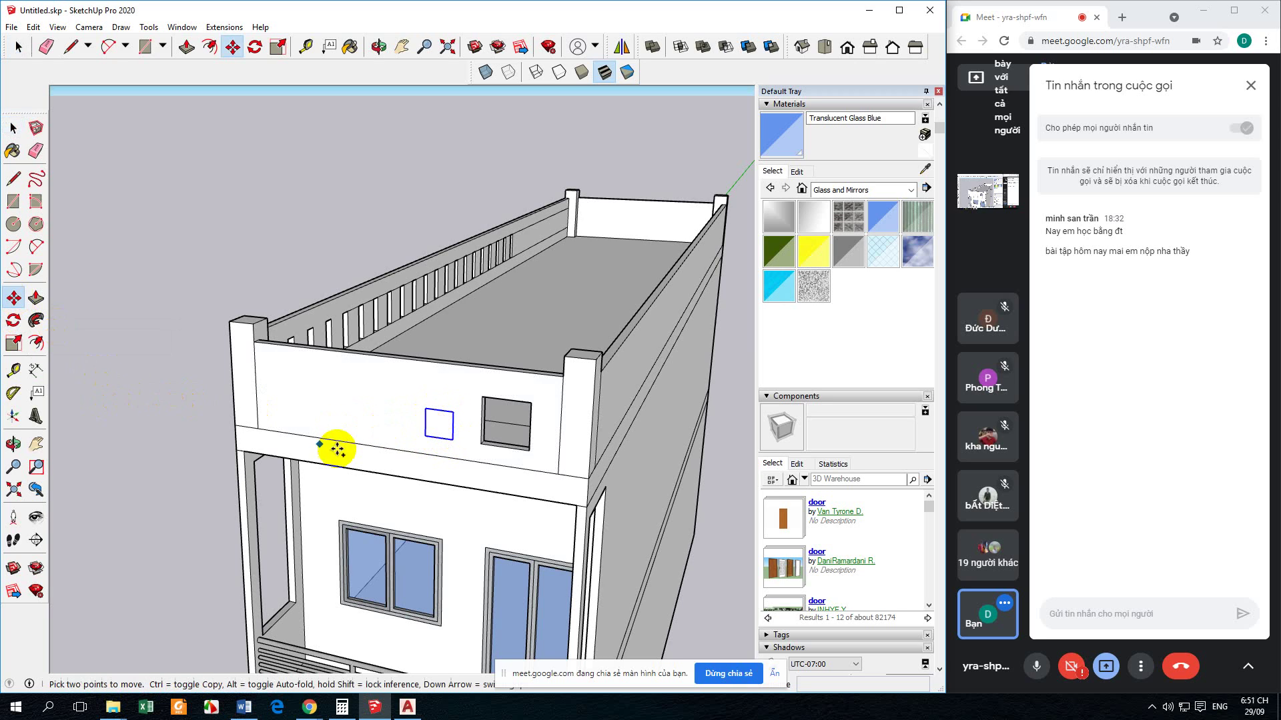
left_click(453, 440)
key("ctrl")
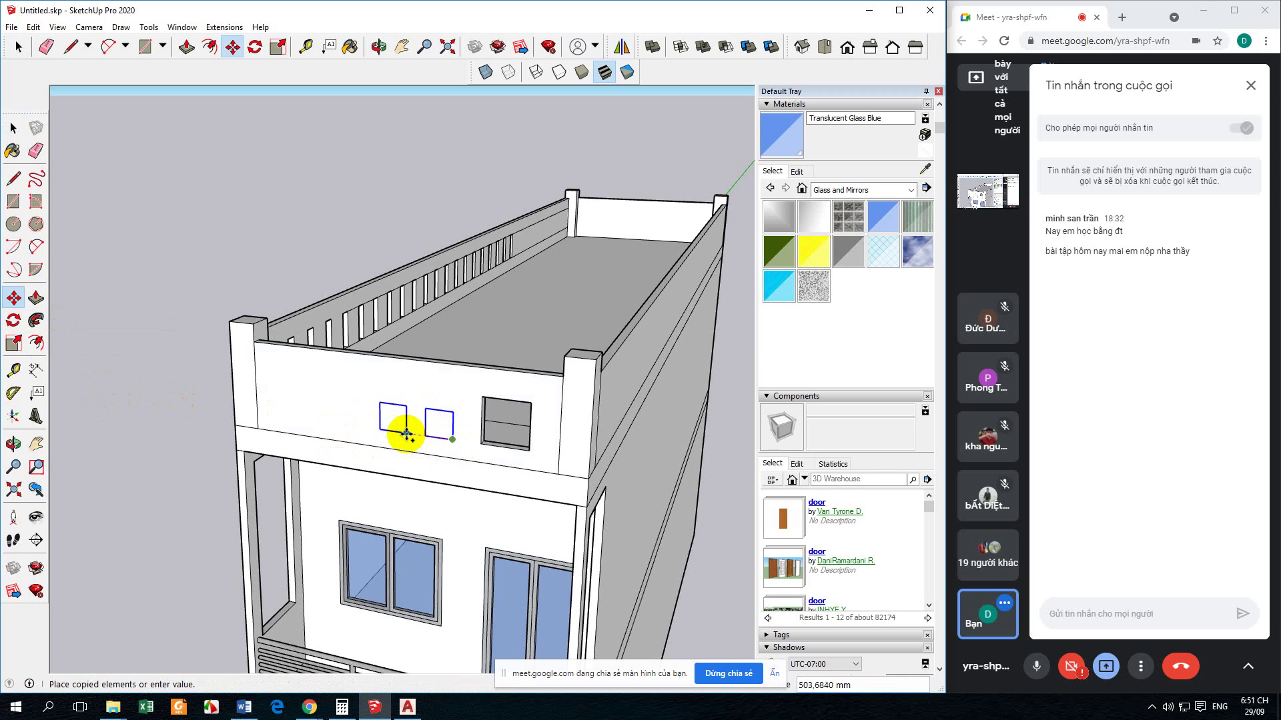
key("ctrl")
key("ctrl")
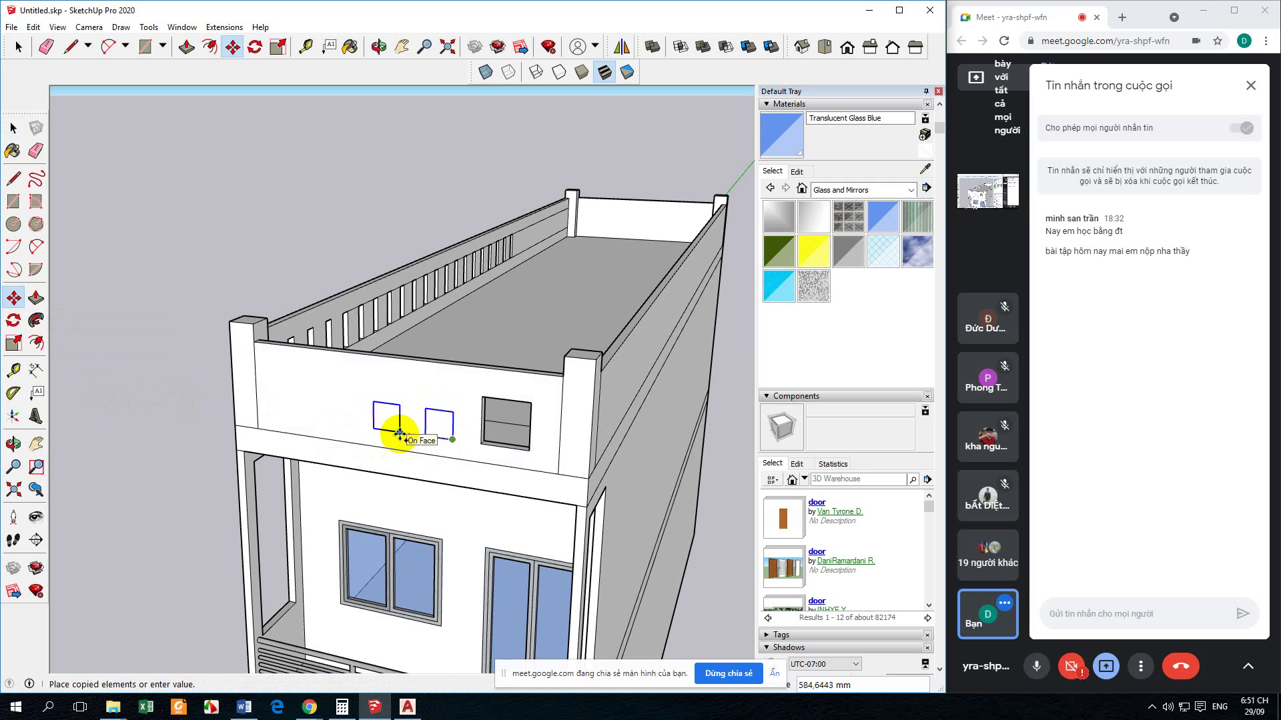
left_click(407, 433)
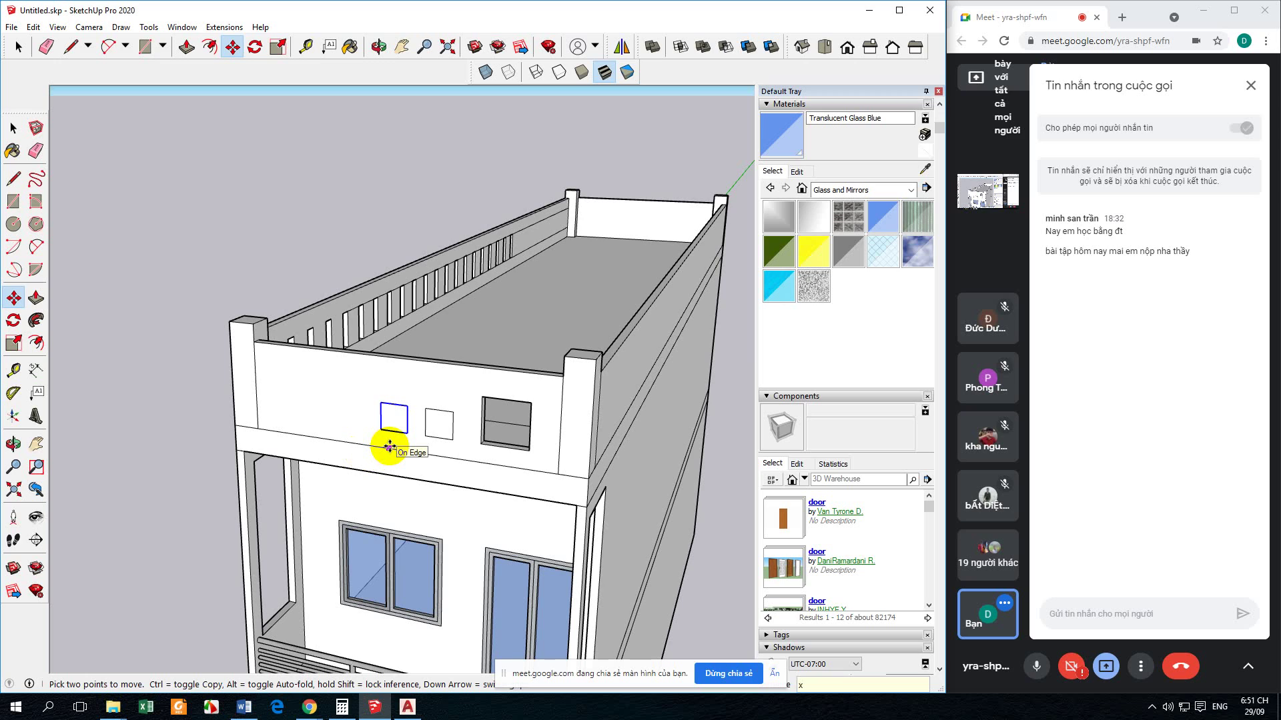
type("x4")
key("Return")
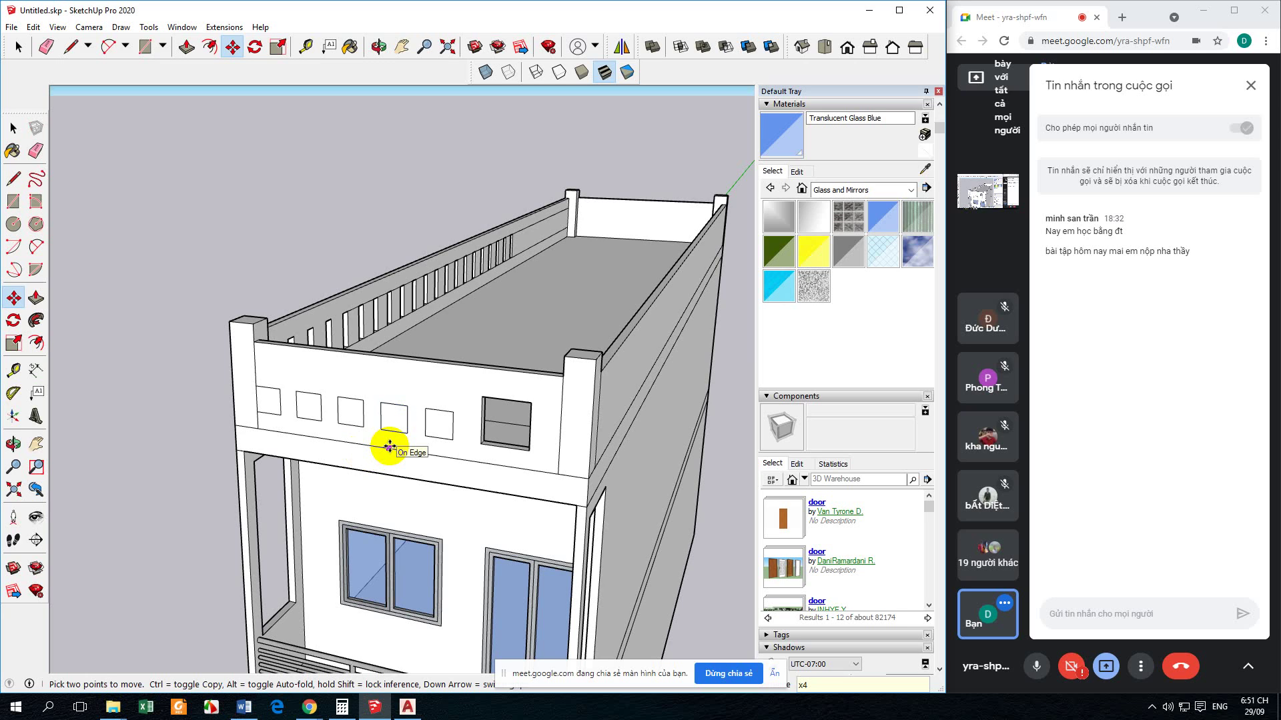
left_click(14, 129)
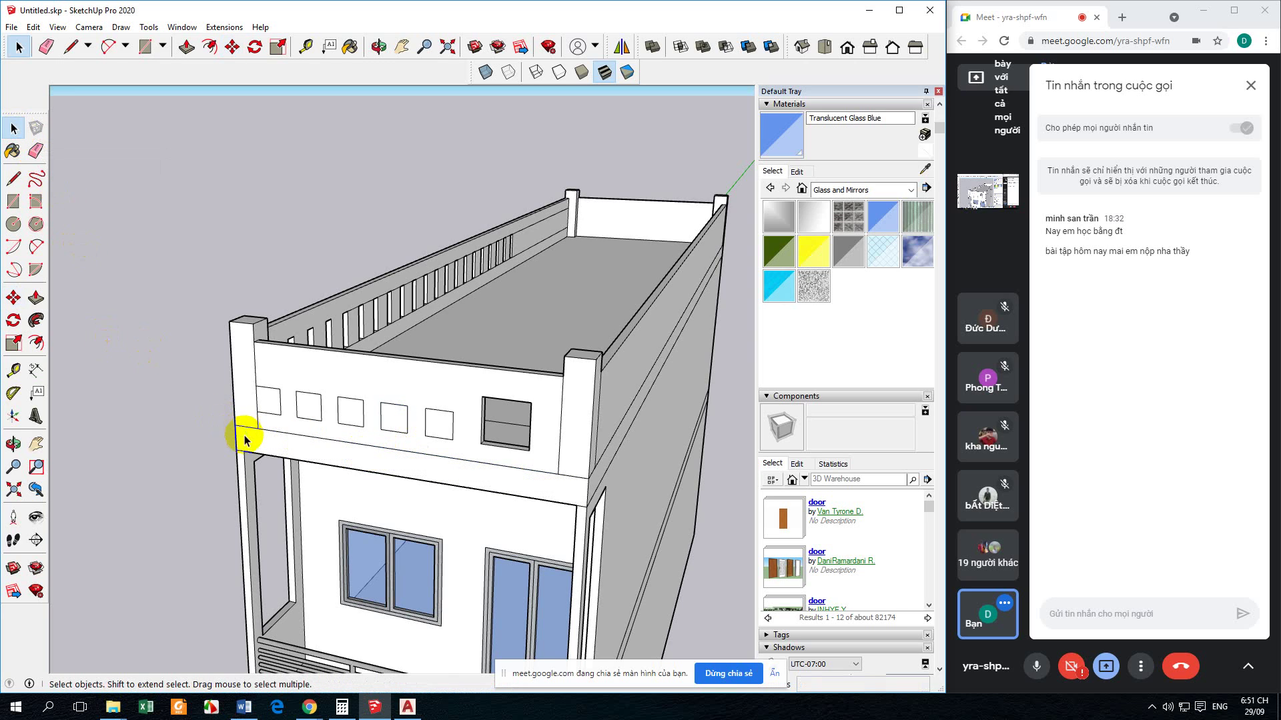
Step: Push all five small squares on the front parapet through the wall with the same depth as the large opening
left_click(36, 297)
double_click(439, 424)
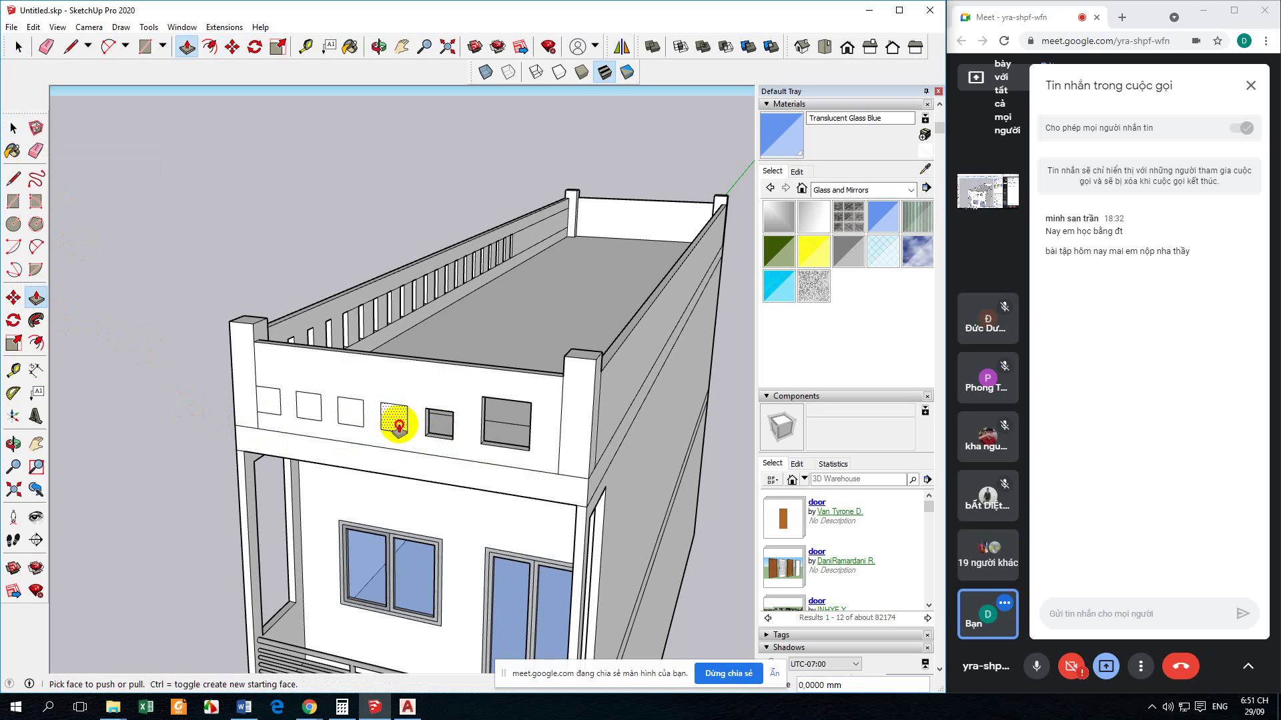
double_click(398, 420)
double_click(350, 413)
double_click(308, 406)
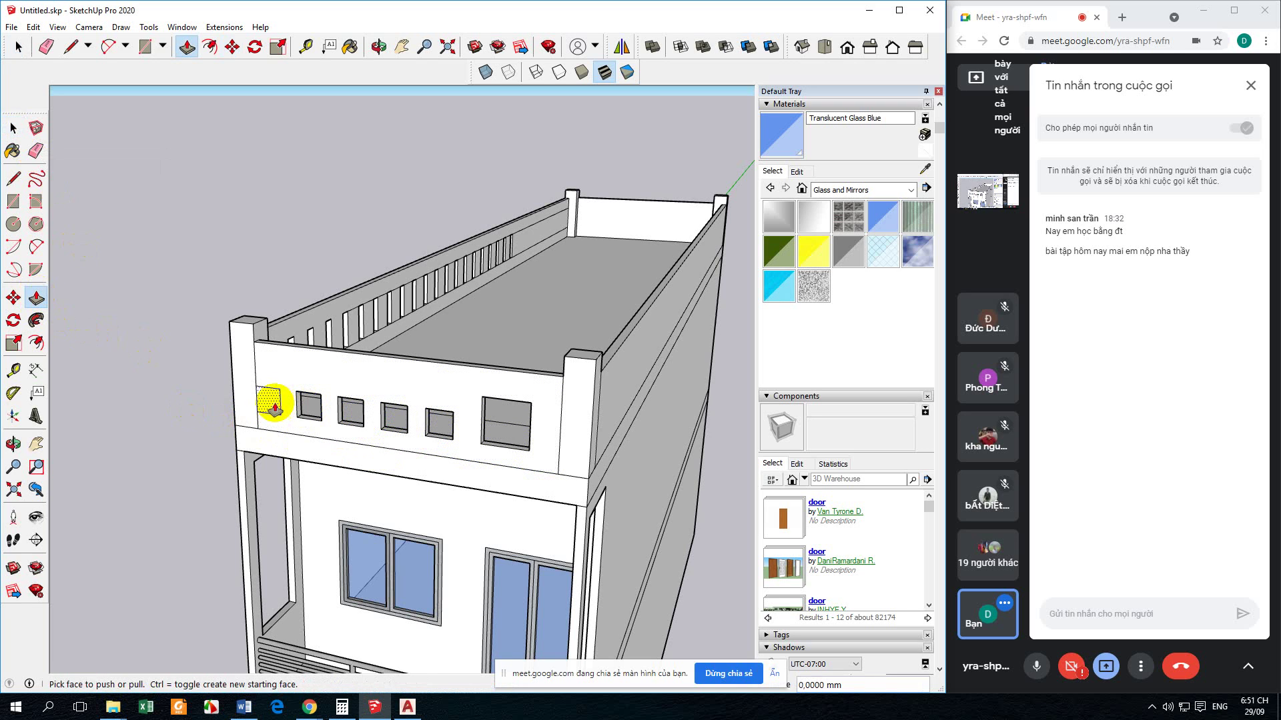
double_click(274, 405)
left_click(14, 128)
Step: Examine the finished parapet openings and corner posts from the front, the side and close up
mouse_move(312, 415)
middle_mouse_down()
mouse_move(560, 413)
mouse_move(583, 443)
mouse_move(609, 409)
mouse_move(601, 492)
mouse_move(547, 435)
mouse_move(538, 507)
mouse_move(523, 514)
mouse_move(543, 473)
mouse_move(544, 492)
mouse_move(297, 425)
middle_mouse_up()
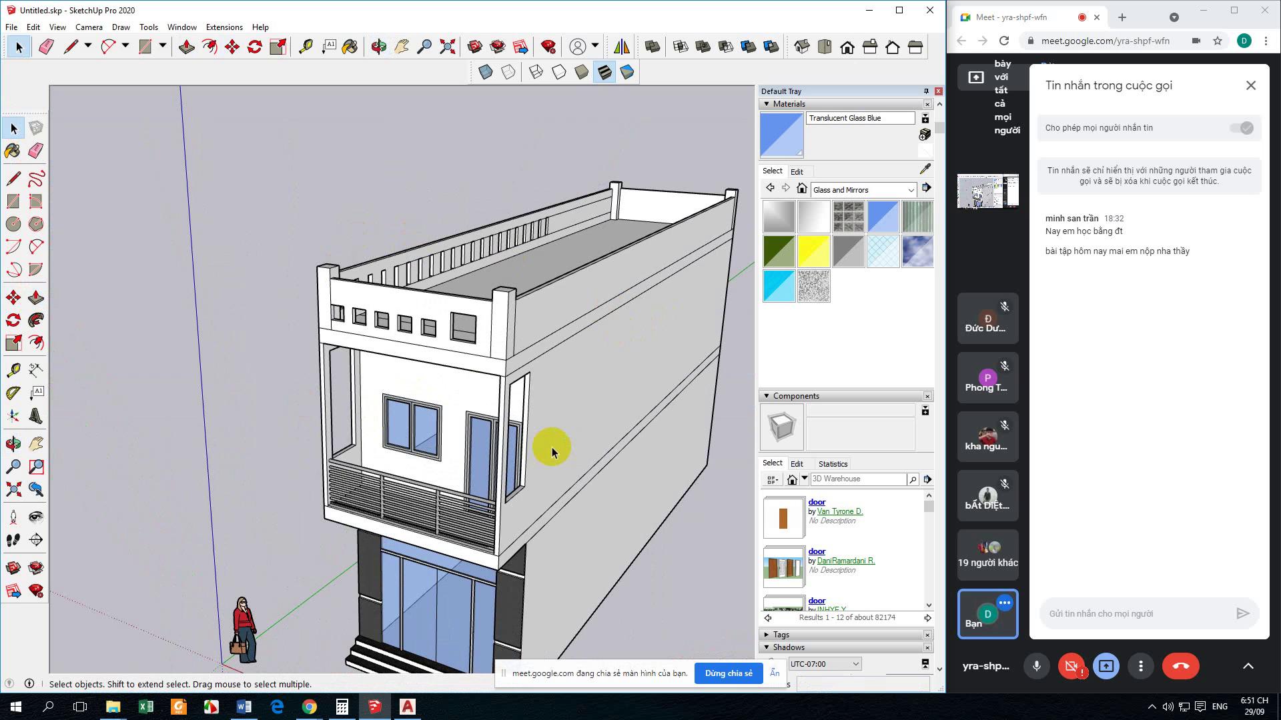
scroll(337, 267, "up", 5)
left_click(314, 273)
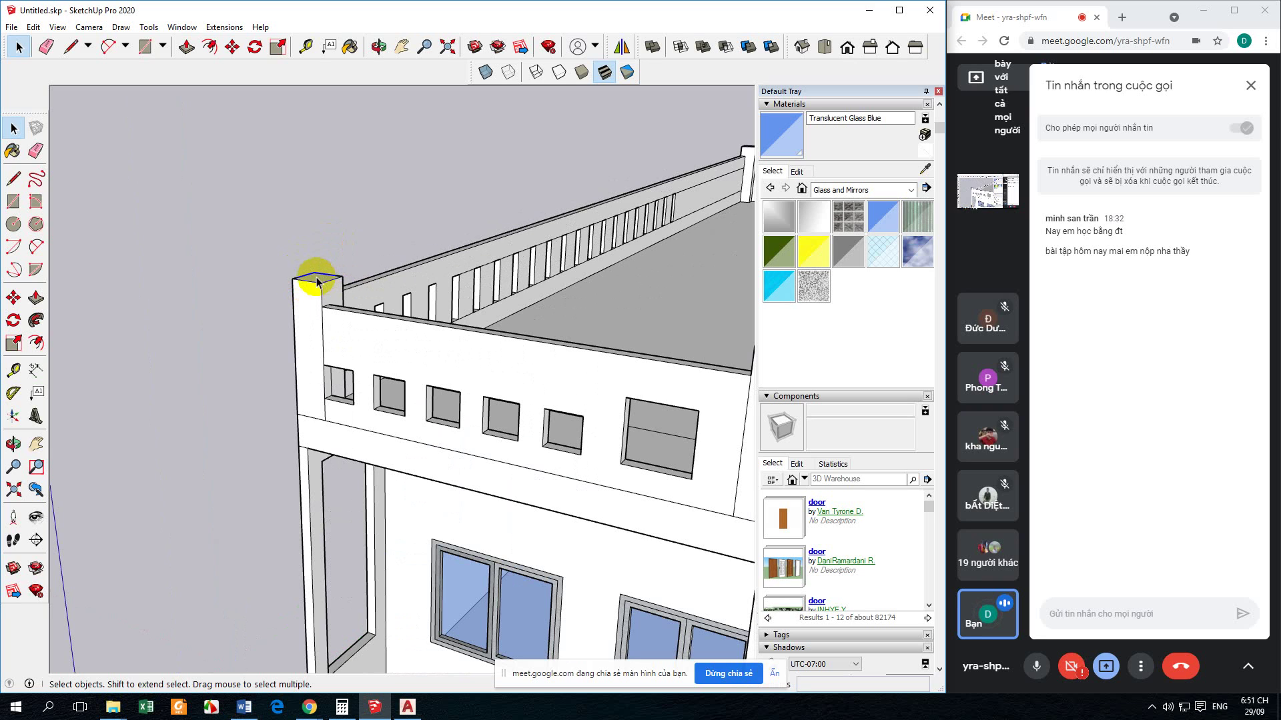
scroll(314, 279, "down", 4)
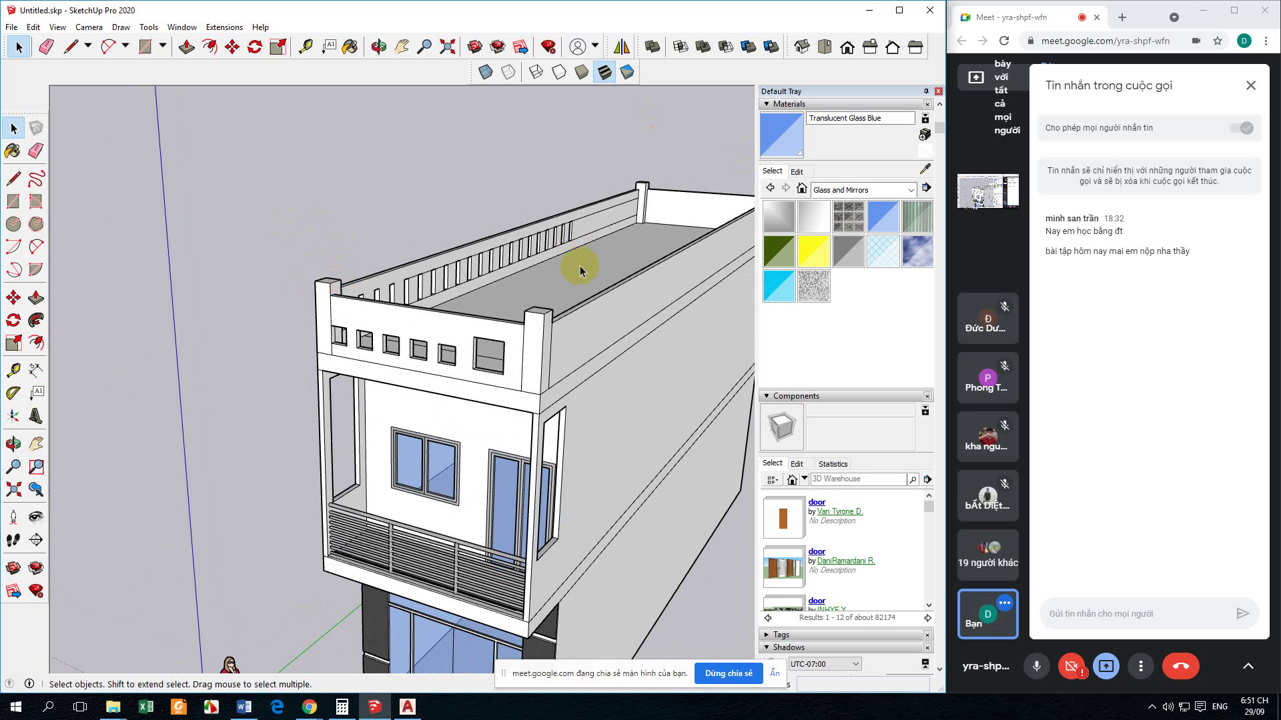
scroll(580, 314, "down", 4)
mouse_move(576, 331)
middle_mouse_down()
mouse_move(534, 291)
mouse_move(551, 326)
mouse_move(549, 380)
mouse_move(335, 420)
mouse_move(522, 389)
mouse_move(674, 447)
mouse_move(423, 392)
middle_mouse_up()
scroll(352, 285, "up", 4)
scroll(352, 285, "down", 5)
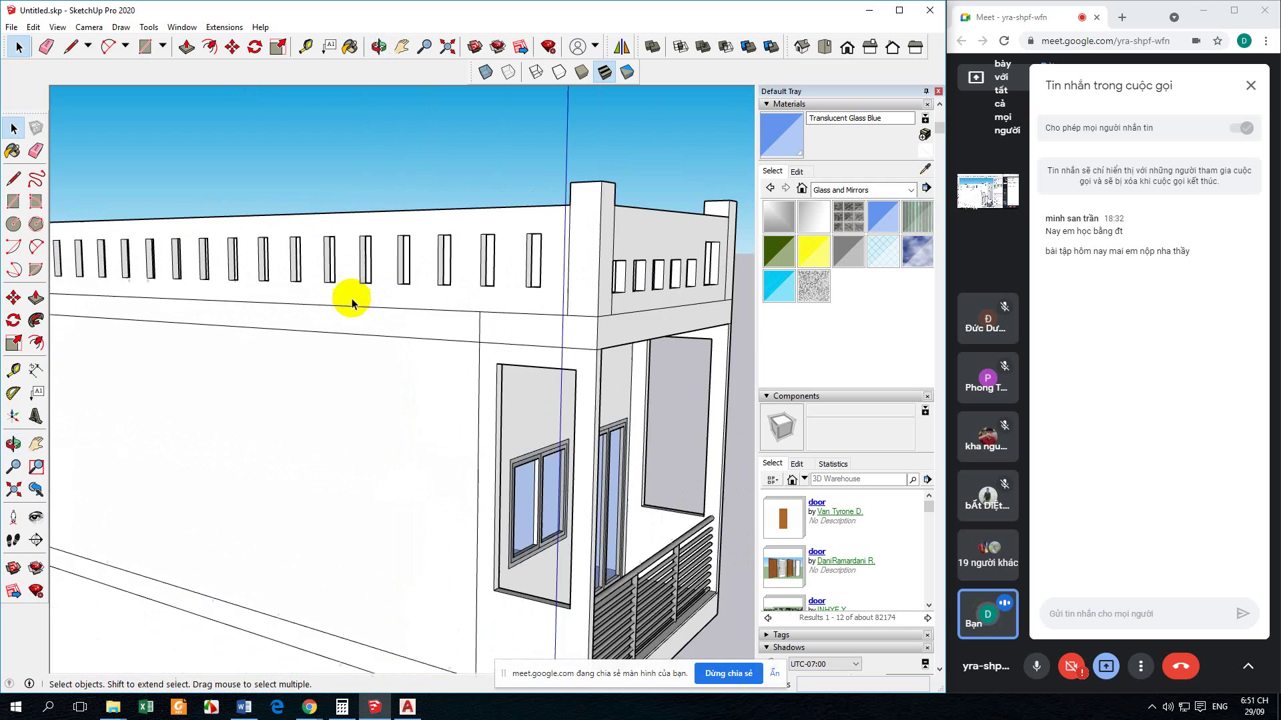
mouse_move(563, 481)
middle_mouse_down()
mouse_move(509, 457)
mouse_move(378, 520)
middle_mouse_up()
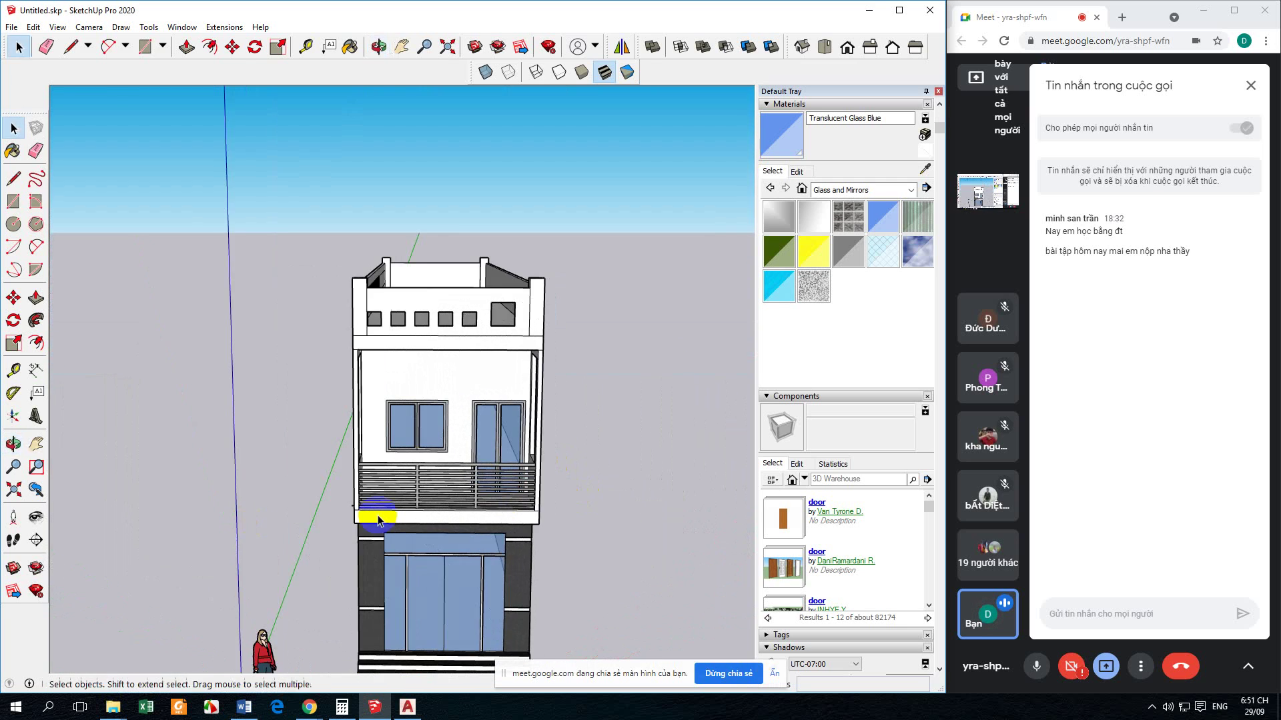